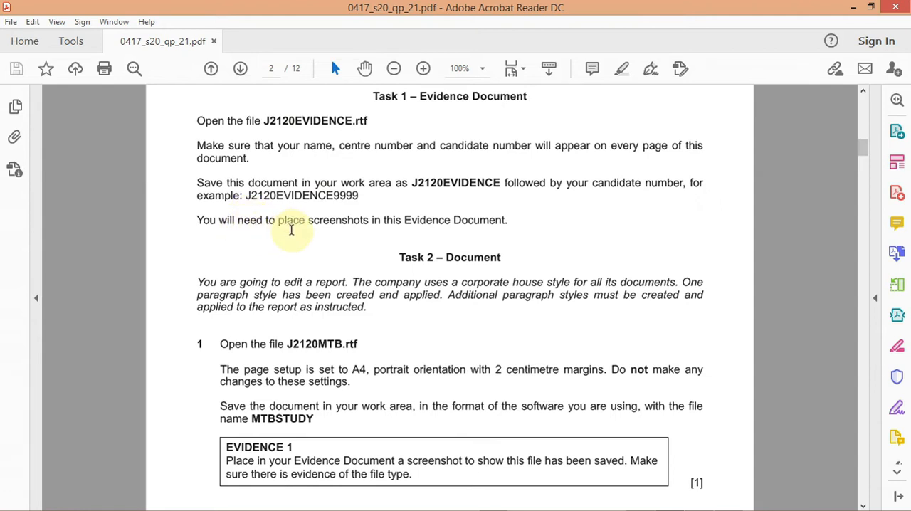
- Open J2120EVIDENCE.rtf from the 2020 IGCSE ICT 0417 Practice folder in Word
mouse_move(517, 508)
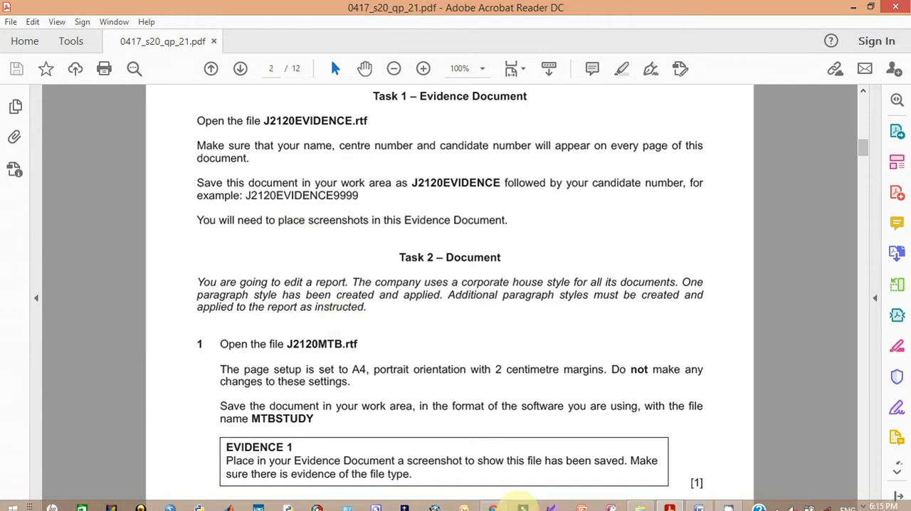
click(640, 502)
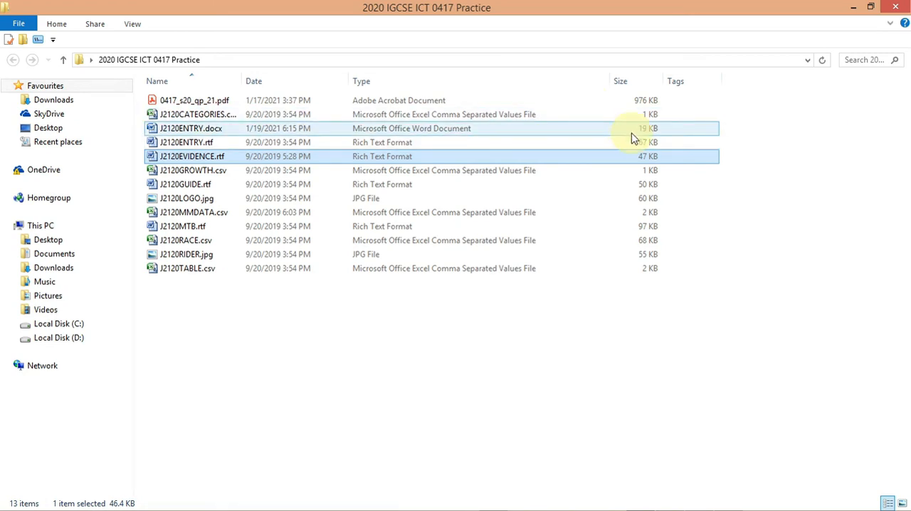
right_click(206, 158)
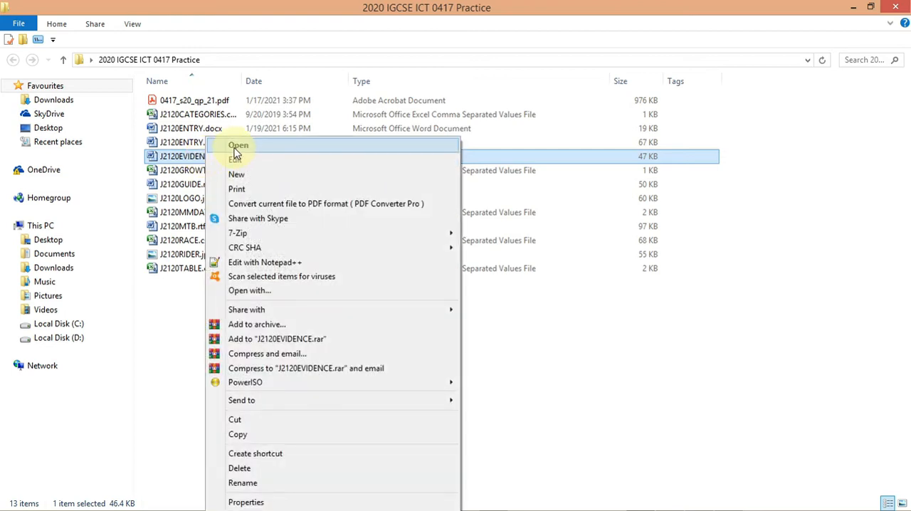
click(237, 146)
click(297, 260)
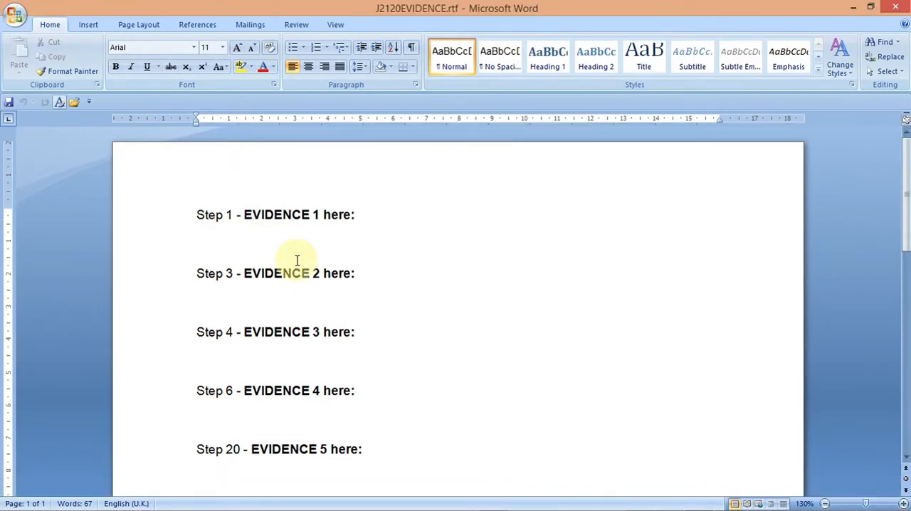
click(854, 10)
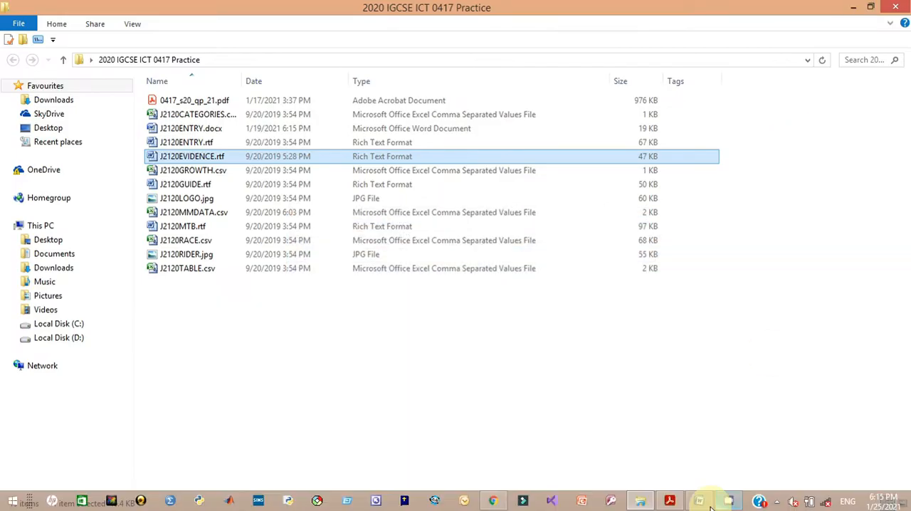
click(669, 500)
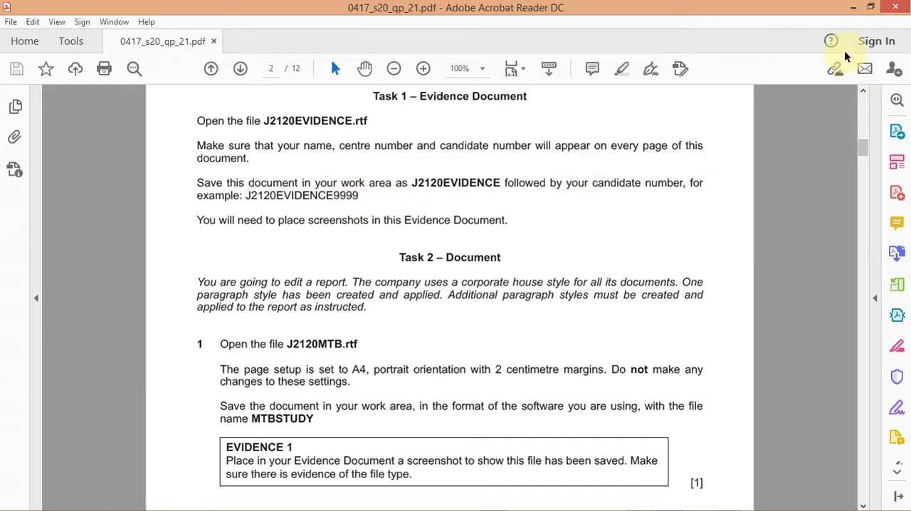
click(851, 7)
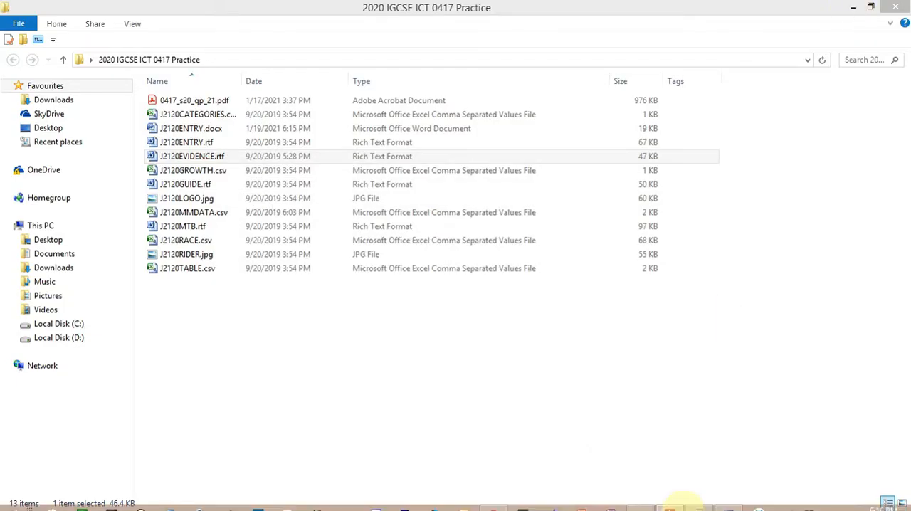
click(697, 500)
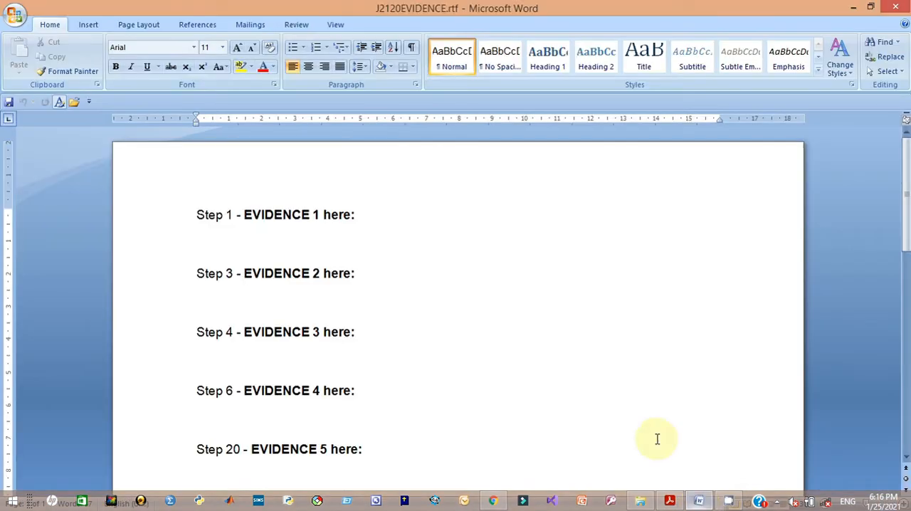
- Save the evidence file as a Word Document named J2120EVIDENCE followed by the candidate number
click(13, 21)
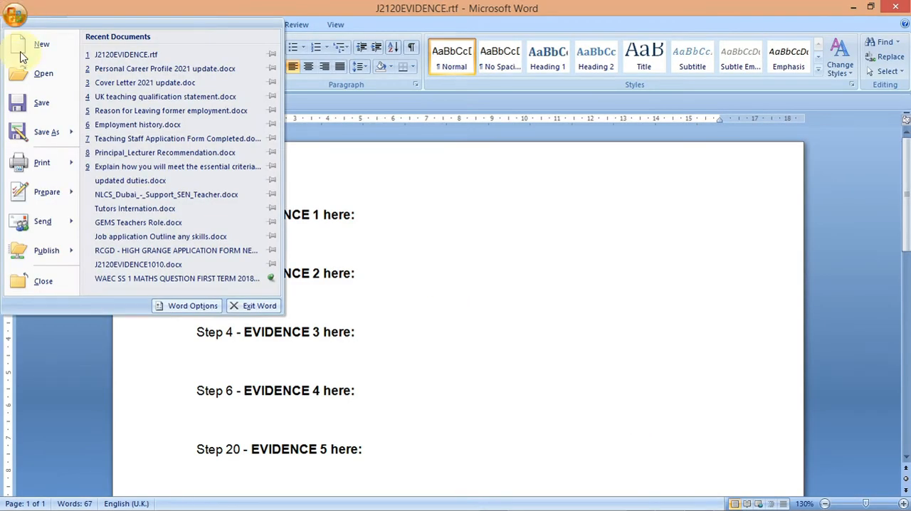
mouse_move(46, 134)
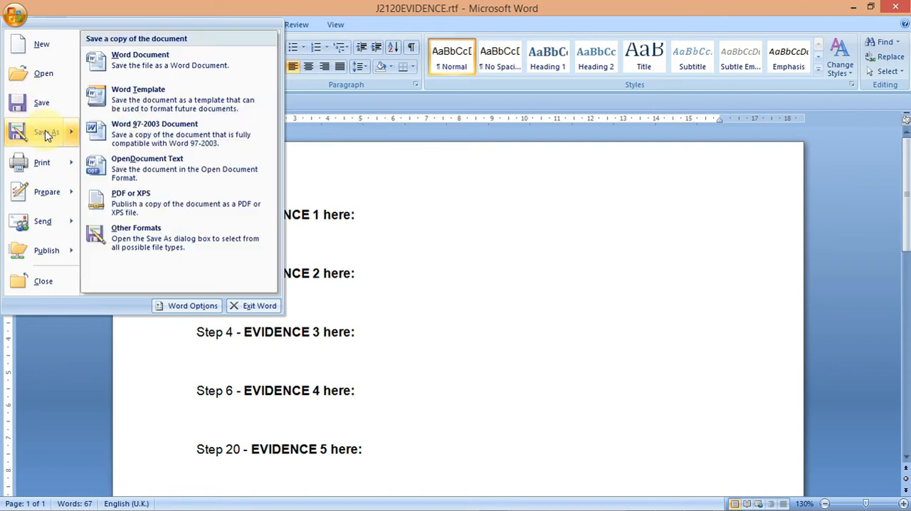
click(139, 62)
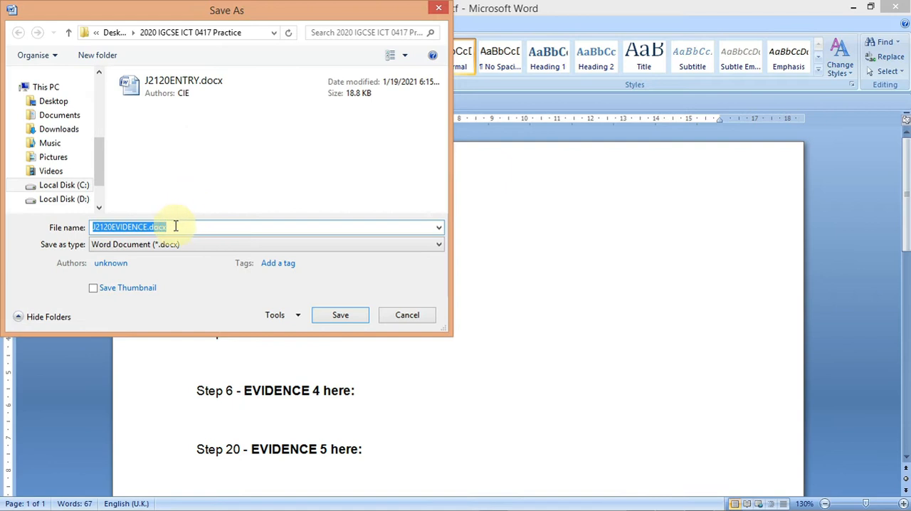
click(146, 226)
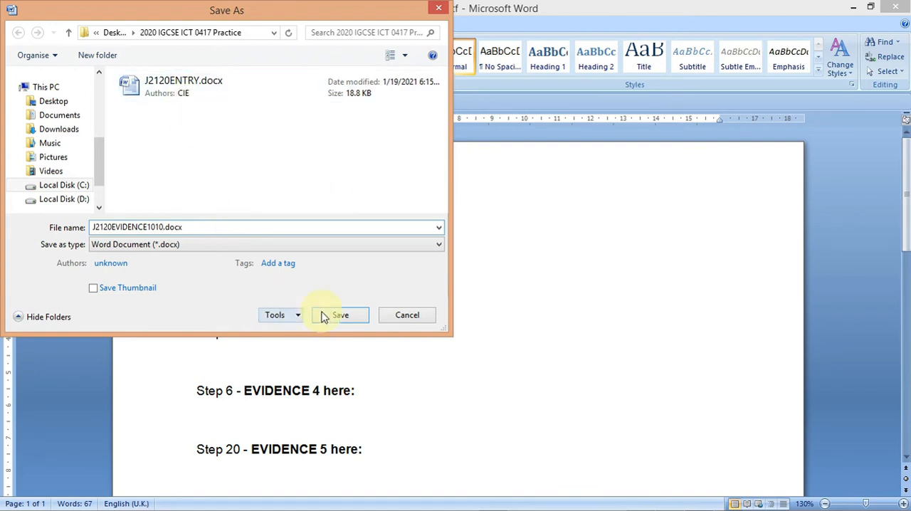
click(336, 318)
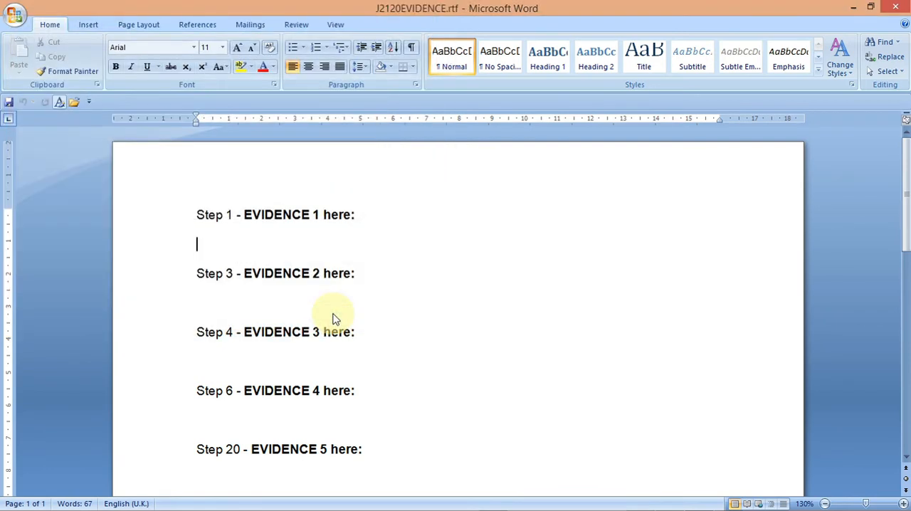
- Highlight the Task 1 instructions and the Task 2 introduction and step 1 text in the question paper PDF
mouse_move(635, 503)
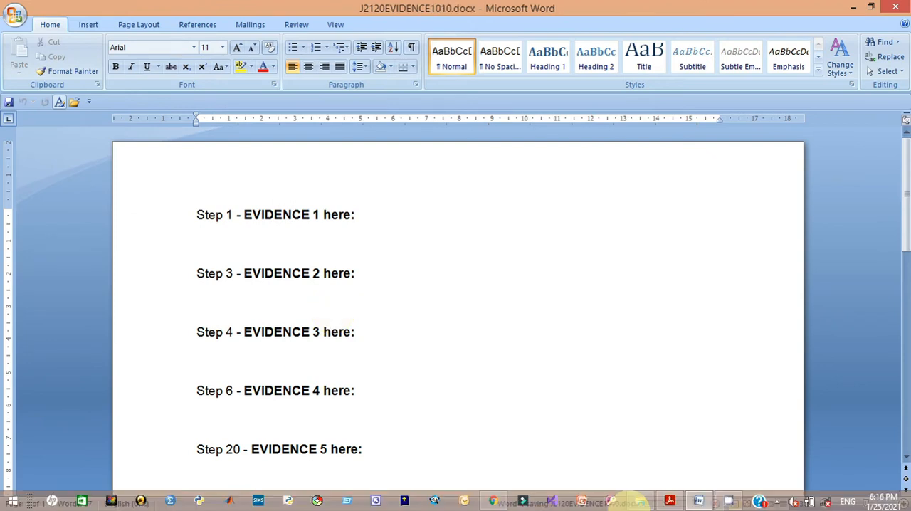
click(670, 502)
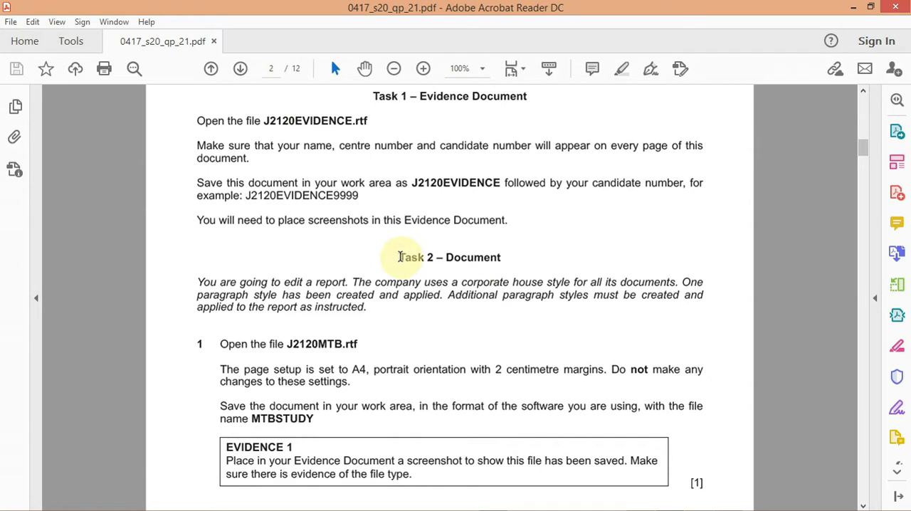
drag(197, 121, 533, 226)
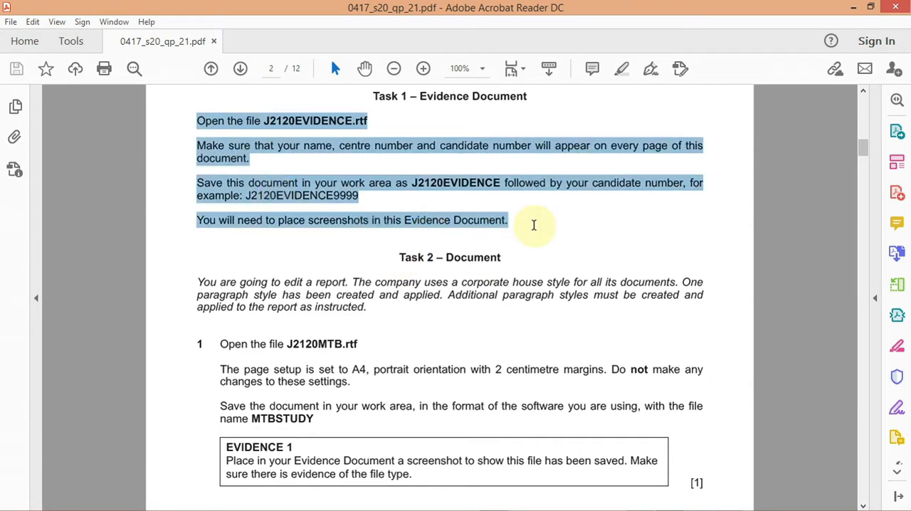
click(551, 206)
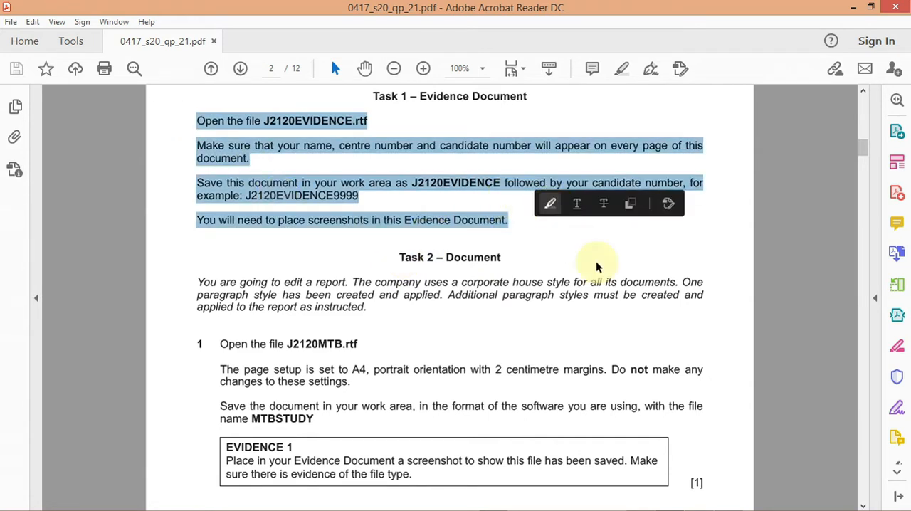
drag(392, 257, 538, 420)
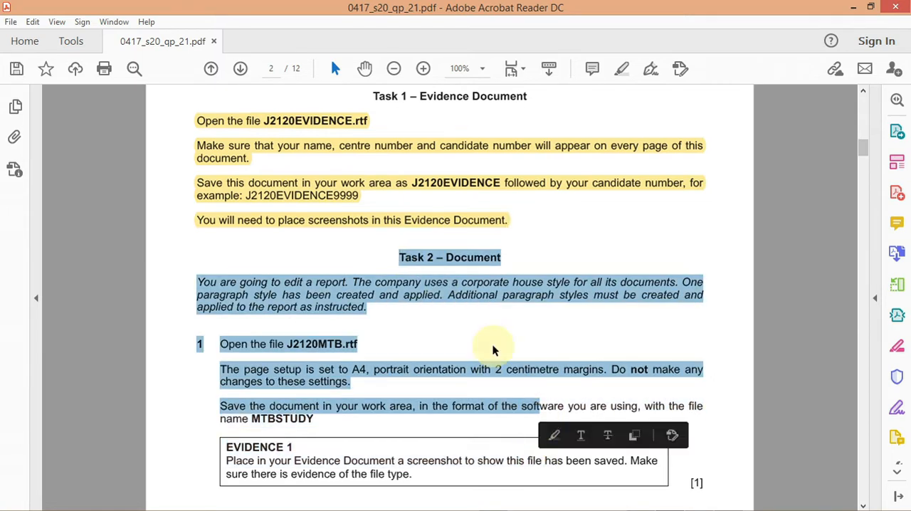
click(555, 433)
- Copy the file name MTBSTUDY from the question paper
drag(862, 150, 865, 160)
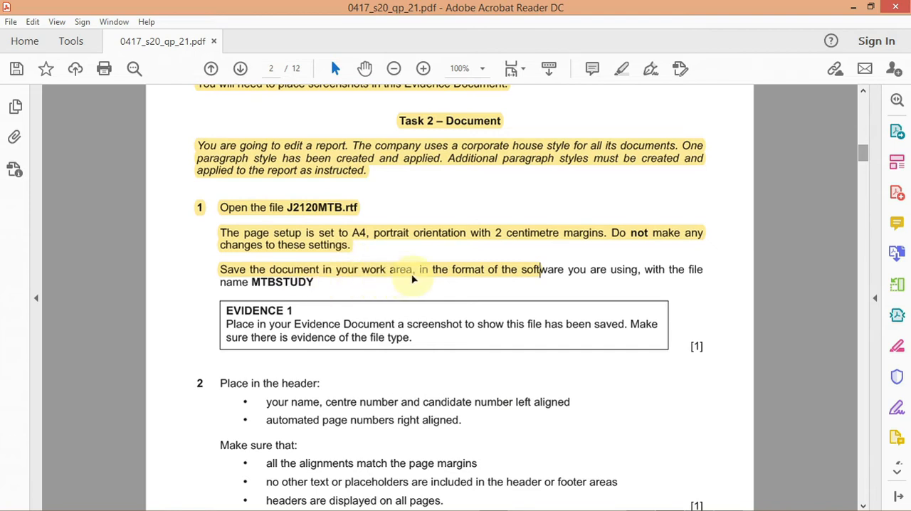
click(542, 273)
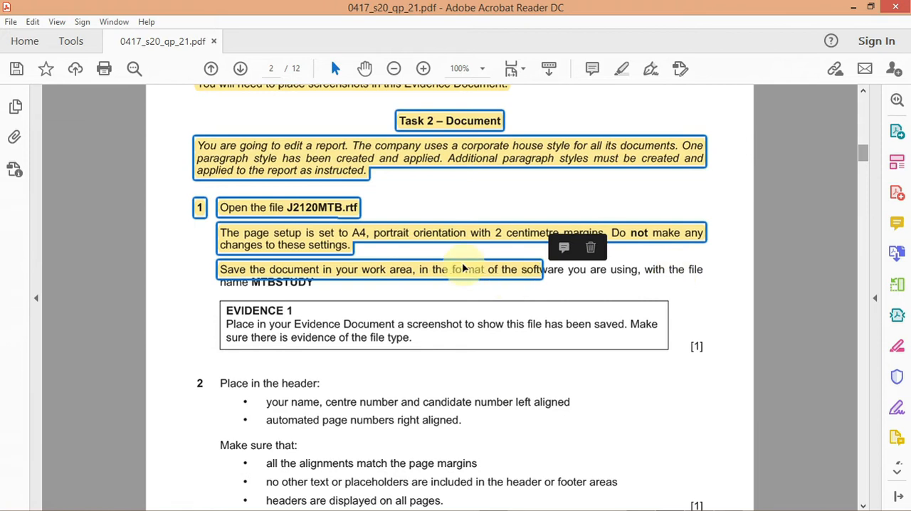
click(510, 275)
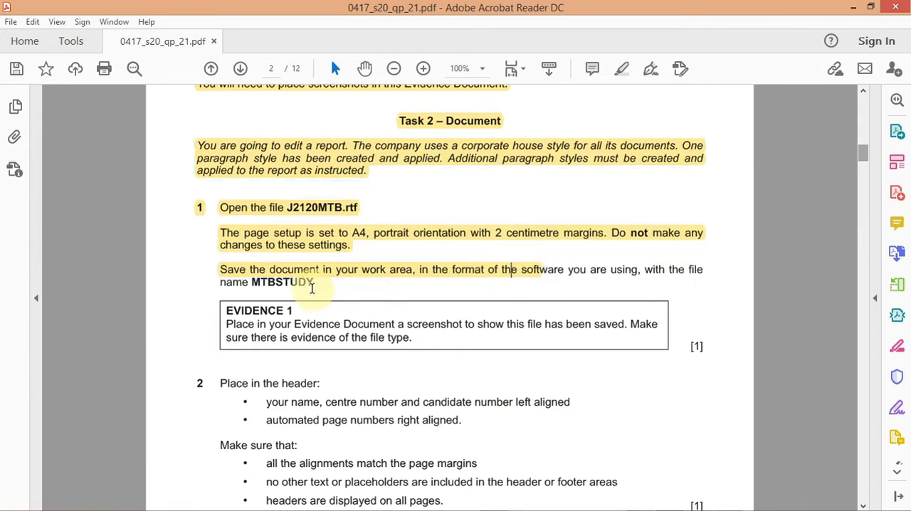
drag(313, 284, 253, 283)
right_click(253, 283)
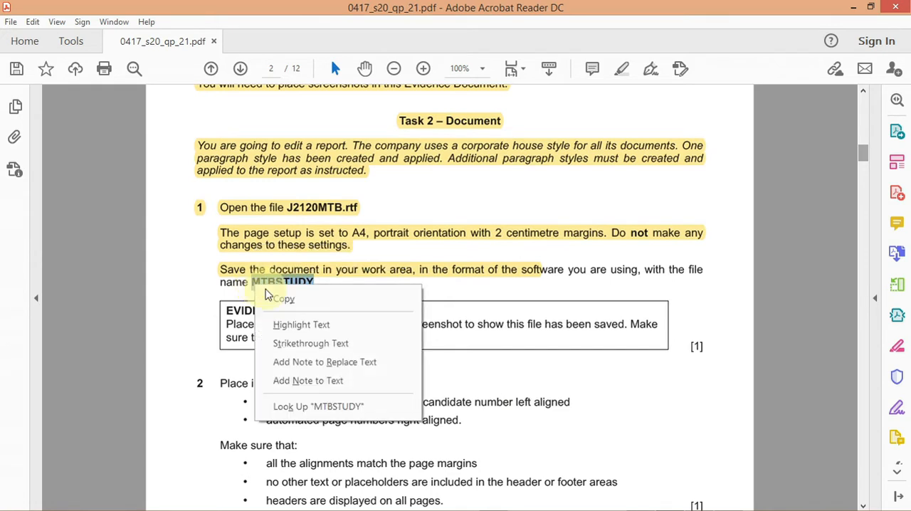
click(277, 301)
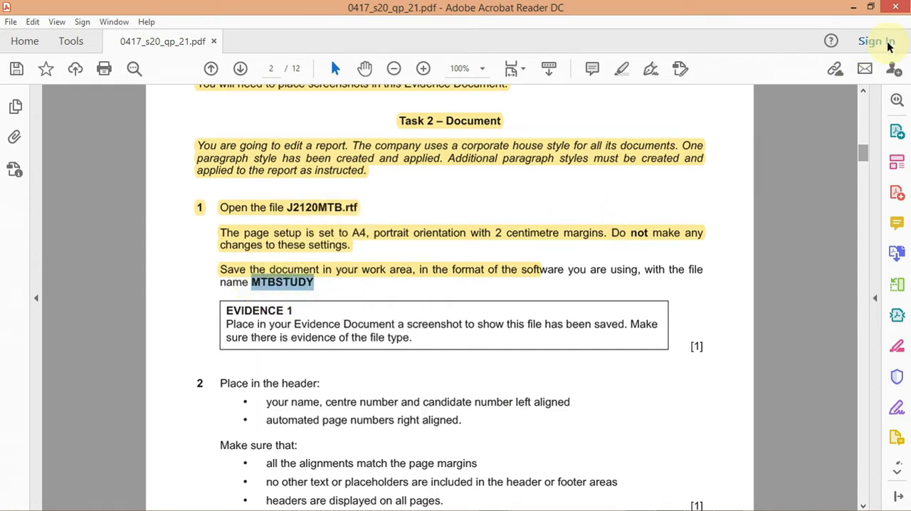
- Open the 2020 IGCSE ICT 0417 Practice folder from the desktop and maximize its window
click(854, 8)
click(853, 10)
click(854, 9)
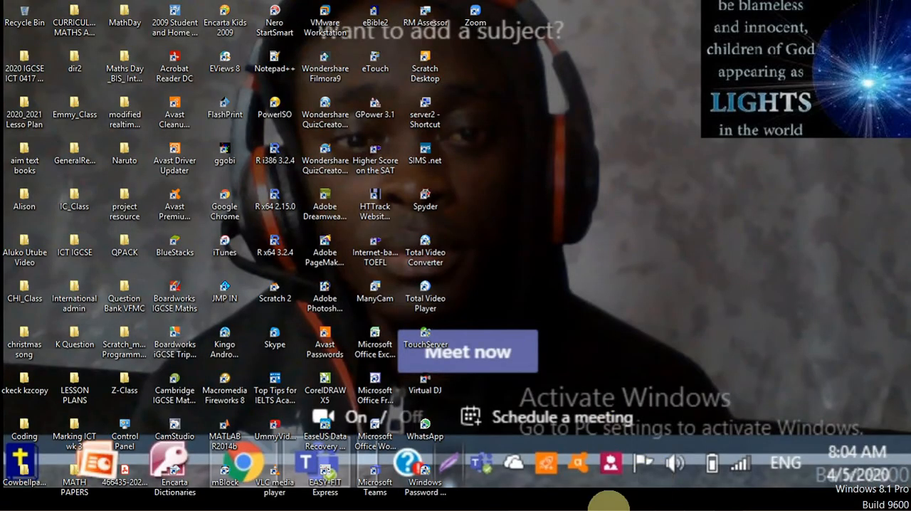
double_click(22, 76)
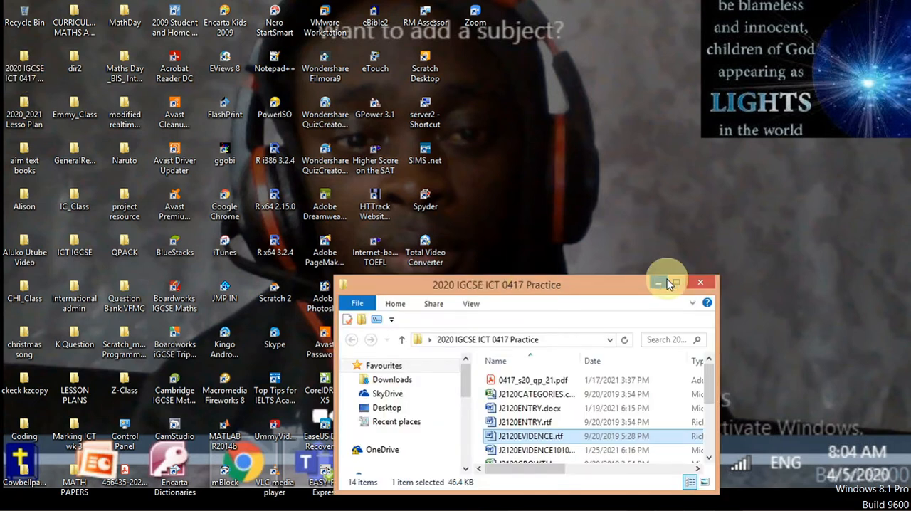
click(673, 281)
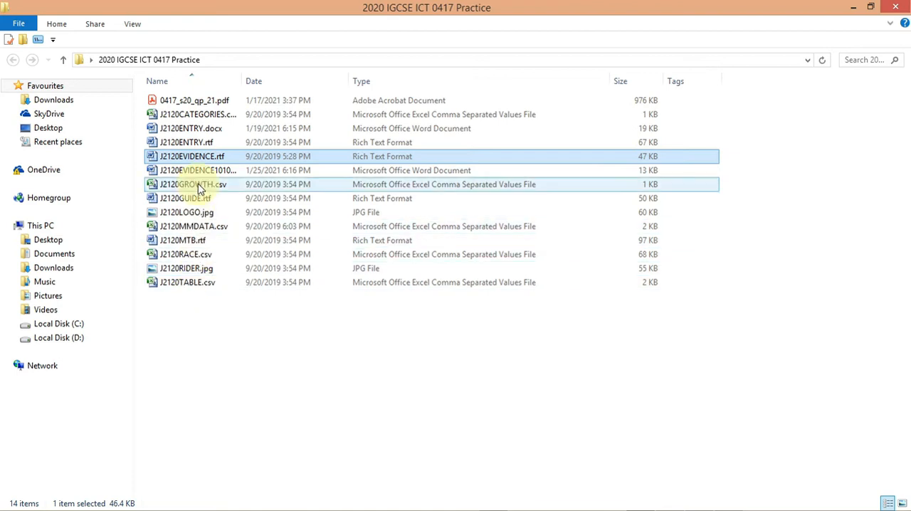
- Open J2120MTB.rtf with Microsoft Office Word
click(196, 244)
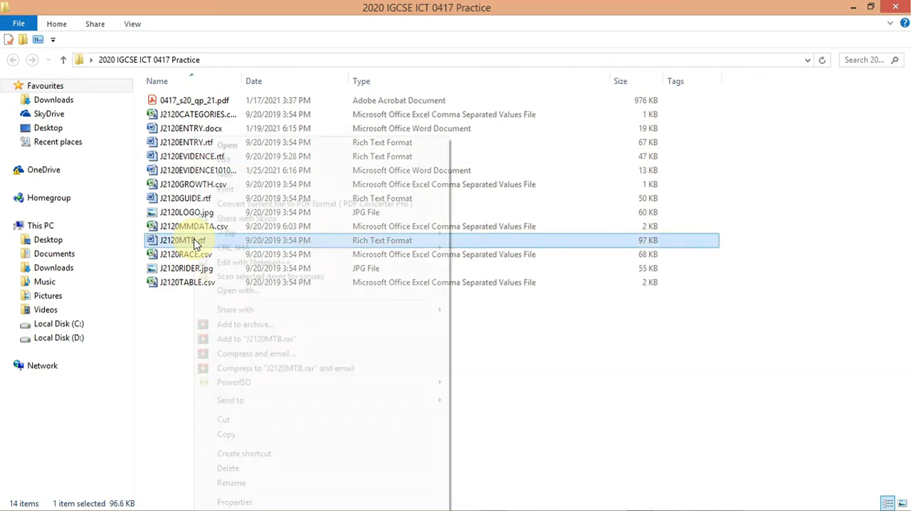
right_click(196, 243)
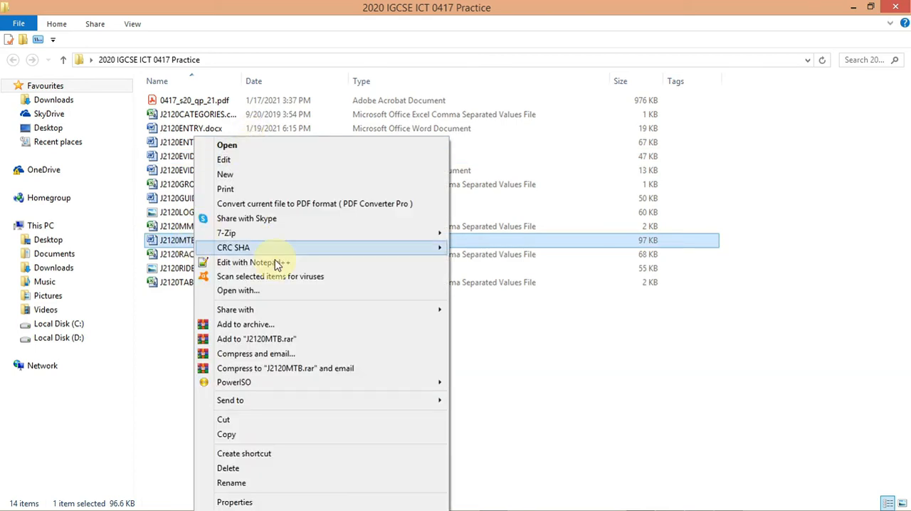
click(288, 292)
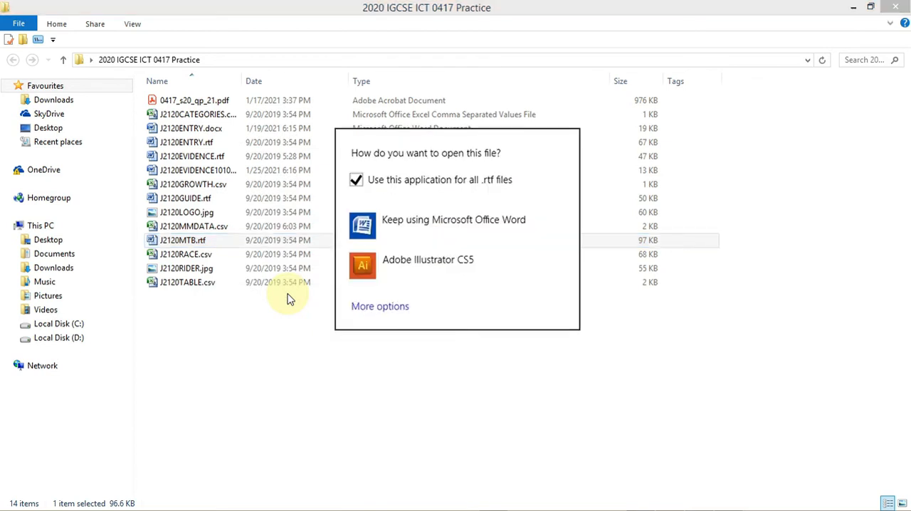
click(414, 233)
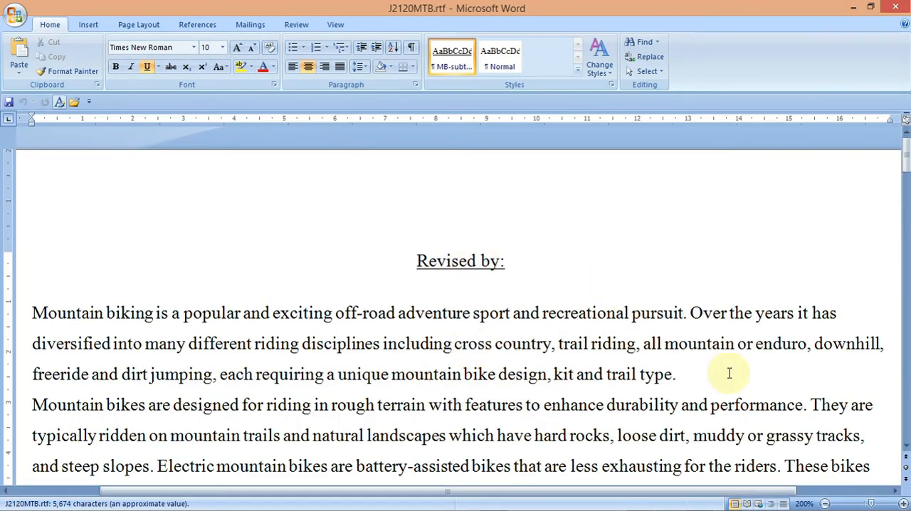
- Save the report as MTBSTUDY in Word Document (*.docx) format in the 2020 IGCSE ICT 0417 Practice folder
ctrl+scroll(602, 240, down, 5)
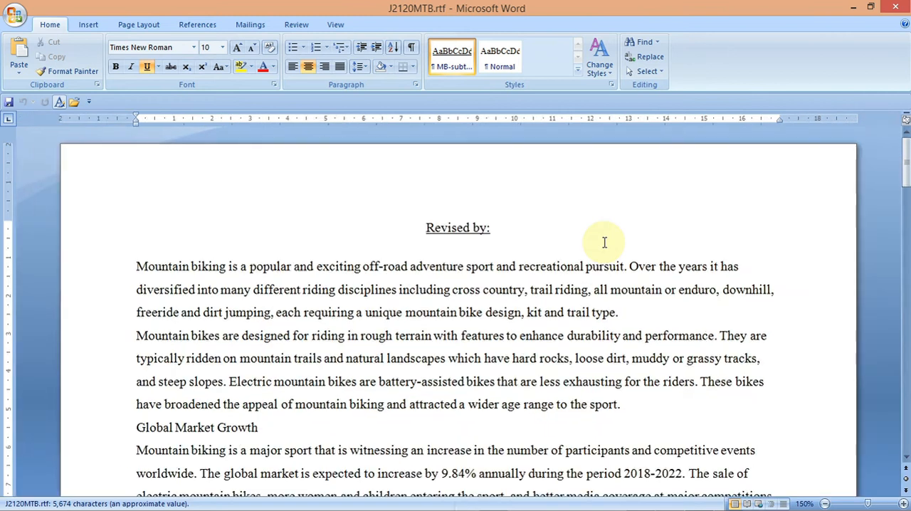
ctrl+scroll(604, 242, down, 3)
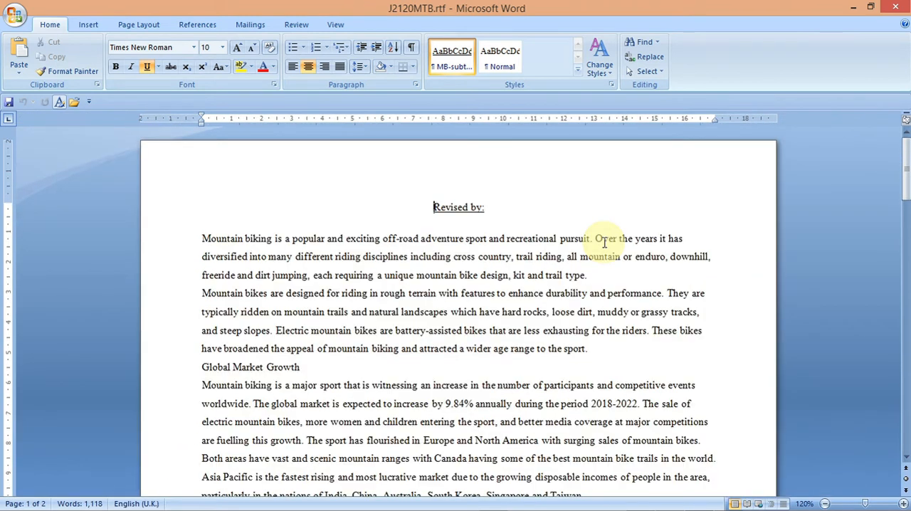
ctrl+scroll(604, 242, down, 2)
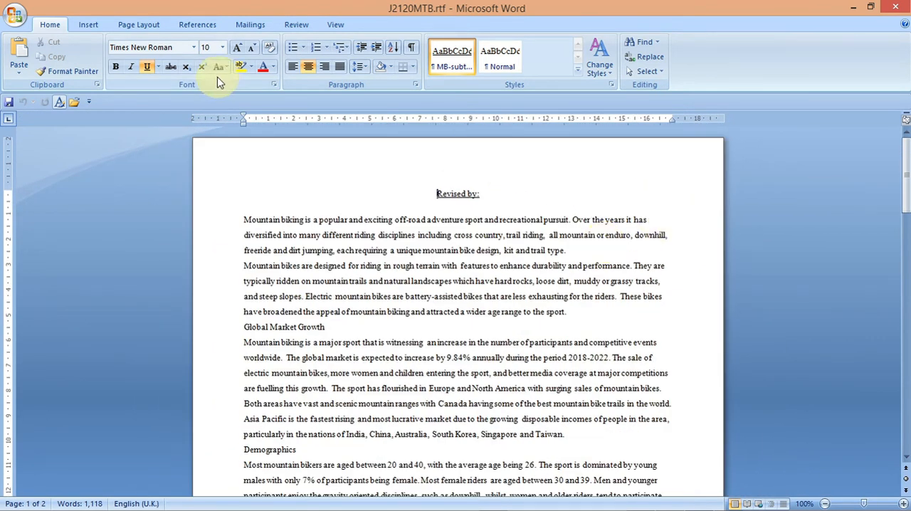
click(14, 15)
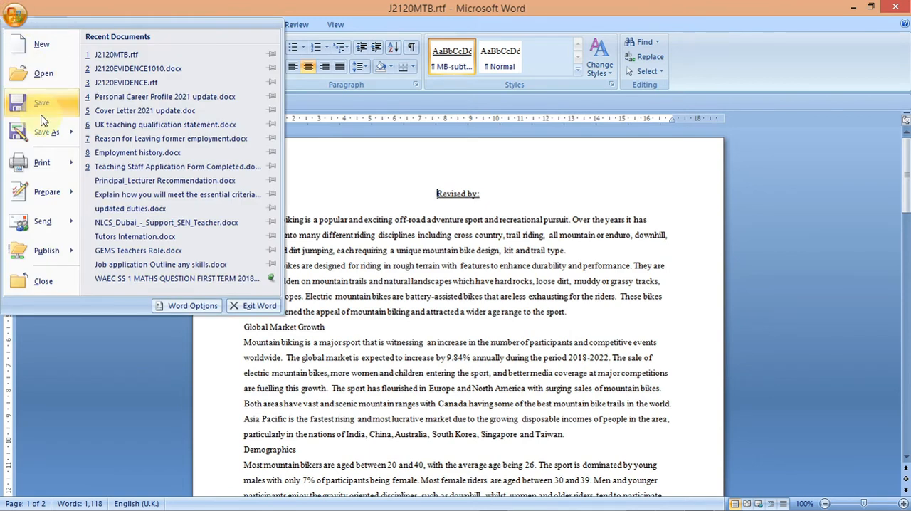
mouse_move(71, 128)
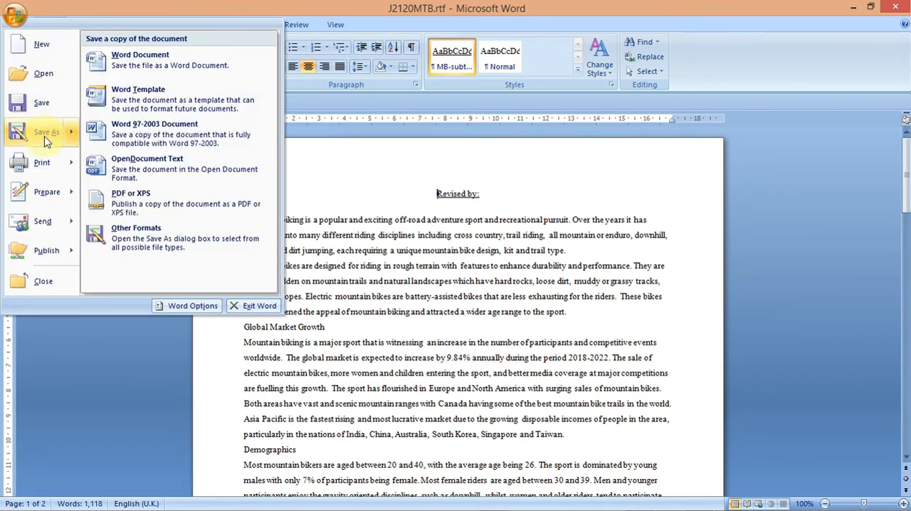
click(151, 67)
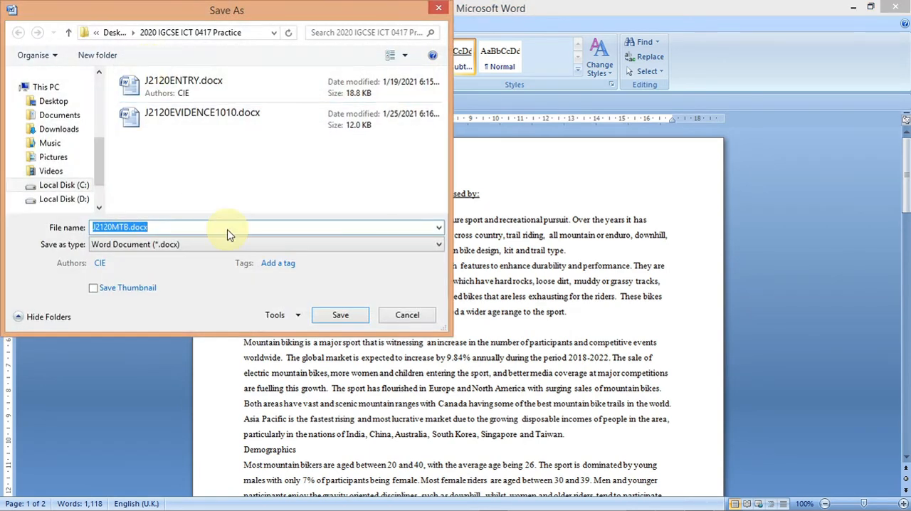
click(128, 228)
drag(129, 228, 95, 227)
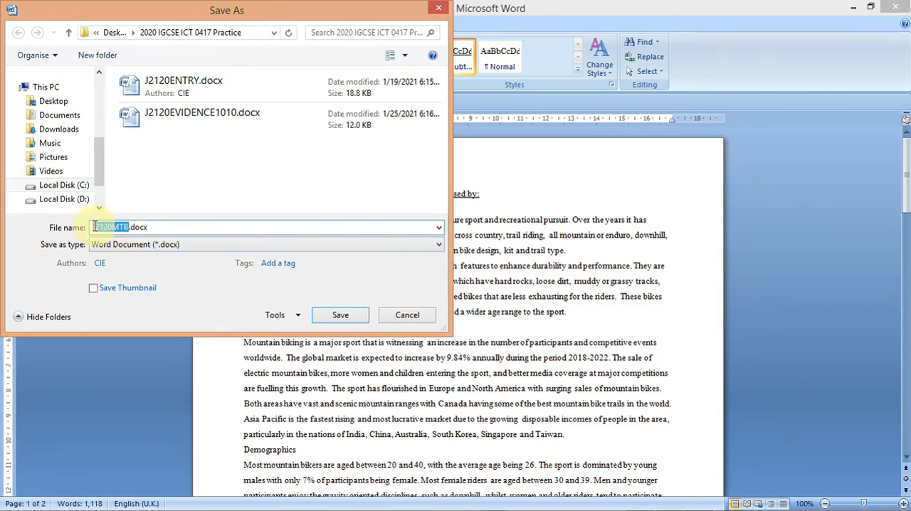
text(JMTBSTUDY)
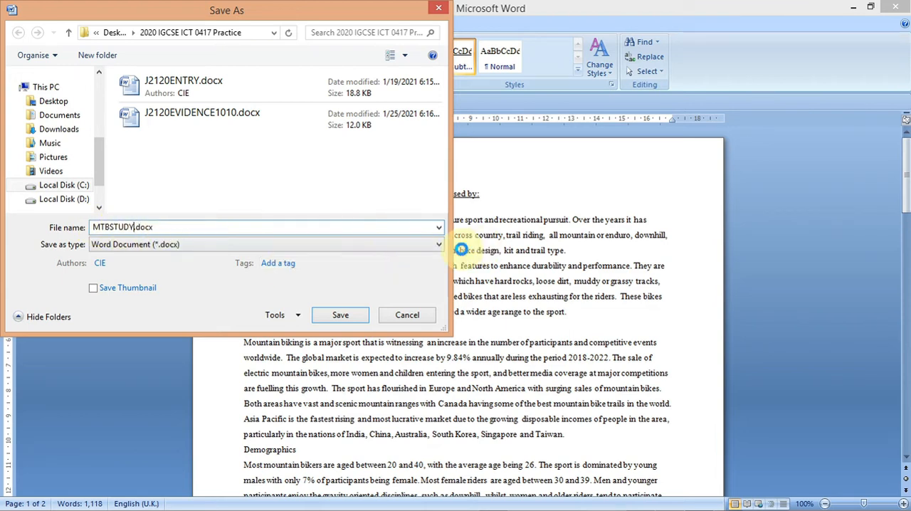
click(439, 246)
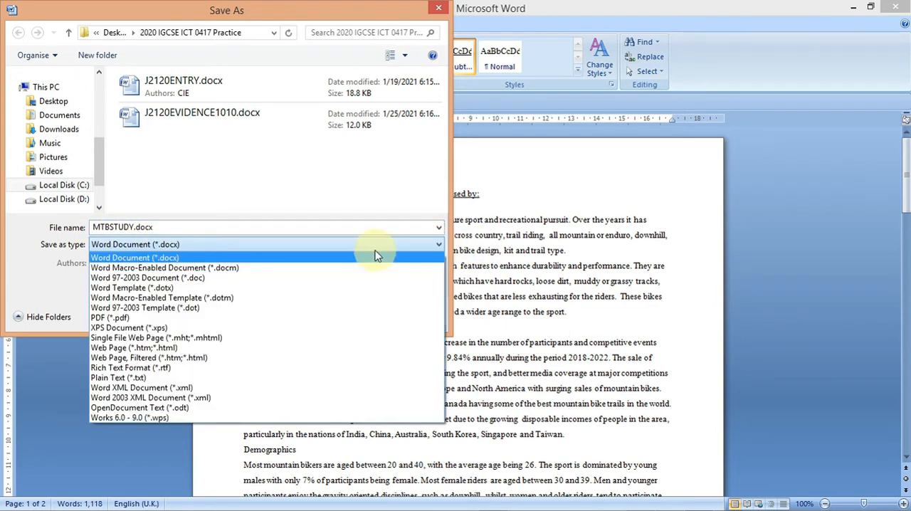
click(216, 244)
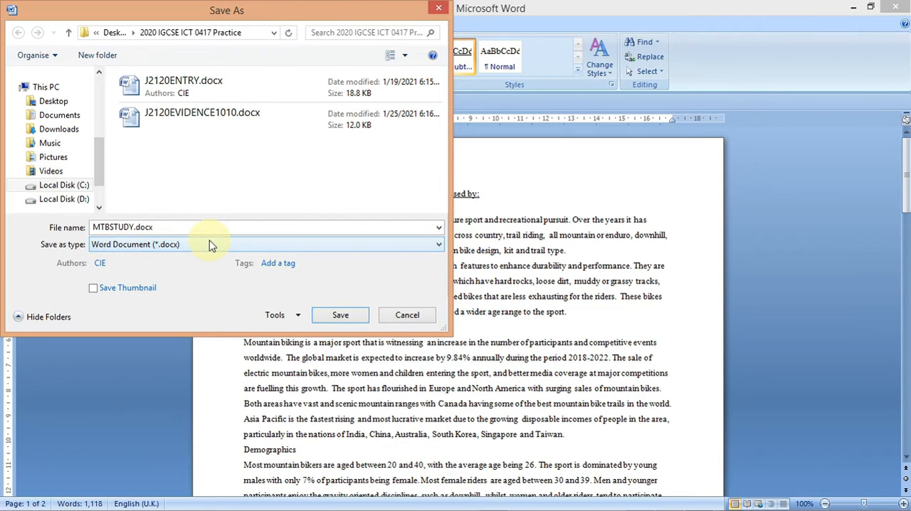
click(358, 316)
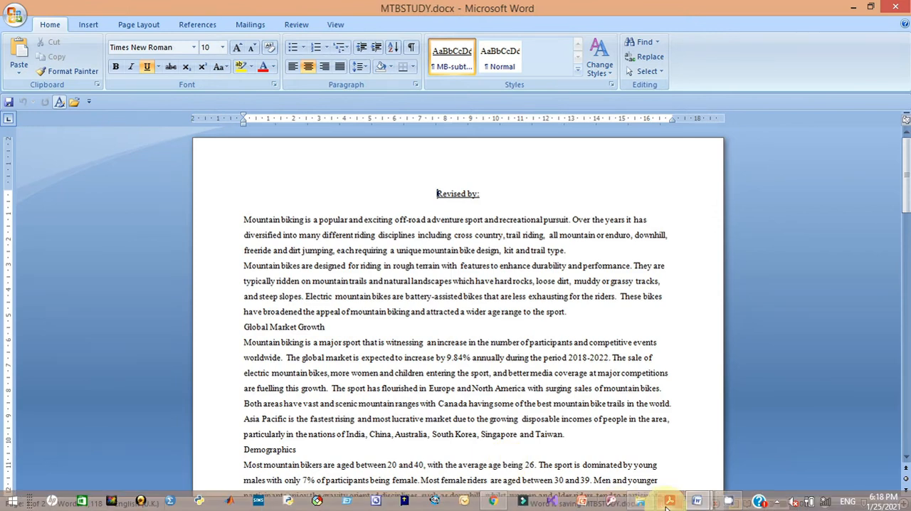
- Highlight the EVIDENCE 1 instruction text in the question paper PDF
click(669, 502)
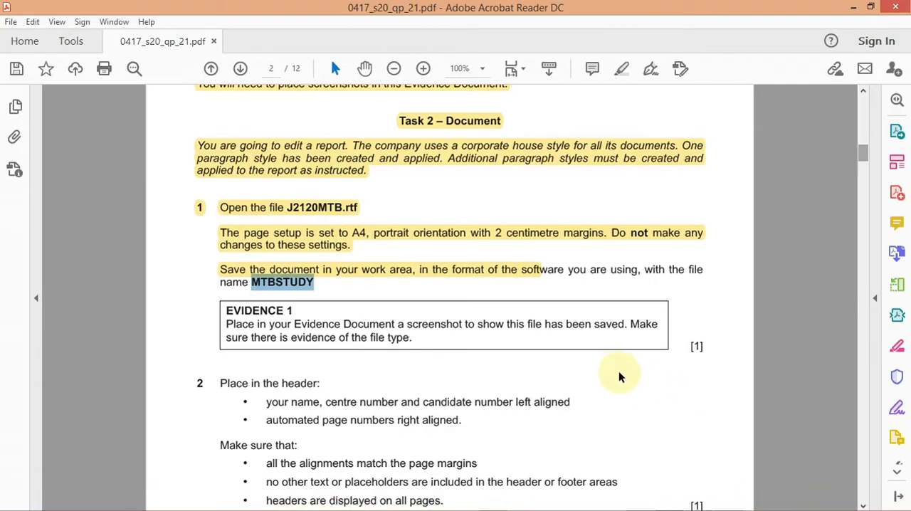
drag(417, 339, 238, 321)
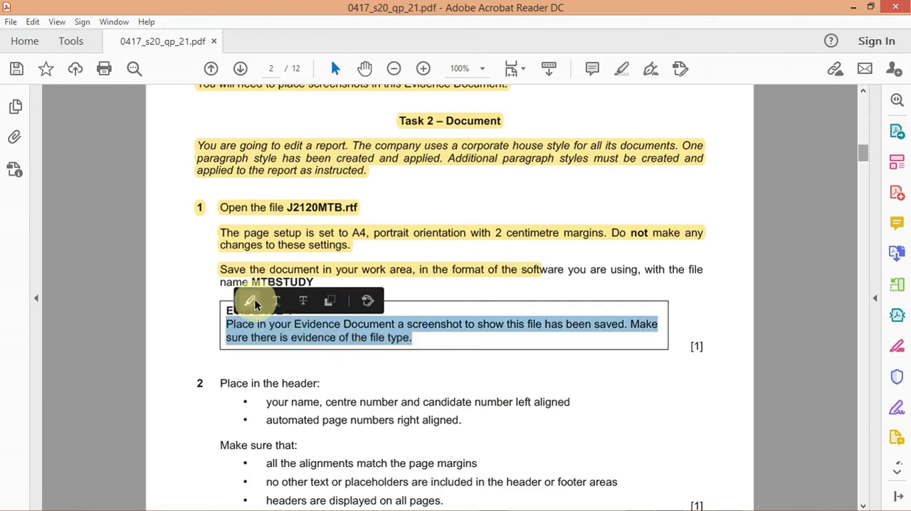
click(278, 335)
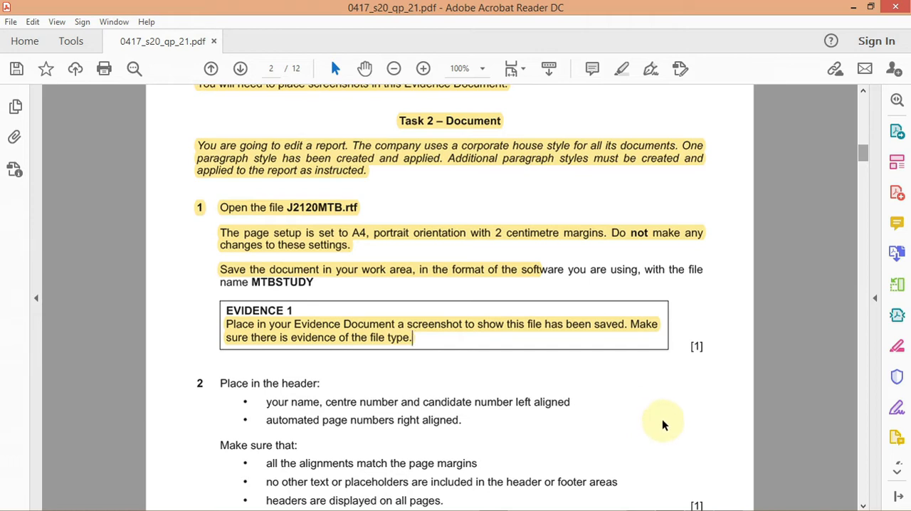
- Switch to the practice folder in File Explorer and select the J2120EVIDENCE1010 file in the list
mouse_move(681, 504)
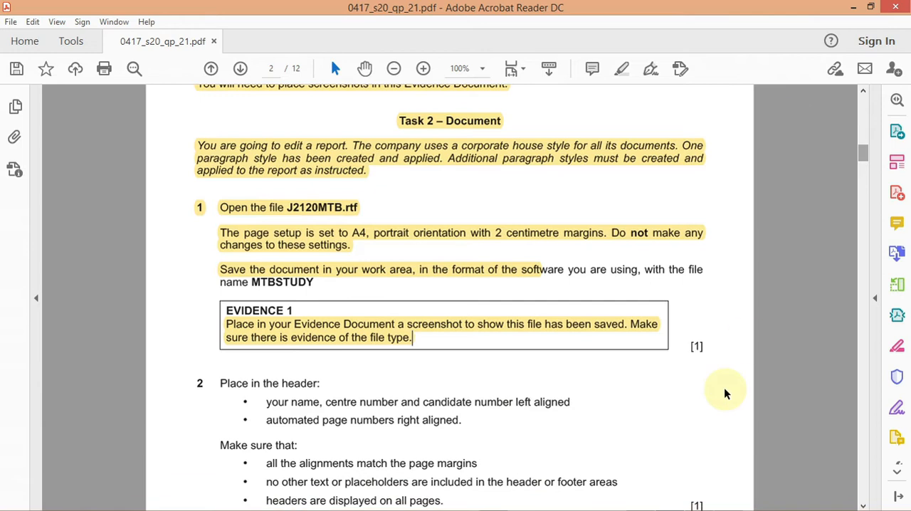
click(641, 502)
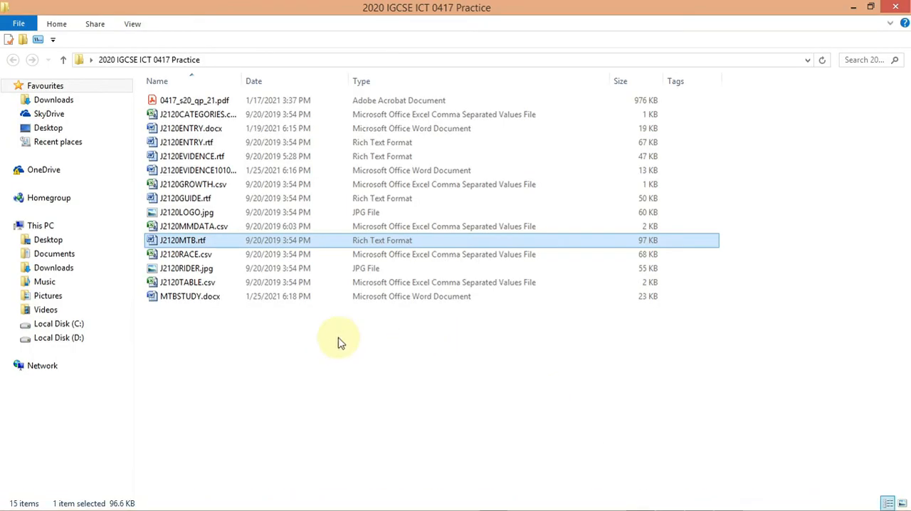
click(230, 177)
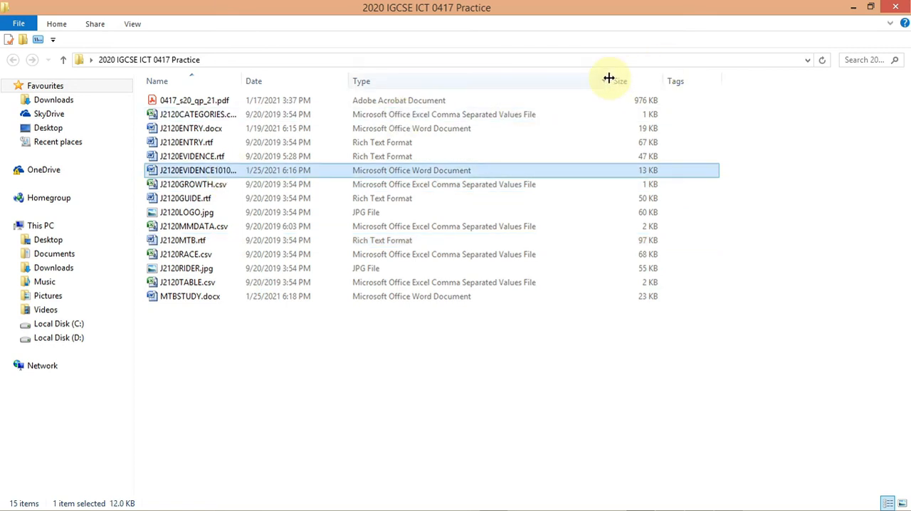
drag(609, 78, 606, 108)
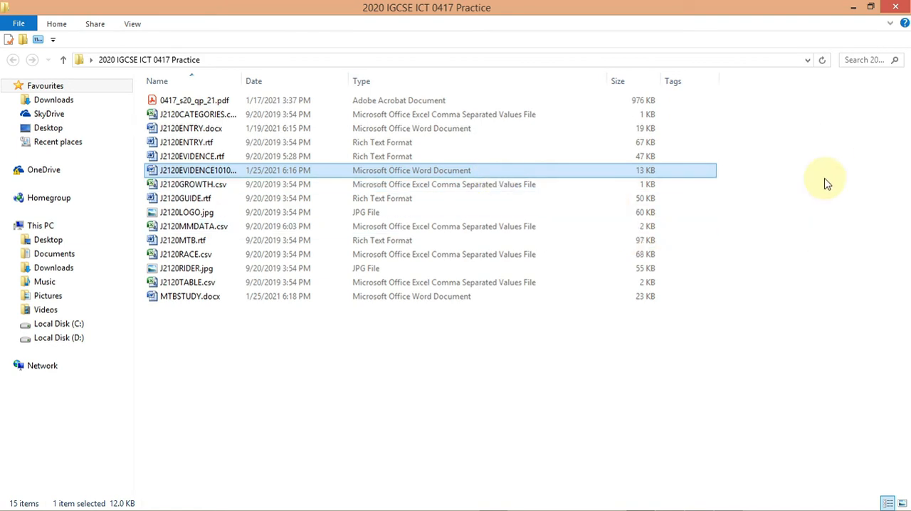
- Minimize to the desktop, search for Lightshot and launch it
click(851, 9)
click(851, 8)
click(851, 8)
click(850, 9)
mouse_move(909, 2)
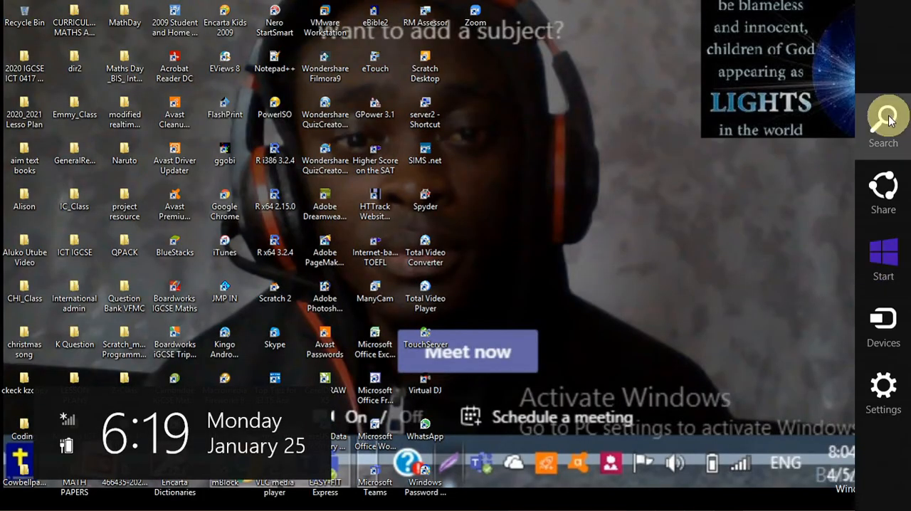
click(886, 119)
text(li)
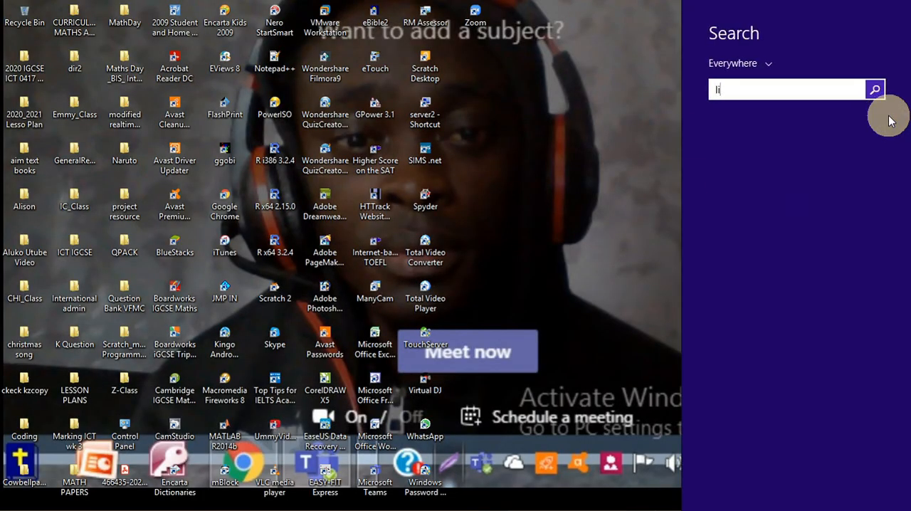
text(ghtshot)
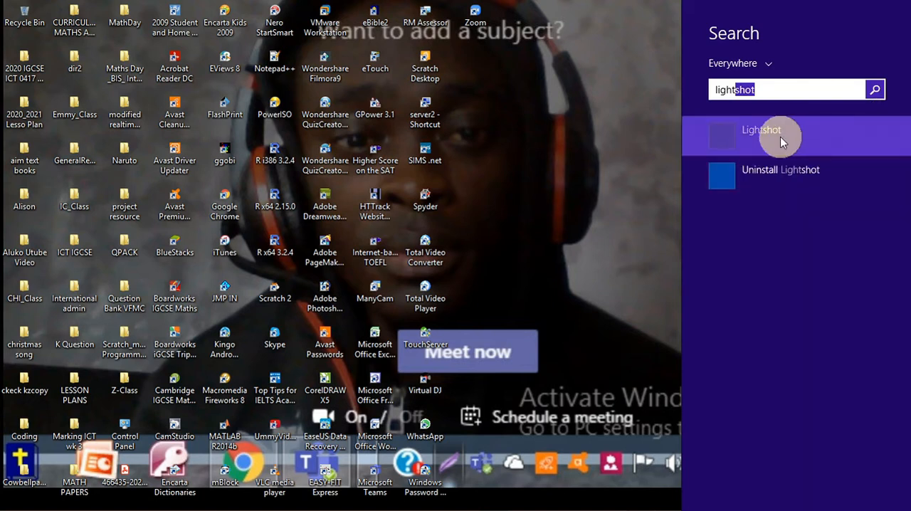
click(777, 140)
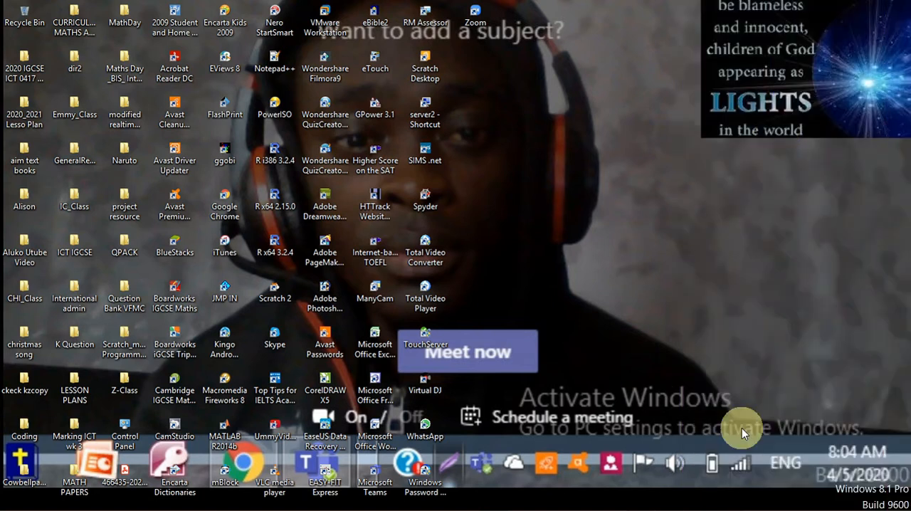
- Capture a Lightshot screenshot of part of the folder's file list, add a red arrow pointing at a file size, and copy it
click(640, 503)
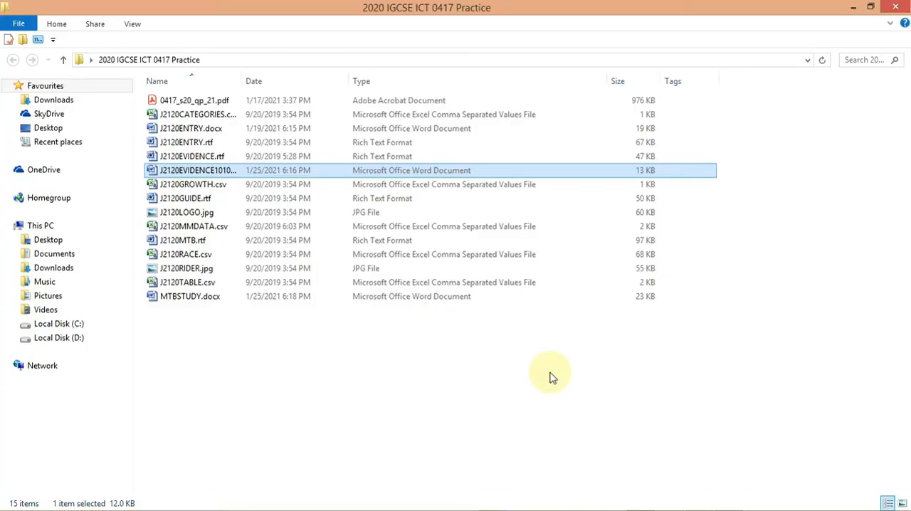
key(Print)
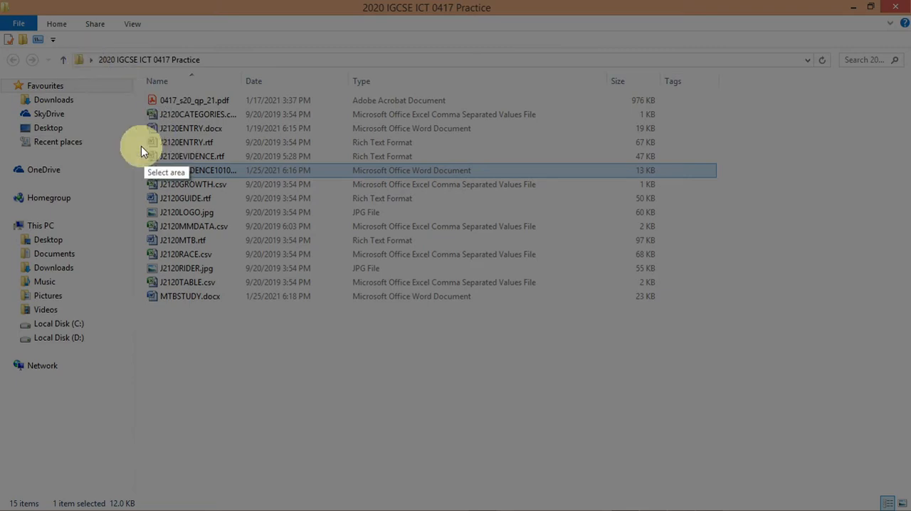
drag(130, 137, 727, 192)
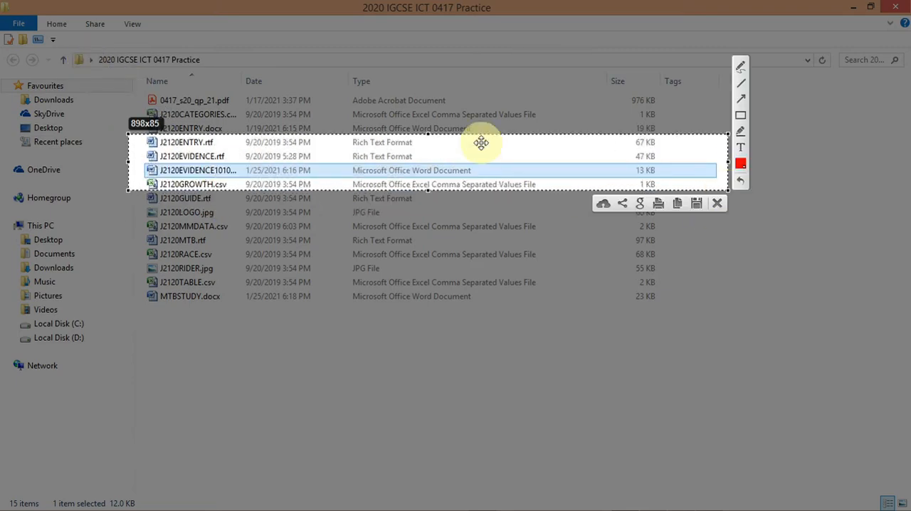
drag(428, 134, 429, 144)
click(740, 109)
drag(685, 195, 631, 176)
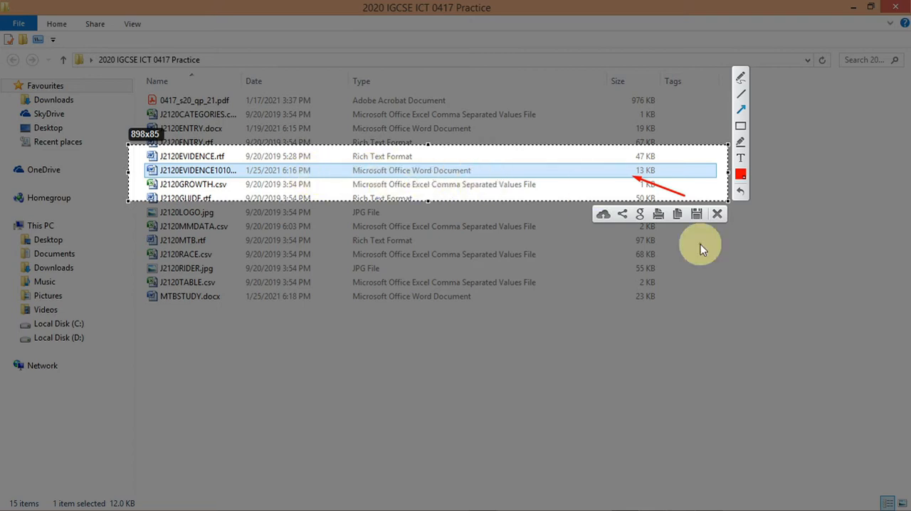
click(678, 214)
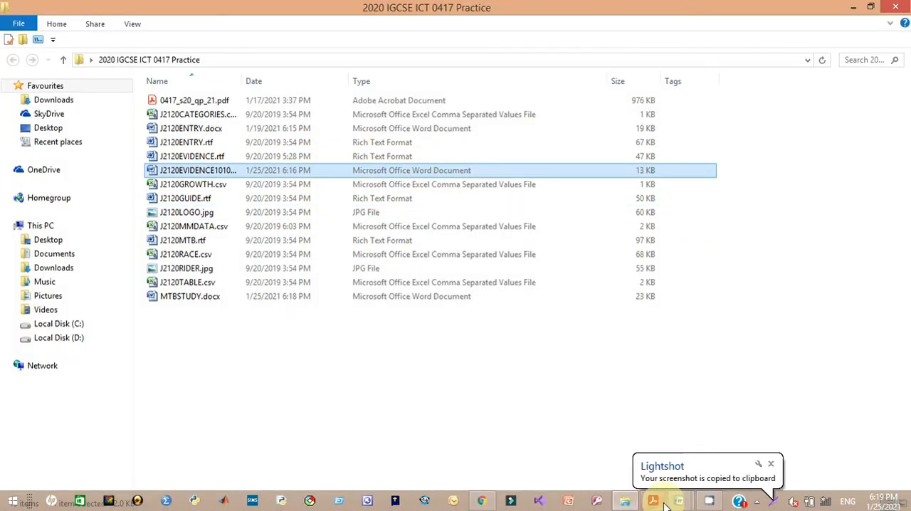
- Paste the screenshot under Step 1 - EVIDENCE 1 in the J2120EVIDENCE1010 document
mouse_move(677, 498)
click(616, 435)
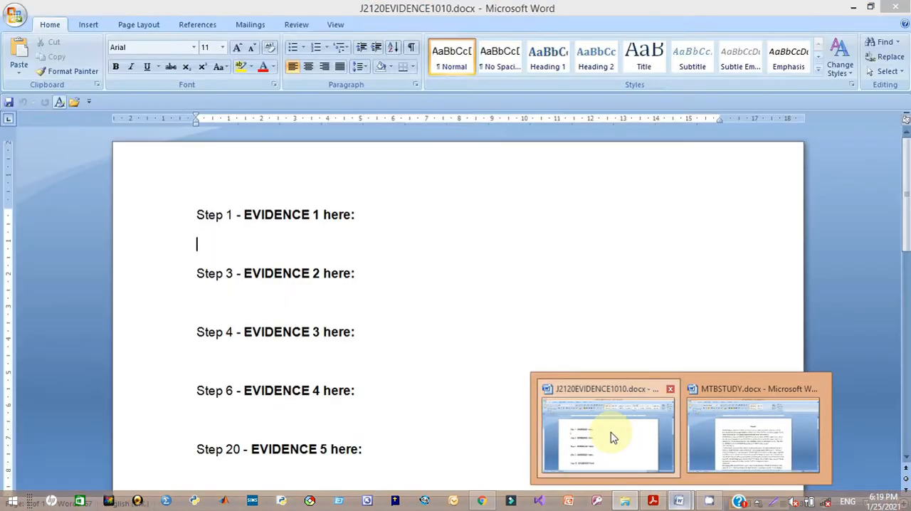
click(229, 228)
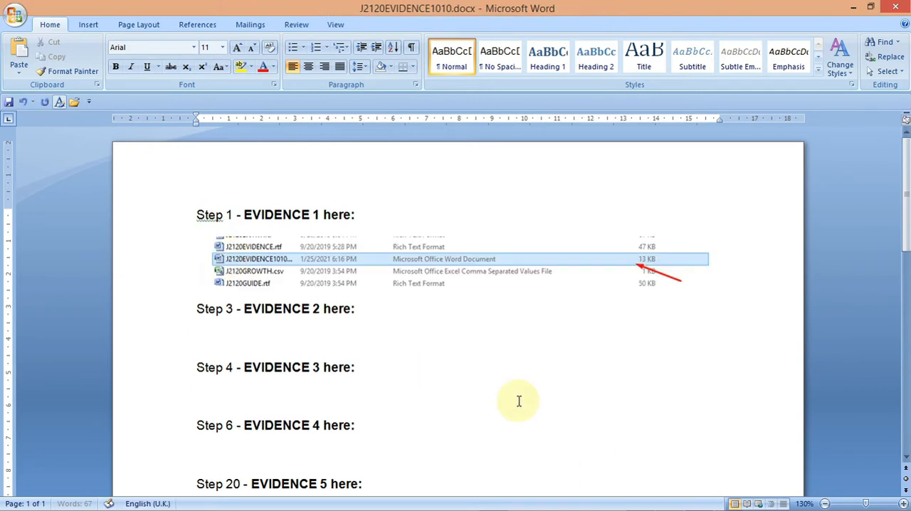
- Highlight the step 2 header instructions in the question paper PDF
click(853, 8)
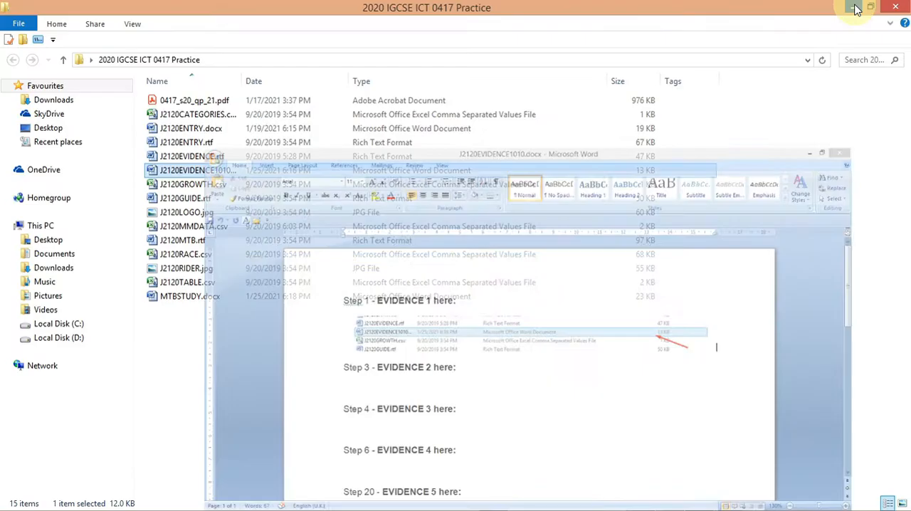
click(854, 7)
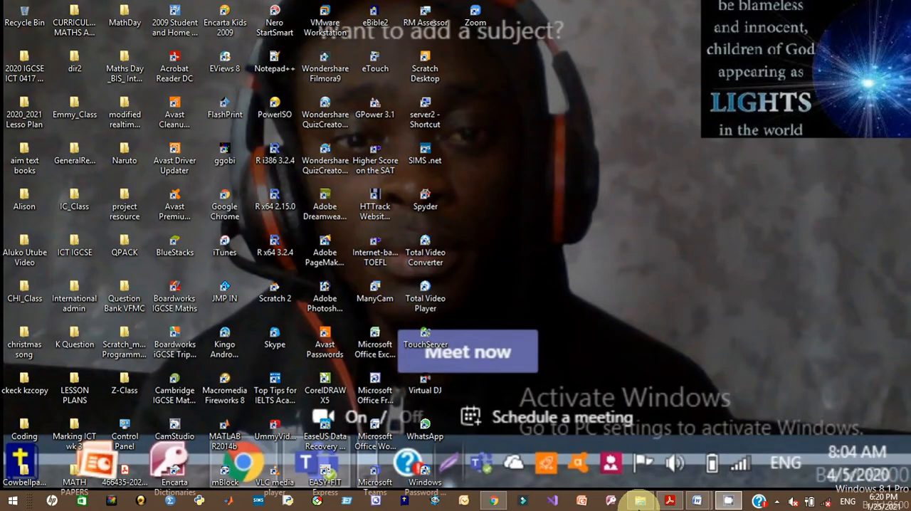
click(668, 500)
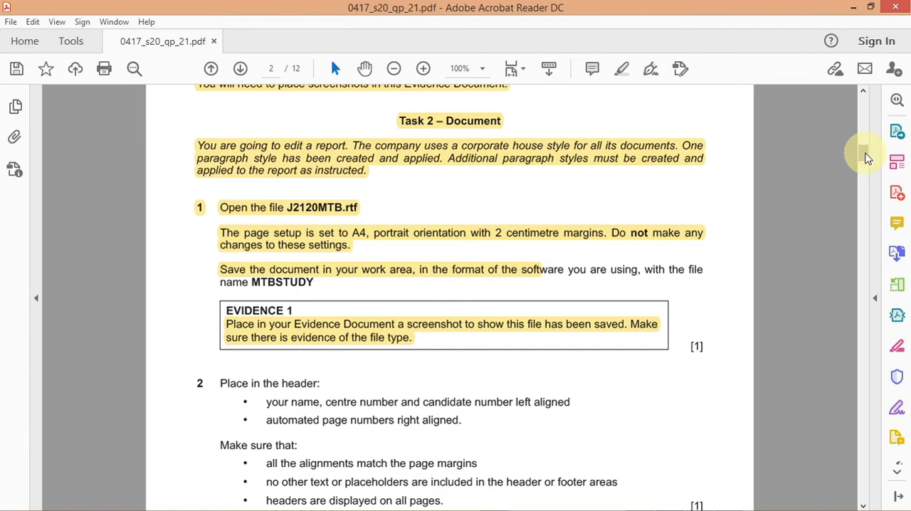
scroll(864, 158, down, 8)
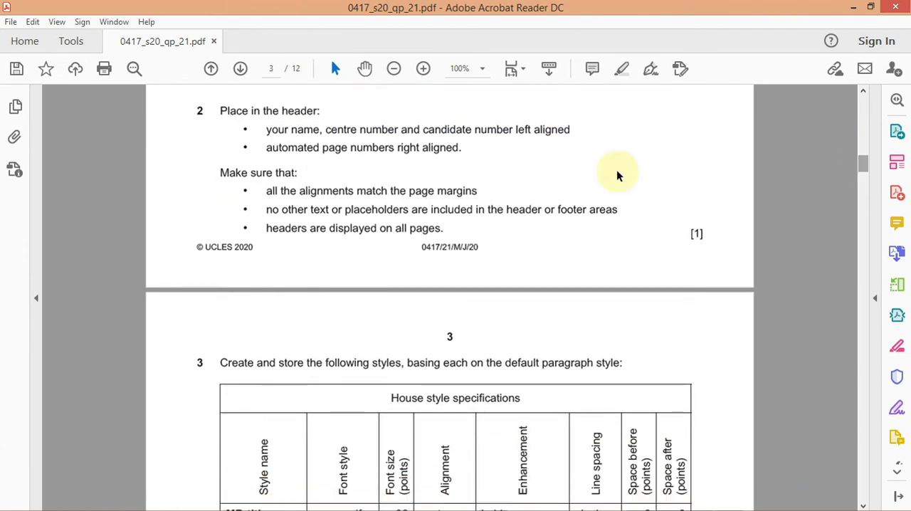
drag(218, 110, 464, 148)
click(475, 171)
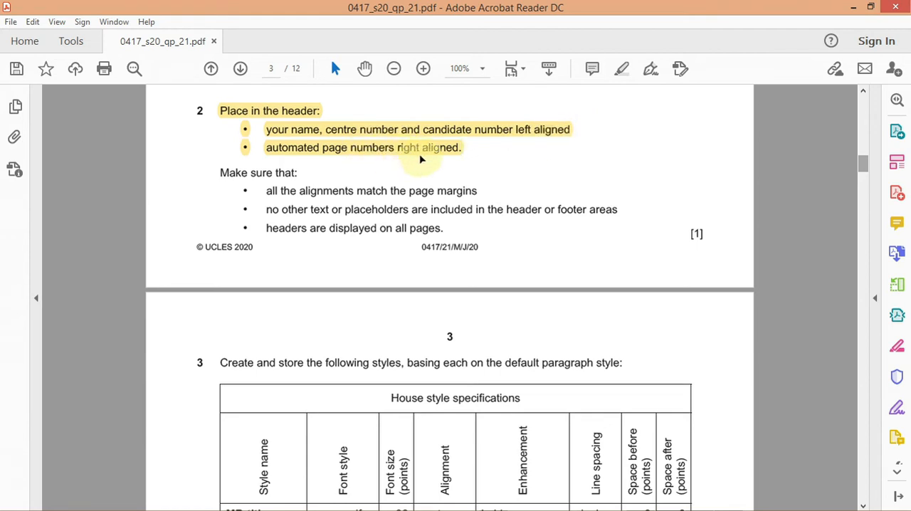
mouse_move(606, 506)
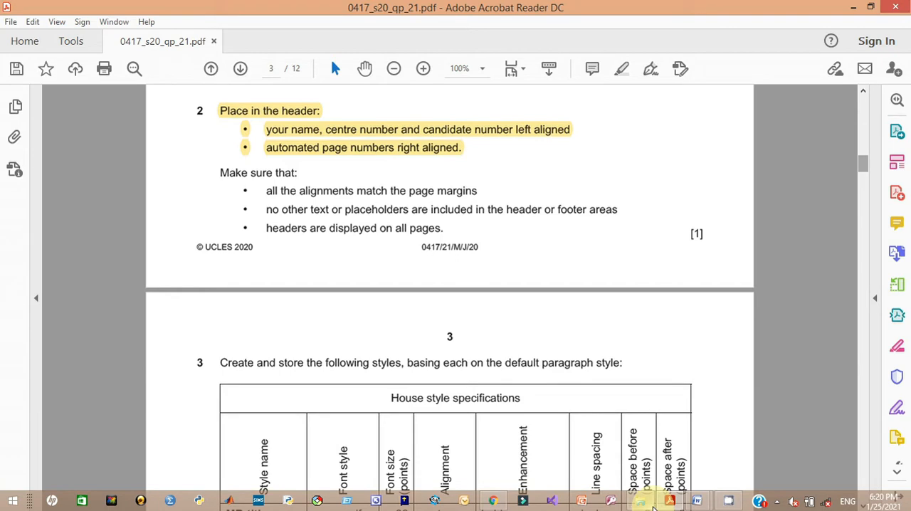
- Switch to the MTBSTUDY document and insert a Blank (Three Columns) header
mouse_move(697, 503)
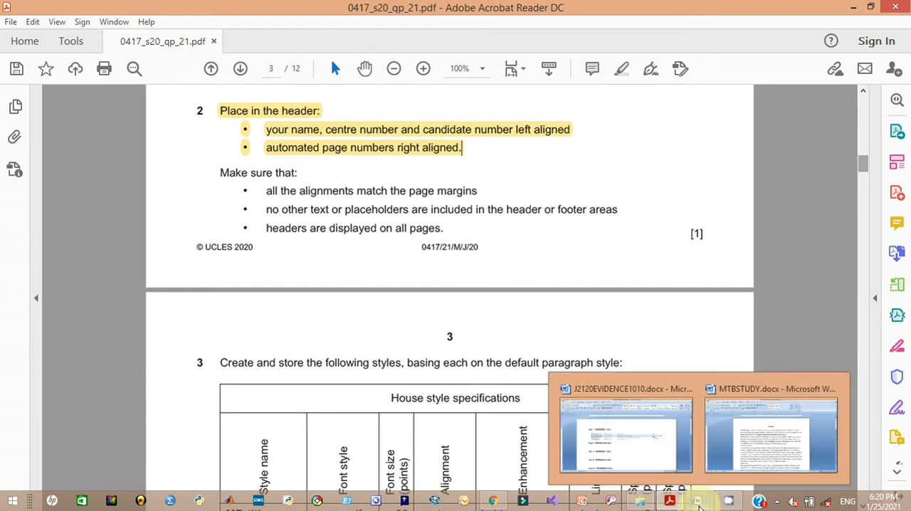
click(752, 459)
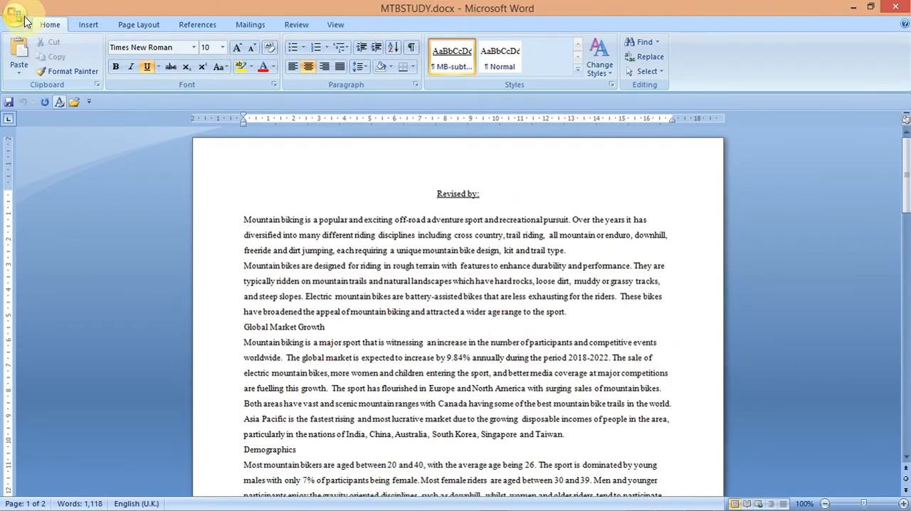
click(89, 25)
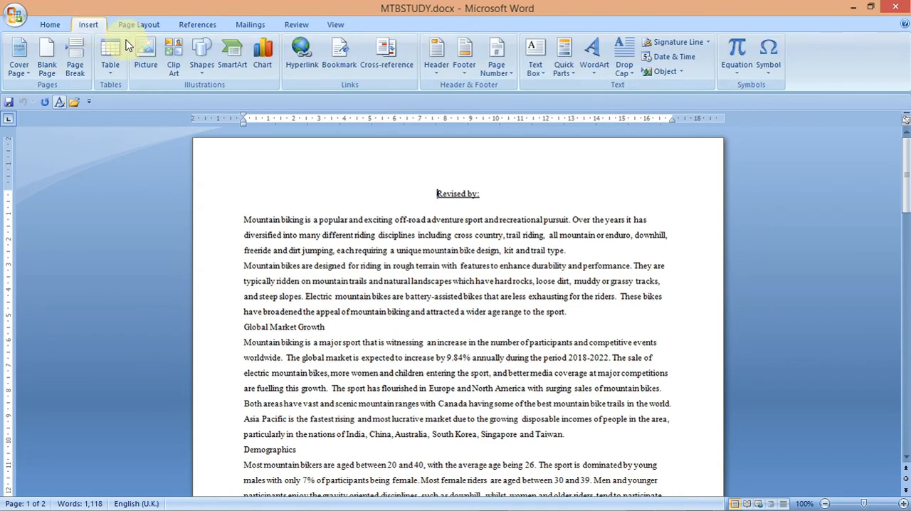
click(437, 79)
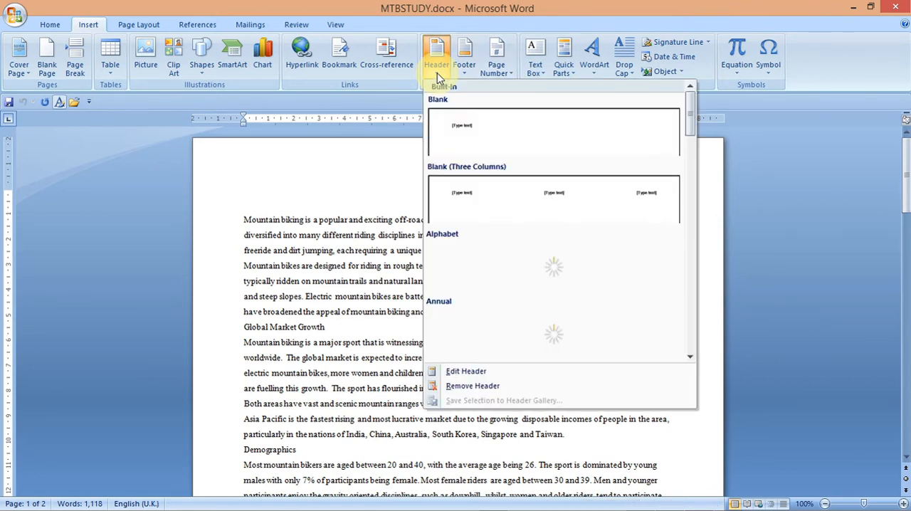
click(496, 210)
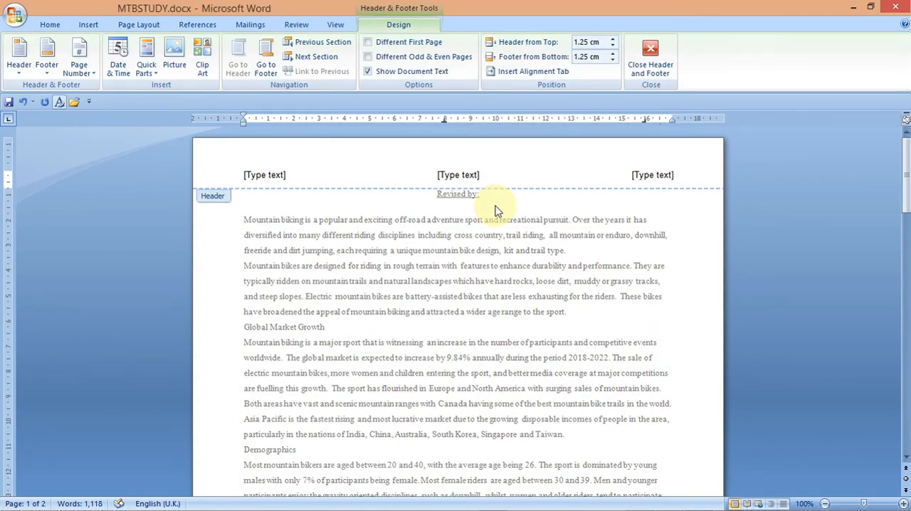
- Fill the left header placeholder with your name, centre number and candidate number, and delete the centre placeholder
click(280, 177)
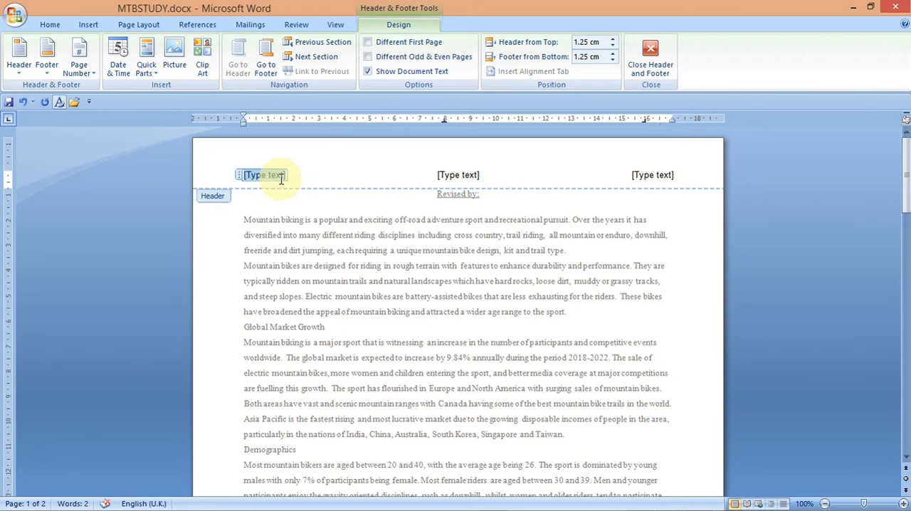
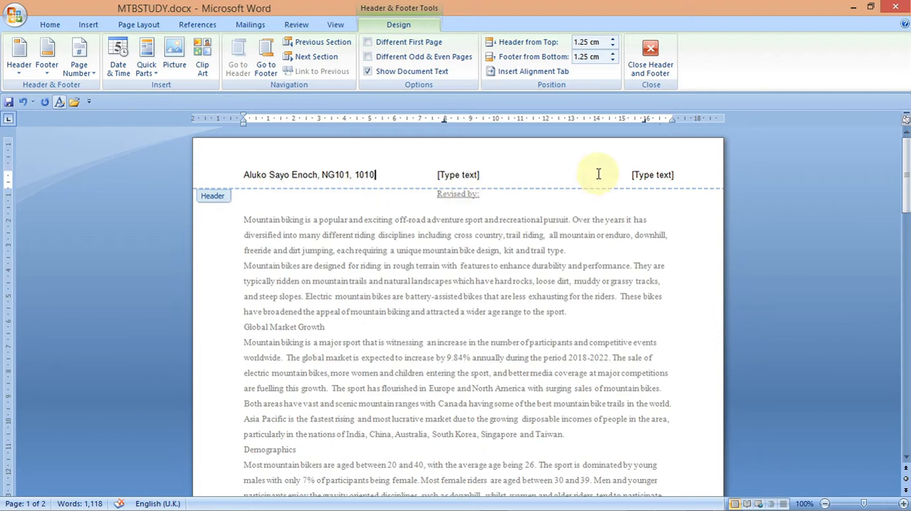
click(482, 175)
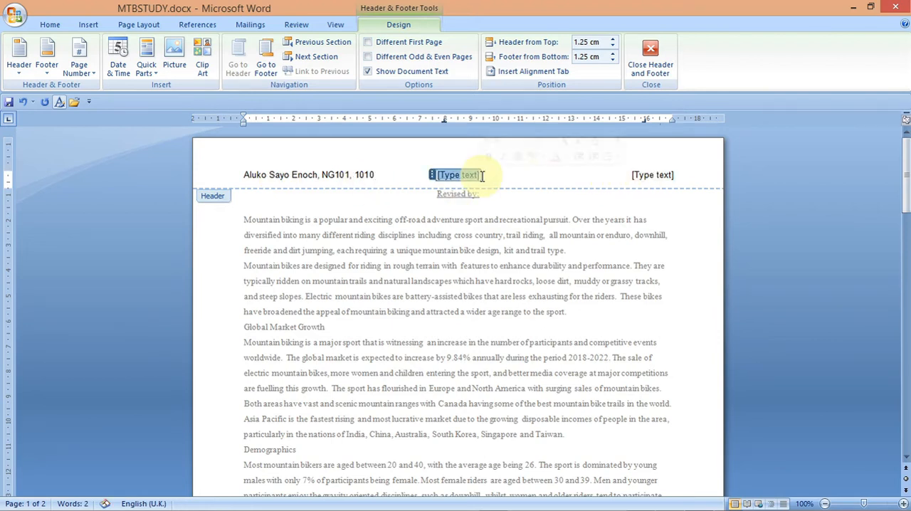
key(Delete)
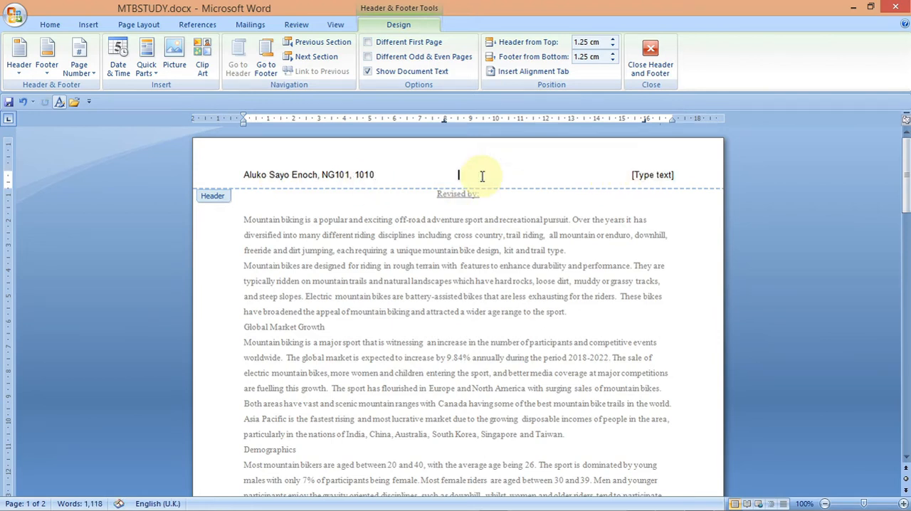
- Select the right header placeholder and review the header instructions in the question paper
click(654, 177)
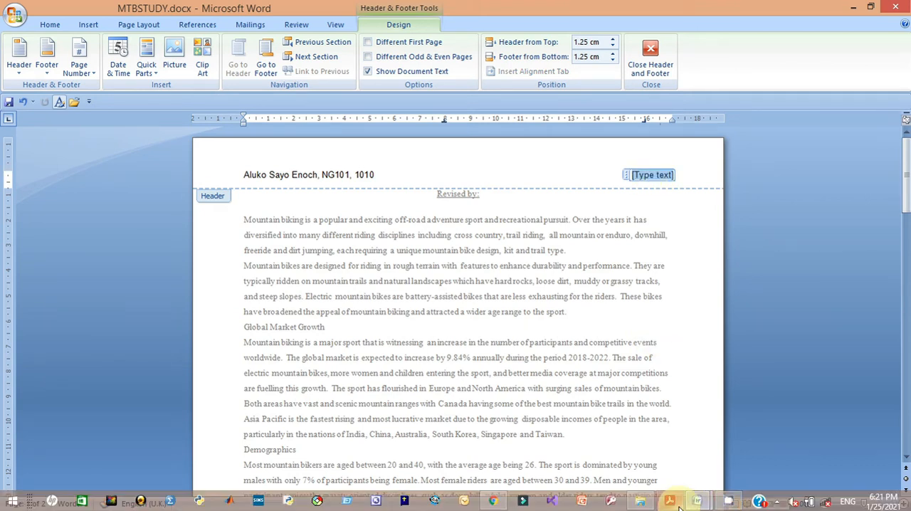
click(670, 503)
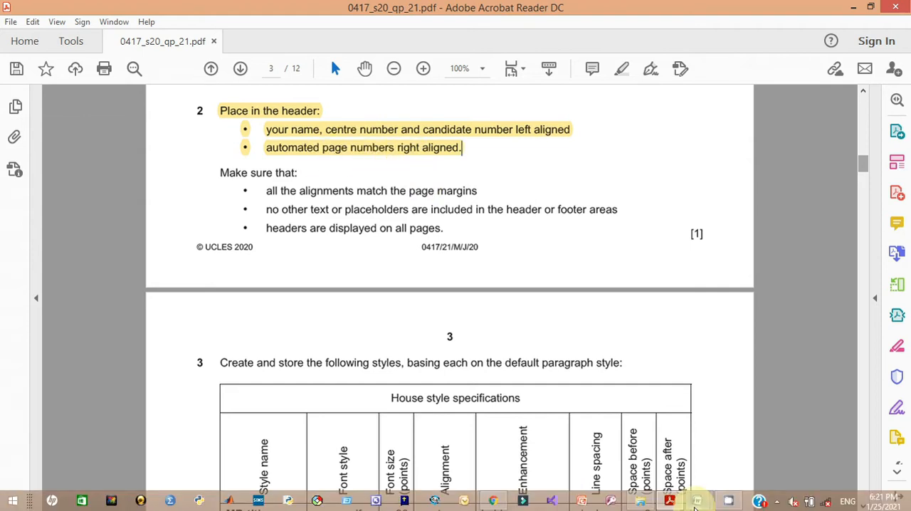
mouse_move(675, 503)
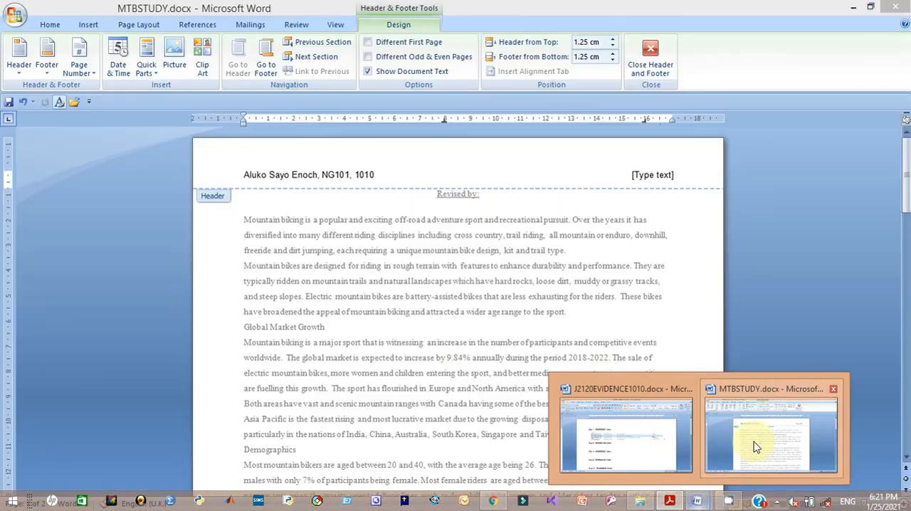
click(755, 447)
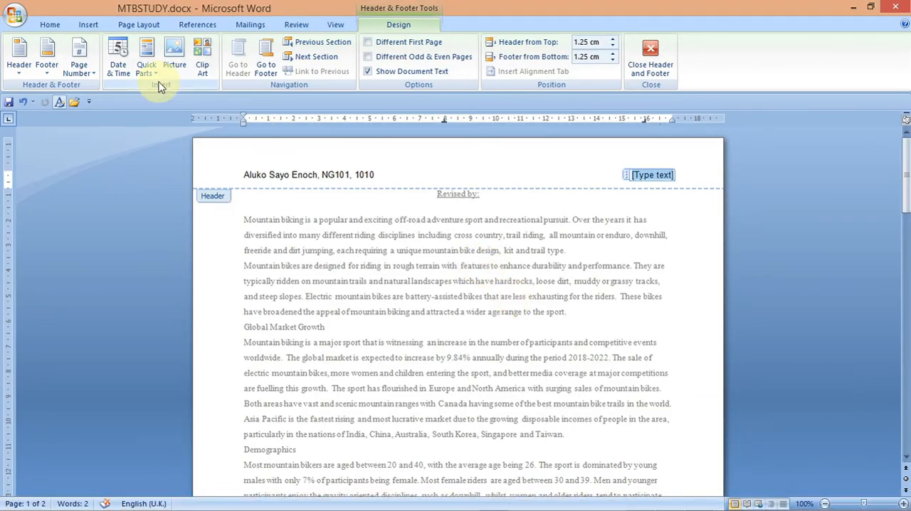
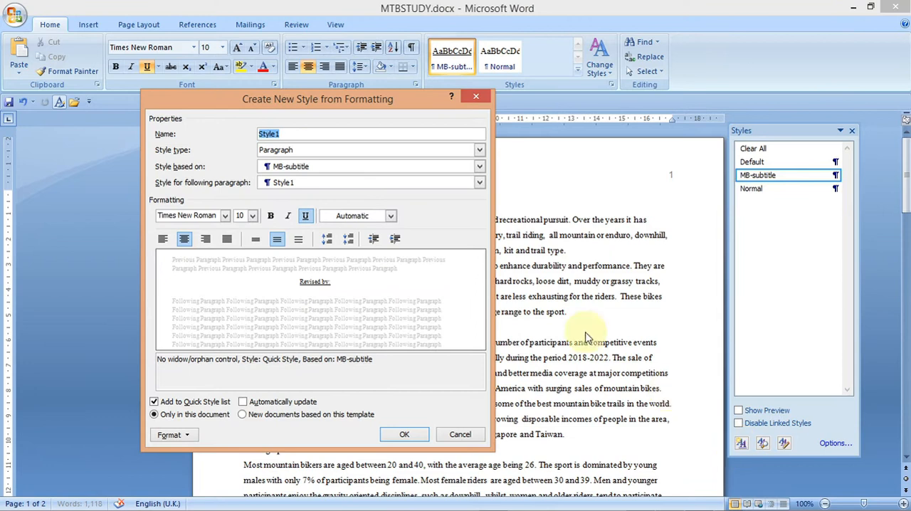
- Name the new style MB-title and switch to the question paper to check its specification
text(MB-title)
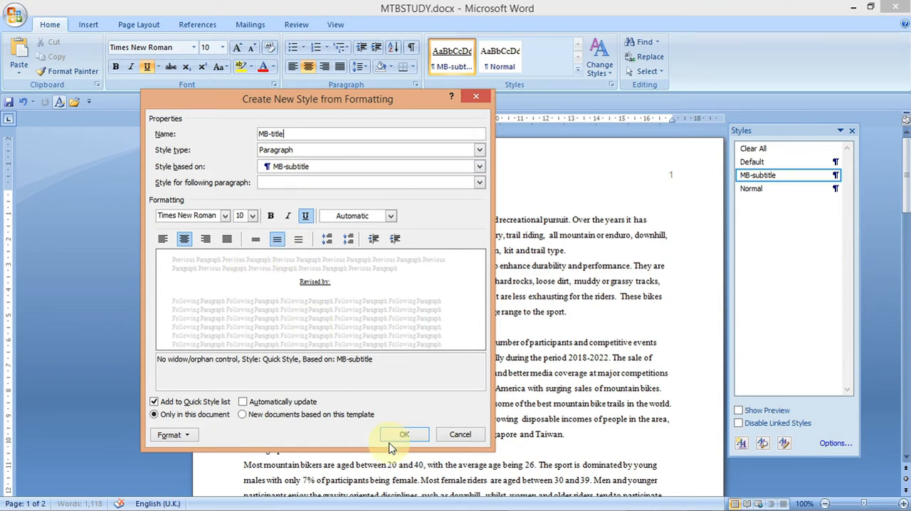
mouse_move(665, 504)
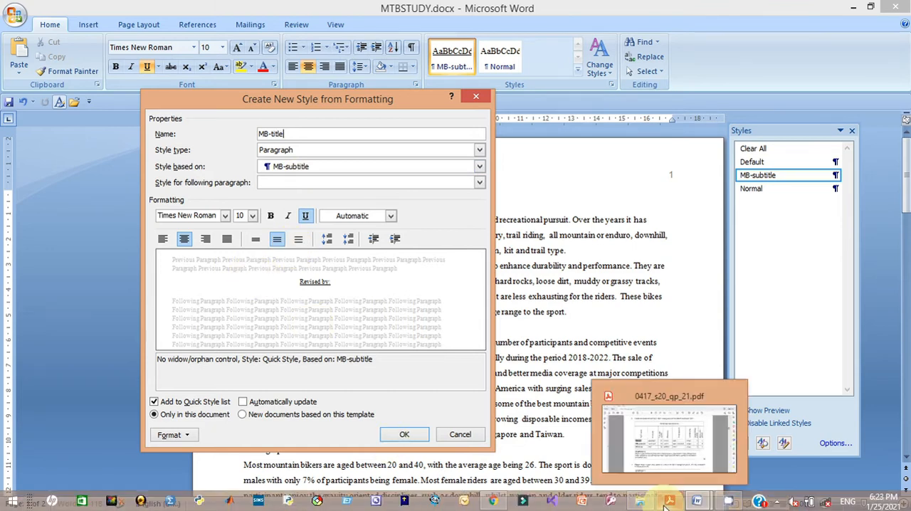
click(665, 462)
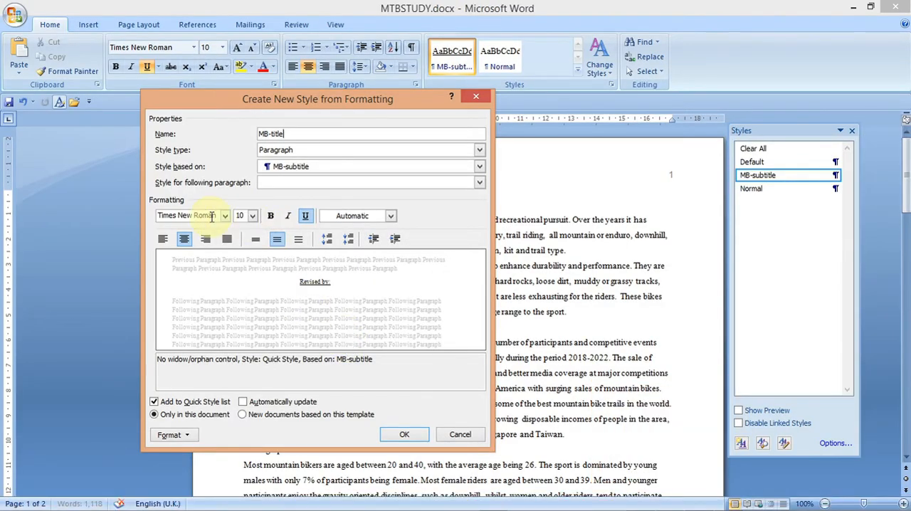
- Set the MB-title style's font to Arial, 36 pt, bold and not underlined
click(211, 217)
text(Arial)
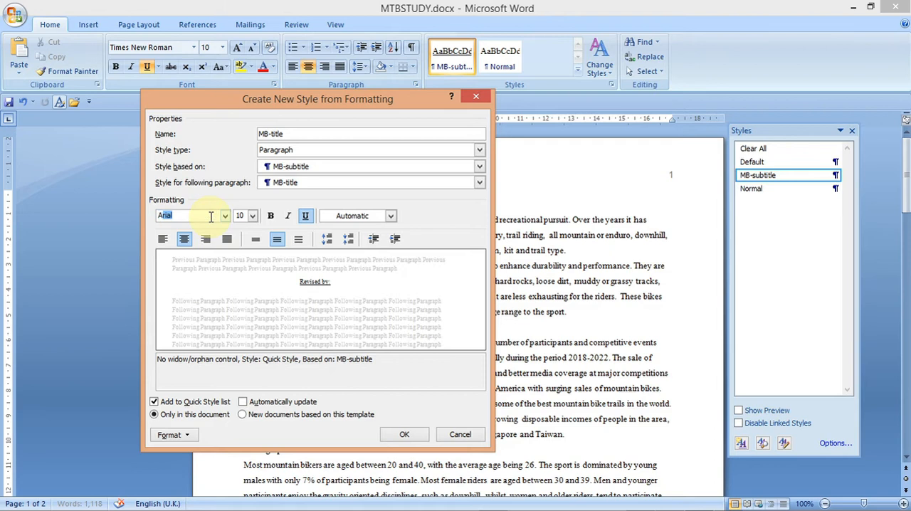
key(Return)
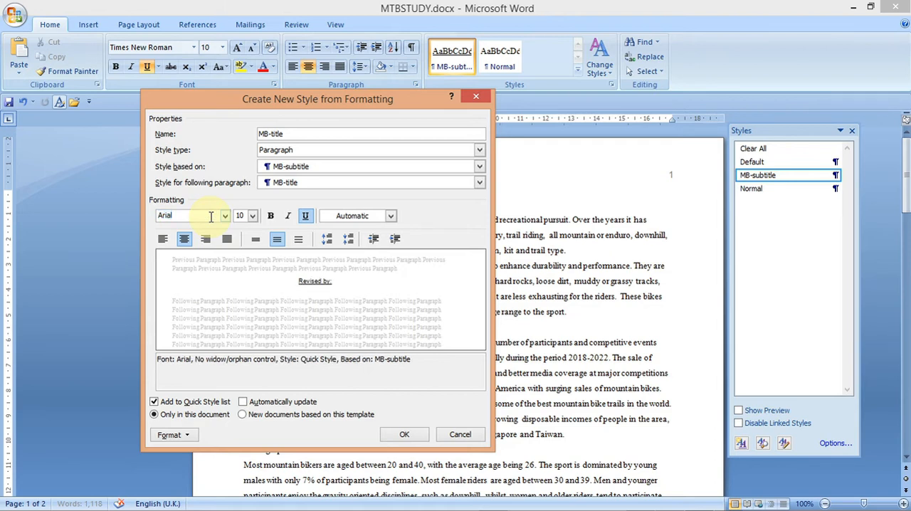
click(252, 216)
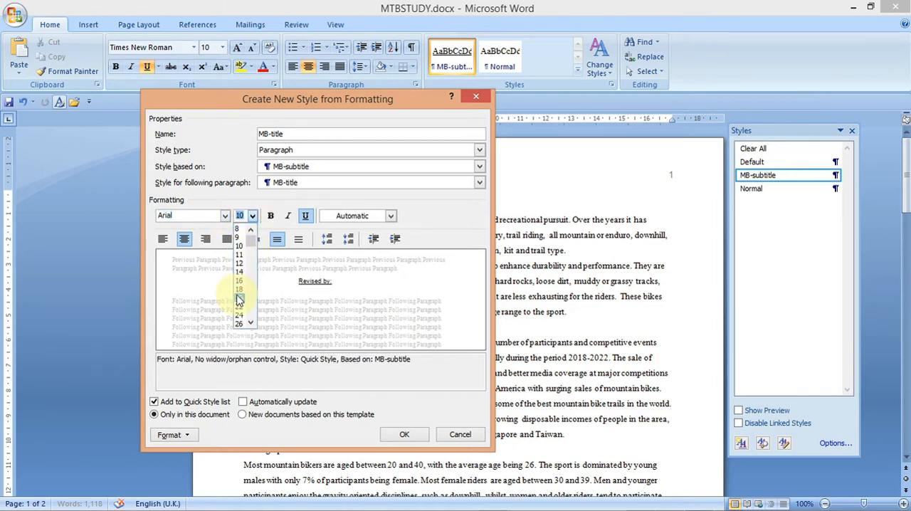
scroll(246, 320, down, 2)
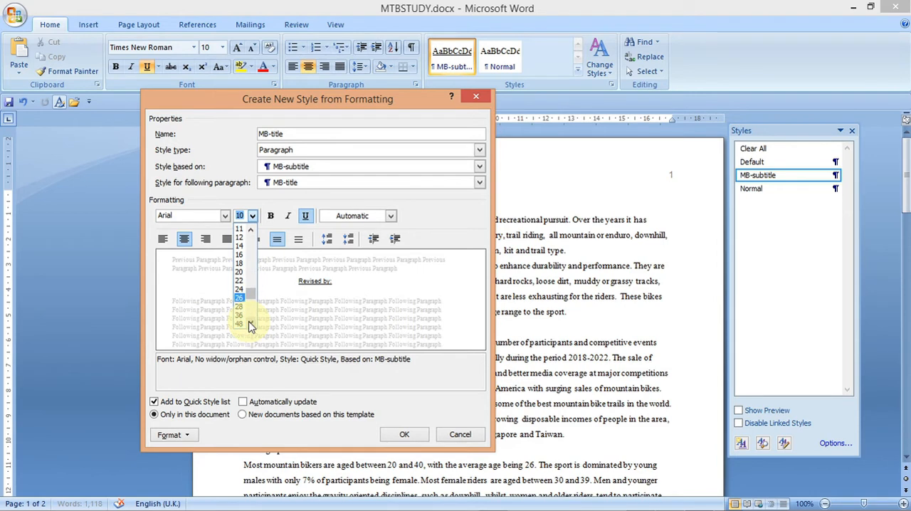
click(239, 314)
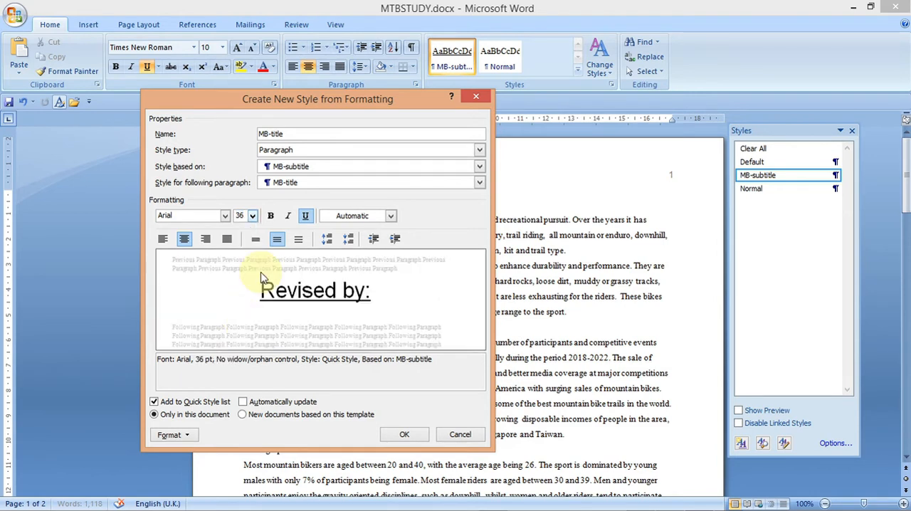
click(271, 217)
click(305, 217)
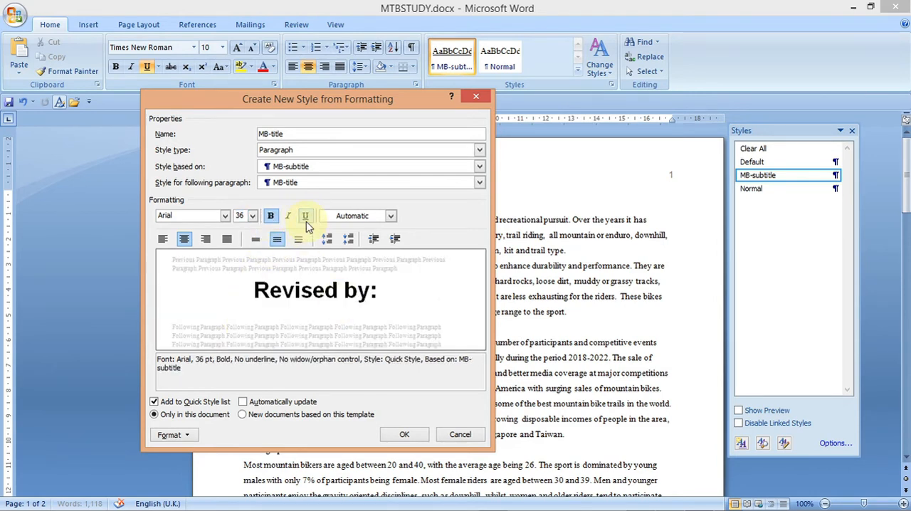
- Set the MB-title paragraph to single line spacing with 0 pt space after, and save the style
click(171, 435)
click(192, 326)
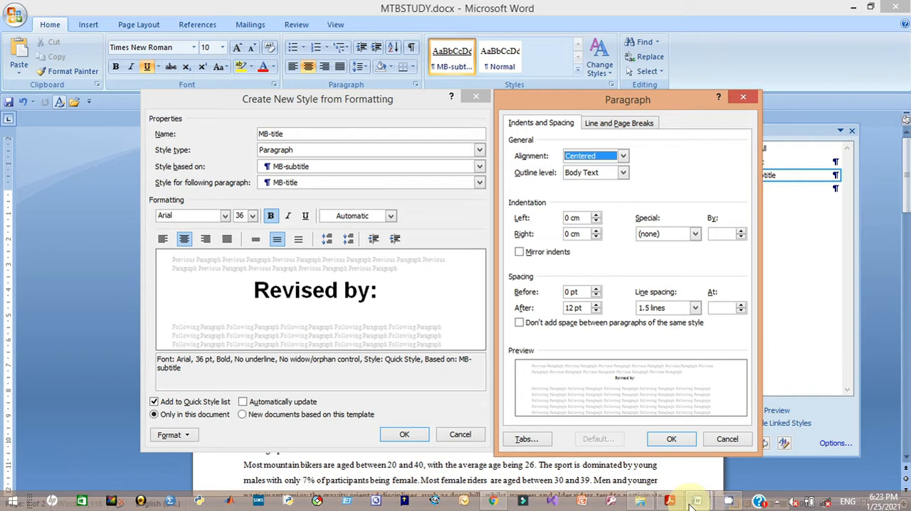
mouse_move(673, 502)
mouse_move(672, 455)
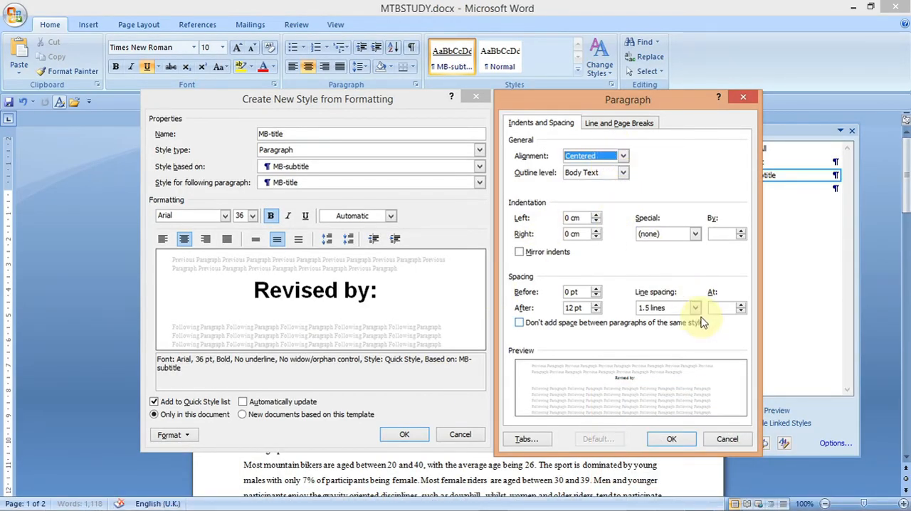
click(694, 307)
click(686, 322)
click(596, 312)
click(596, 312)
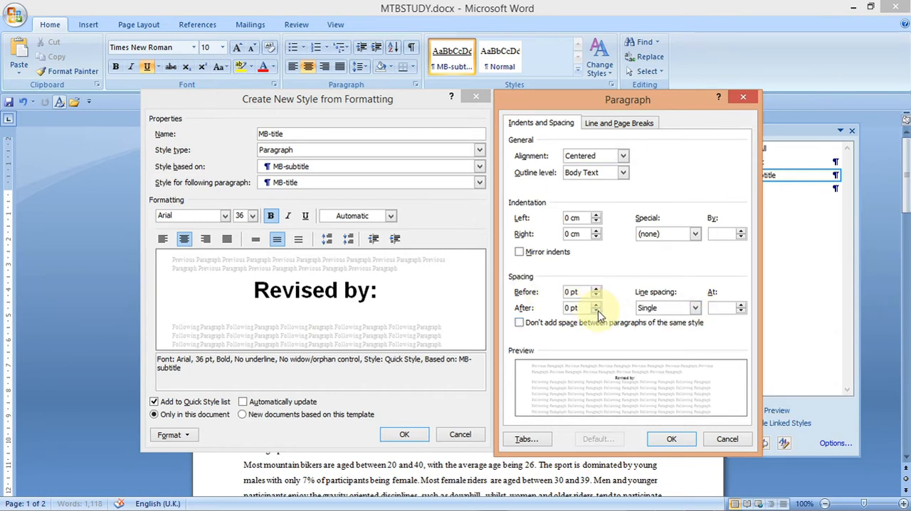
click(668, 439)
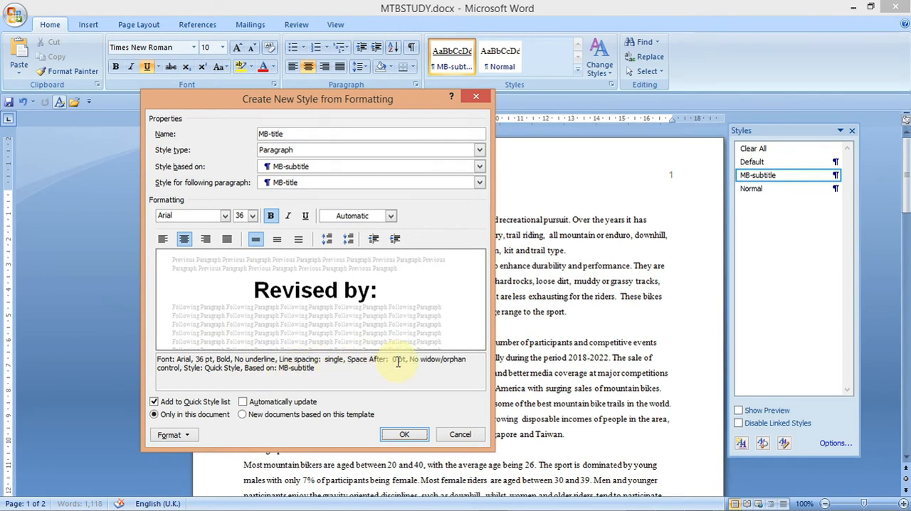
click(403, 434)
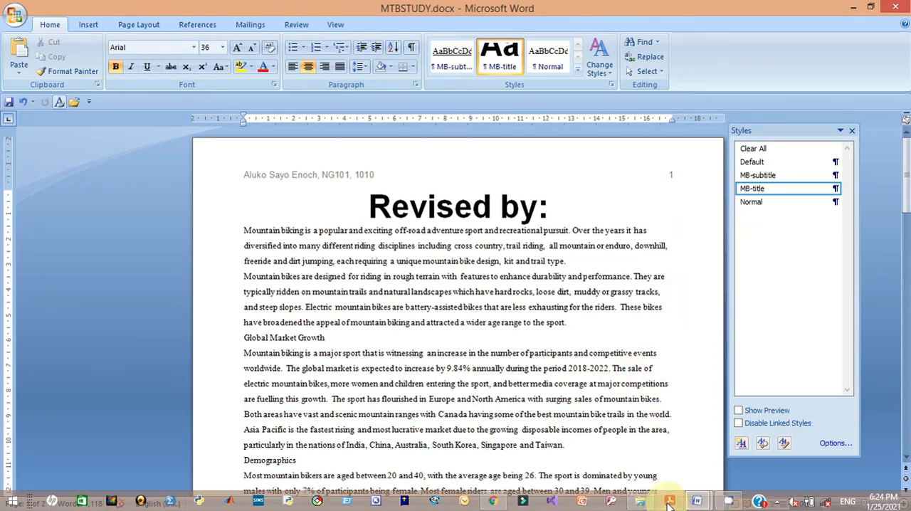
- Highlight the MB-subhead style name in the question paper's table and return to the MTBSTUDY document
click(669, 501)
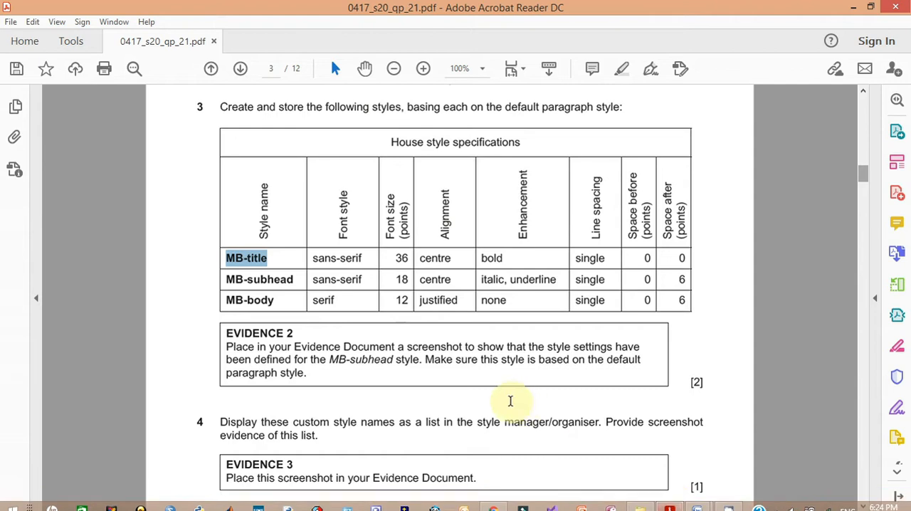
drag(299, 279, 229, 278)
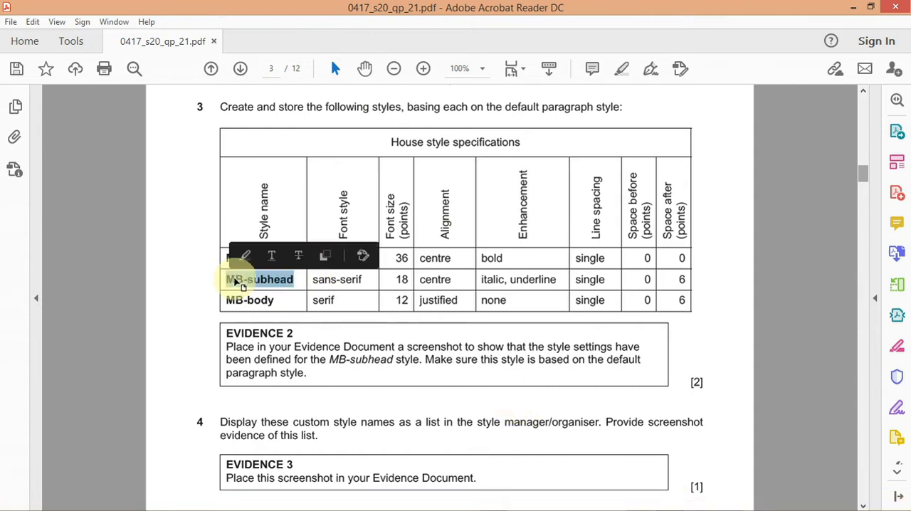
right_click(249, 285)
click(264, 293)
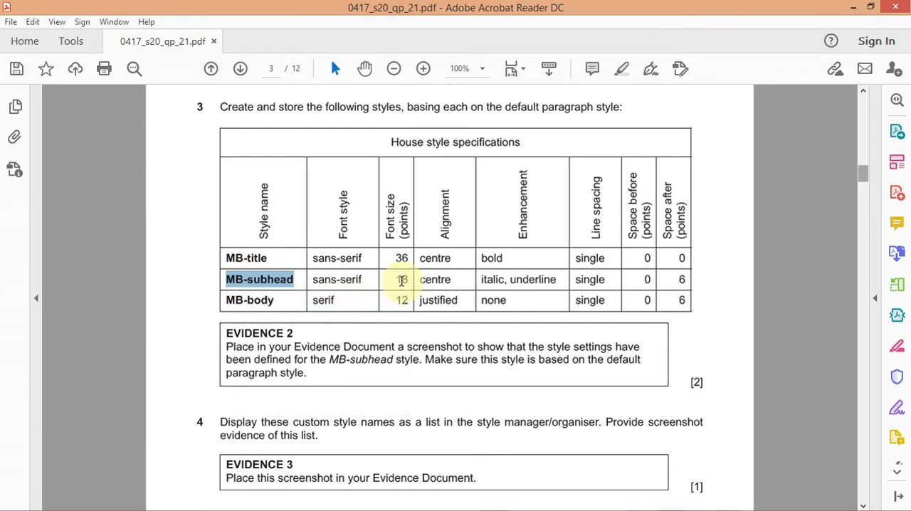
mouse_move(652, 507)
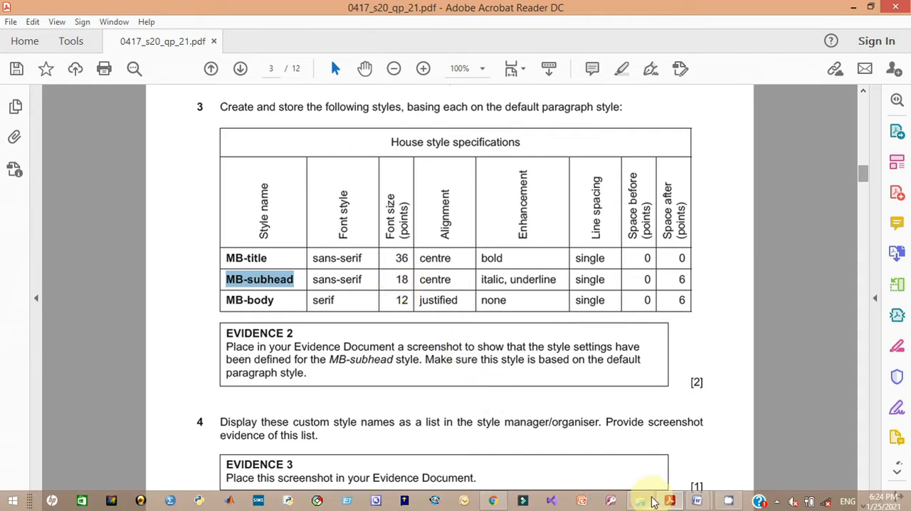
mouse_move(697, 501)
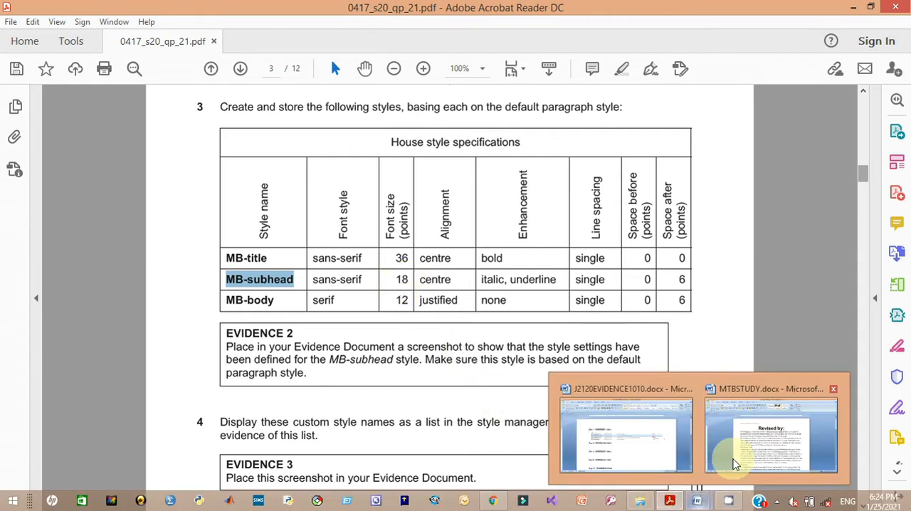
click(747, 456)
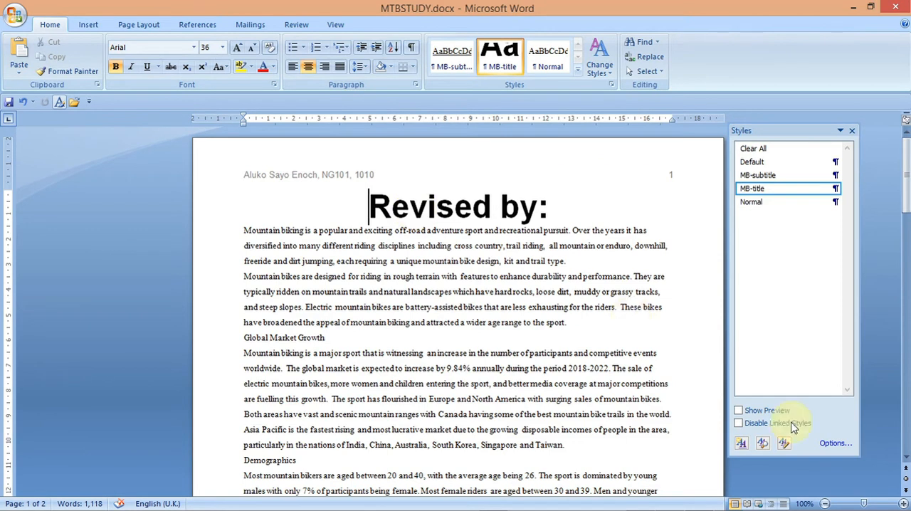
- Create a new style named MB-subhead with 18 pt text, bold off, italic and underline on
click(740, 443)
text(MB-subhead)
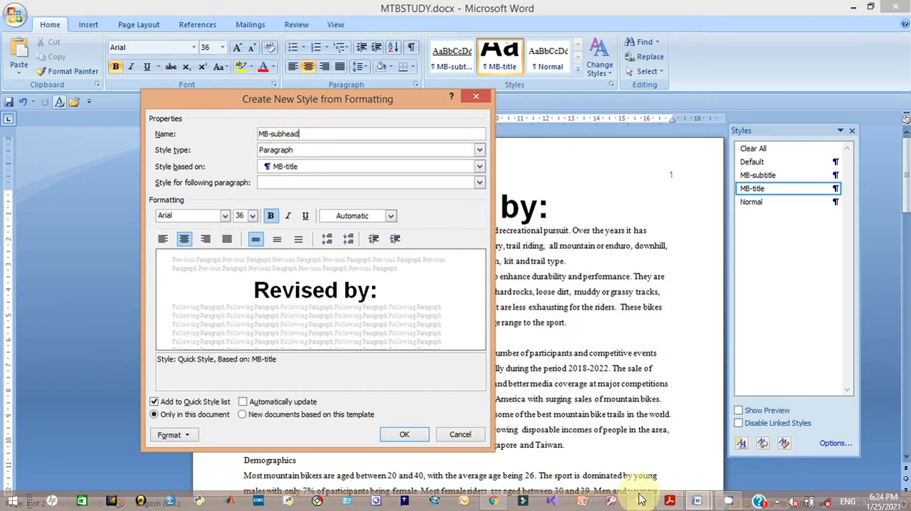
mouse_move(665, 498)
click(665, 472)
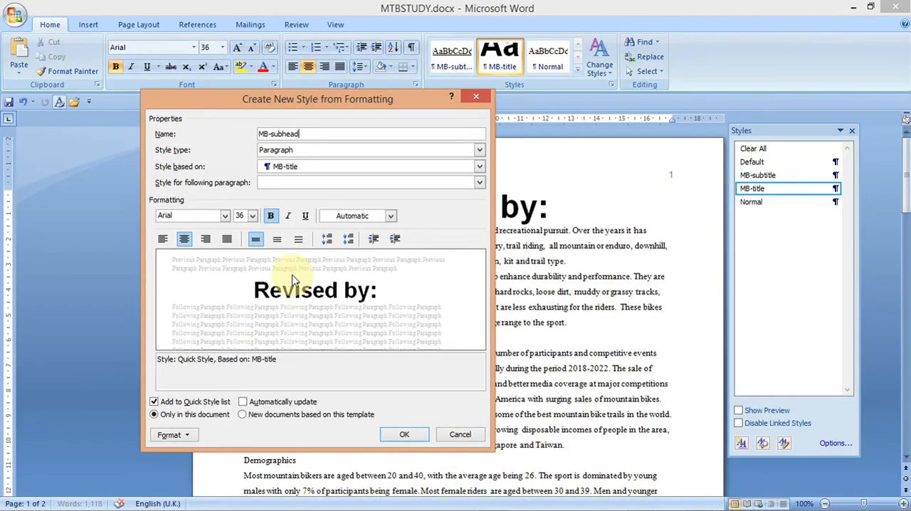
click(270, 217)
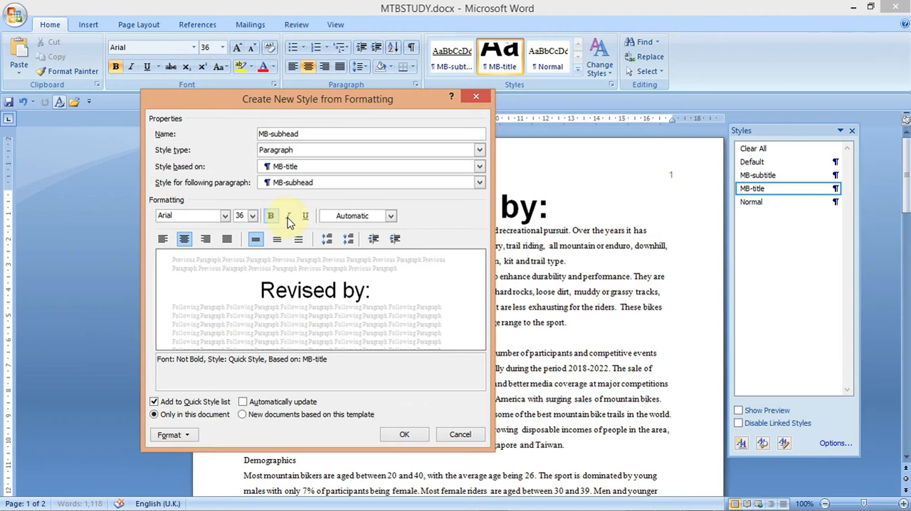
click(288, 219)
click(305, 218)
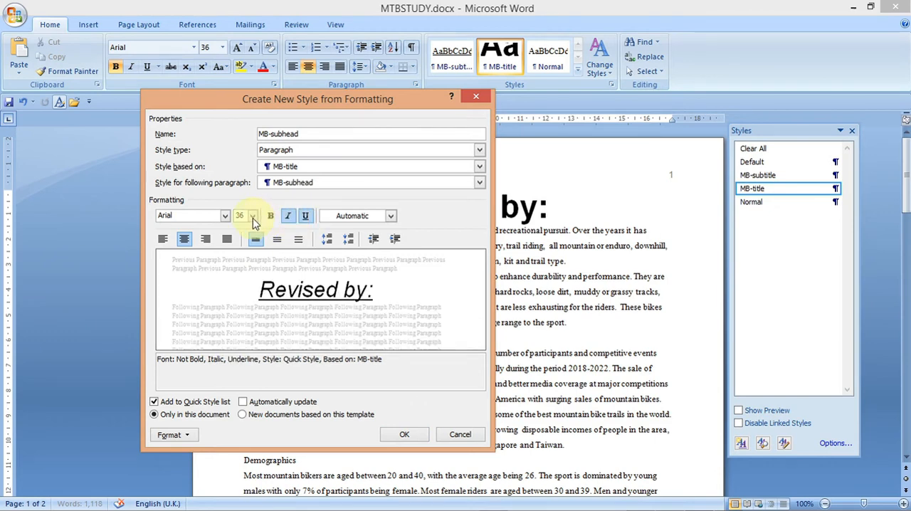
click(253, 215)
click(241, 277)
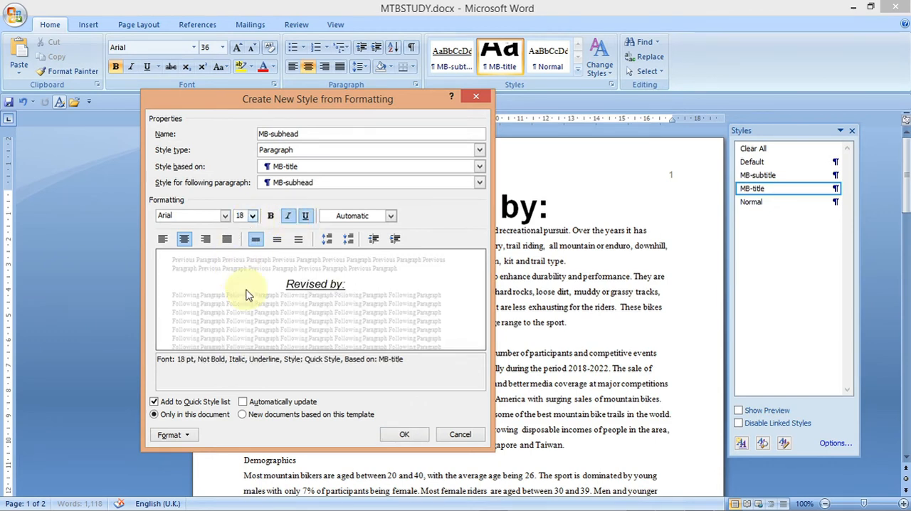
- Set the MB-subhead paragraph's space after to 6 pt and save the style
click(169, 435)
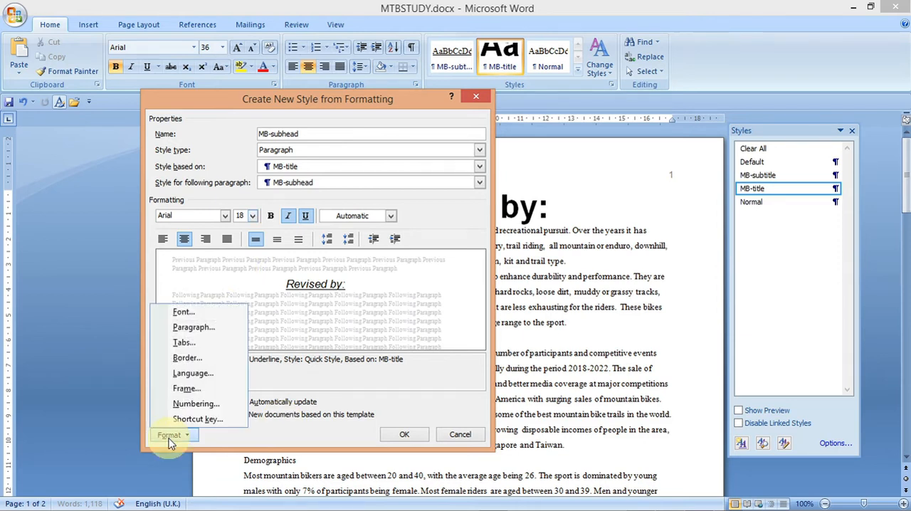
click(192, 327)
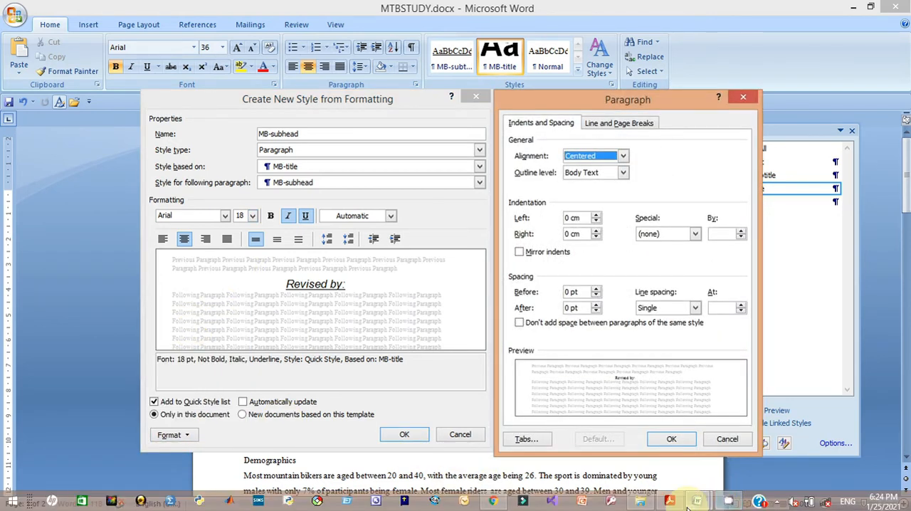
mouse_move(670, 499)
mouse_move(675, 466)
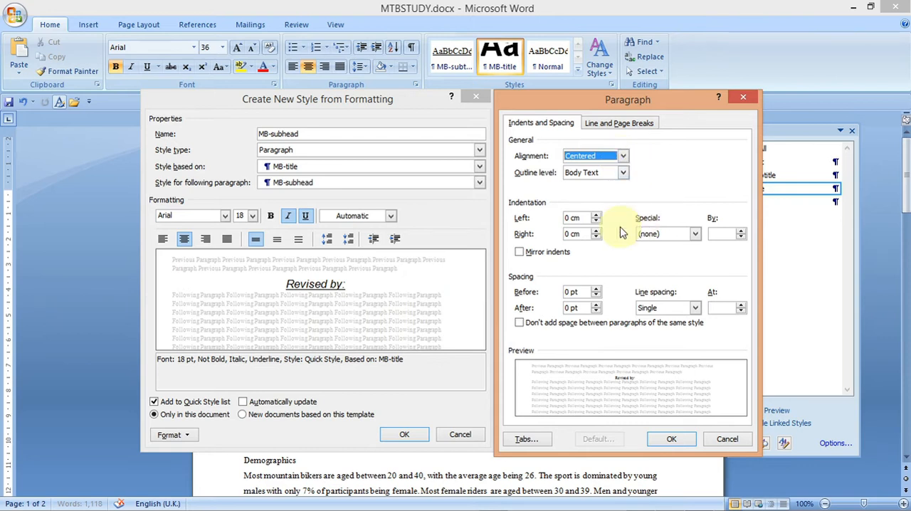
click(595, 312)
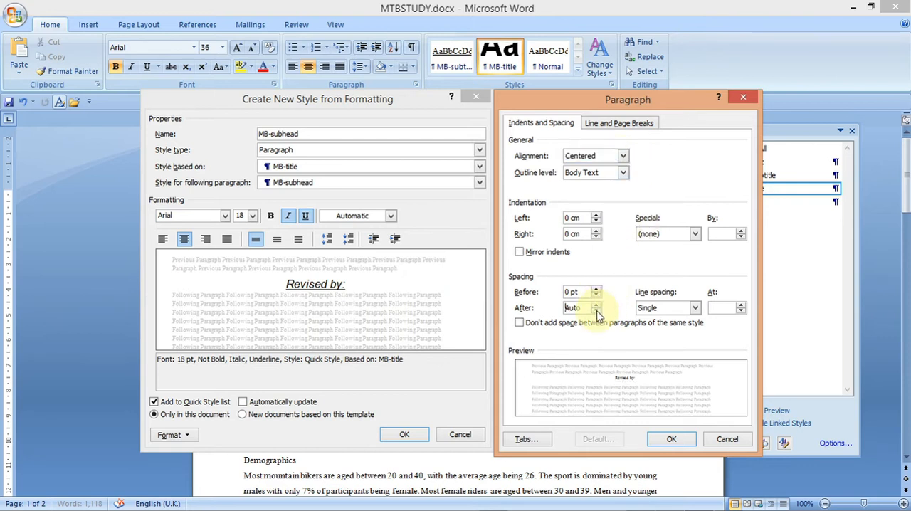
click(597, 304)
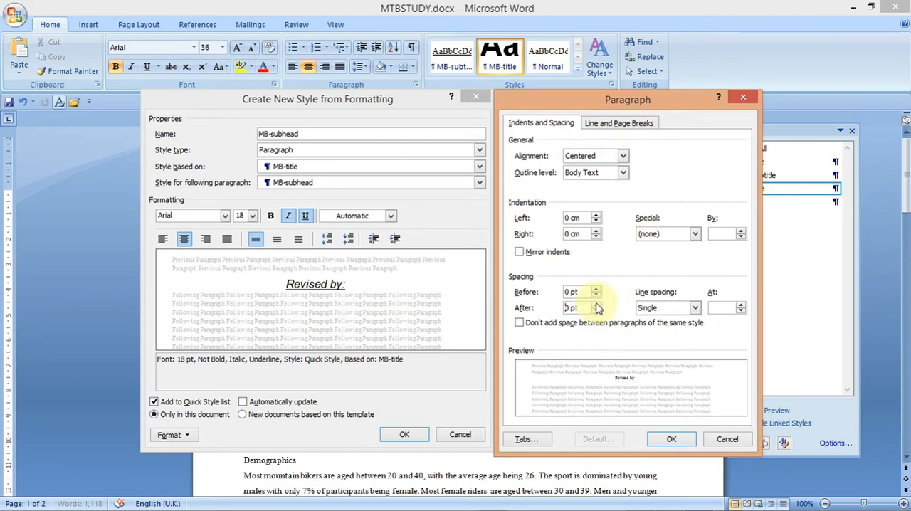
click(669, 439)
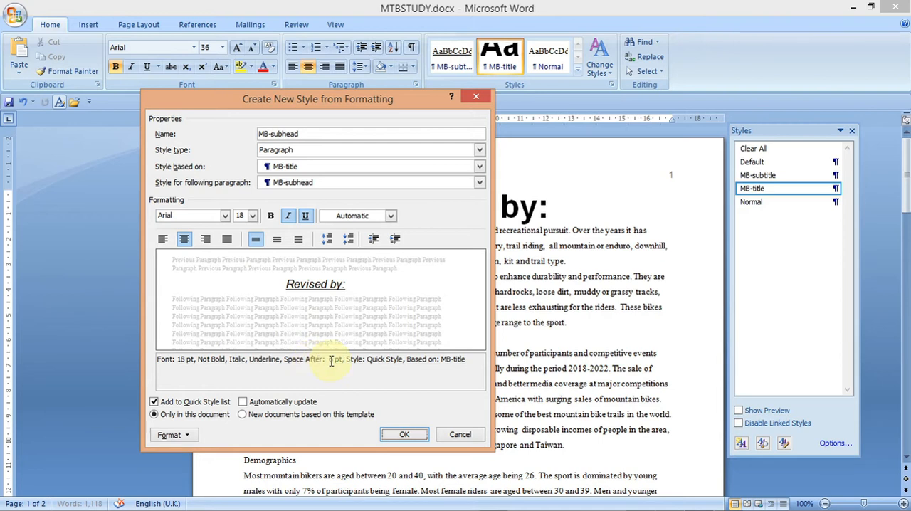
click(405, 435)
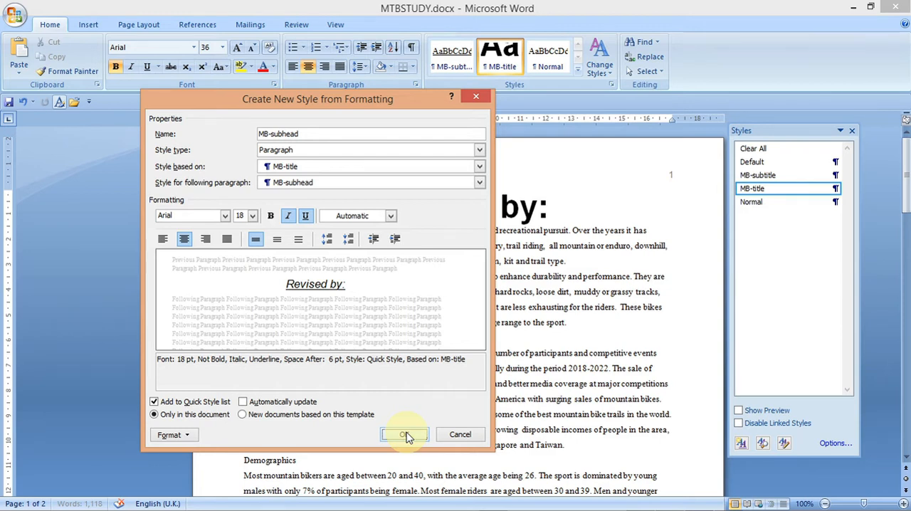
click(405, 434)
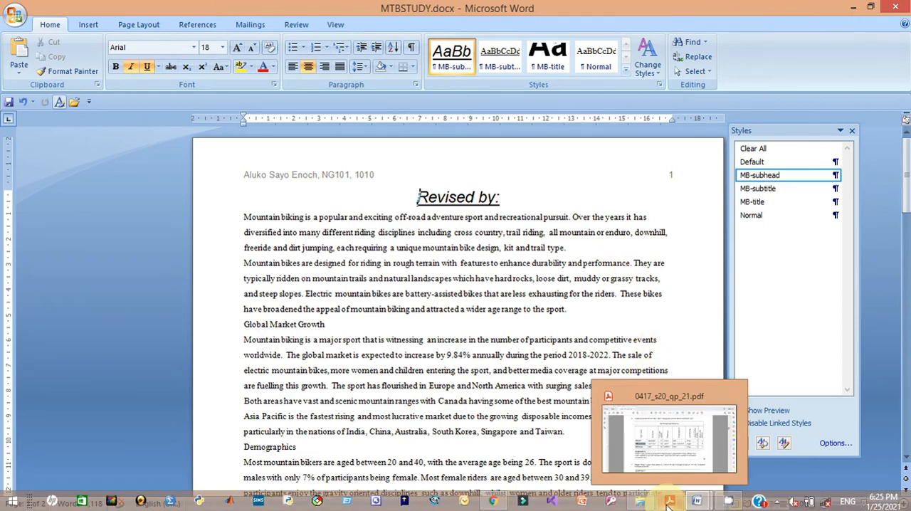
- Switch to the question paper and copy the MB-body style name from the table
click(669, 462)
drag(279, 300, 223, 299)
right_click(237, 306)
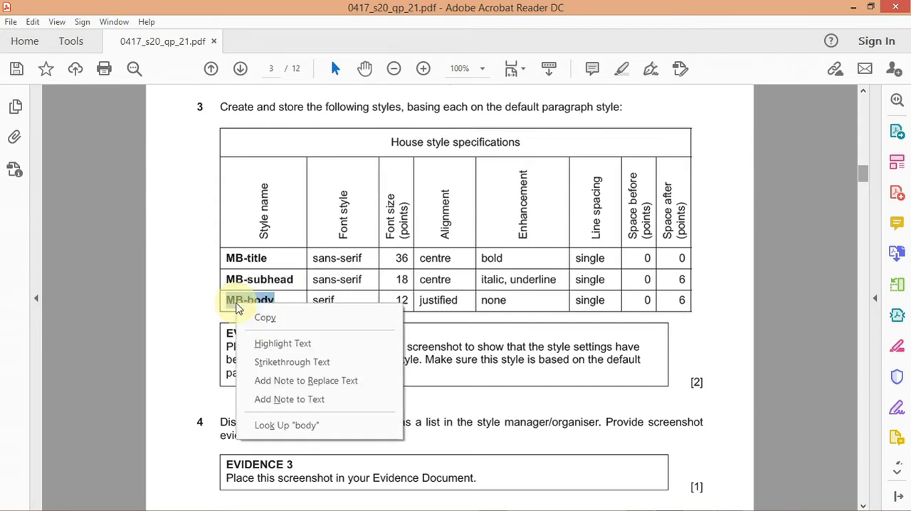
click(261, 319)
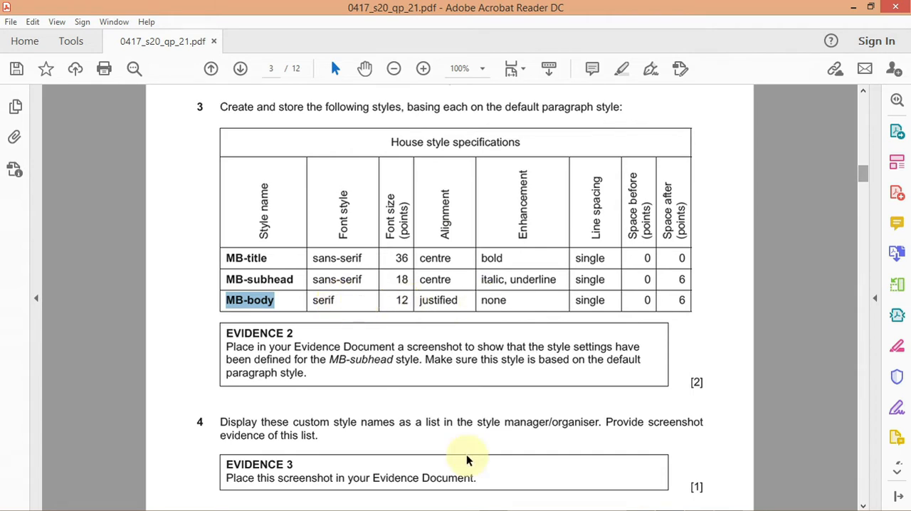
mouse_move(585, 502)
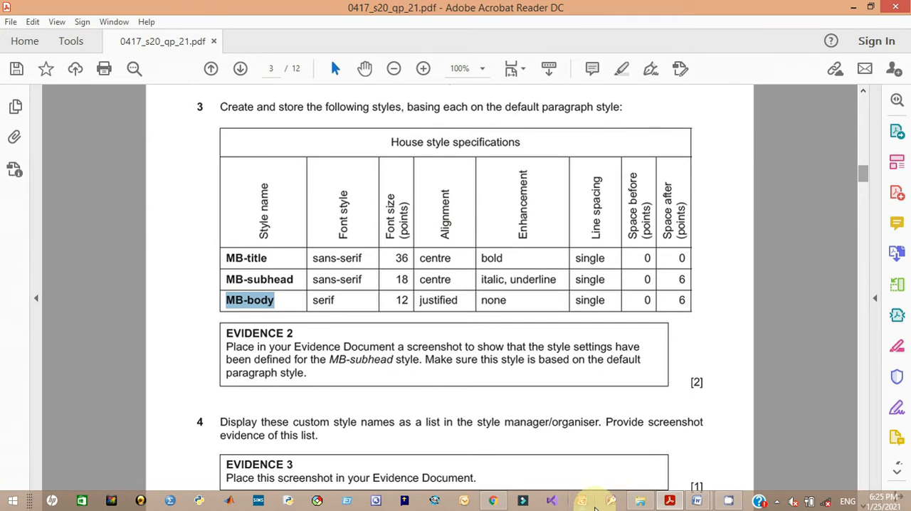
- Return to the MTBSTUDY document and start a new style named MB-body
mouse_move(698, 504)
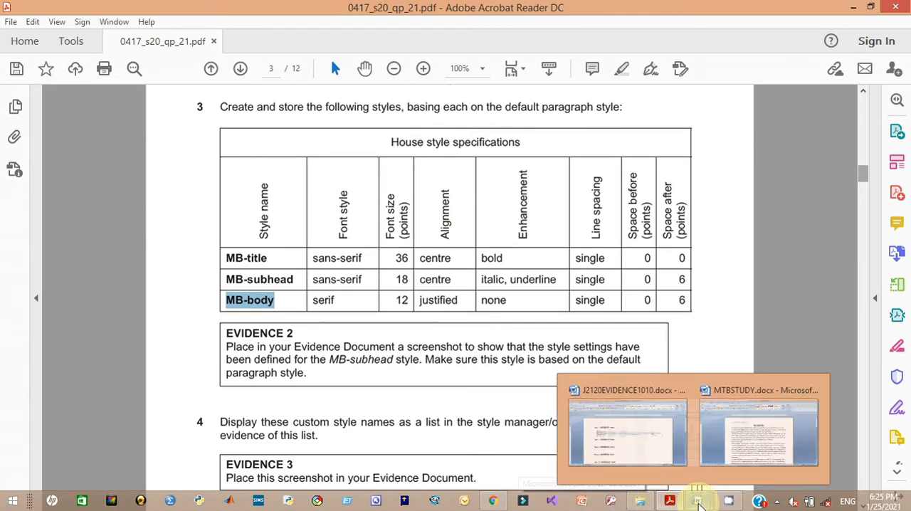
click(773, 448)
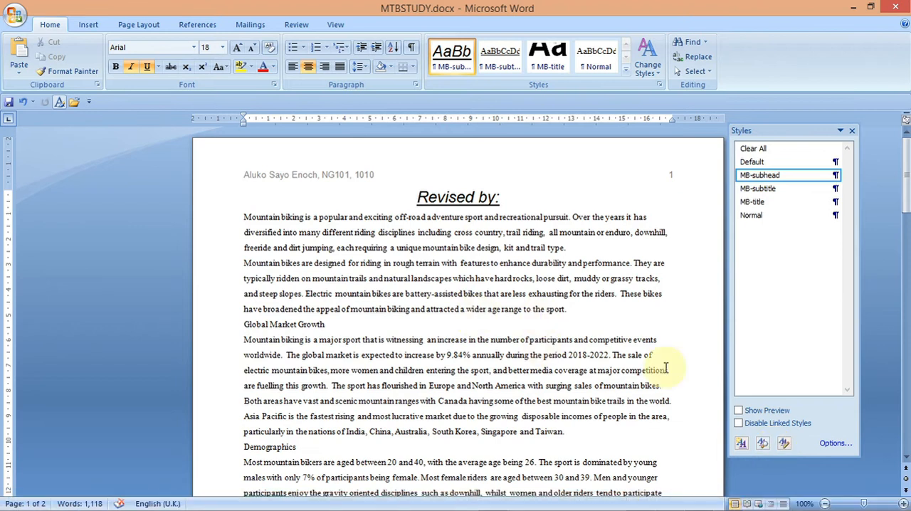
click(741, 443)
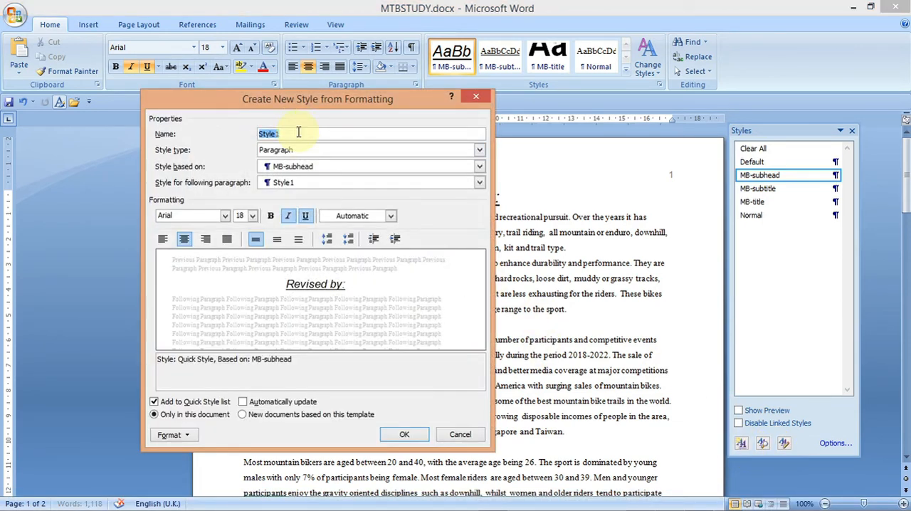
text(MB-body)
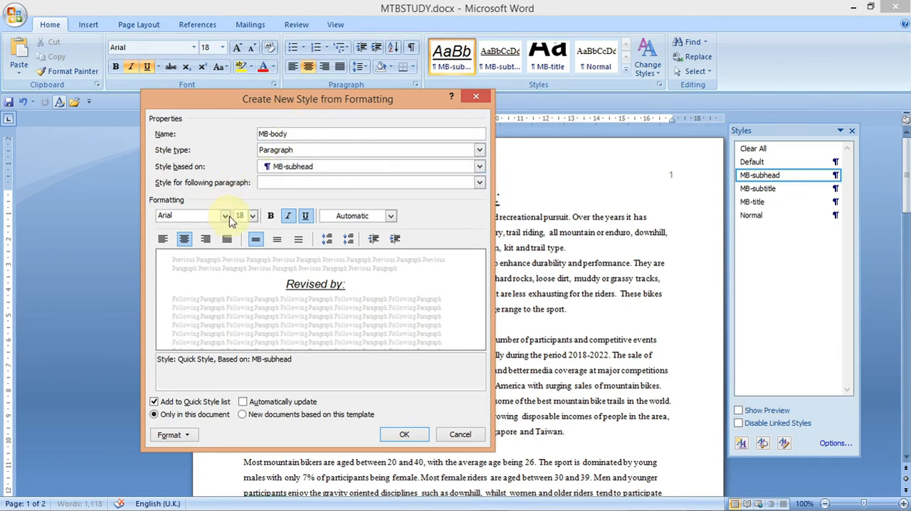
- Set the MB-body style's font to Times New Roman at 12 pt
click(182, 217)
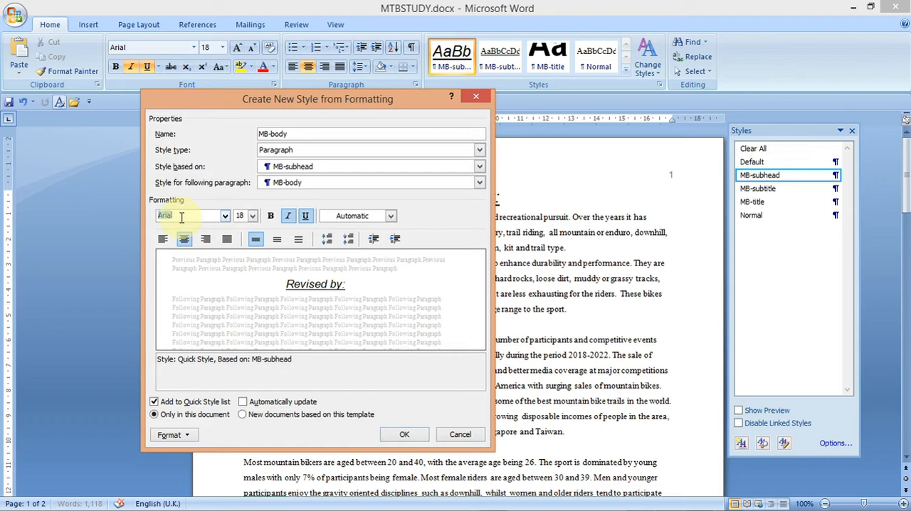
text(Times New Roman)
key(Tab)
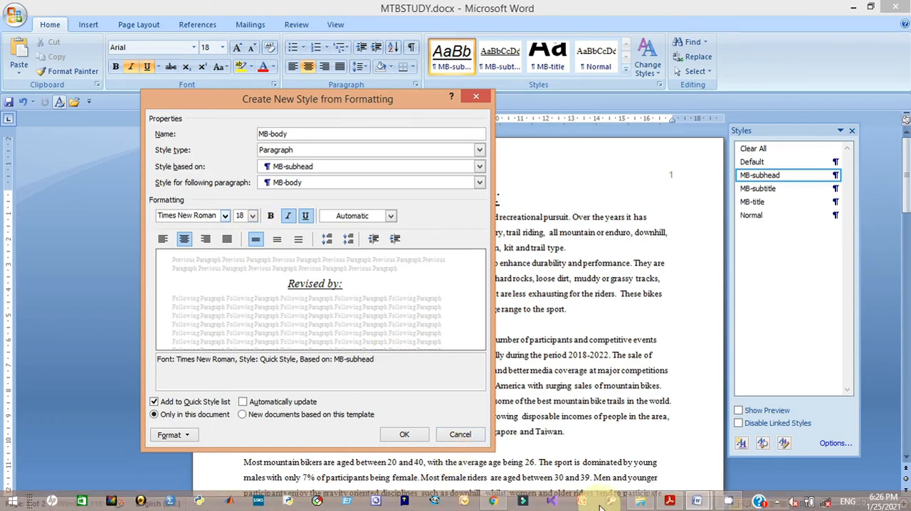
mouse_move(674, 472)
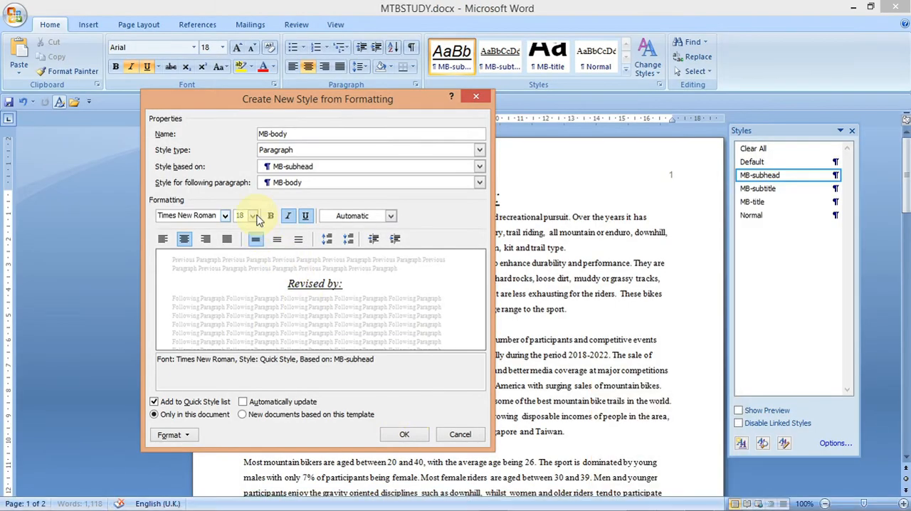
click(252, 216)
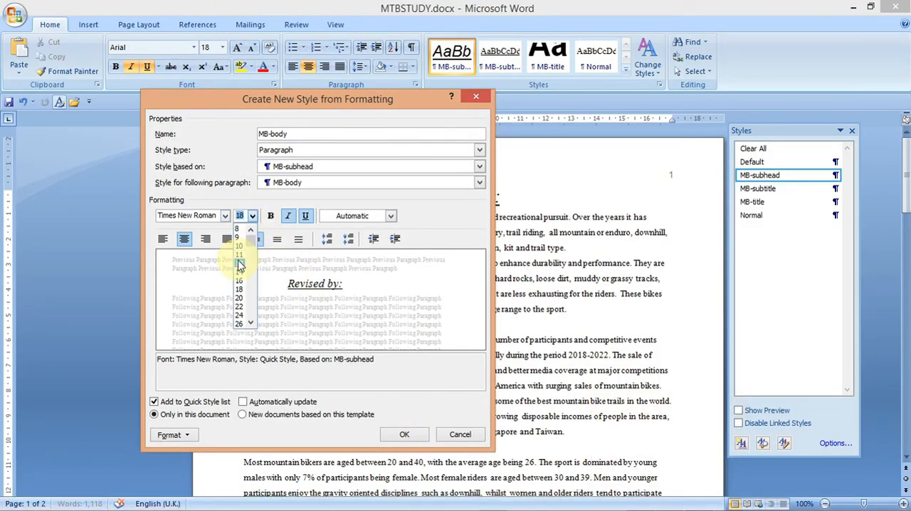
click(240, 263)
- Set the MB-body paragraph alignment to Justified
click(173, 435)
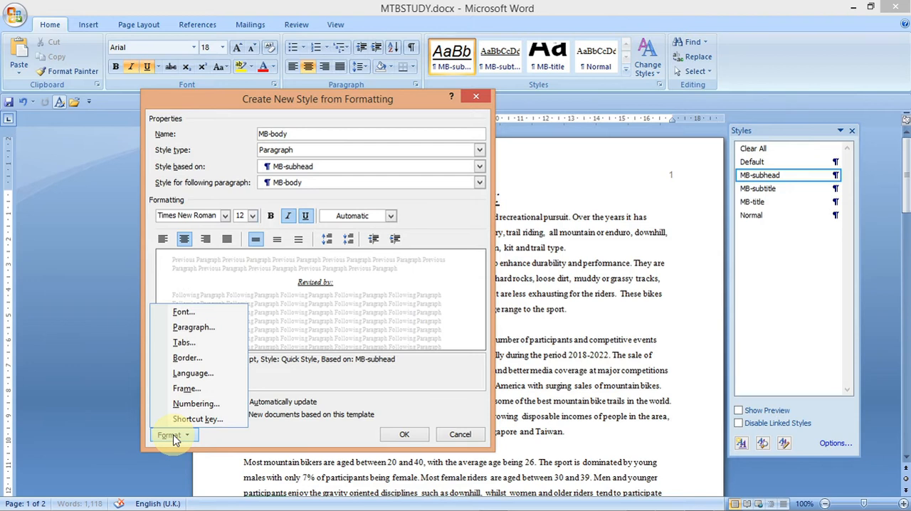
click(190, 329)
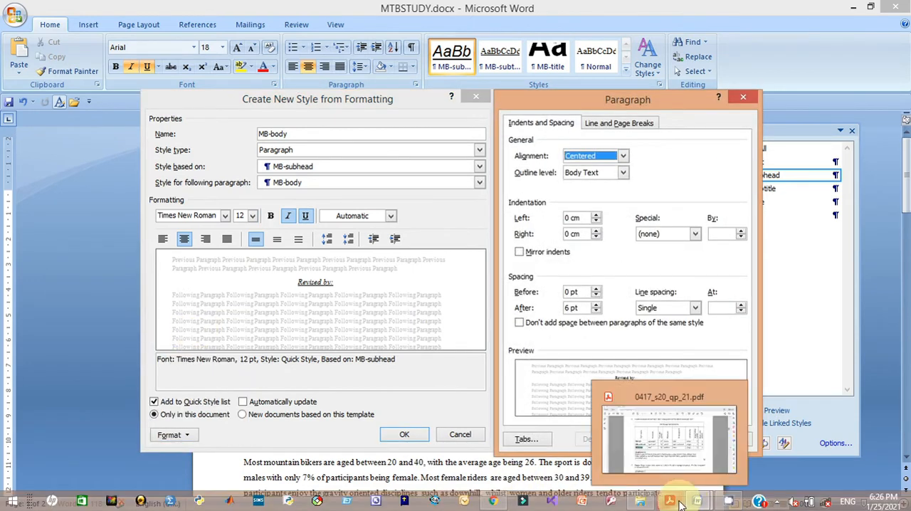
click(681, 469)
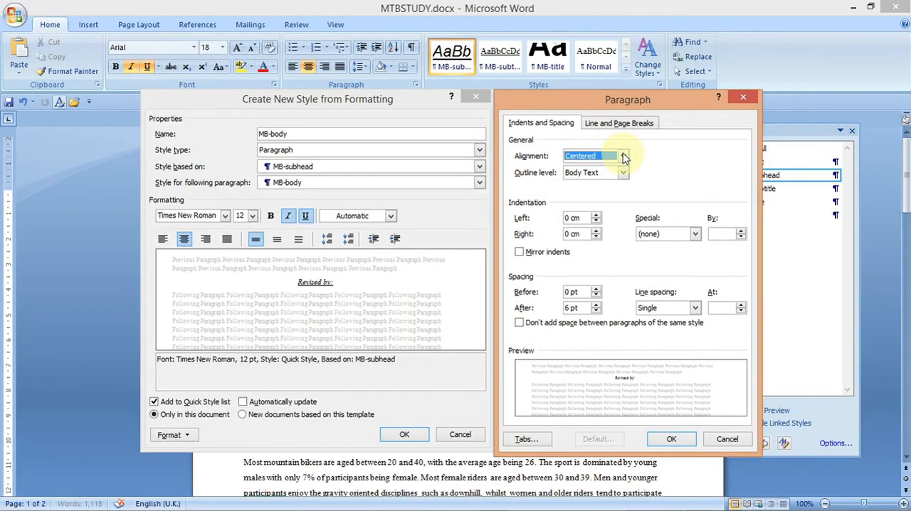
click(624, 157)
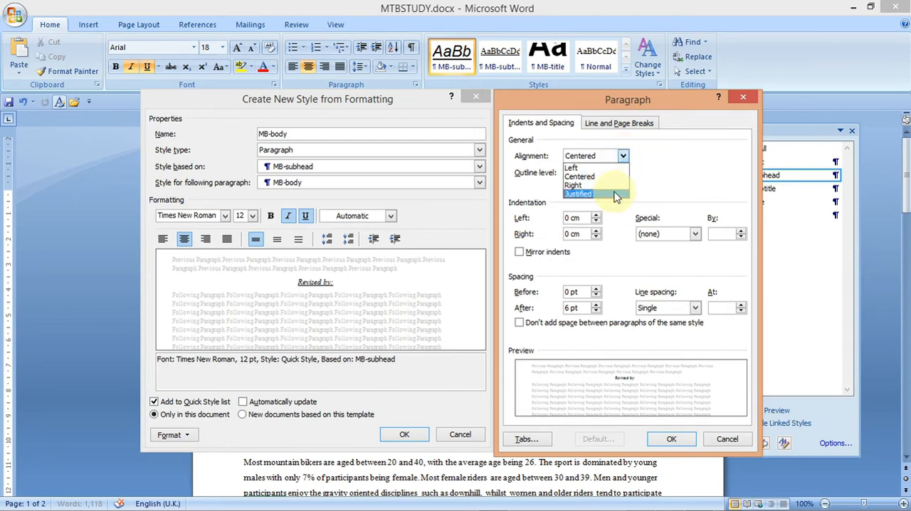
click(610, 194)
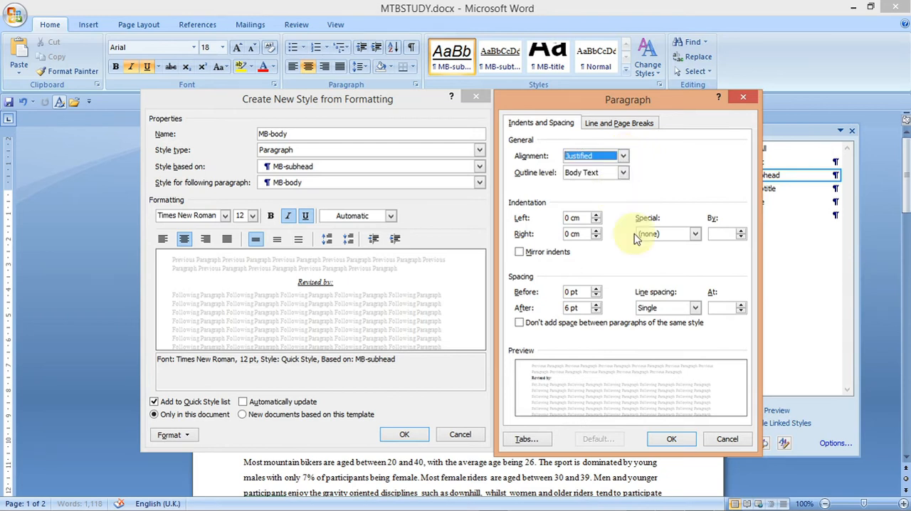
click(671, 440)
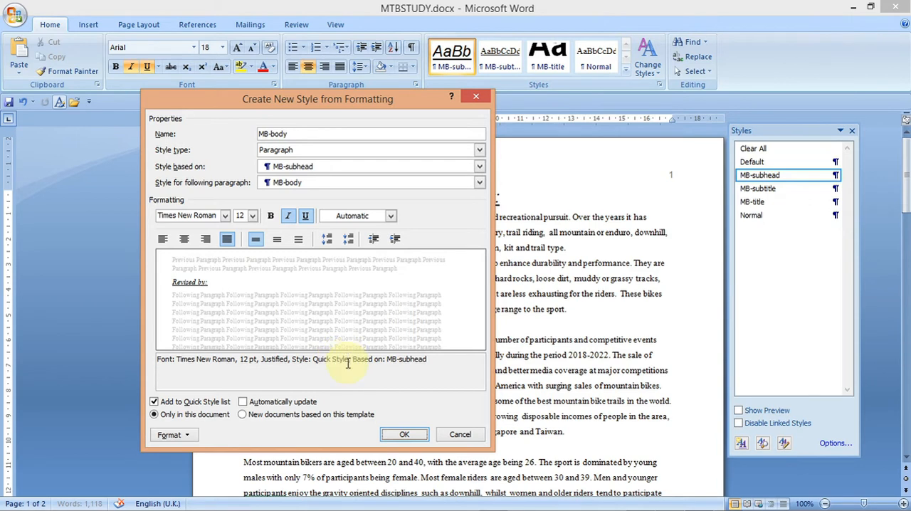
- Review the MB-body paragraph settings and save the new style
click(169, 436)
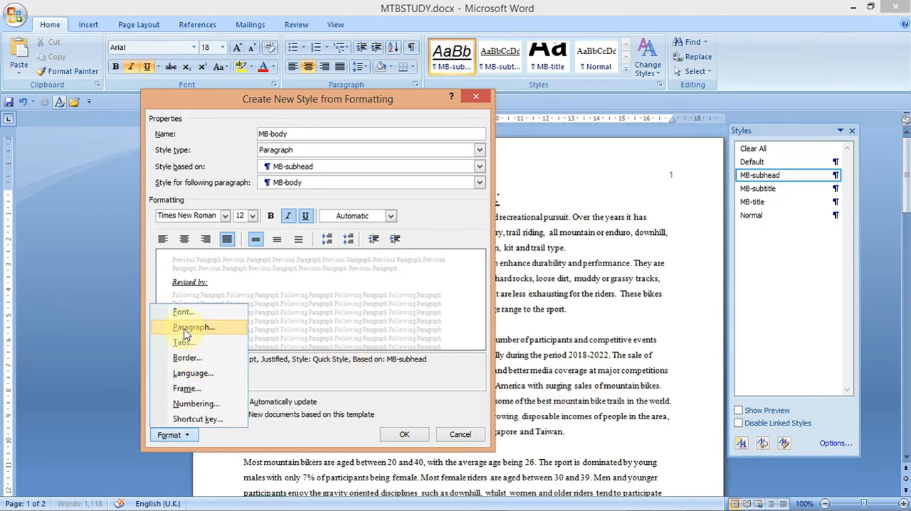
click(186, 329)
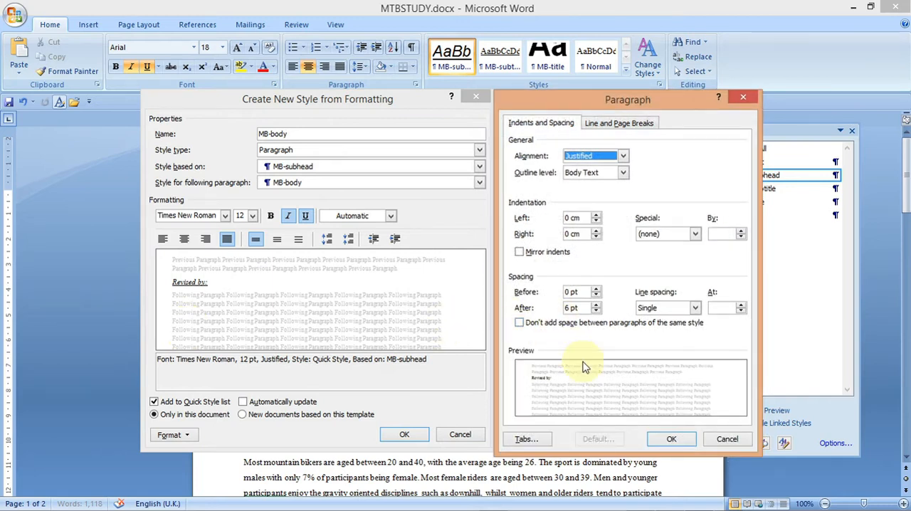
click(671, 439)
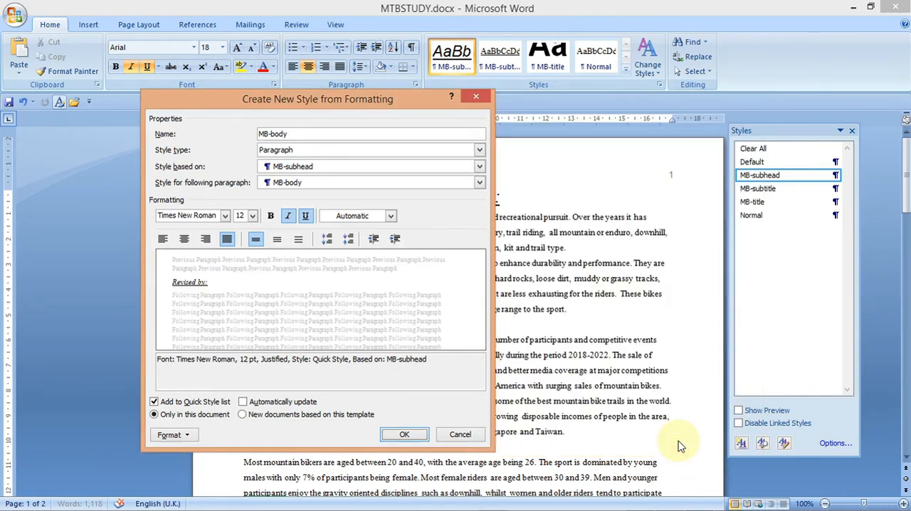
click(407, 434)
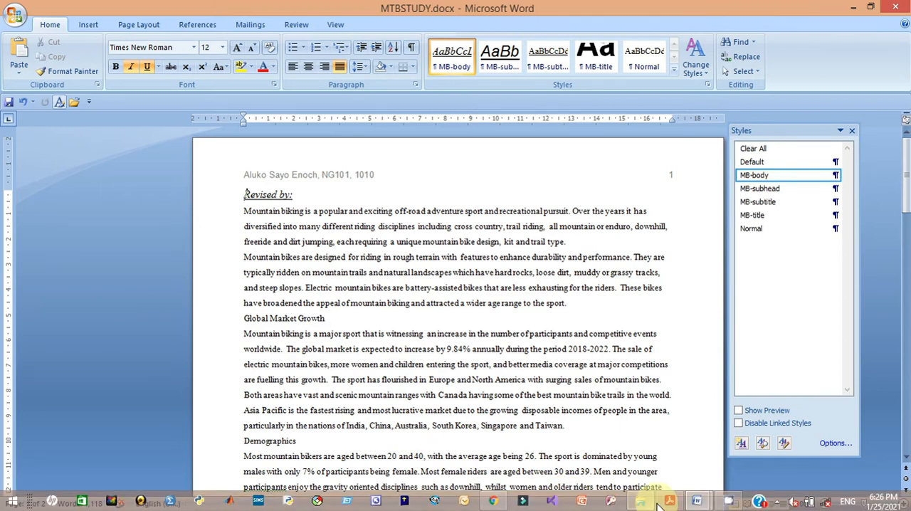
- Switch to the question paper and highlight the Evidence 2 instructions
click(667, 502)
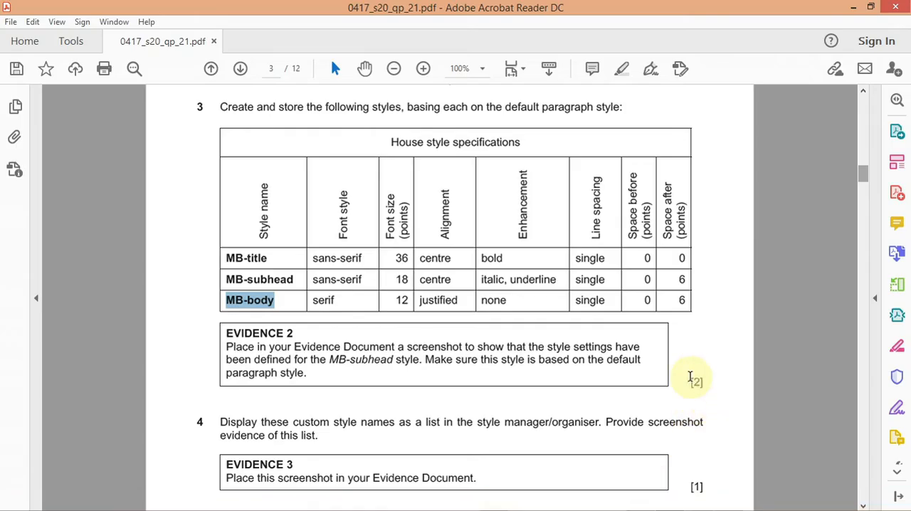
drag(308, 373, 238, 346)
click(249, 323)
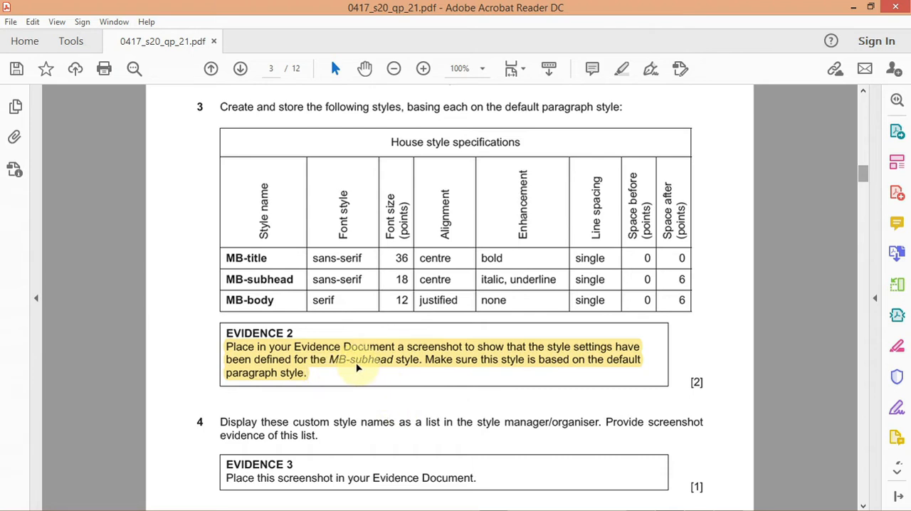
- Return to MTBSTUDY and open the MB-subhead style's Modify dialog together with its paragraph settings
mouse_move(646, 508)
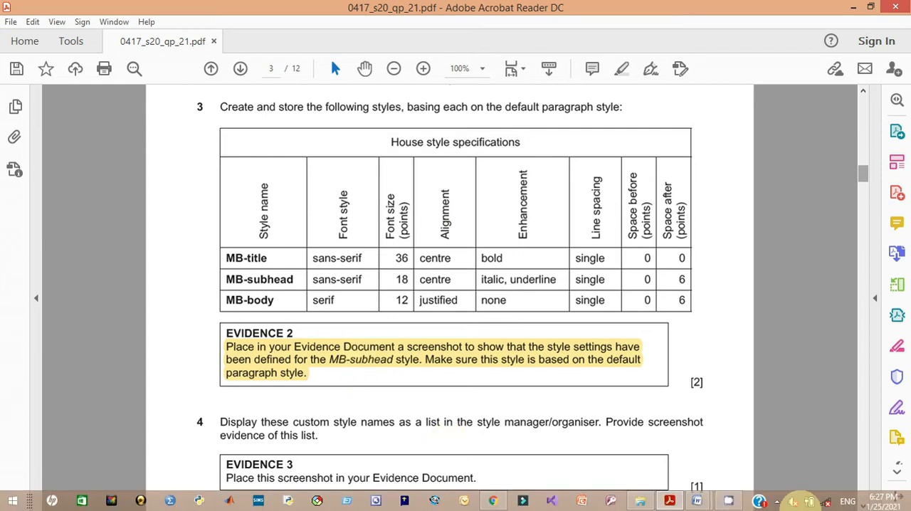
mouse_move(694, 499)
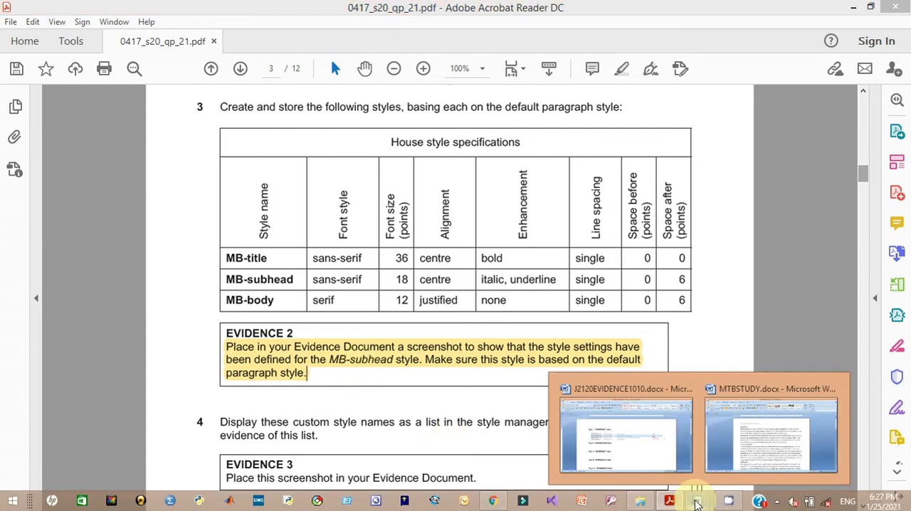
click(730, 462)
click(735, 461)
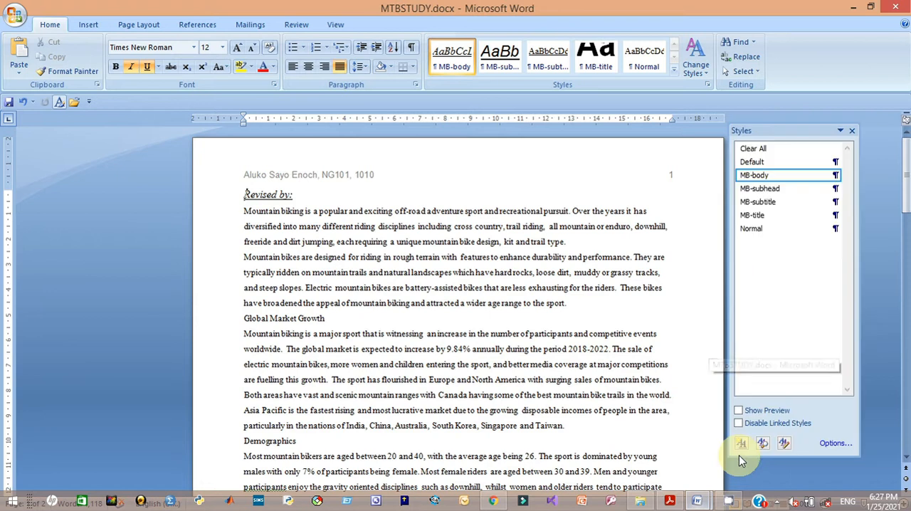
mouse_move(771, 195)
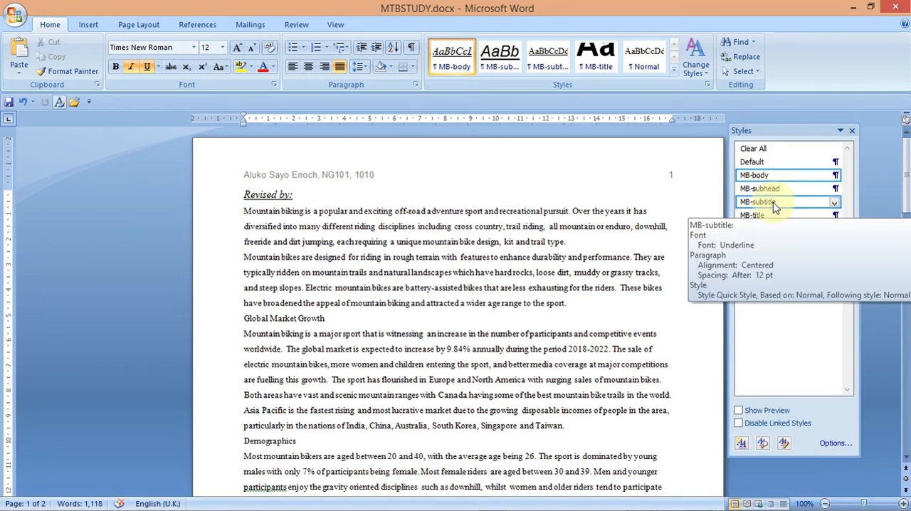
click(761, 188)
right_click(770, 195)
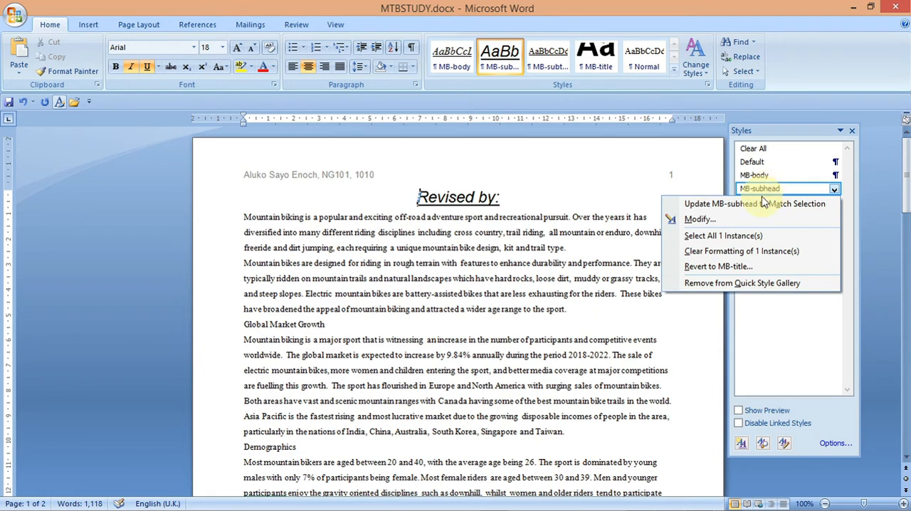
click(694, 219)
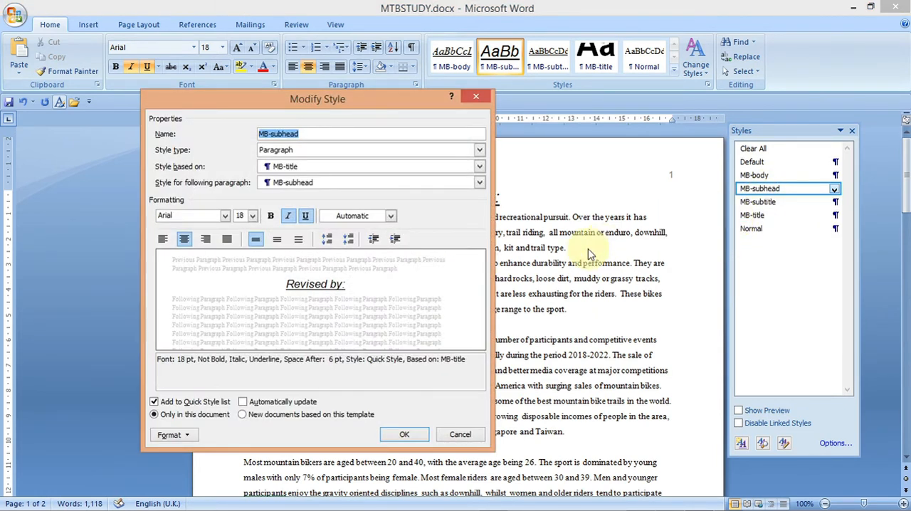
click(169, 434)
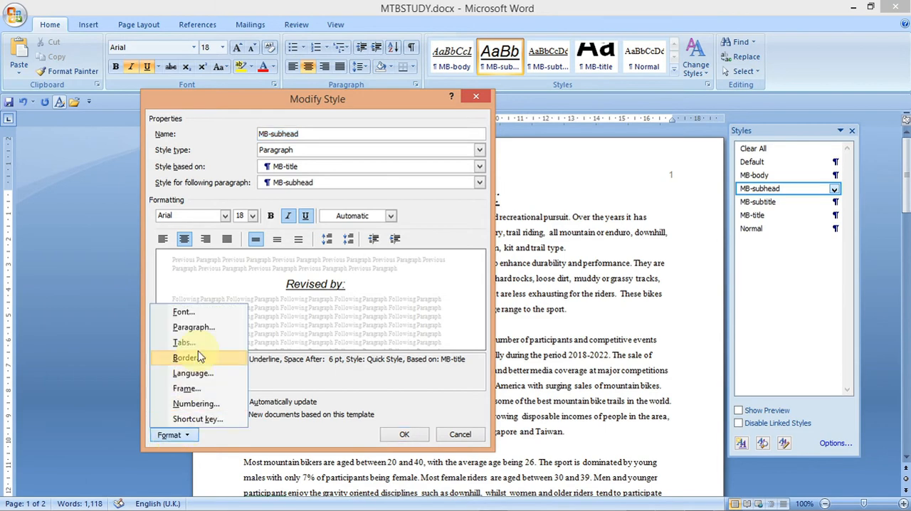
click(192, 327)
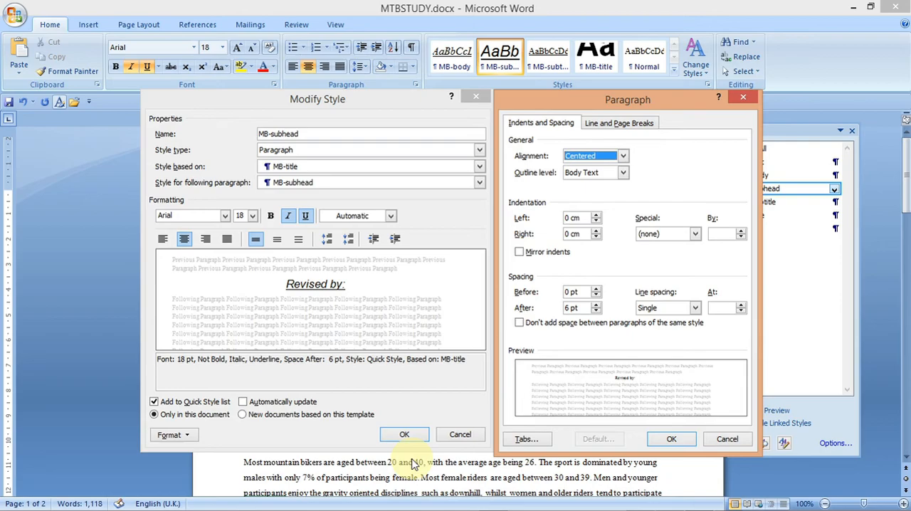
- Capture a screenshot of the Modify Style and Paragraph dialogs and copy it to the clipboard
key(Print)
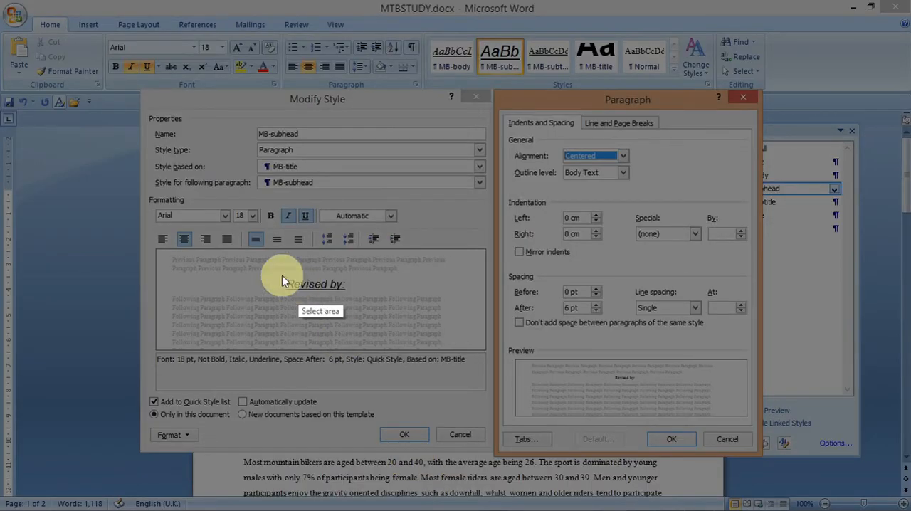
mouse_move(132, 78)
mouse_down()
mouse_move(276, 367)
mouse_move(584, 472)
mouse_move(767, 456)
mouse_up()
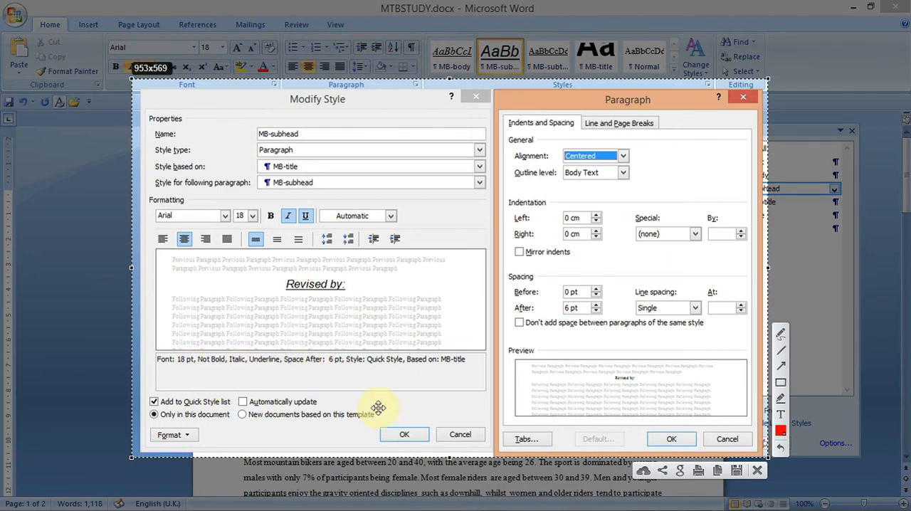
click(719, 472)
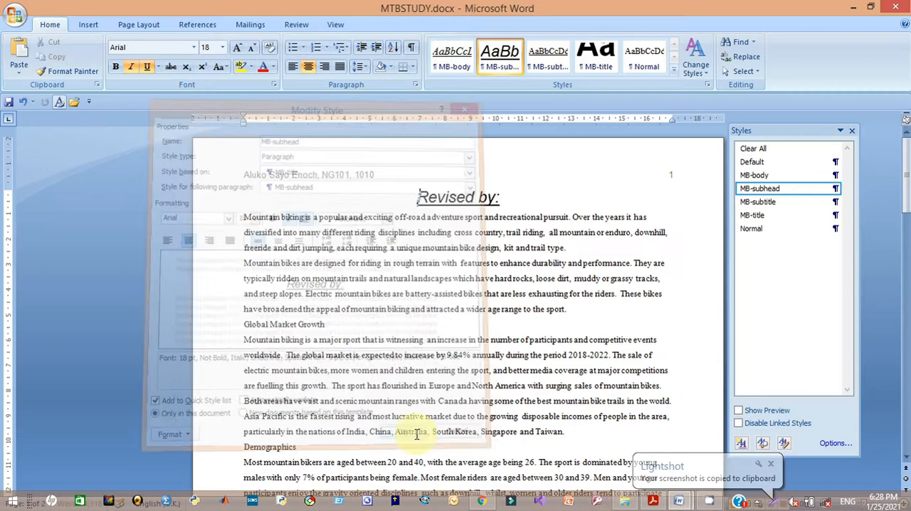
- Paste the screenshot under Step 3 Evidence 2 in the J2120EVIDENCE1010 document and return to the question paper
click(679, 502)
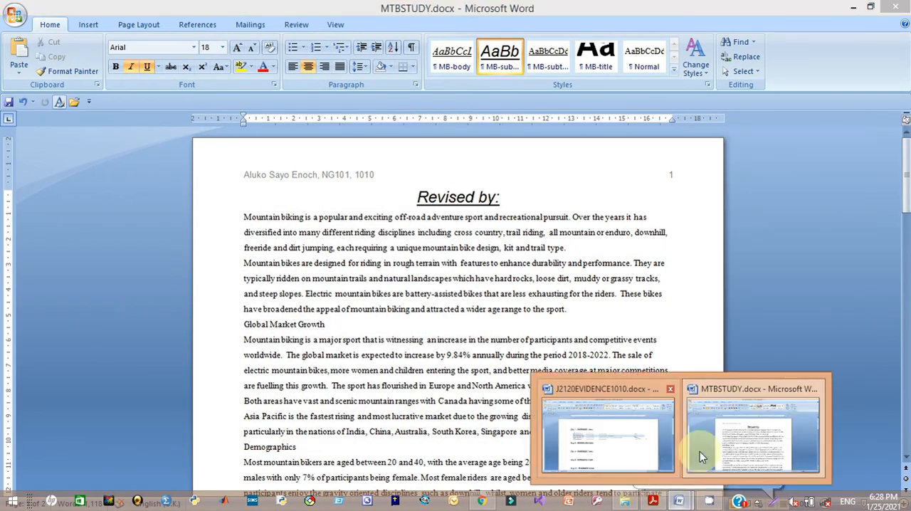
click(631, 459)
click(285, 337)
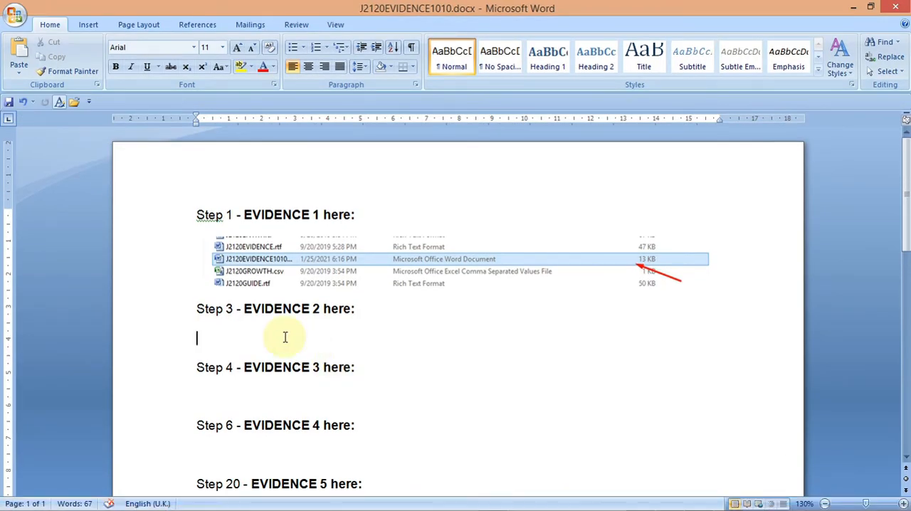
key(ctrl+v)
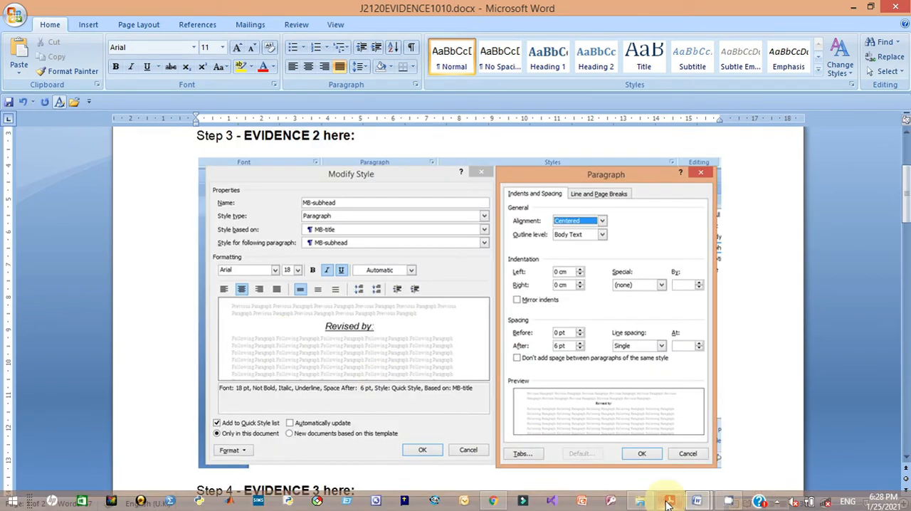
click(669, 501)
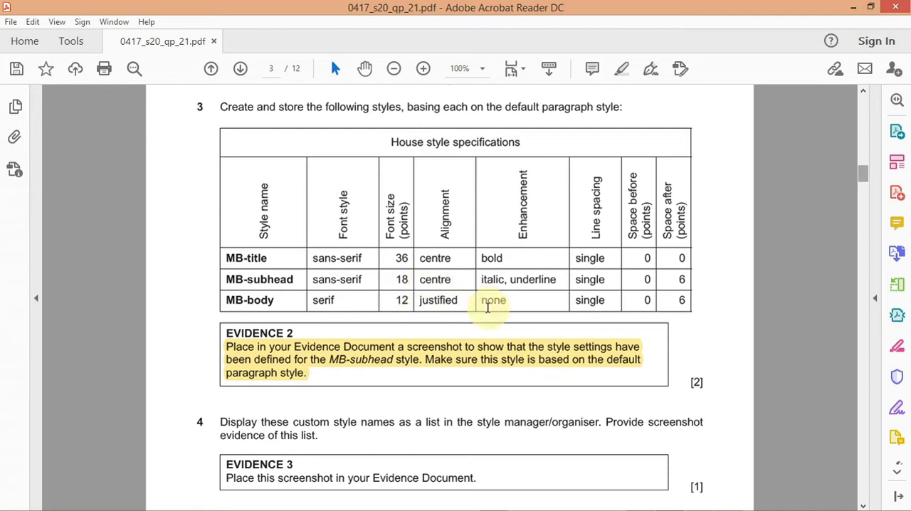
- Read question 4, then capture a screenshot of the Styles pane listing the custom MB styles in MTBSTUDY and copy it to the clipboard
drag(861, 178, 862, 189)
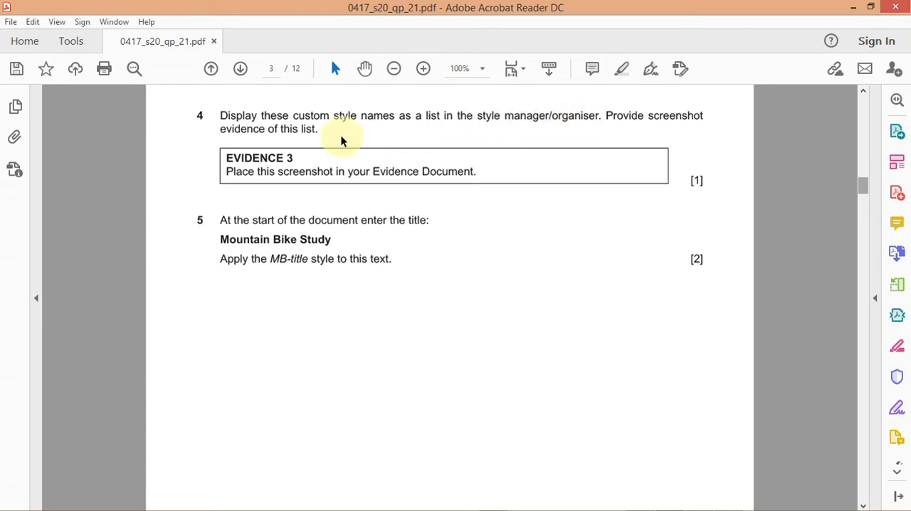
mouse_move(783, 498)
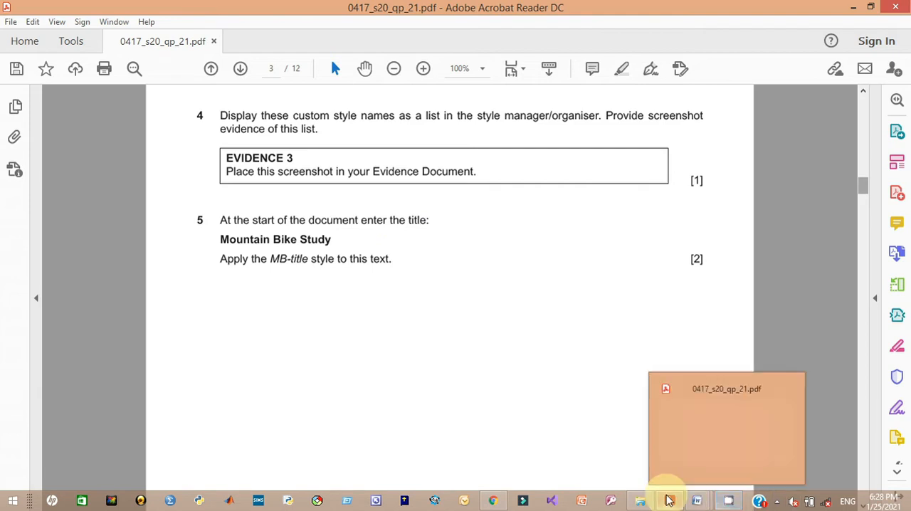
mouse_move(696, 500)
click(771, 456)
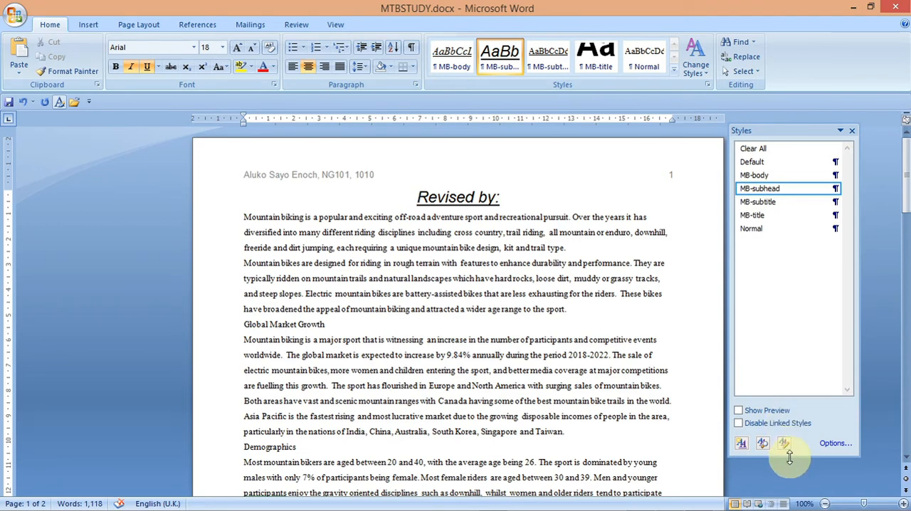
key(Print)
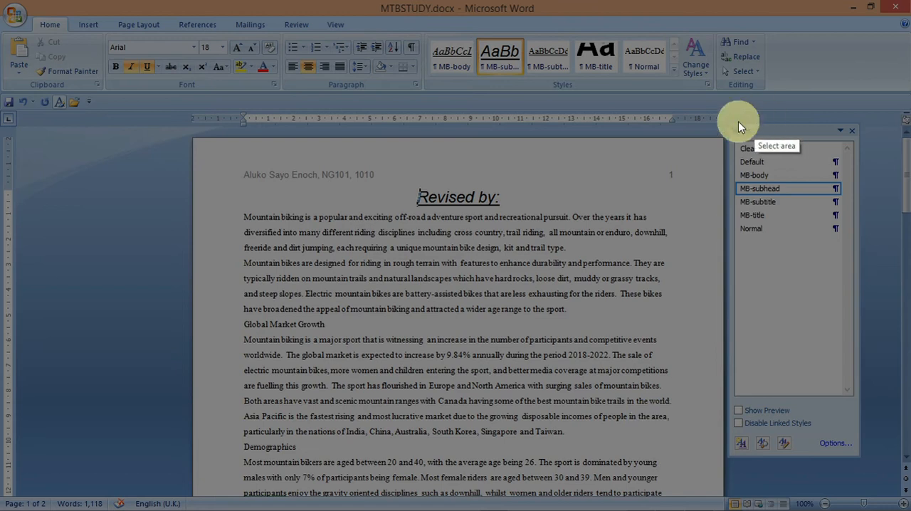
drag(726, 119, 865, 461)
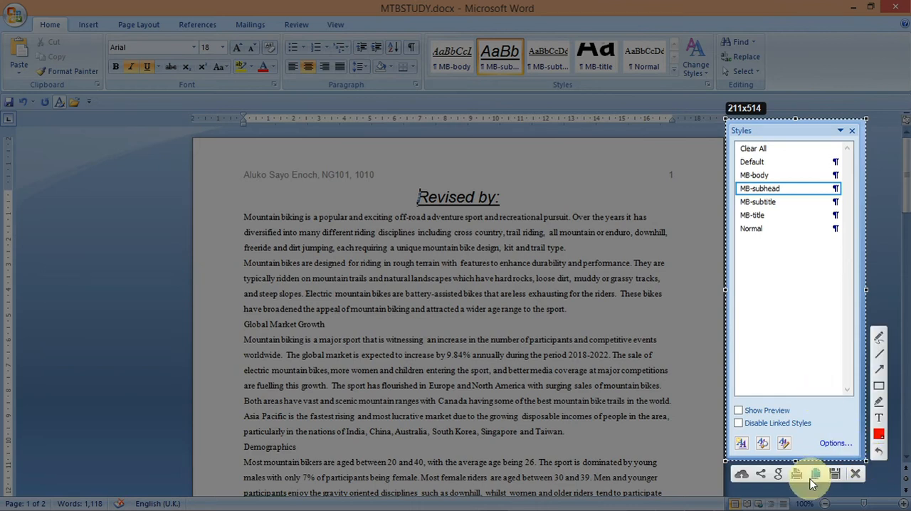
click(816, 472)
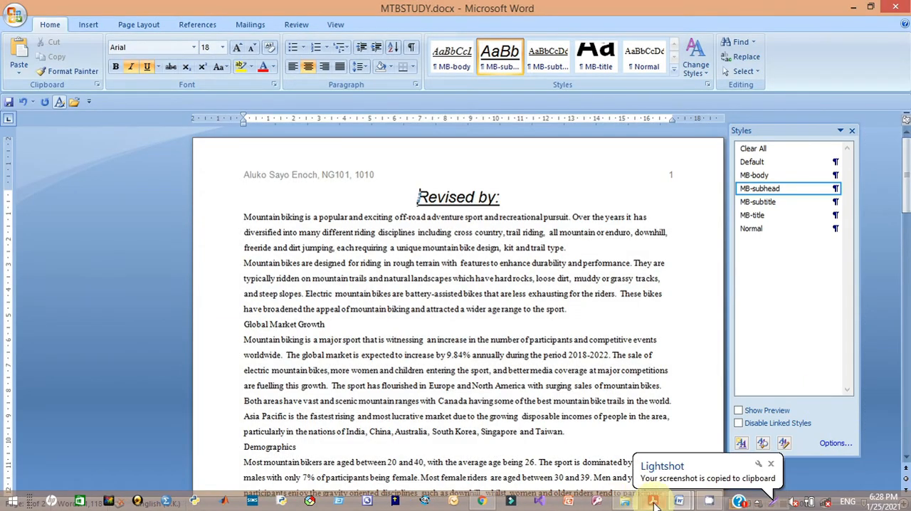
- Paste the Styles pane screenshot under Step 4 Evidence 3 in J2120EVIDENCE1010 and resize it smaller
mouse_move(677, 504)
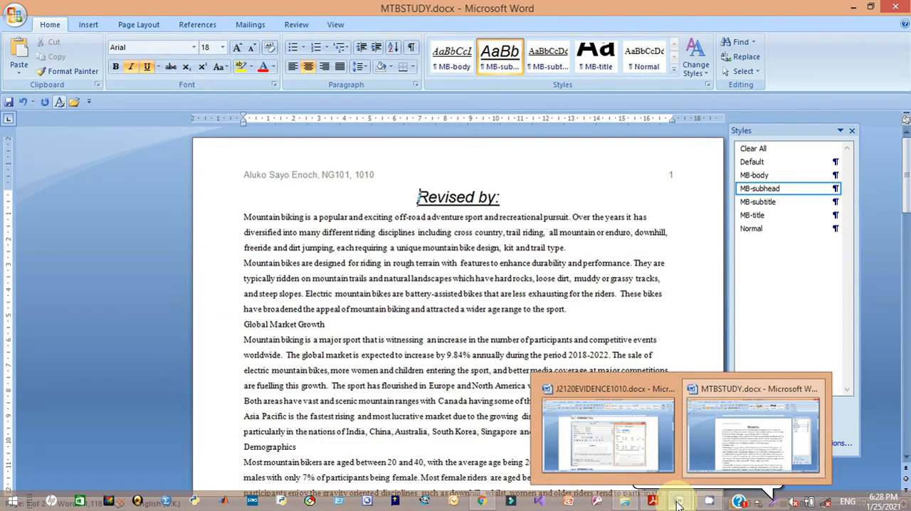
click(621, 448)
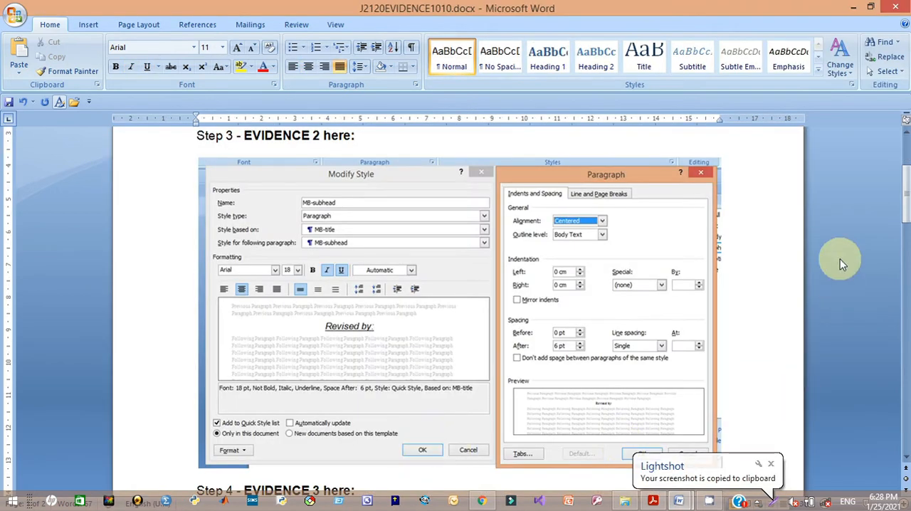
drag(906, 204, 899, 240)
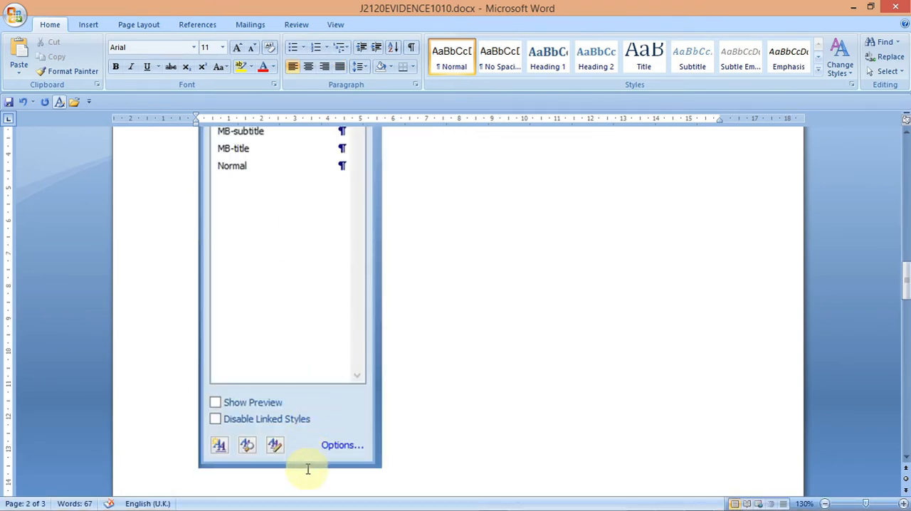
click(307, 468)
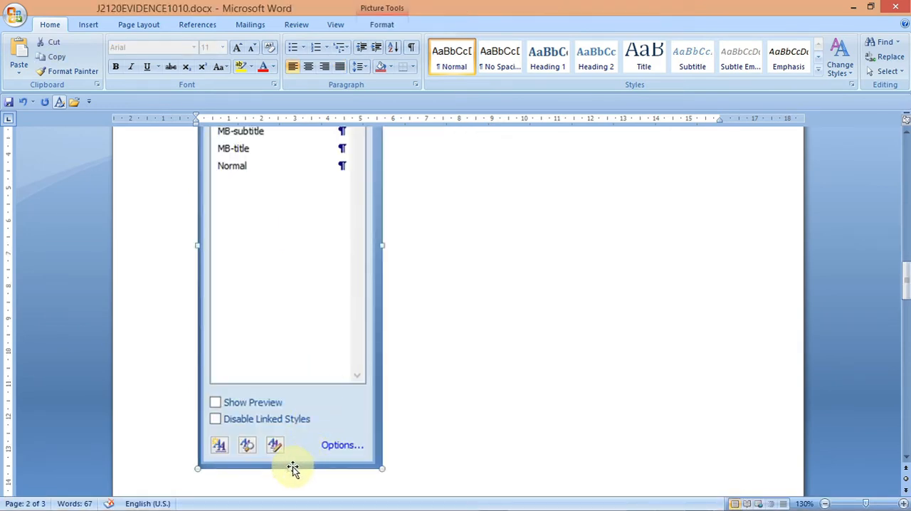
drag(290, 463, 290, 316)
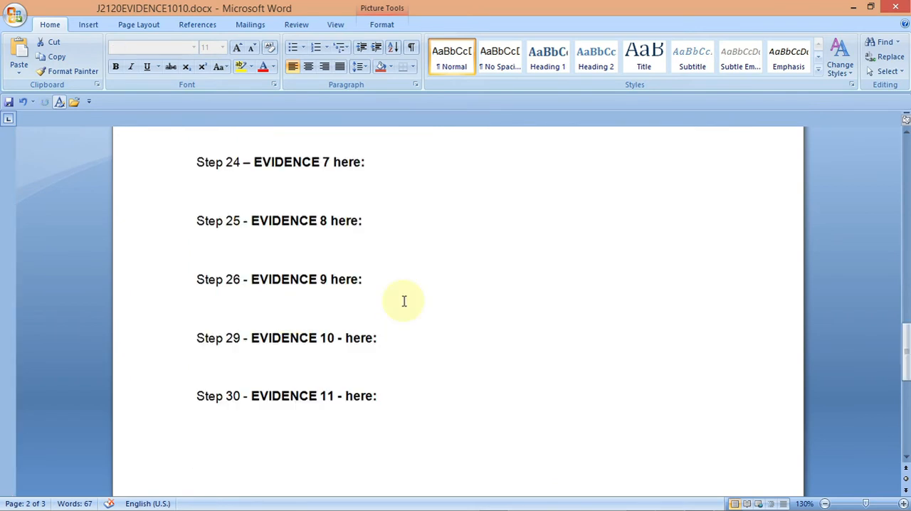
- Insert five blank lines before Step 6 Evidence 4 to push it onto the next page
drag(904, 356, 901, 291)
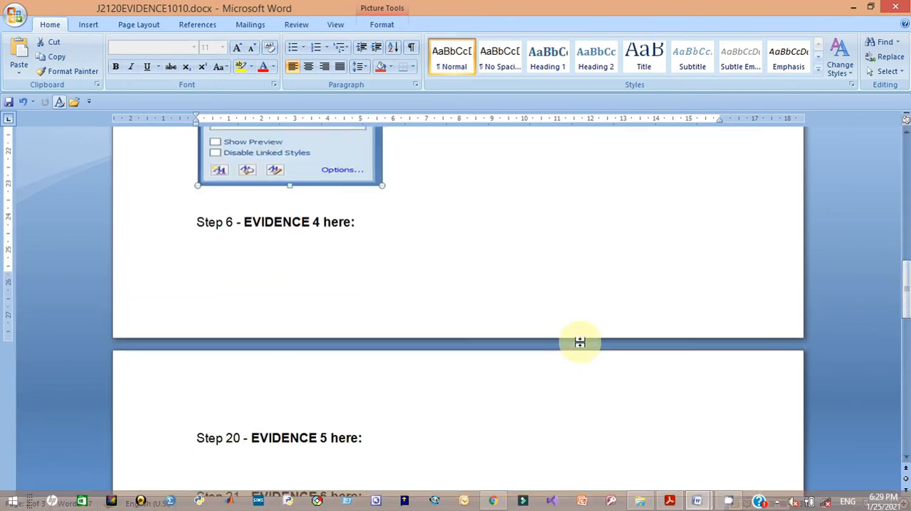
click(194, 213)
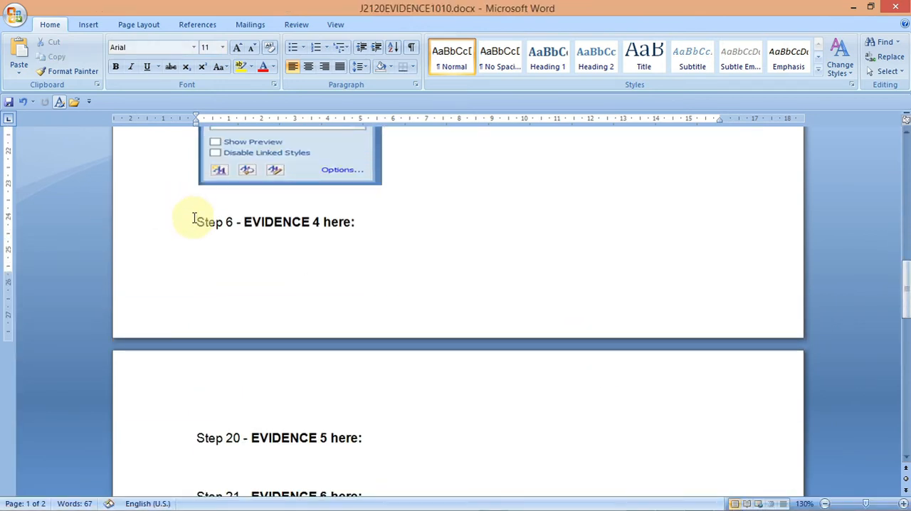
key(Return)
key(Return)
key(Return)
key(Return)
key(Return)
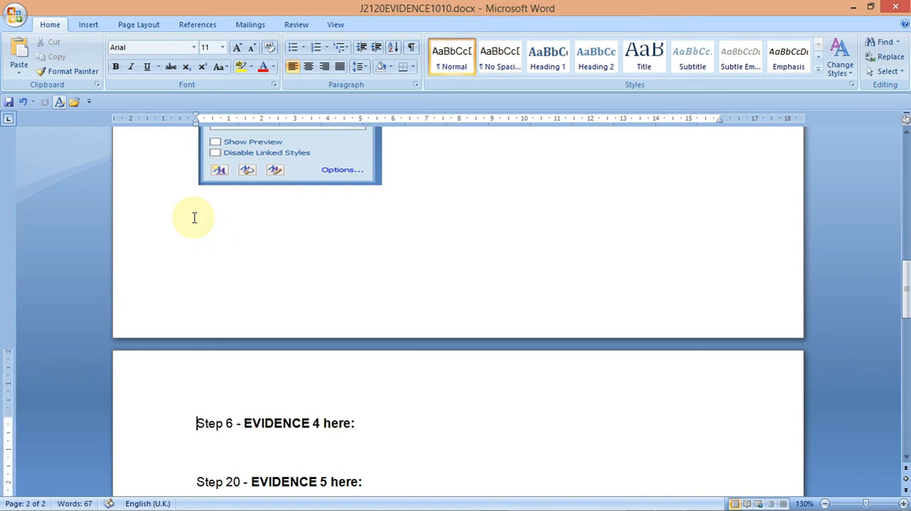
- Copy the title text Mountain Bike Study from question 5 of the question paper
mouse_move(548, 504)
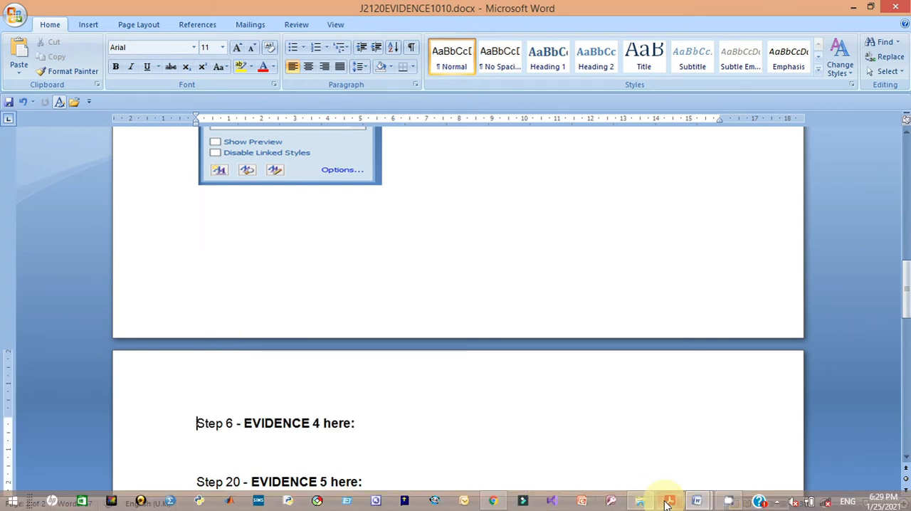
click(667, 502)
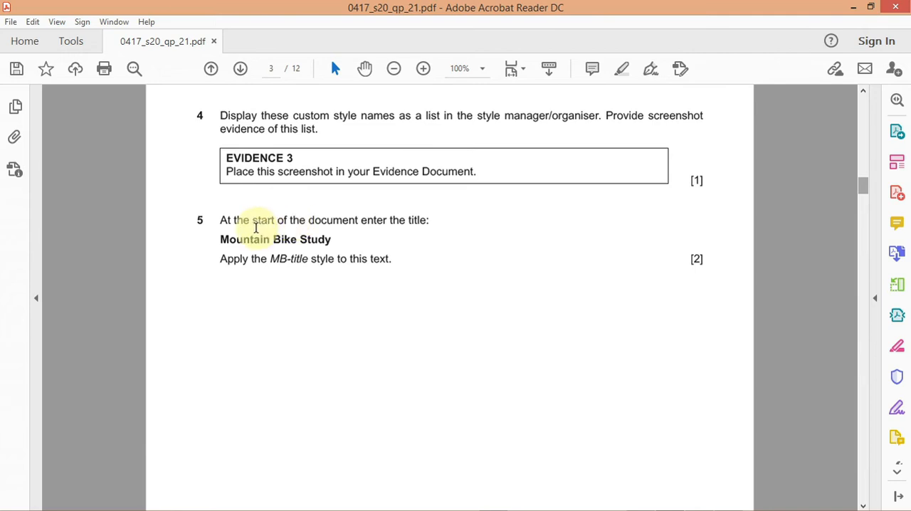
mouse_move(219, 219)
mouse_down()
mouse_move(274, 220)
mouse_move(352, 242)
mouse_move(367, 259)
mouse_up()
click(424, 265)
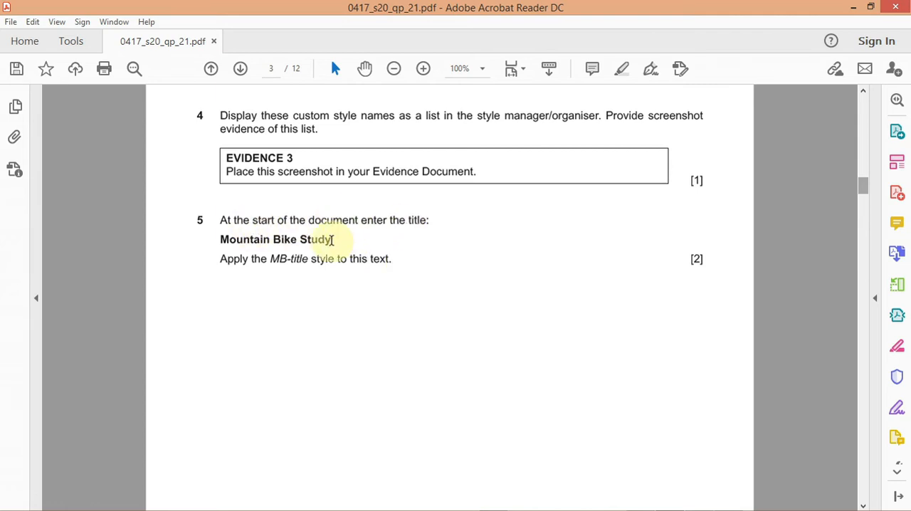
drag(222, 239, 332, 242)
right_click(306, 243)
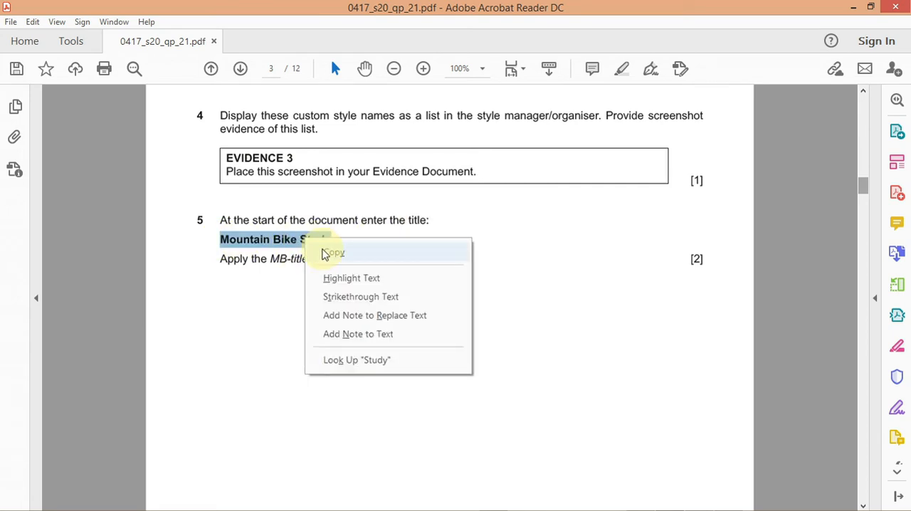
click(330, 252)
- Add a new line at the start of MTBSTUDY and paste the Mountain Bike Study title there
mouse_move(681, 506)
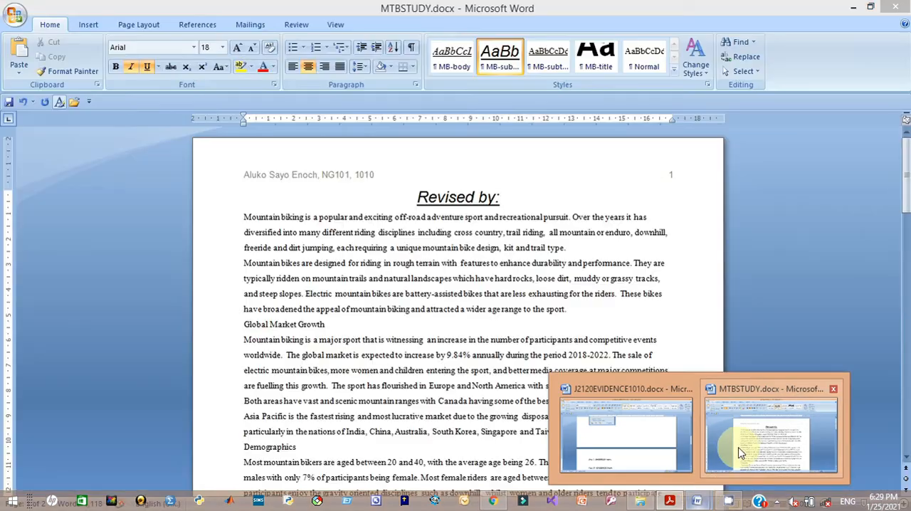
click(742, 445)
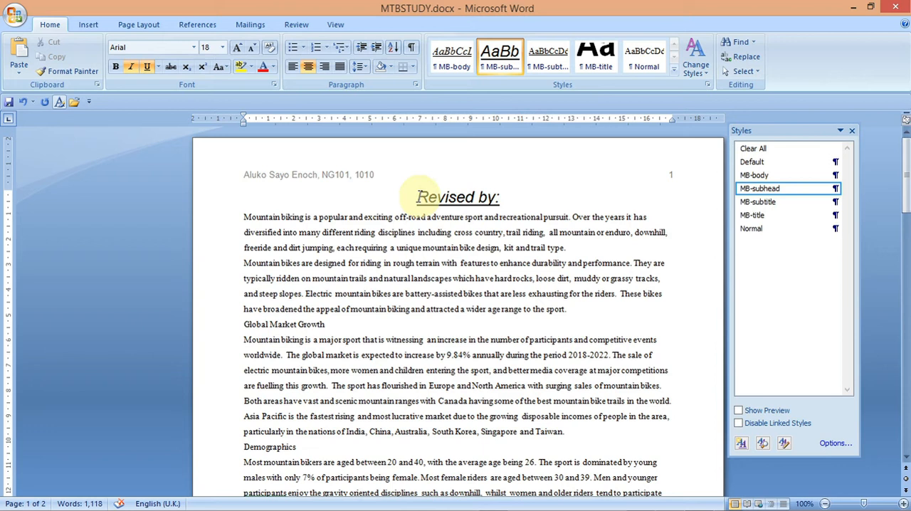
key(Return)
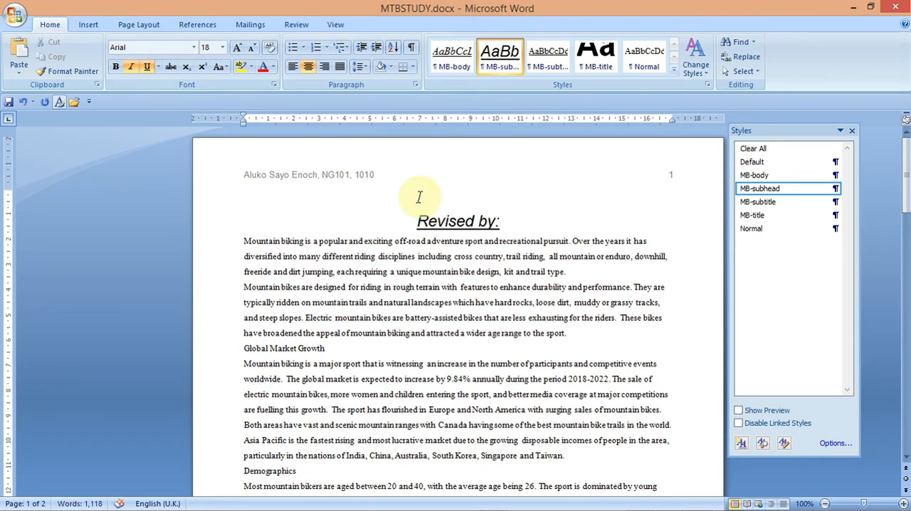
key(ctrl+v)
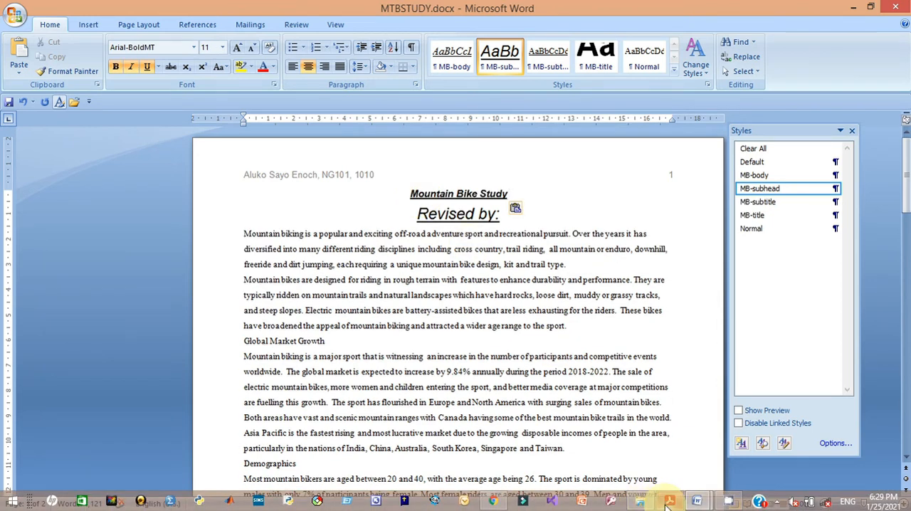
- Apply the MB-title style to the pasted Mountain Bike Study title
click(669, 504)
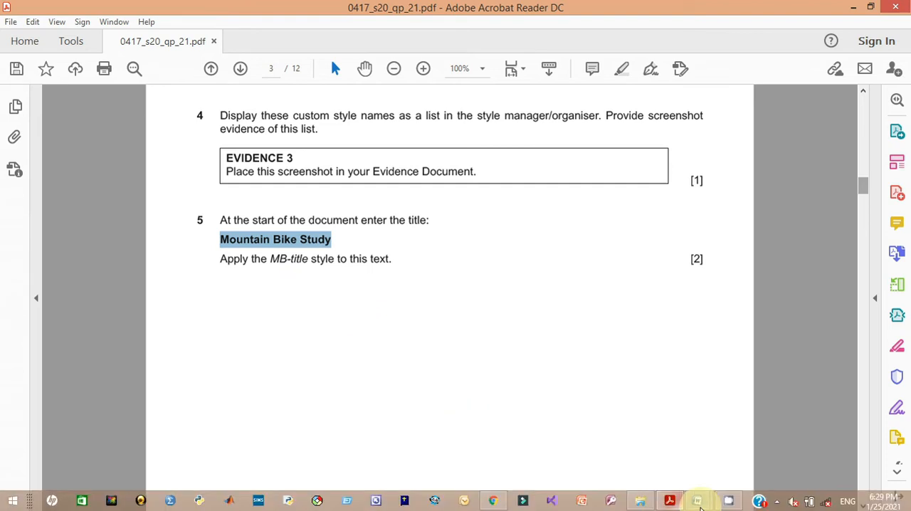
mouse_move(699, 504)
click(757, 447)
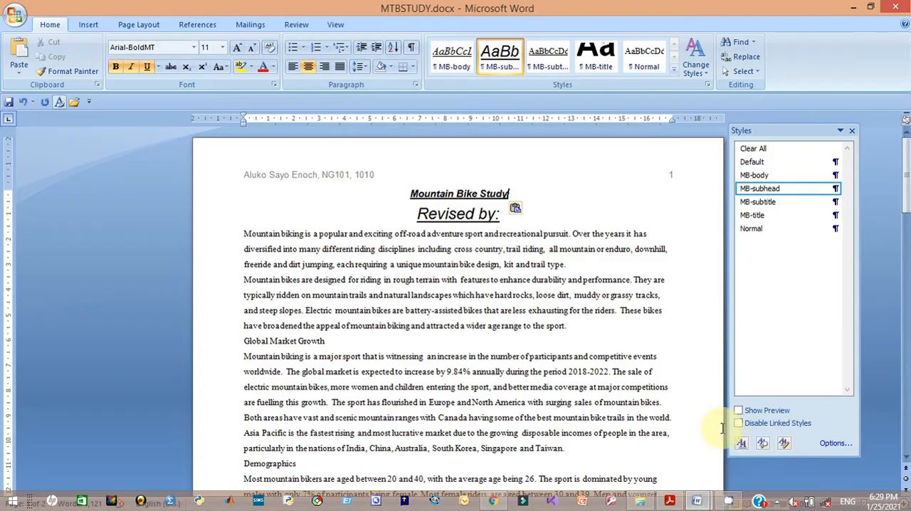
drag(512, 190, 412, 192)
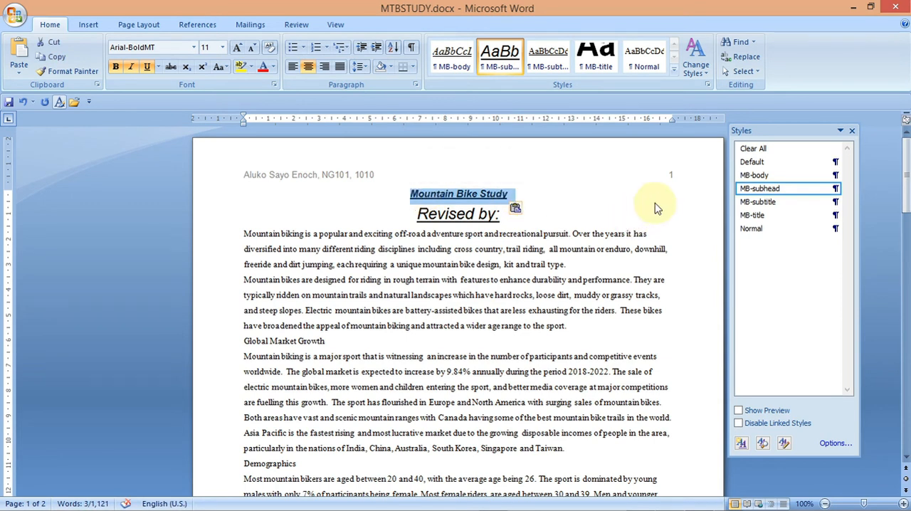
click(750, 216)
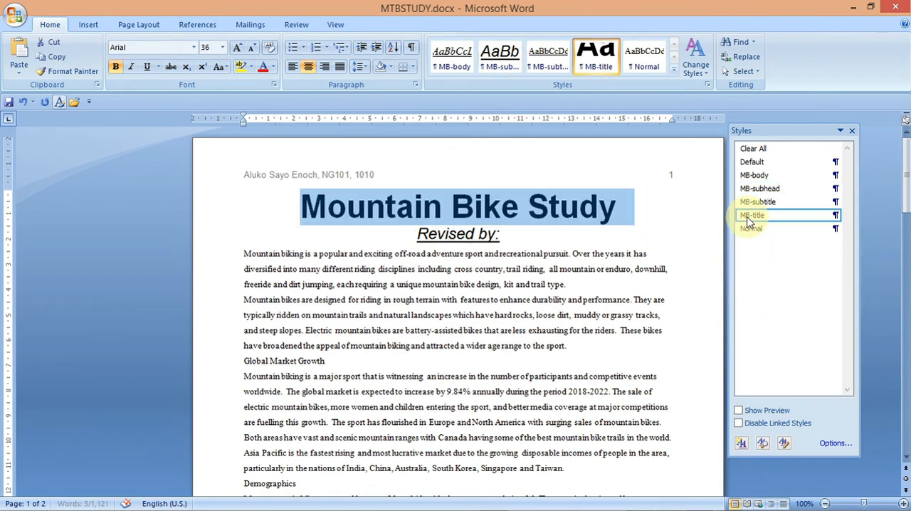
- Read question 6 in the question paper about entering your name and modifying the MB-subtitle style
click(659, 233)
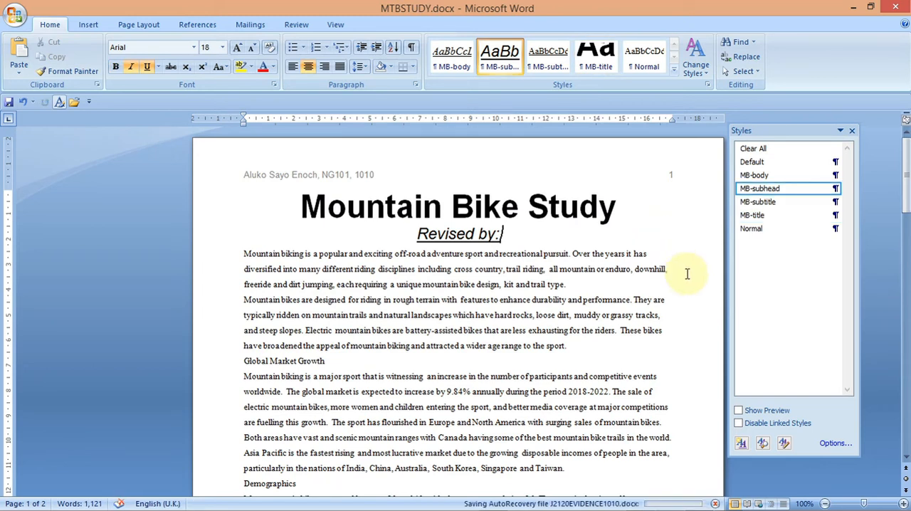
mouse_move(733, 504)
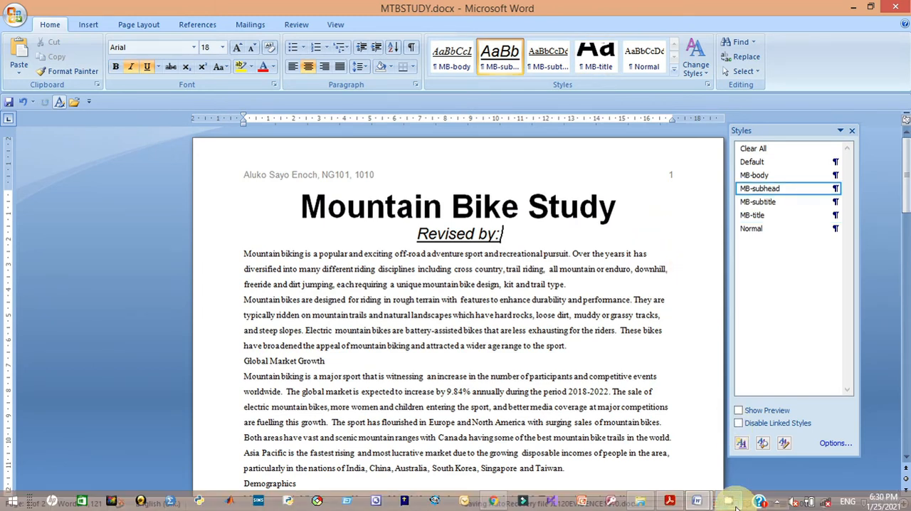
click(671, 502)
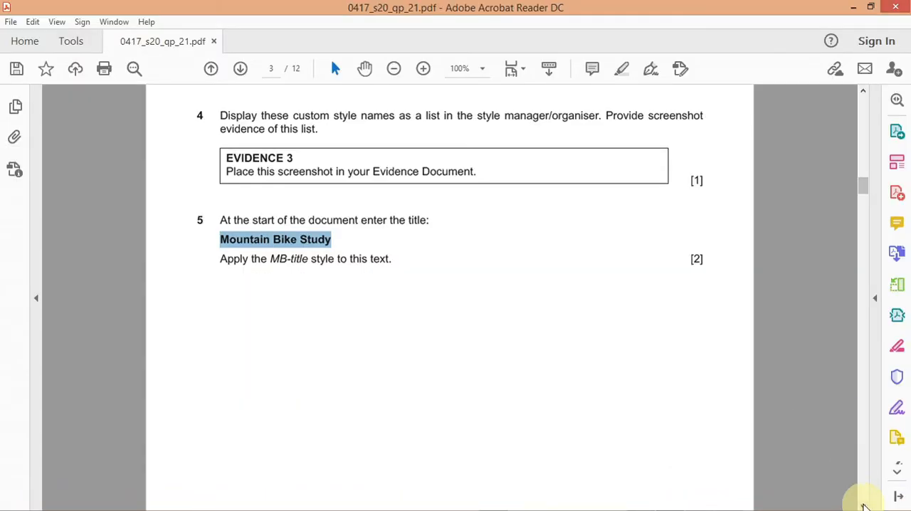
scroll(863, 505, down, 10)
scroll(863, 505, down, 4)
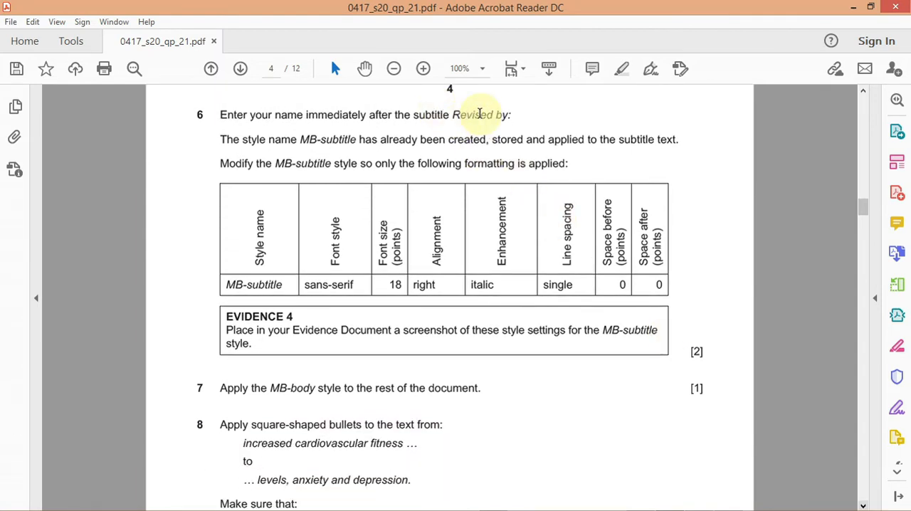
mouse_move(693, 507)
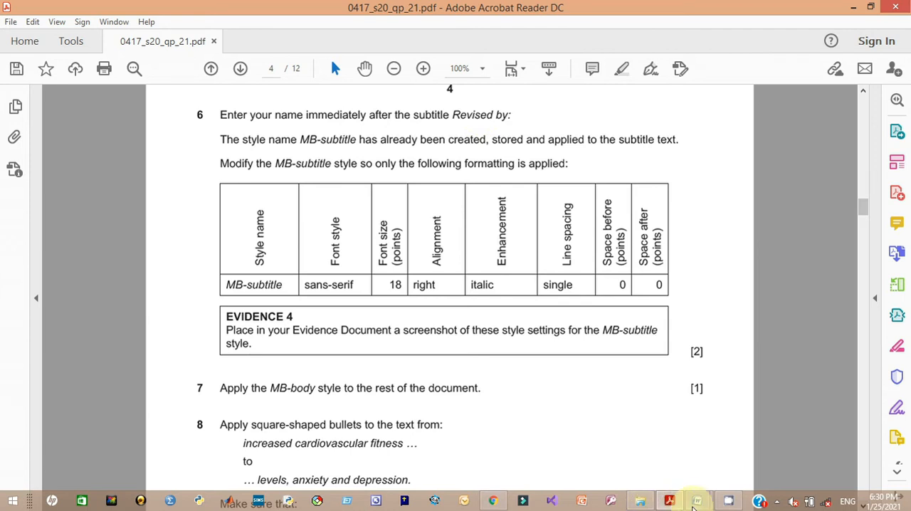
click(749, 459)
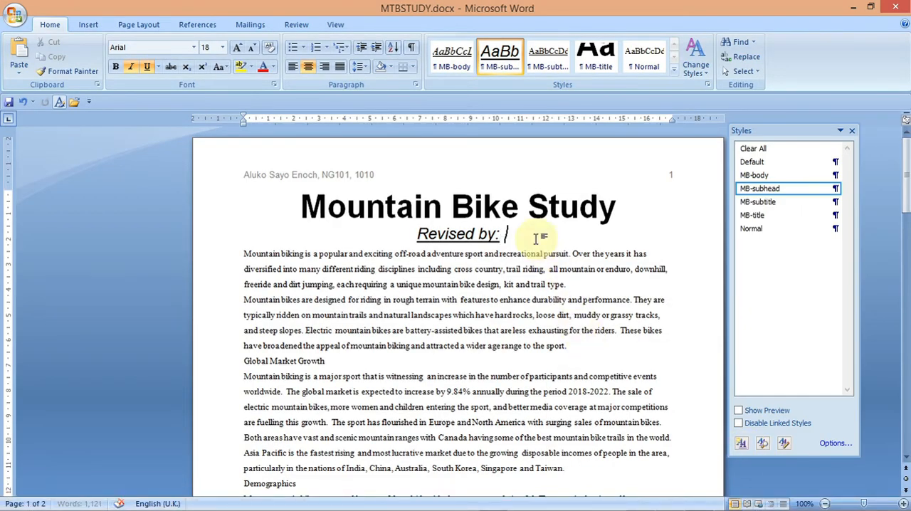
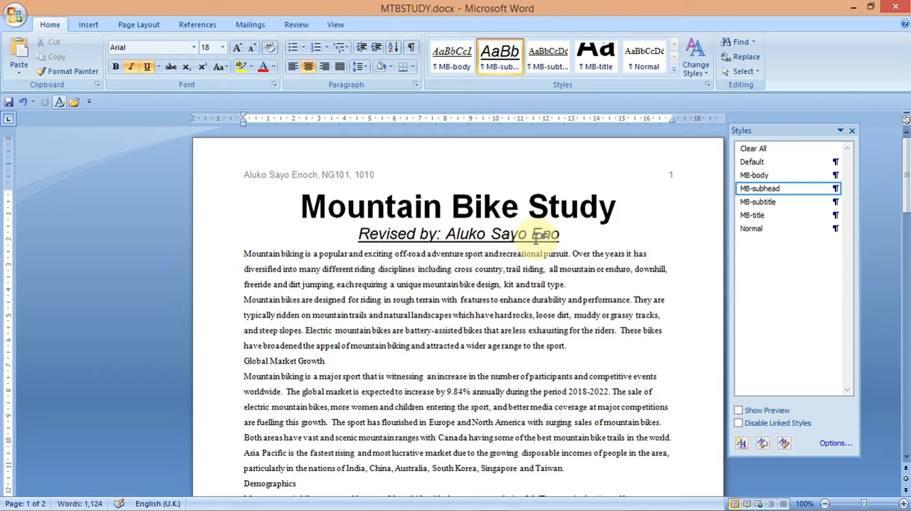
- Open the MB-subtitle style for modification and set its font to Arial
mouse_move(728, 502)
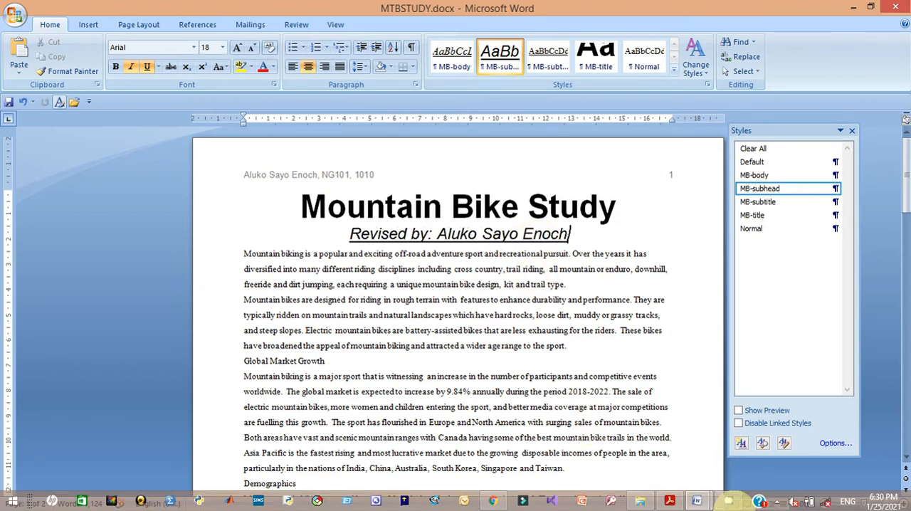
click(670, 501)
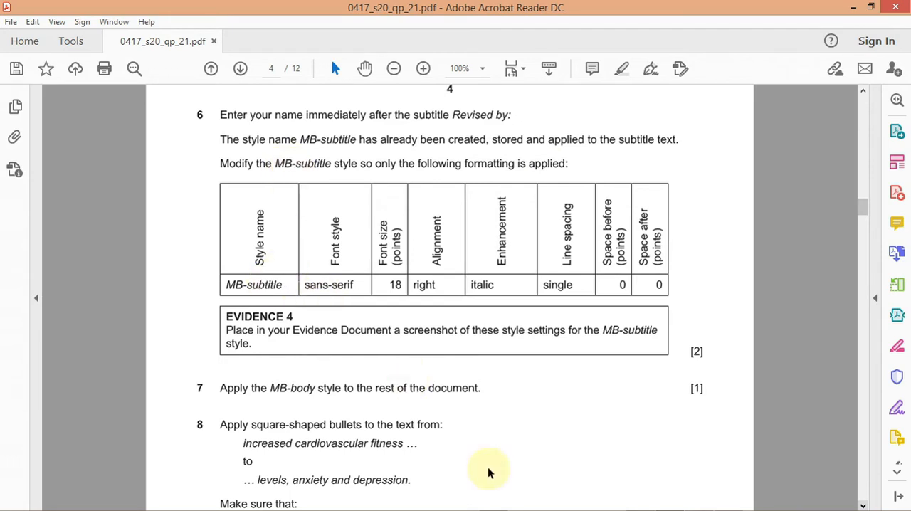
mouse_move(716, 509)
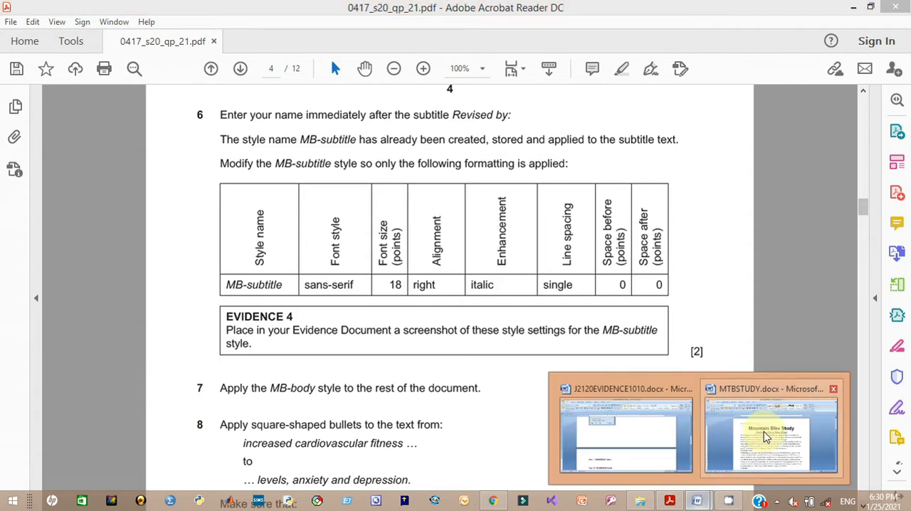
click(754, 432)
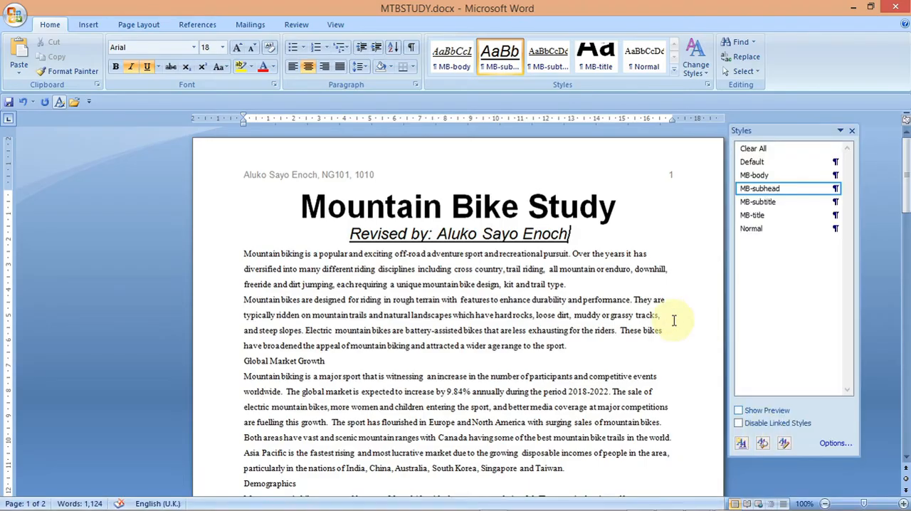
click(760, 203)
click(834, 202)
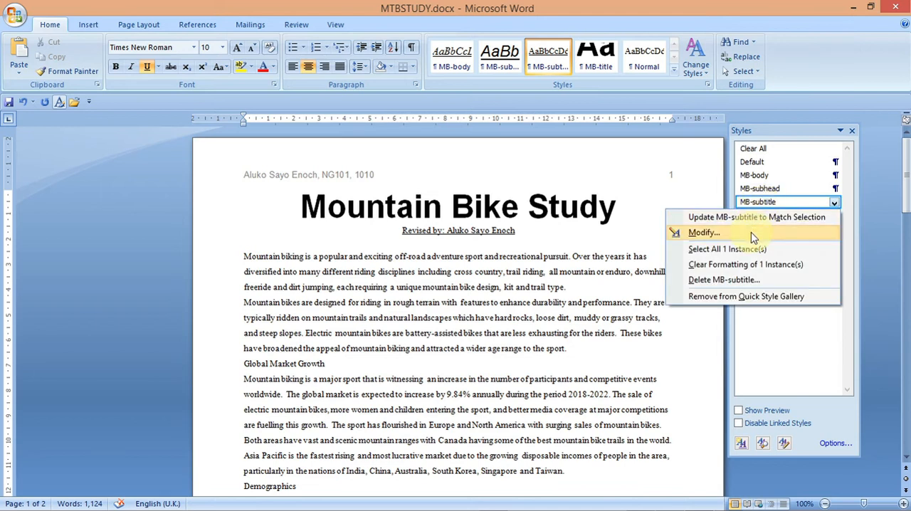
click(751, 232)
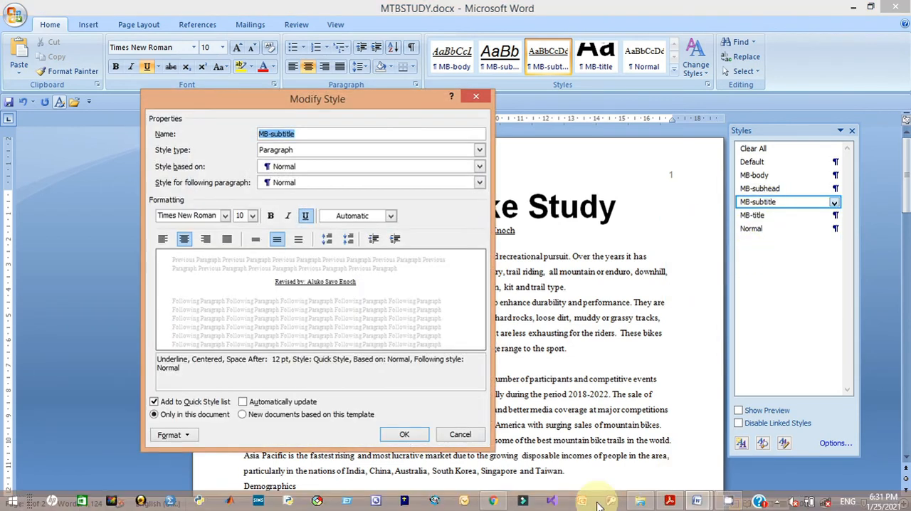
mouse_move(670, 500)
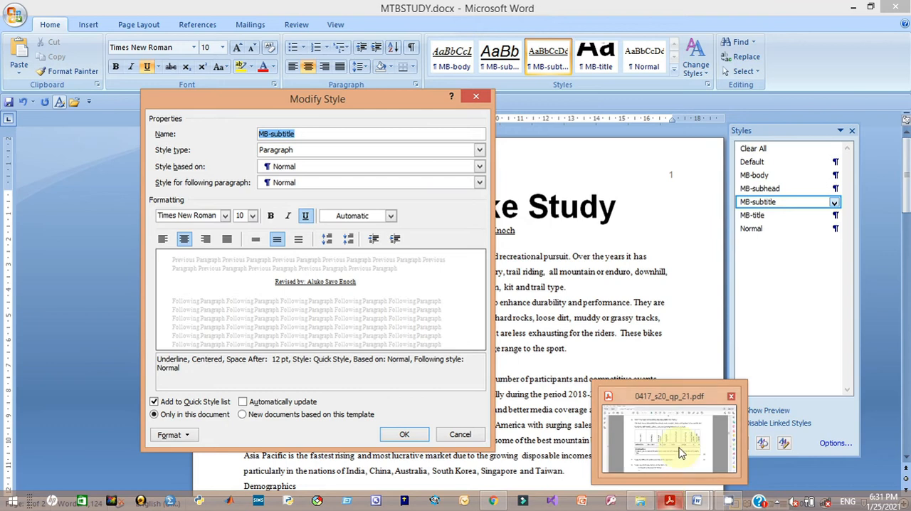
click(681, 453)
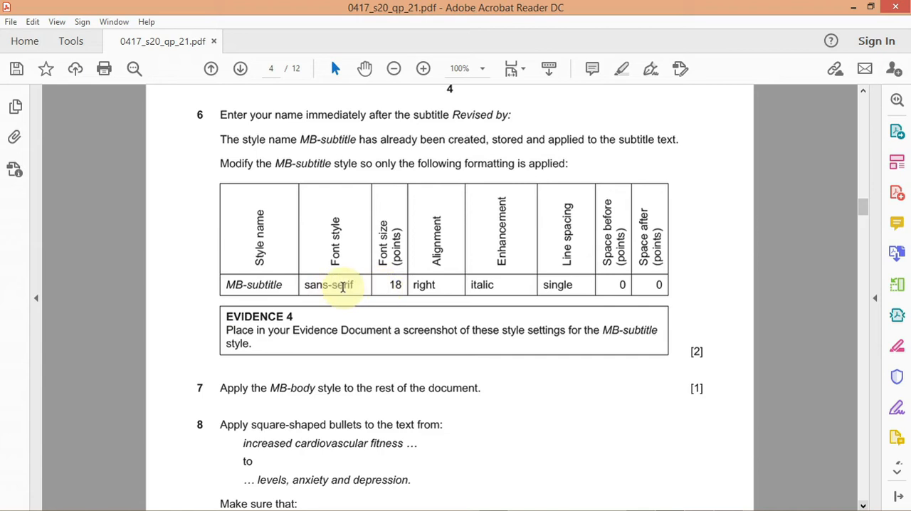
mouse_move(662, 507)
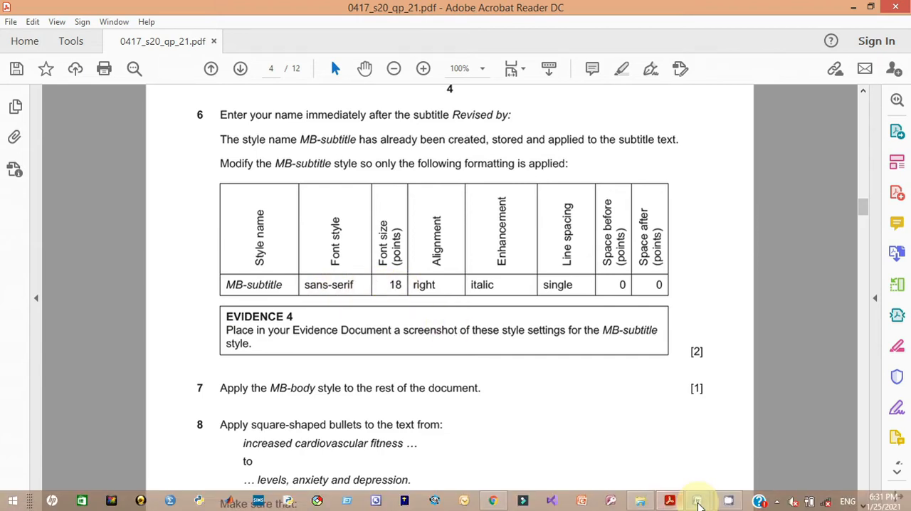
mouse_move(698, 502)
click(773, 452)
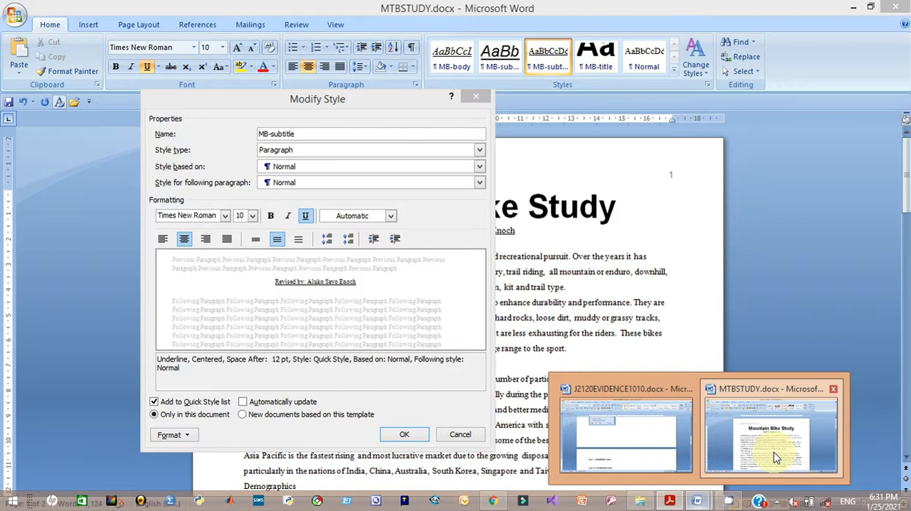
click(211, 215)
text(Arial)
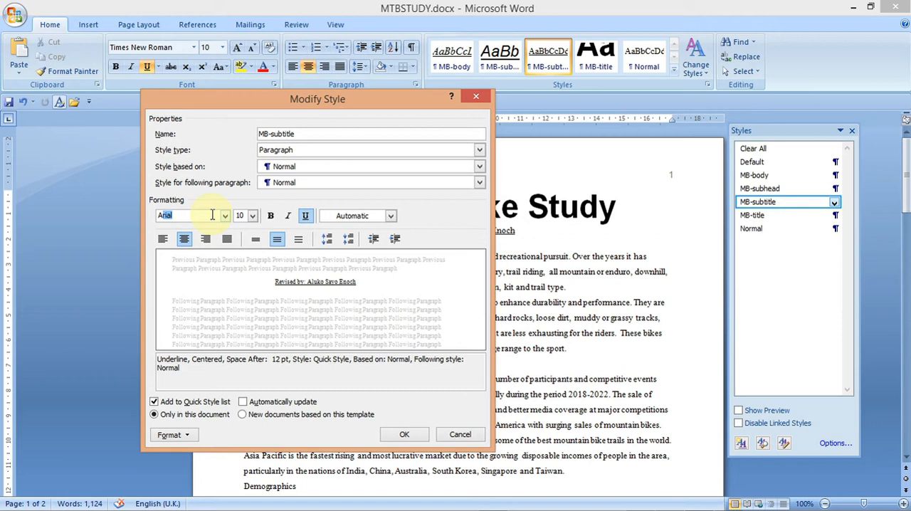
key(Return)
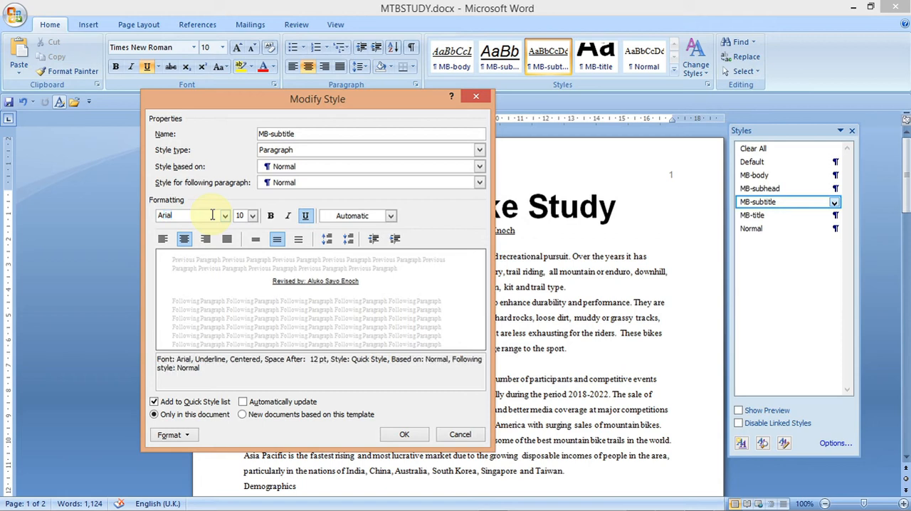
- Set the MB-subtitle style to 18 pt, remove its underline and make it italic
click(251, 215)
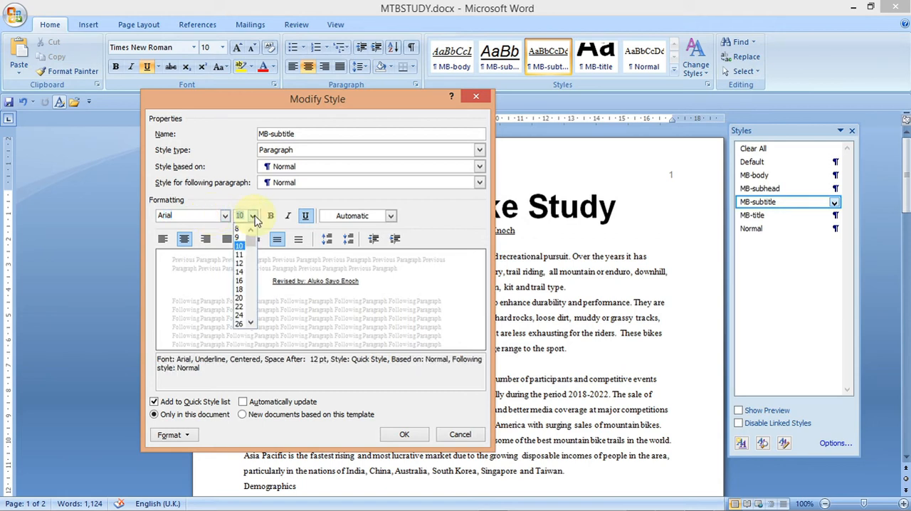
click(239, 292)
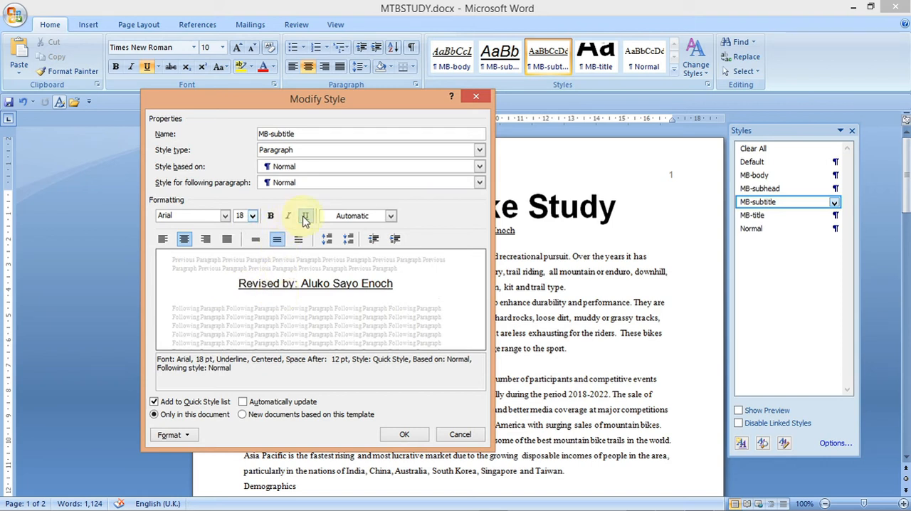
click(304, 216)
click(288, 215)
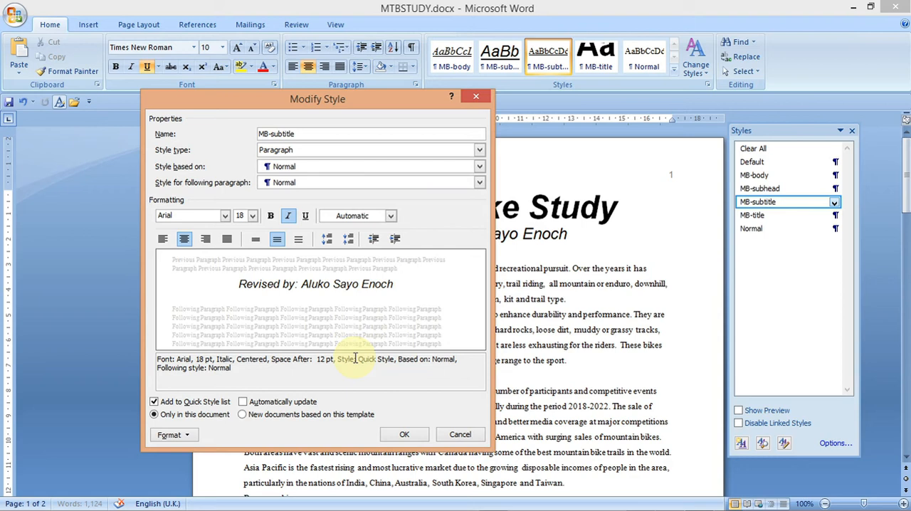
- Check the question's requirements, then open the MB-subtitle paragraph settings and set single line spacing with 0 pt space after
mouse_move(523, 508)
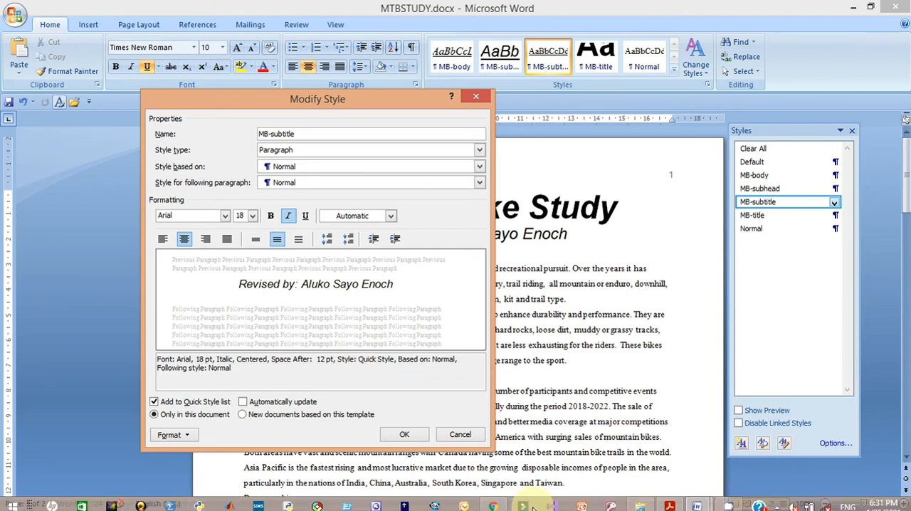
click(667, 501)
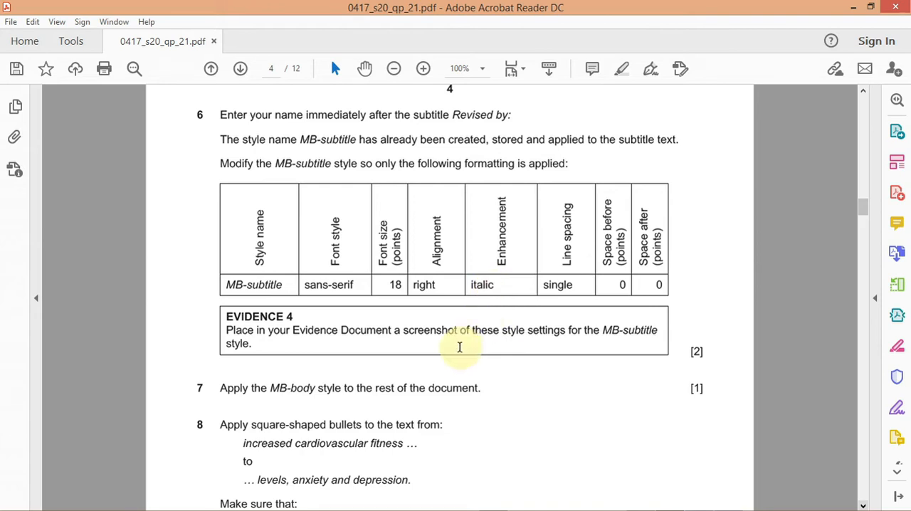
mouse_move(670, 503)
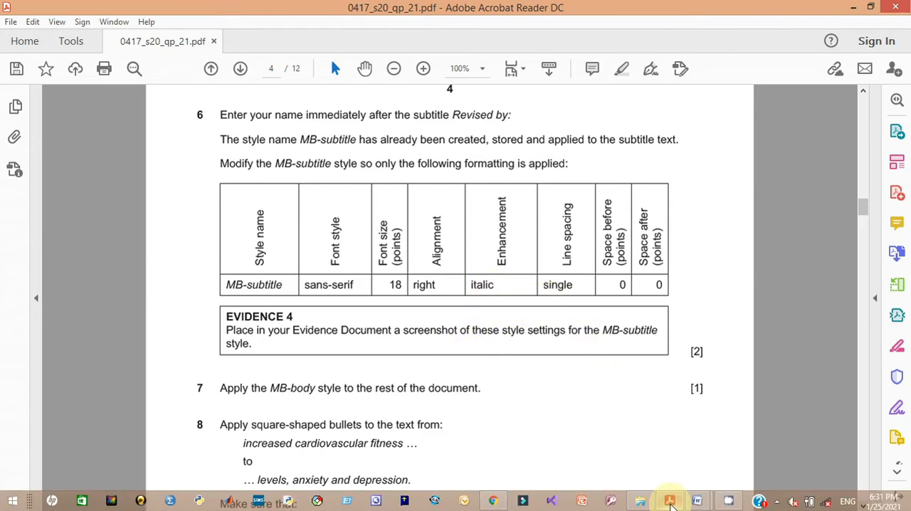
click(756, 467)
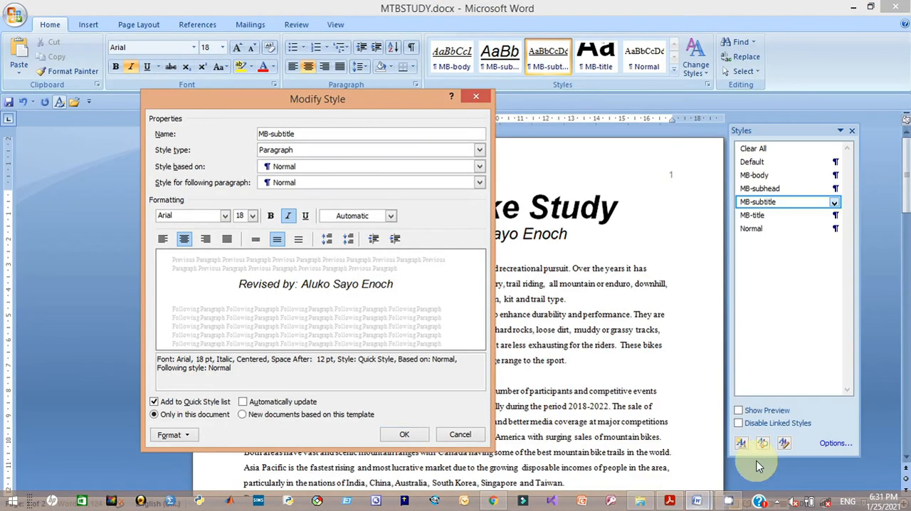
click(171, 435)
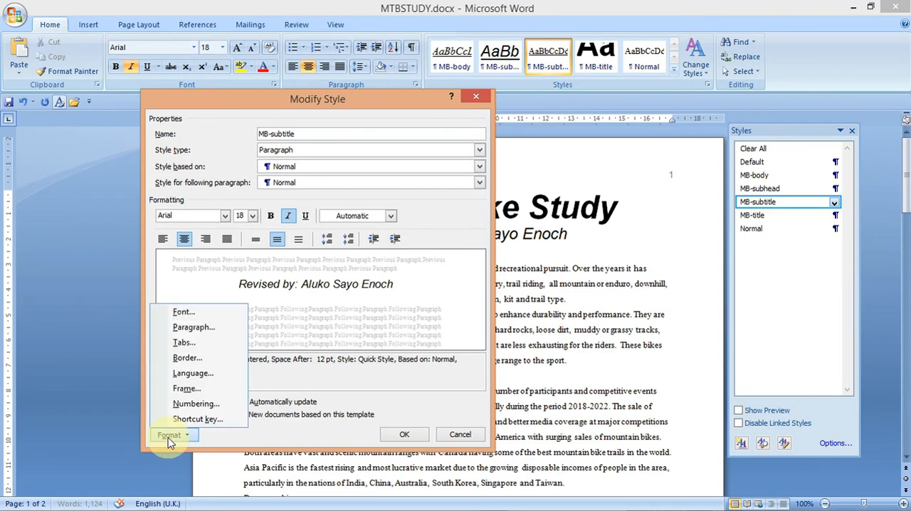
click(191, 328)
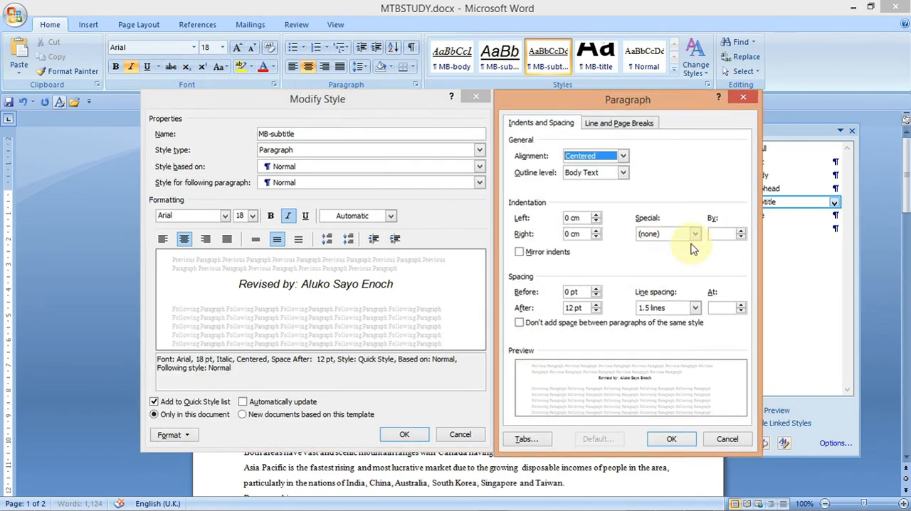
click(694, 308)
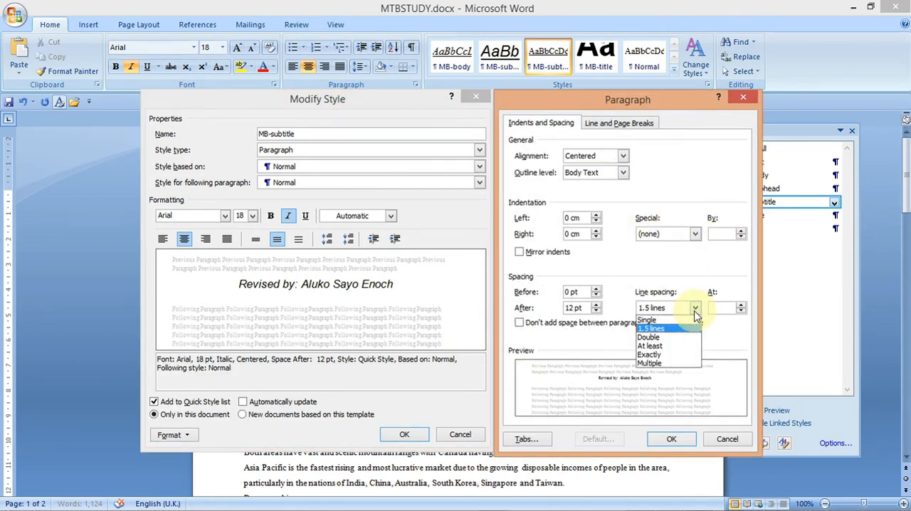
click(661, 320)
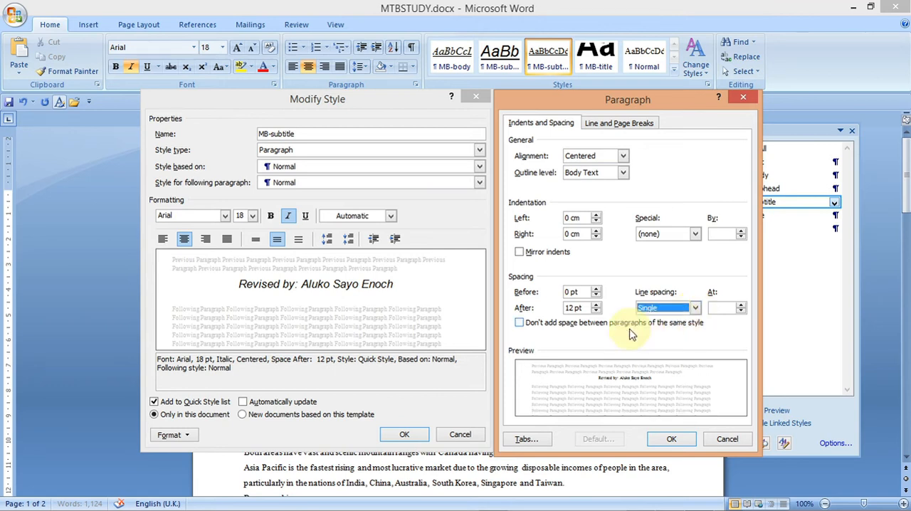
click(596, 312)
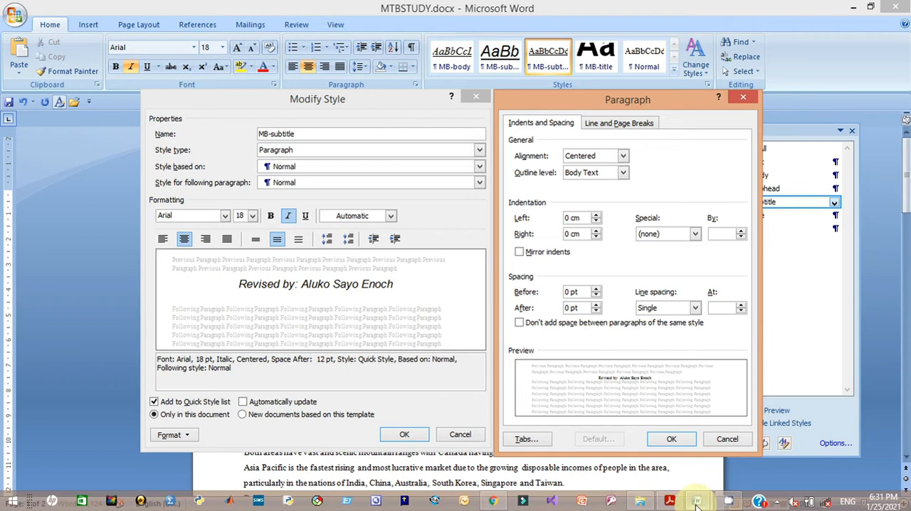
- Set the MB-subtitle alignment to Right and confirm both the Paragraph and Modify Style dialogs
mouse_move(690, 505)
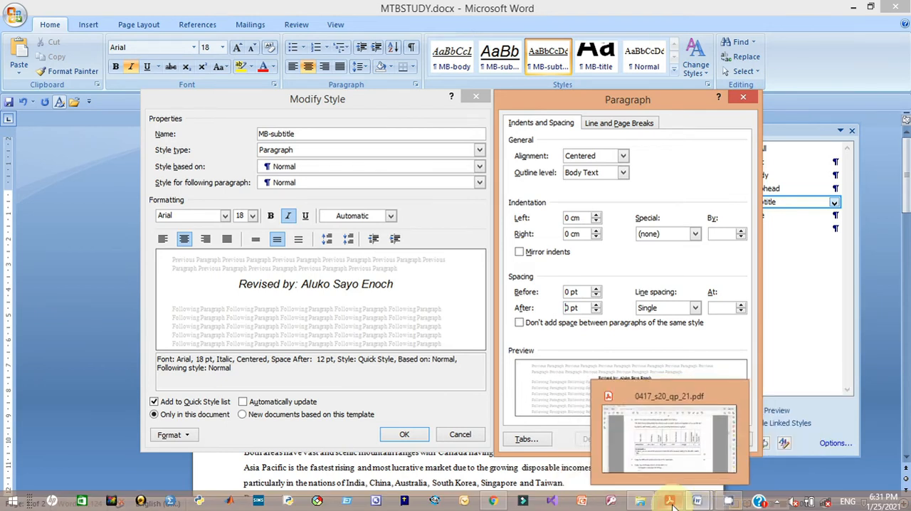
click(669, 458)
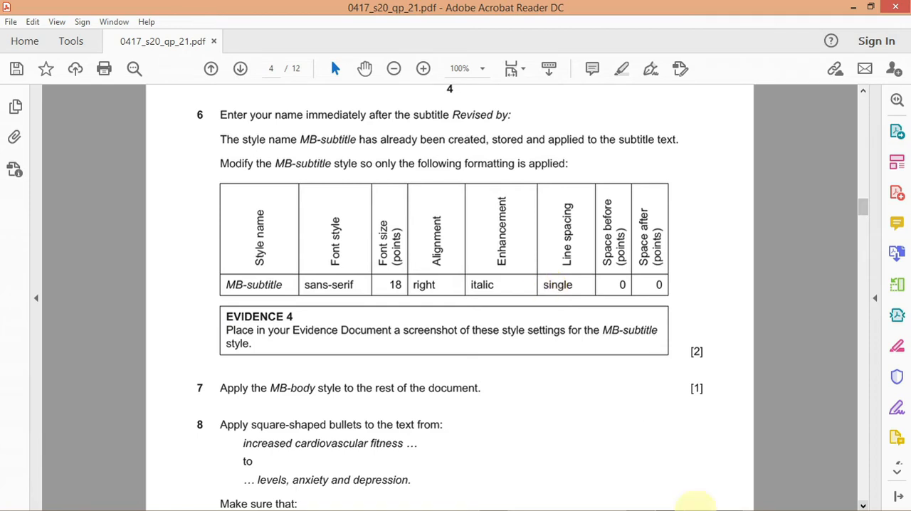
mouse_move(696, 501)
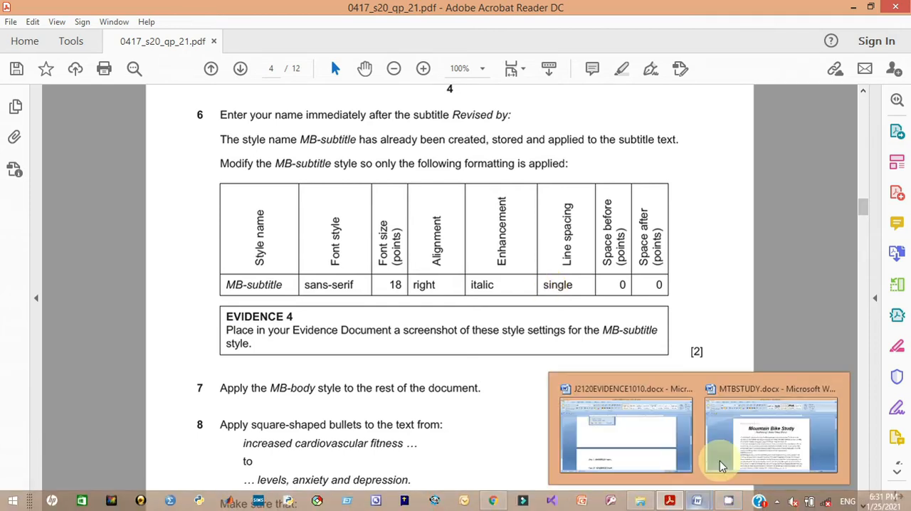
click(718, 460)
click(622, 155)
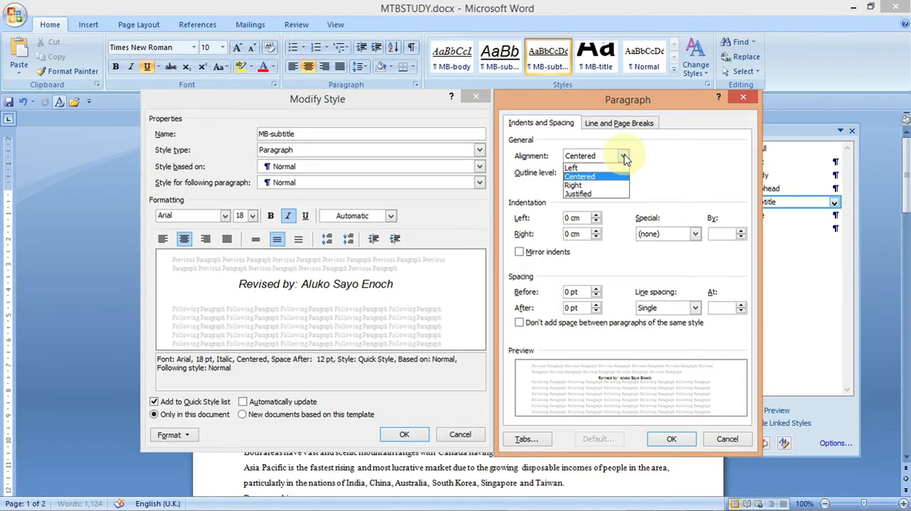
click(616, 187)
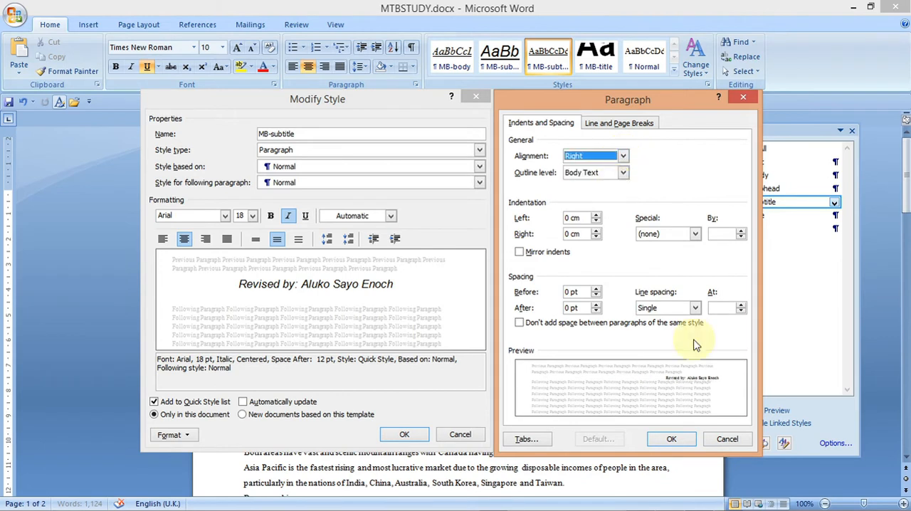
click(679, 440)
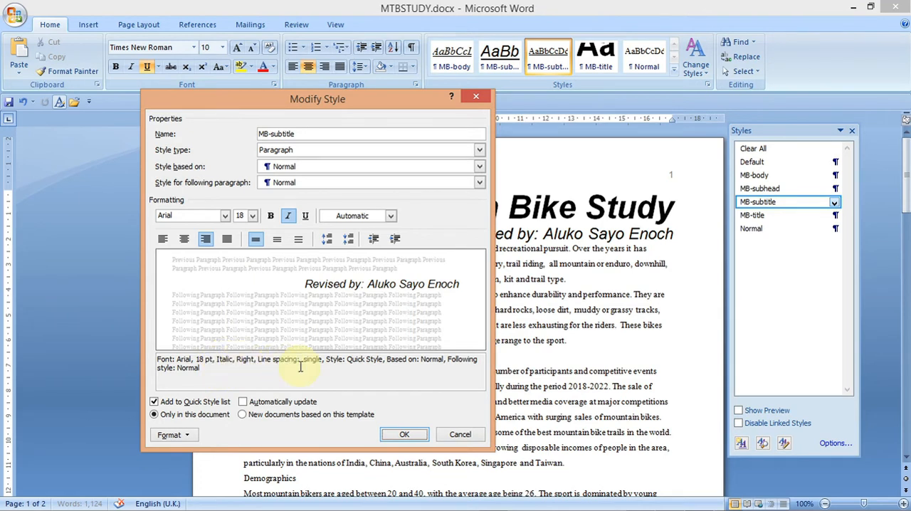
click(406, 437)
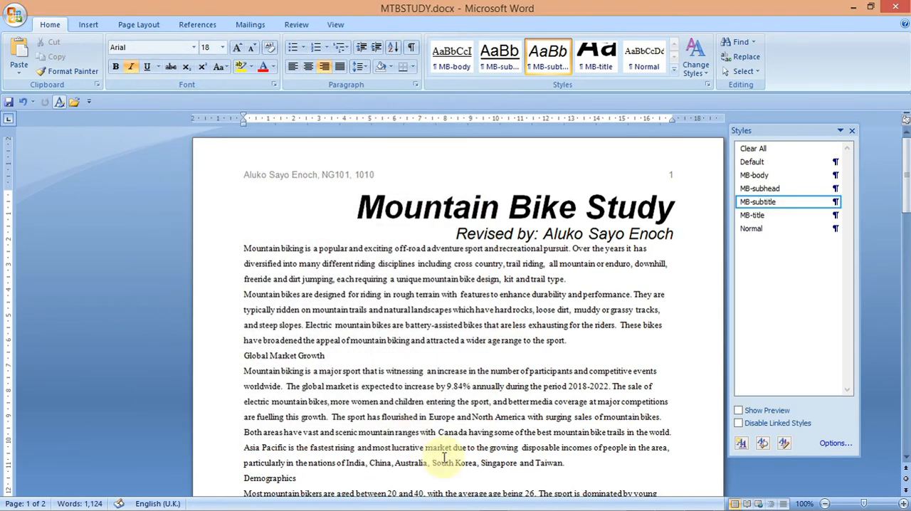
- Reopen the MB-subtitle style's Modify Style and Paragraph dialogs to display its settings for evidence
click(669, 503)
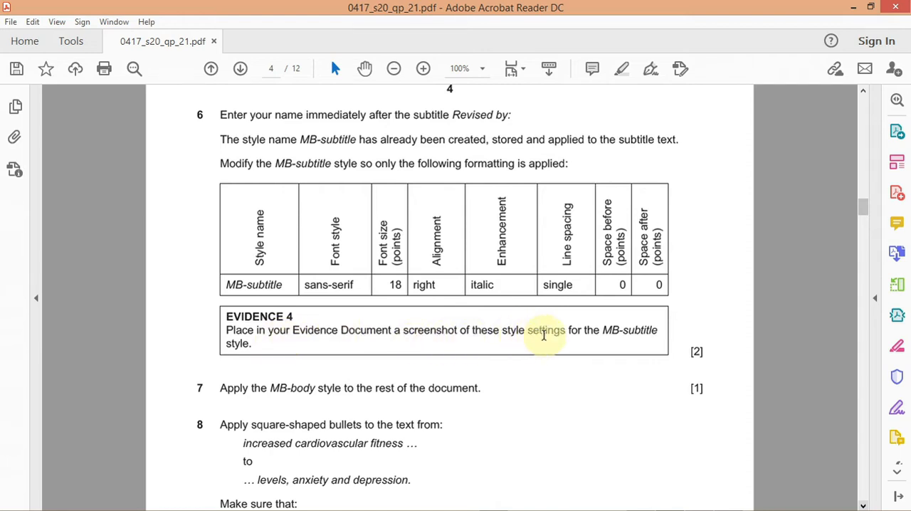
mouse_move(712, 506)
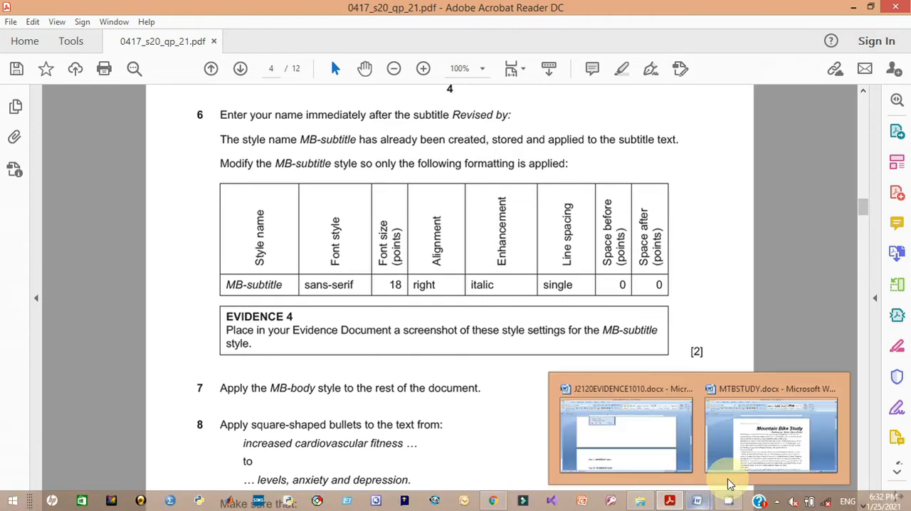
click(760, 476)
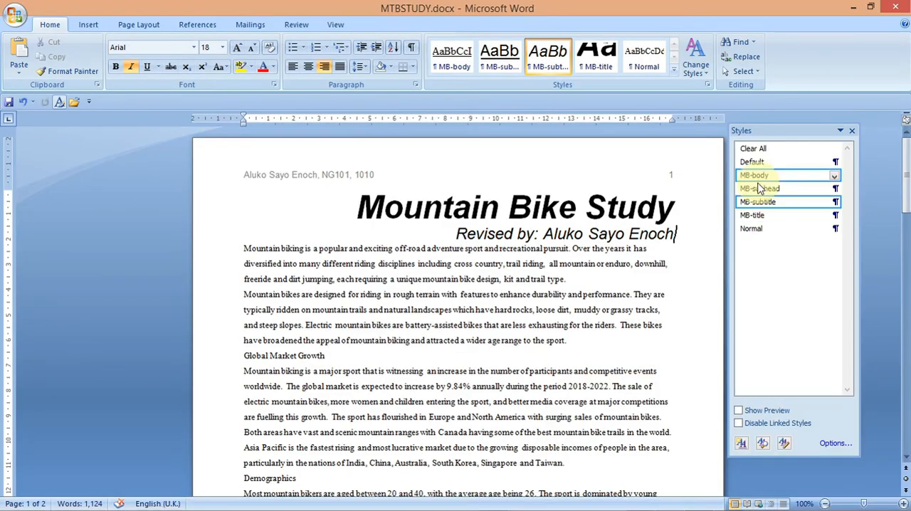
right_click(761, 205)
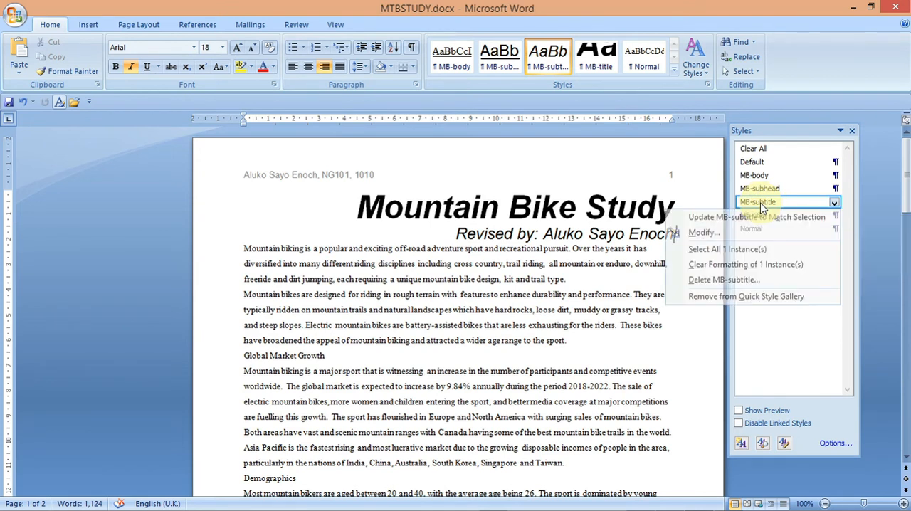
click(743, 235)
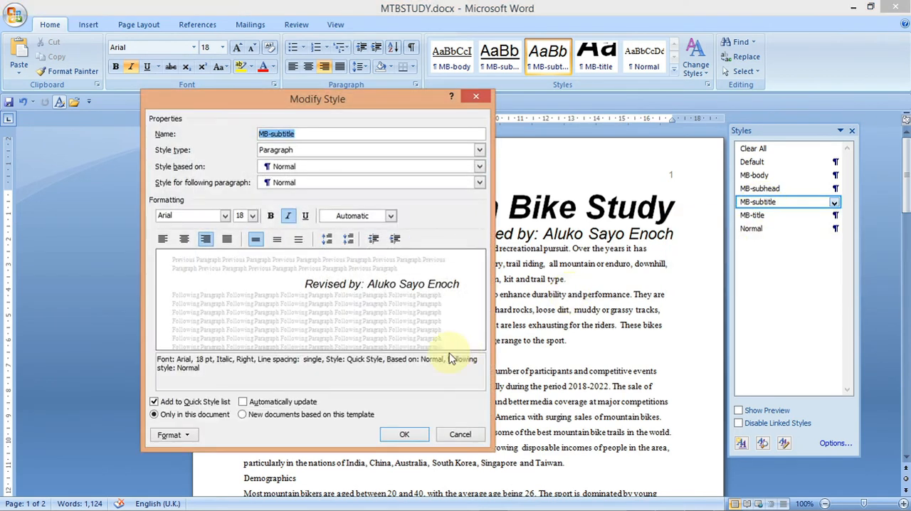
click(182, 440)
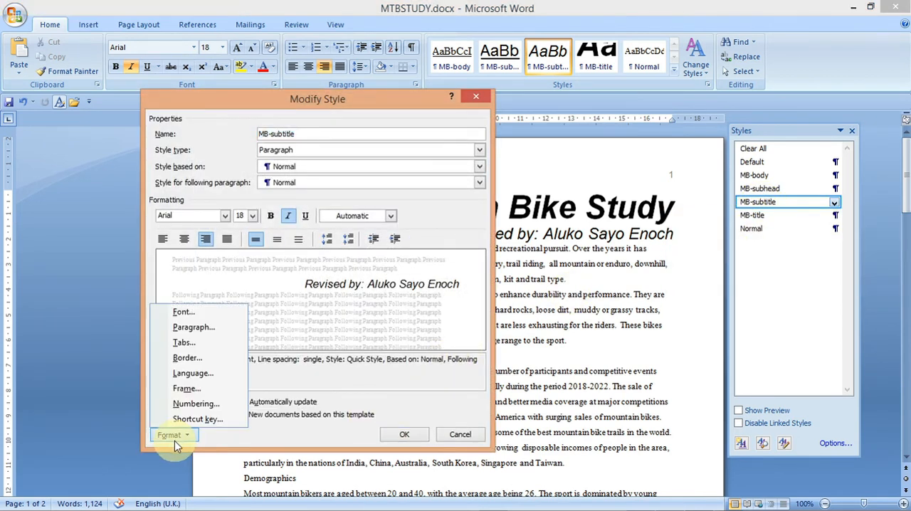
click(198, 334)
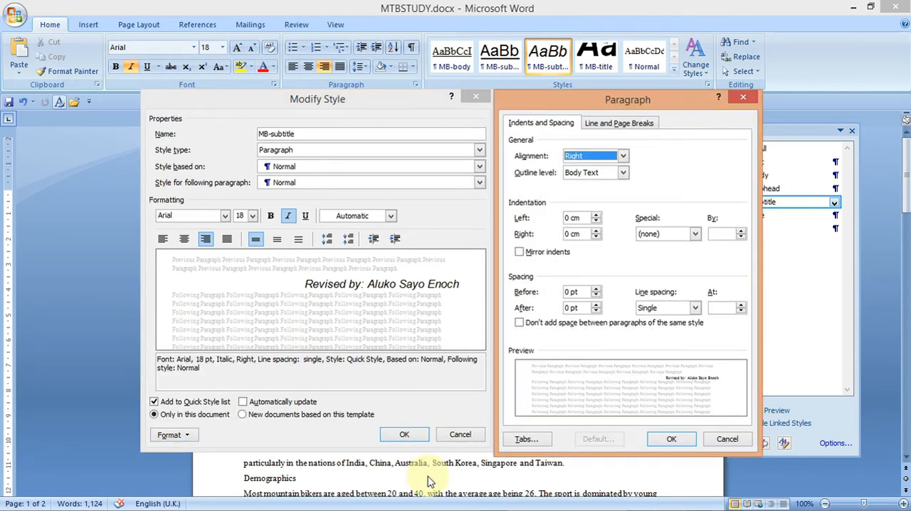
- Capture a screenshot of the Modify Style and Paragraph dialogs to the clipboard, then close both dialogs
mouse_move(583, 506)
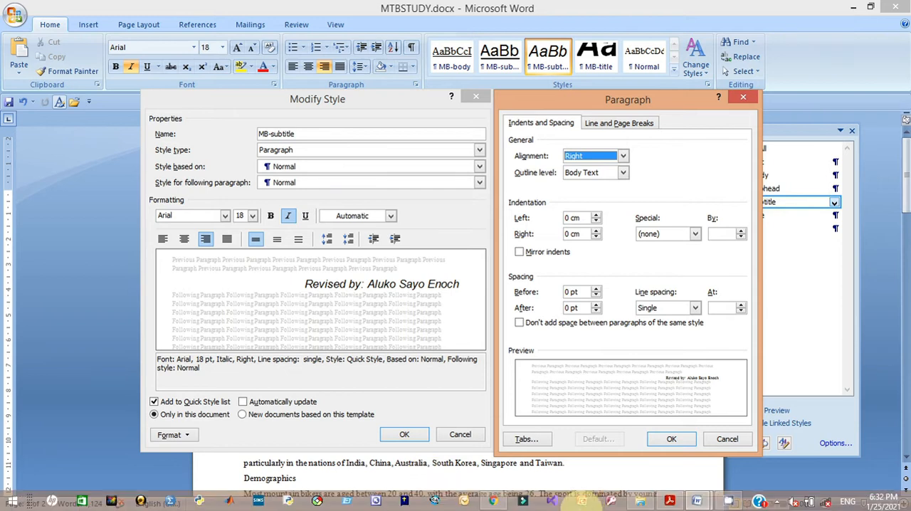
mouse_move(677, 504)
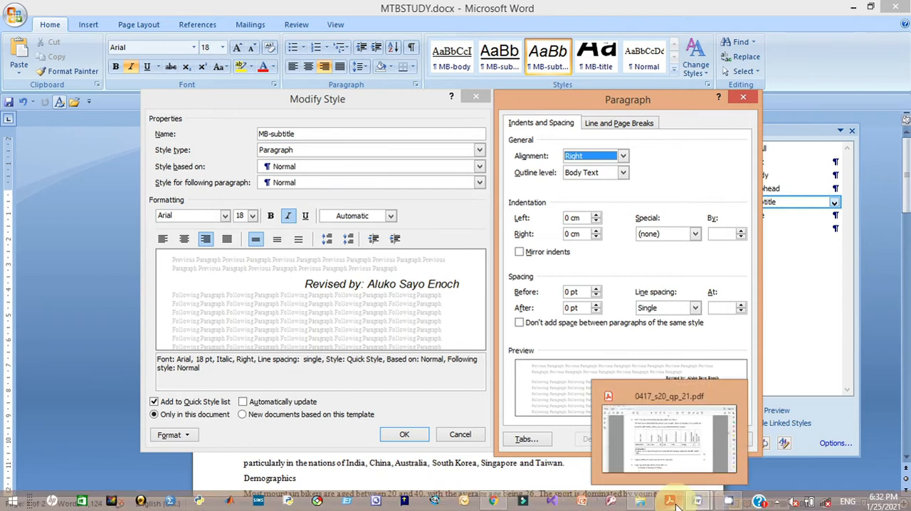
click(673, 467)
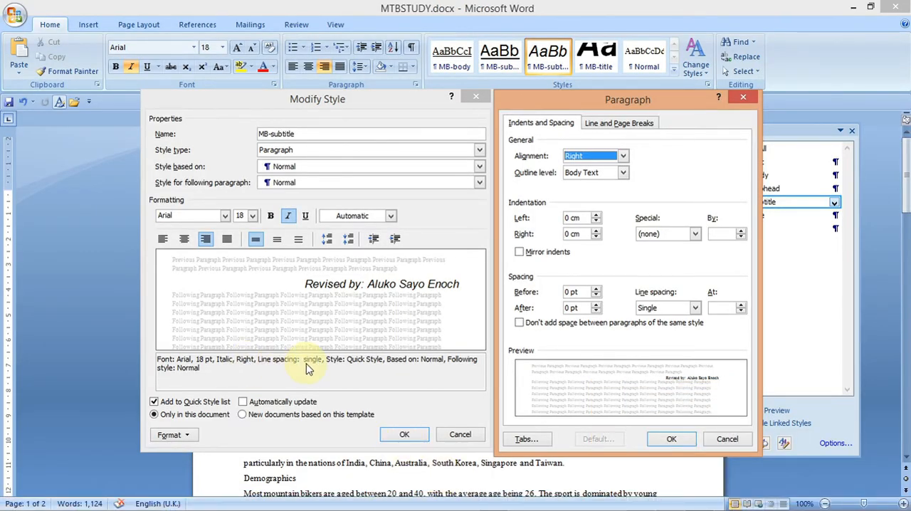
key(Print)
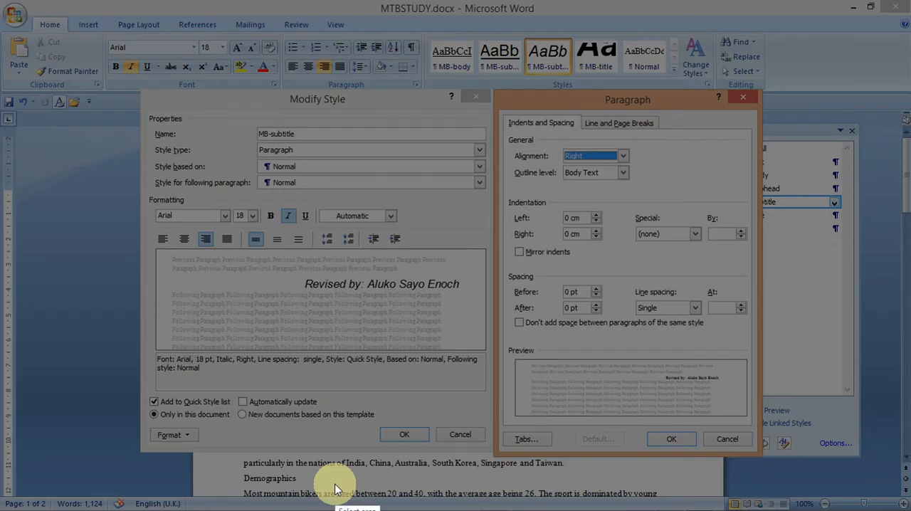
drag(135, 88, 761, 458)
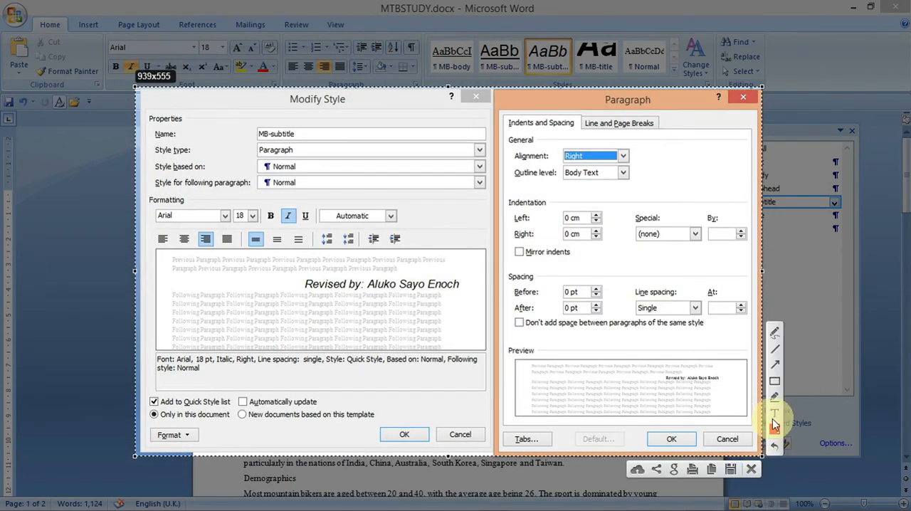
click(711, 469)
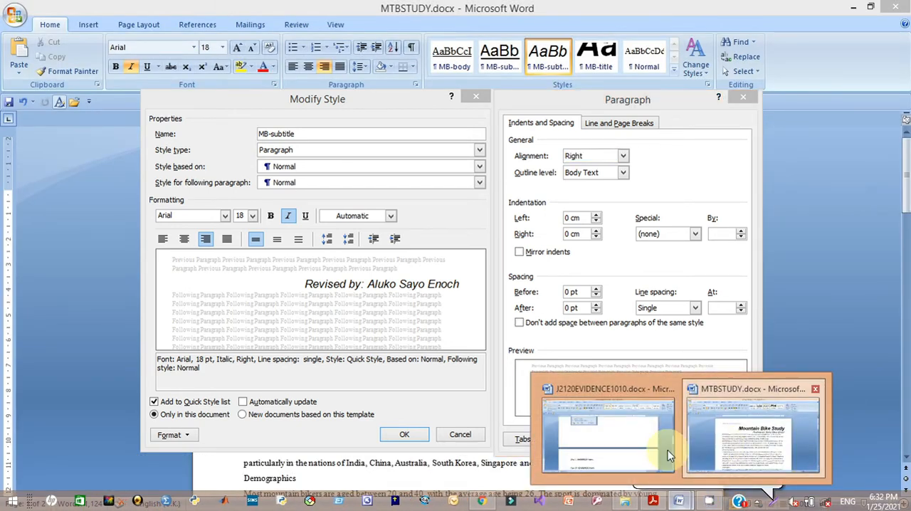
click(712, 437)
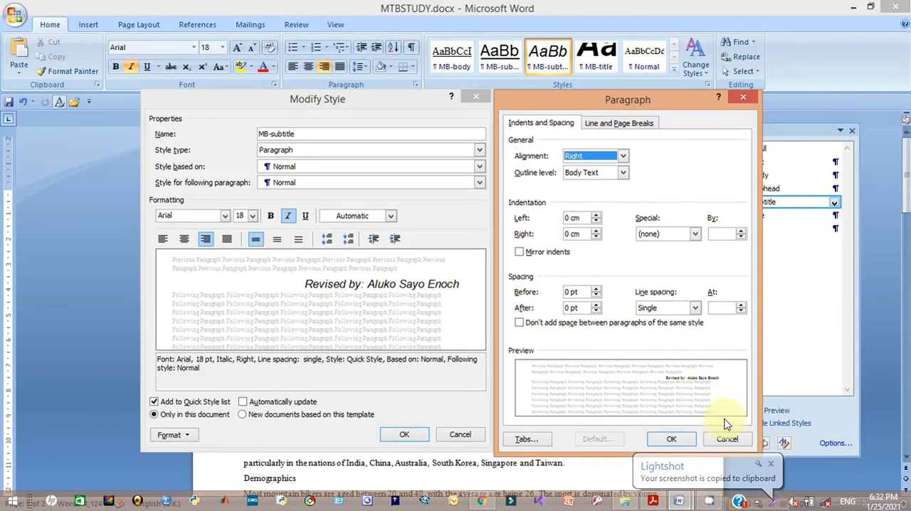
click(673, 439)
click(407, 435)
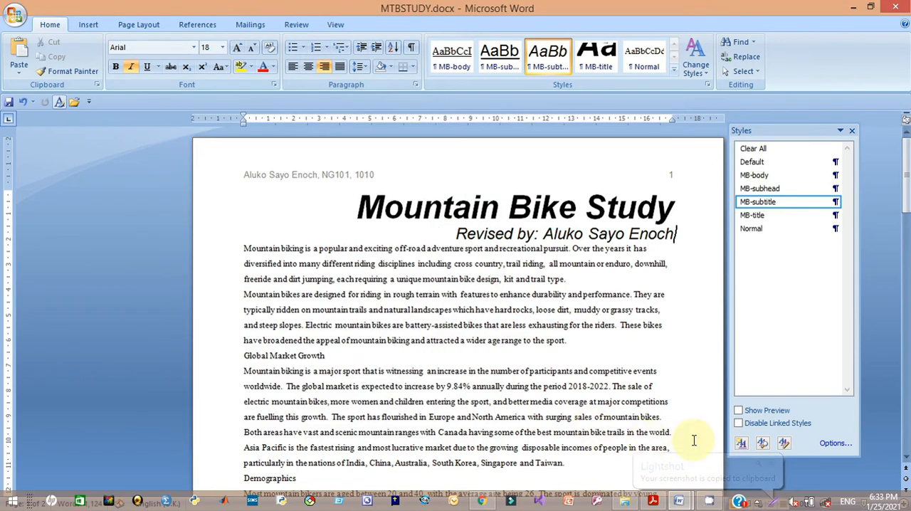
- Paste the style settings screenshot under Step 6 - EVIDENCE 4 in the evidence document
mouse_move(681, 502)
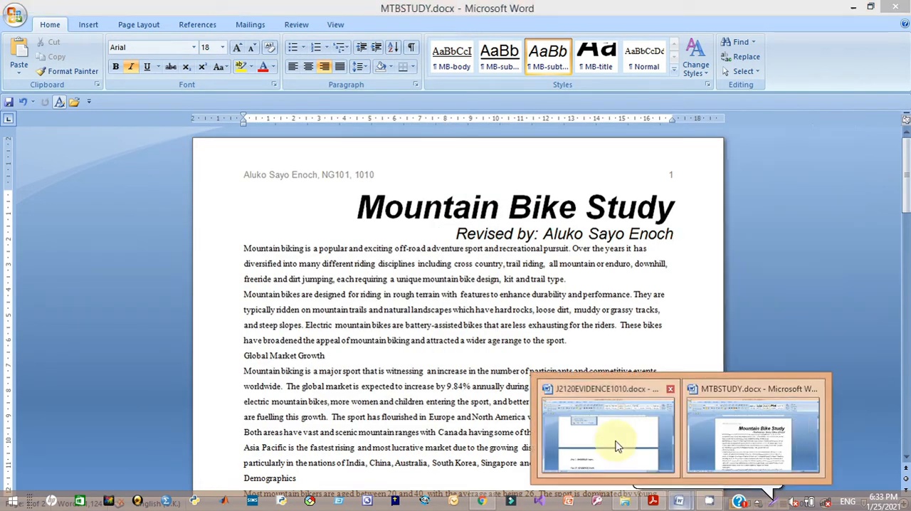
click(615, 420)
click(269, 439)
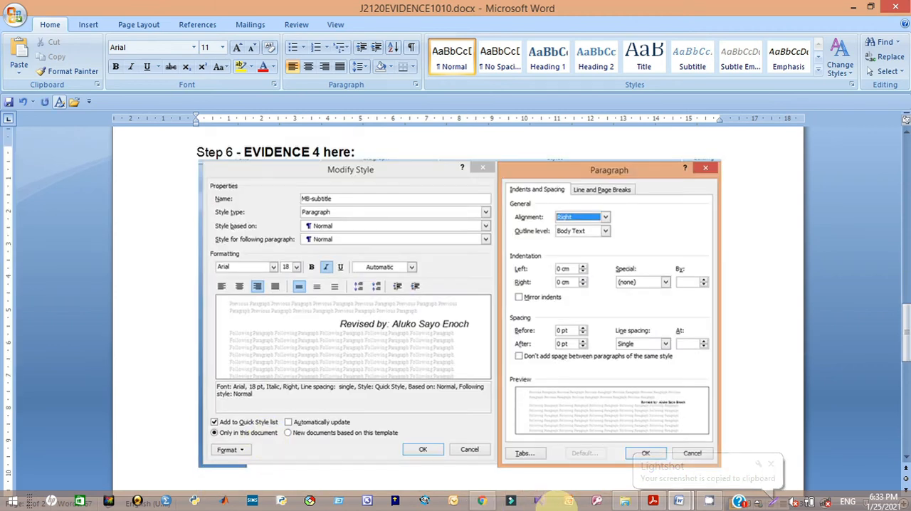
- Scroll the question paper to question 7
click(653, 501)
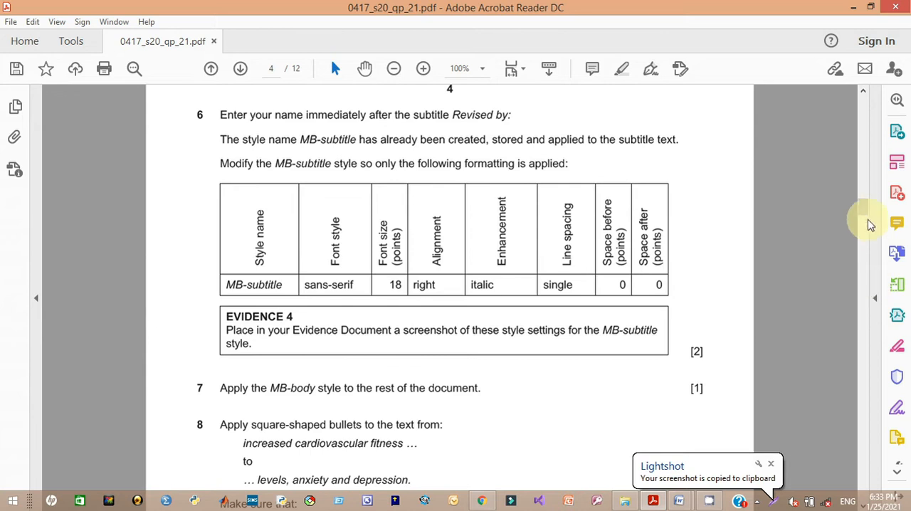
scroll(864, 211, down, 3)
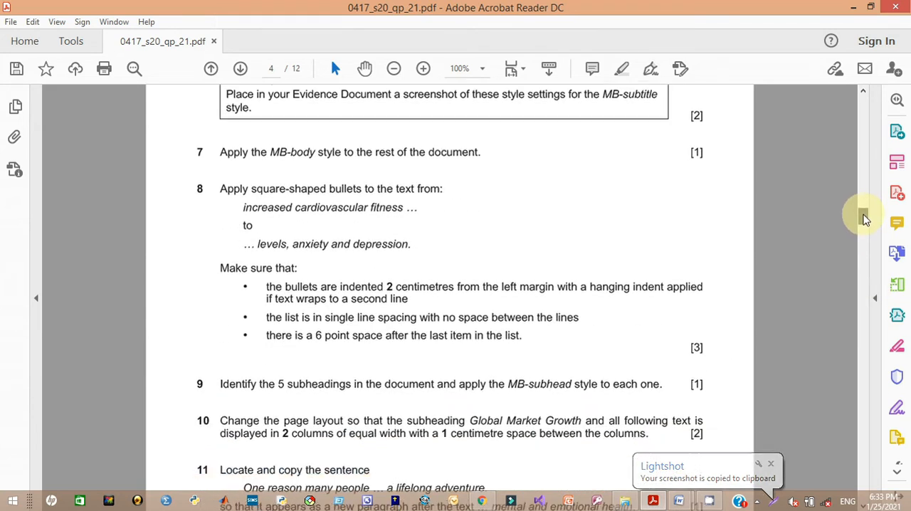
- Apply the MB-body style to all the body text following the subtitle in MTBSTUDY
drag(864, 220, 863, 222)
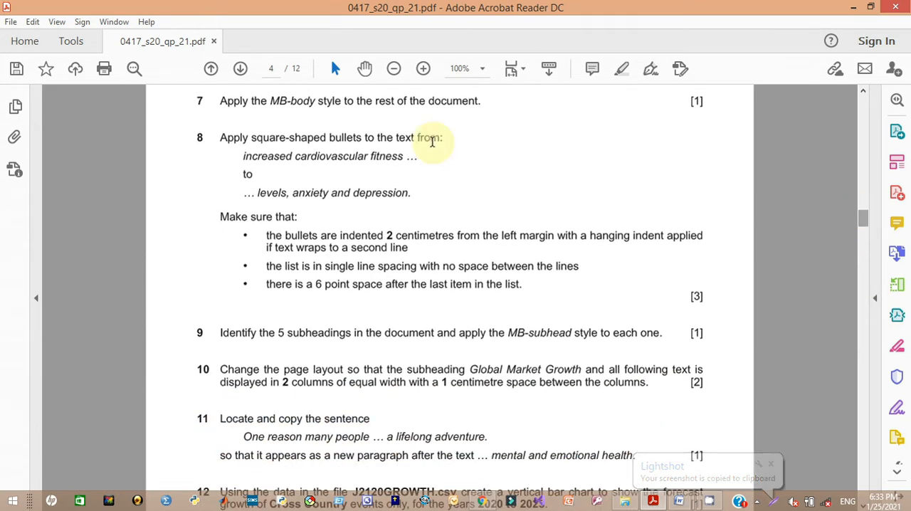
mouse_move(865, 221)
mouse_down()
mouse_move(865, 204)
mouse_move(867, 219)
mouse_up()
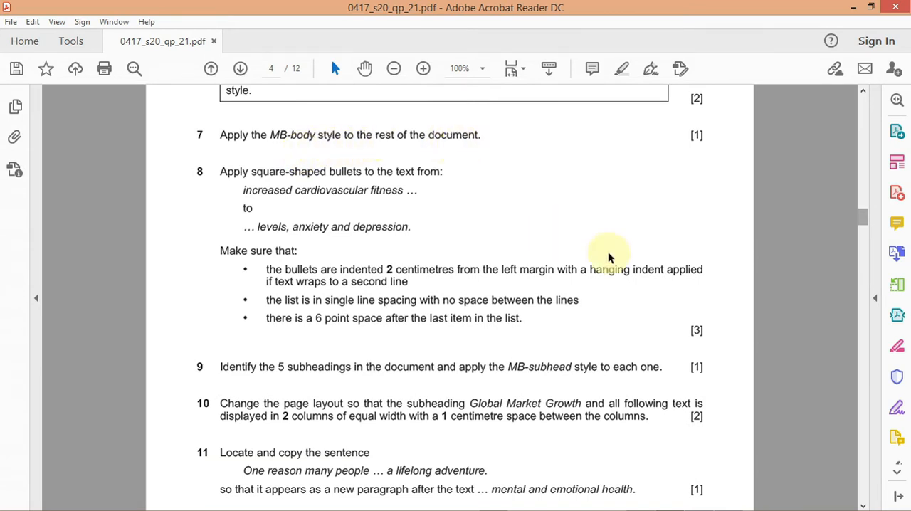
drag(862, 222, 863, 204)
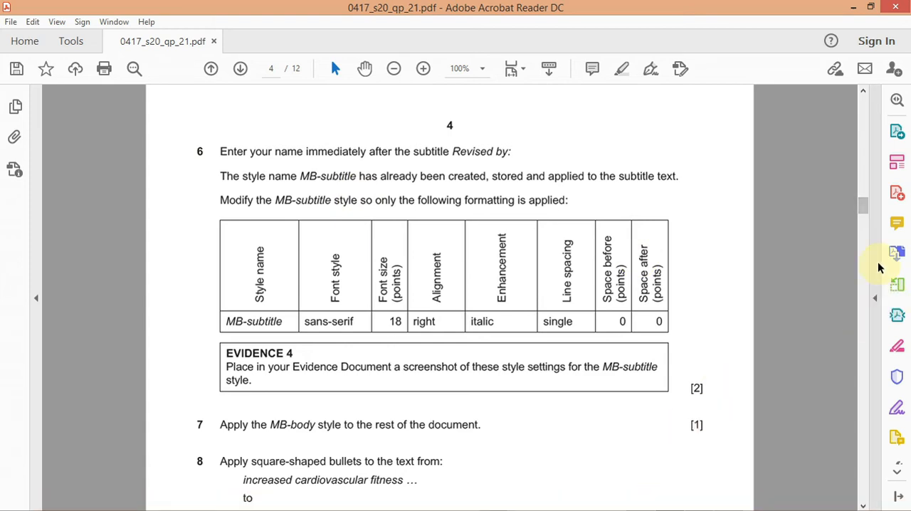
drag(863, 212, 863, 224)
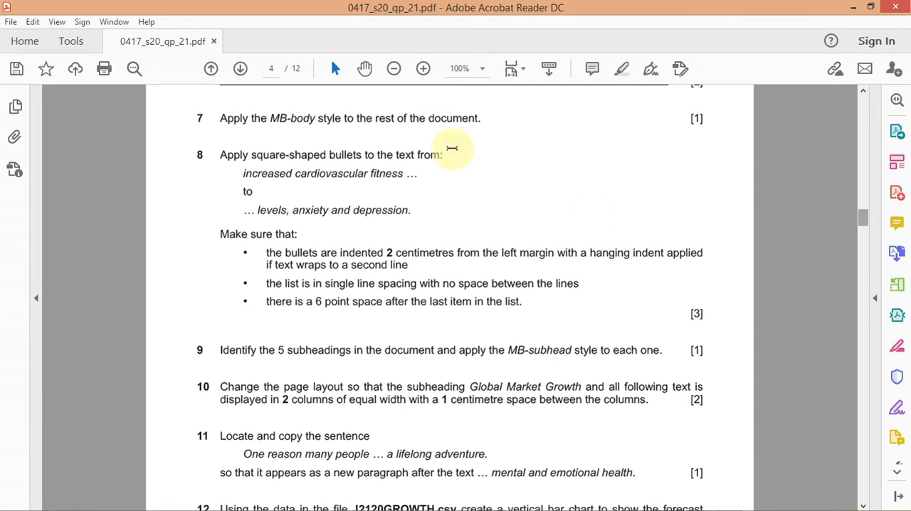
mouse_move(712, 505)
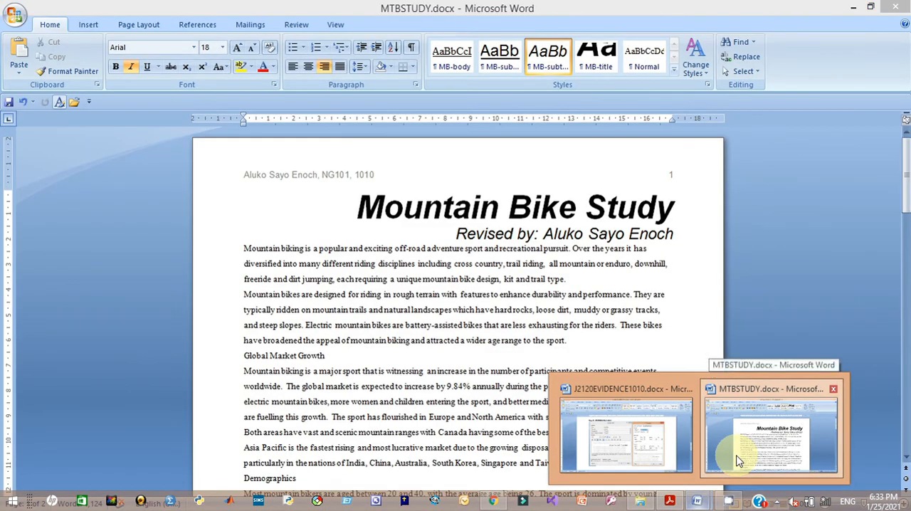
click(742, 451)
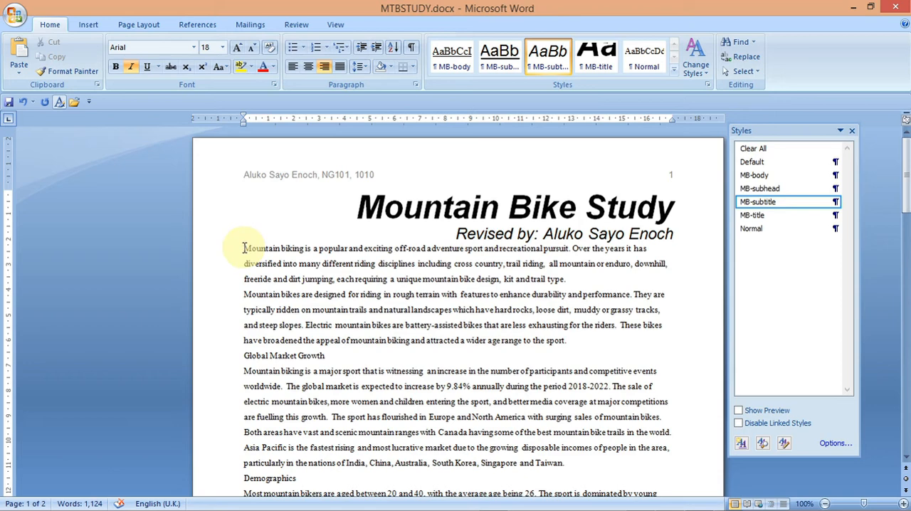
drag(243, 247, 502, 408)
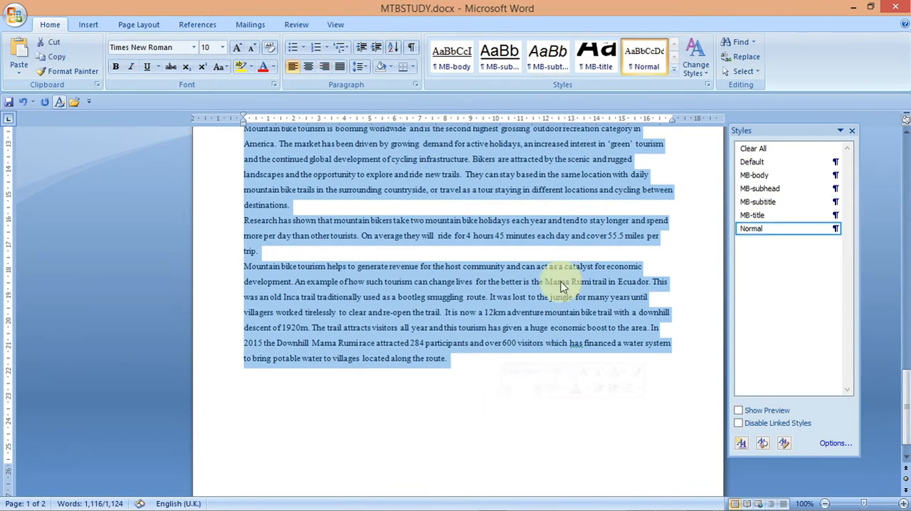
click(747, 175)
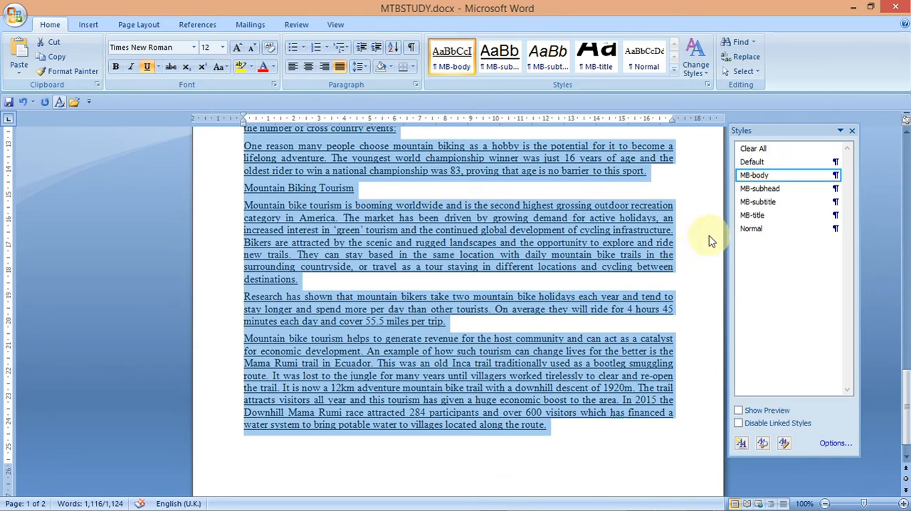
- Modify the MB-body style to remove the underline
right_click(750, 178)
click(712, 200)
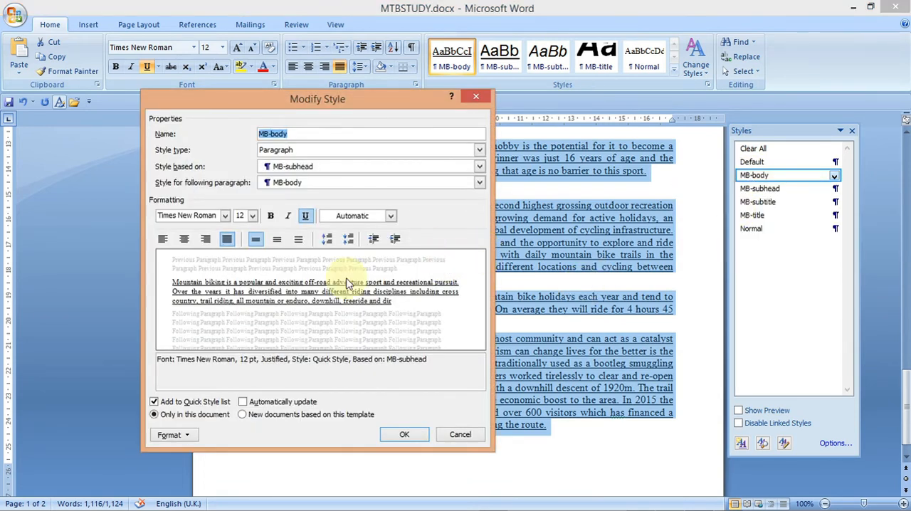
click(305, 216)
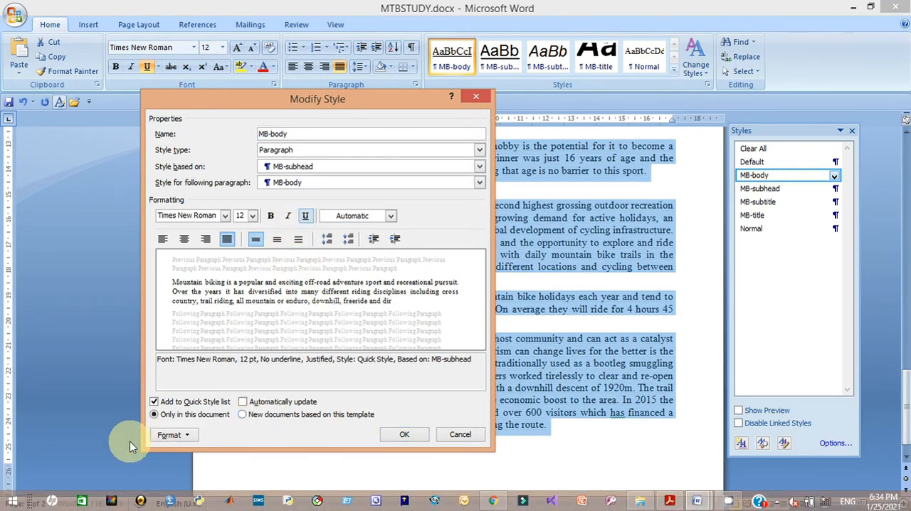
- Check the MB-body paragraph settings against the house style specifications, then confirm the style changes
click(164, 437)
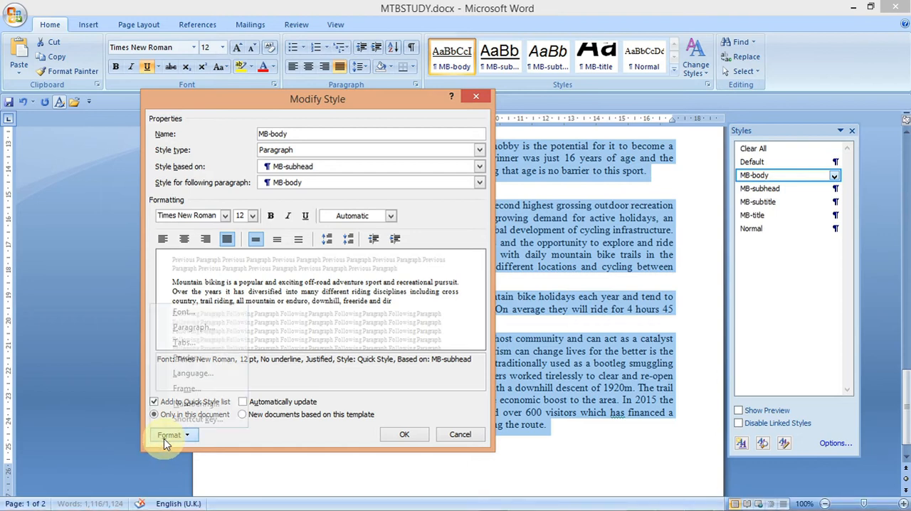
click(194, 332)
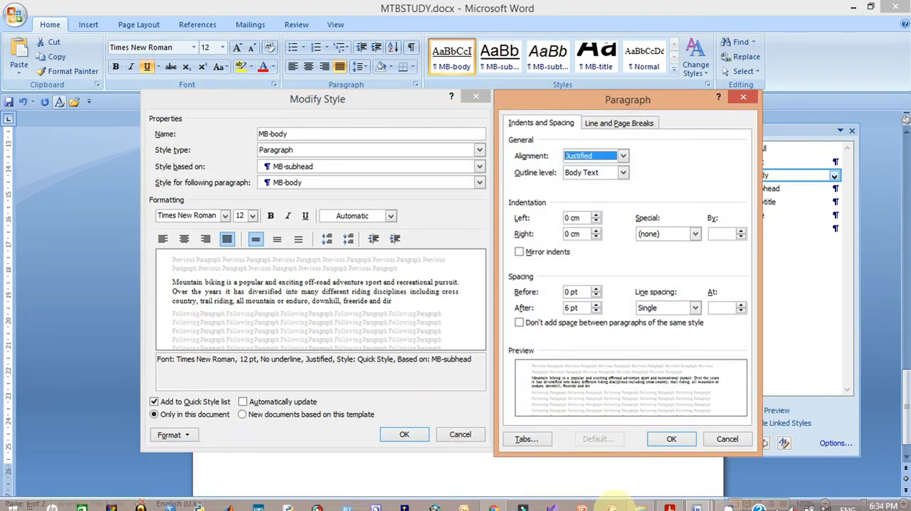
click(669, 501)
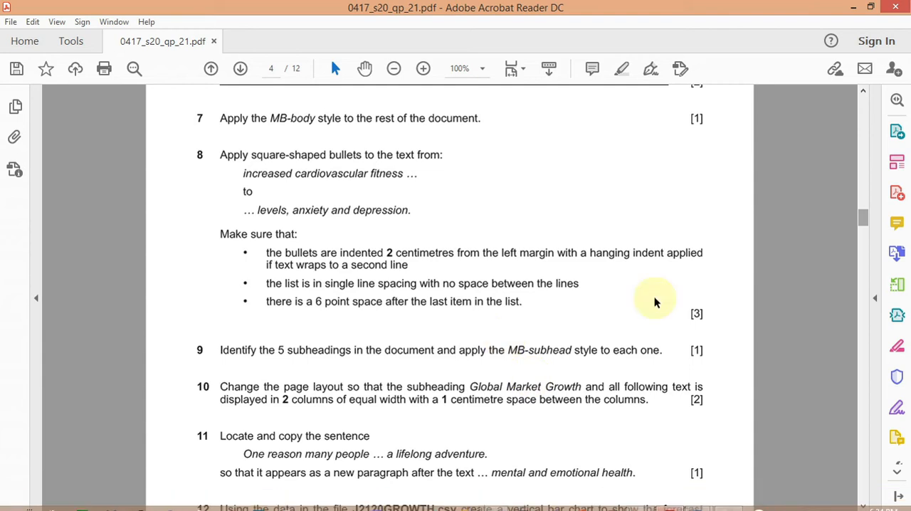
scroll(862, 212, up, 3)
drag(861, 212, 858, 177)
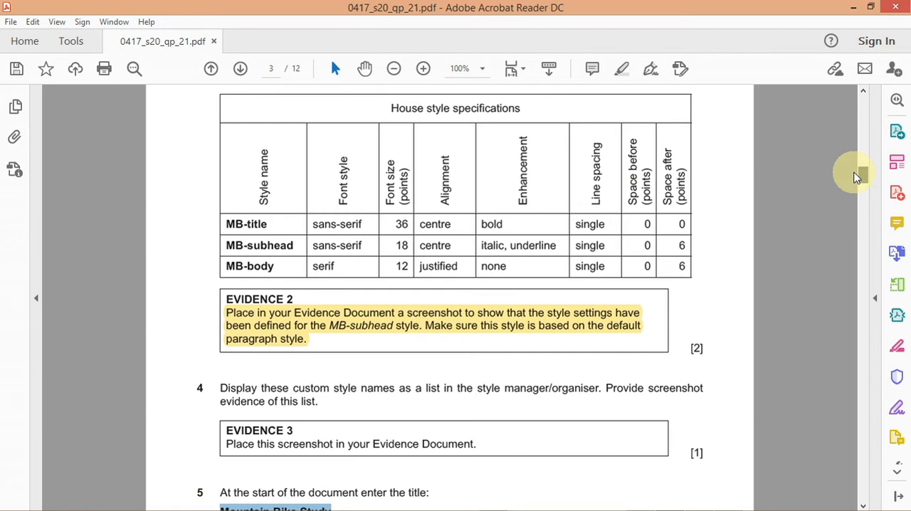
drag(858, 178, 858, 179)
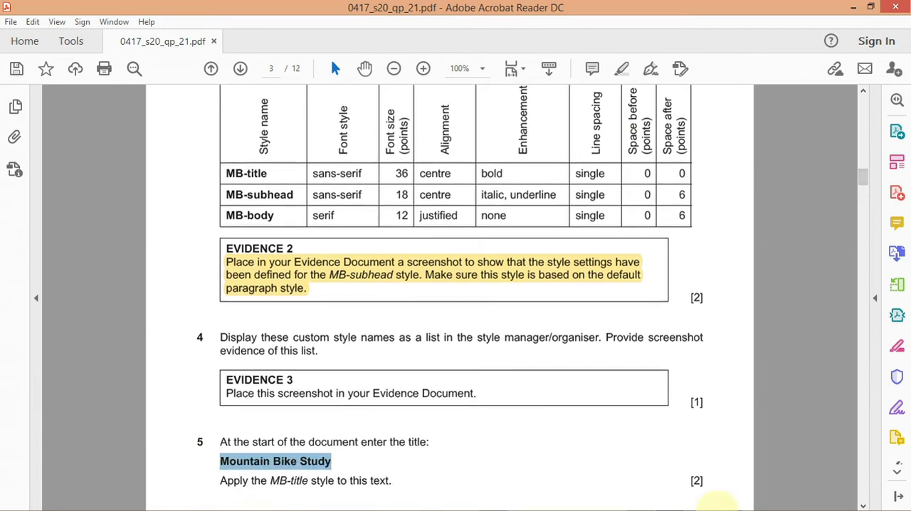
mouse_move(680, 501)
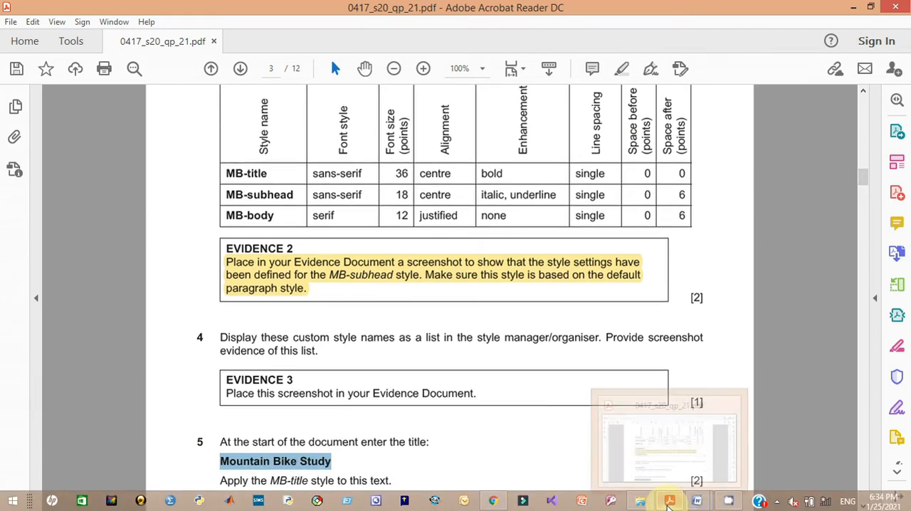
click(654, 464)
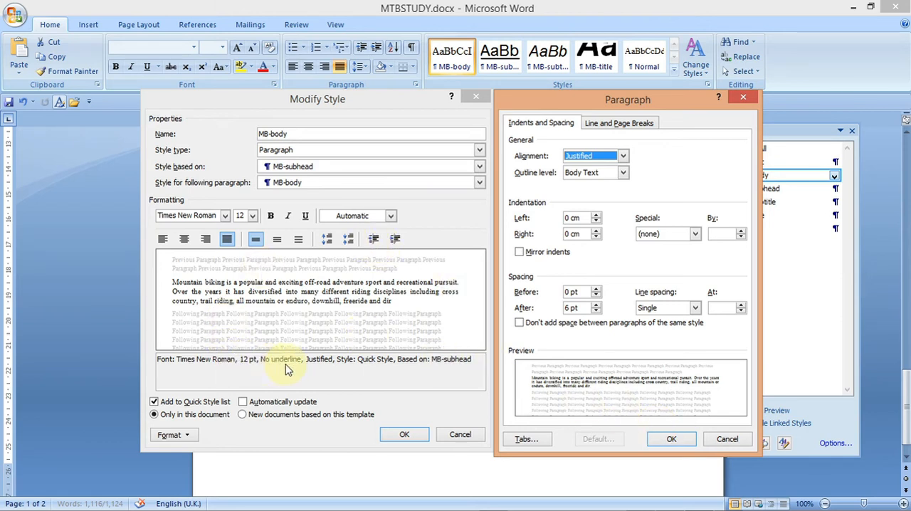
click(670, 440)
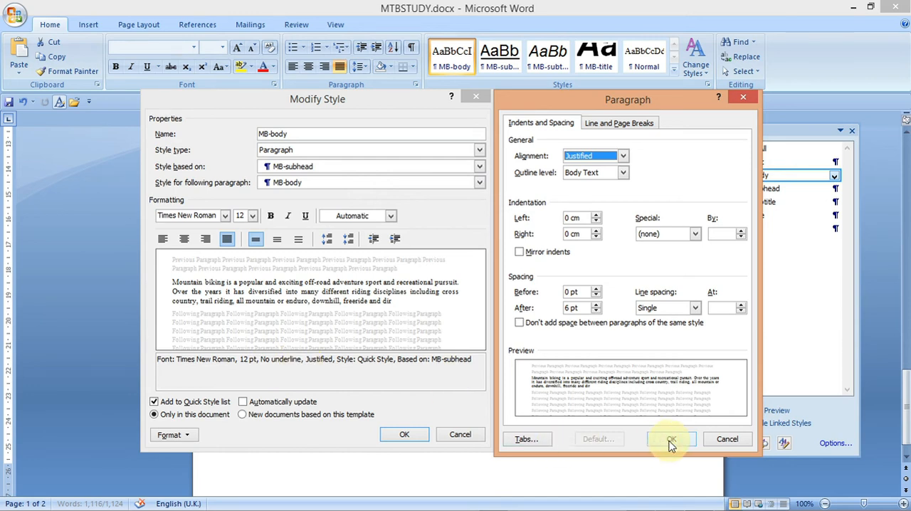
click(405, 434)
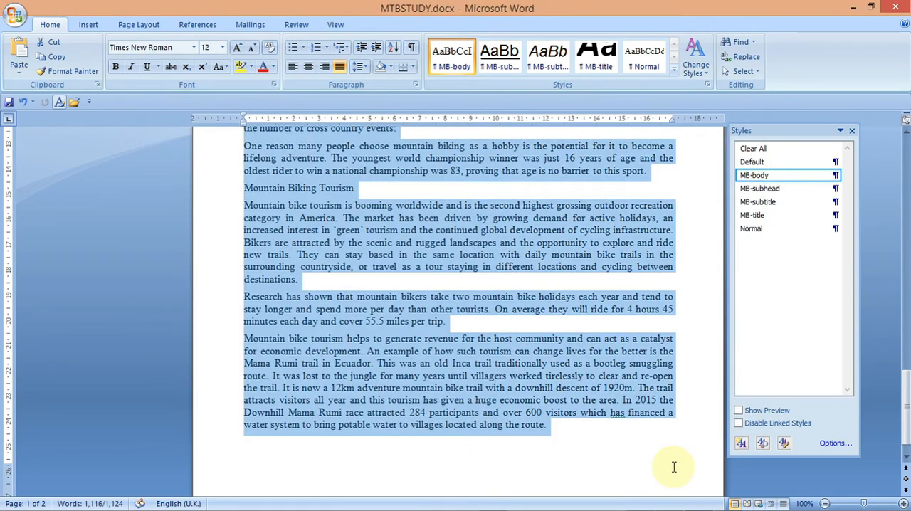
- Copy the phrase 'increased cardiovascular fitness' from question 8 of the question paper
drag(905, 384, 889, 139)
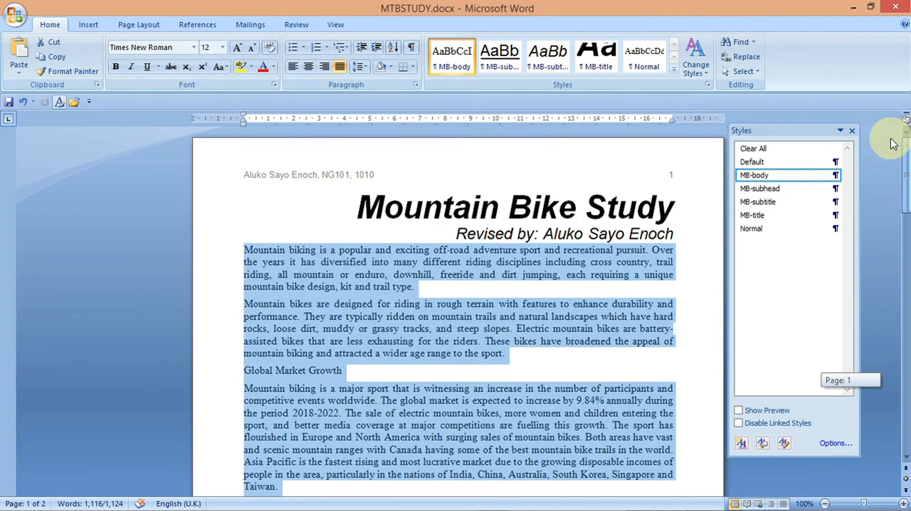
click(629, 361)
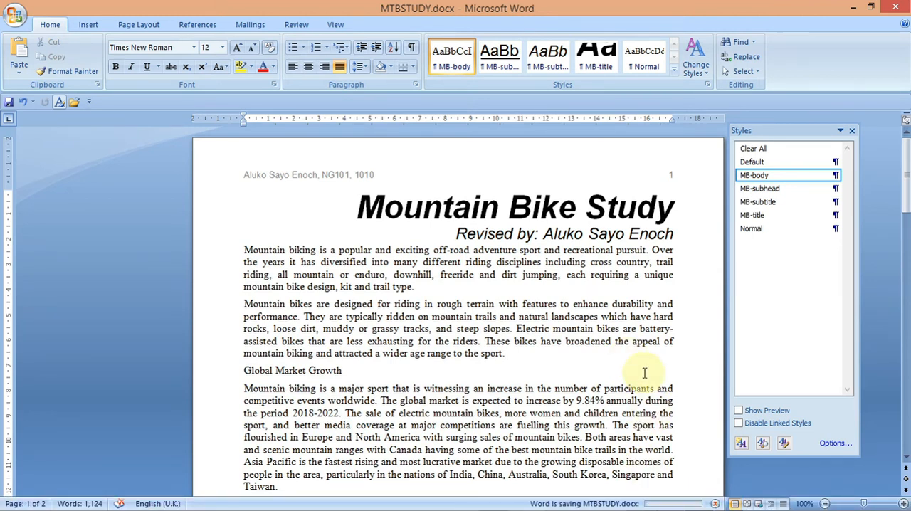
mouse_move(755, 507)
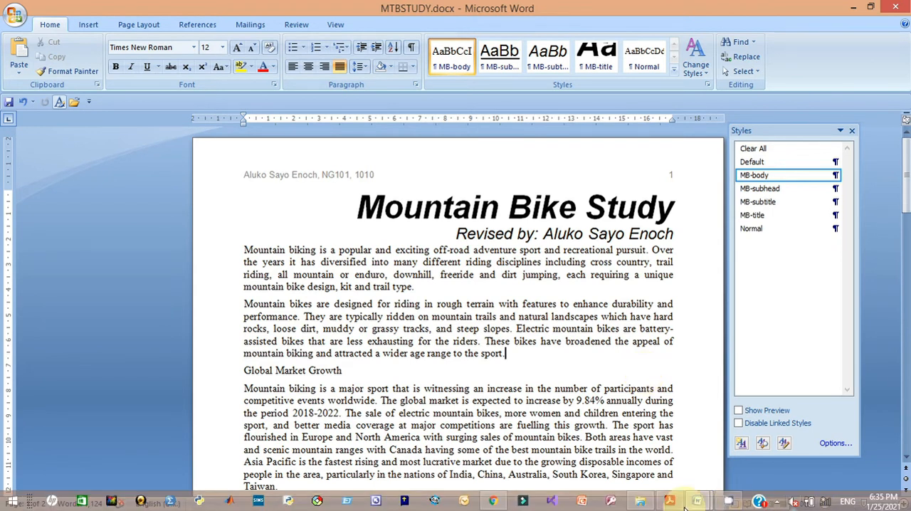
mouse_move(669, 501)
click(676, 460)
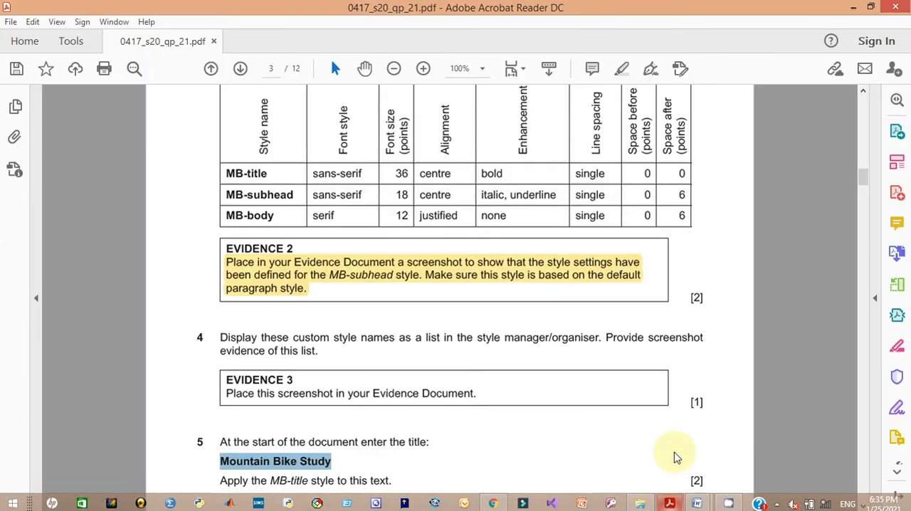
drag(868, 178, 869, 216)
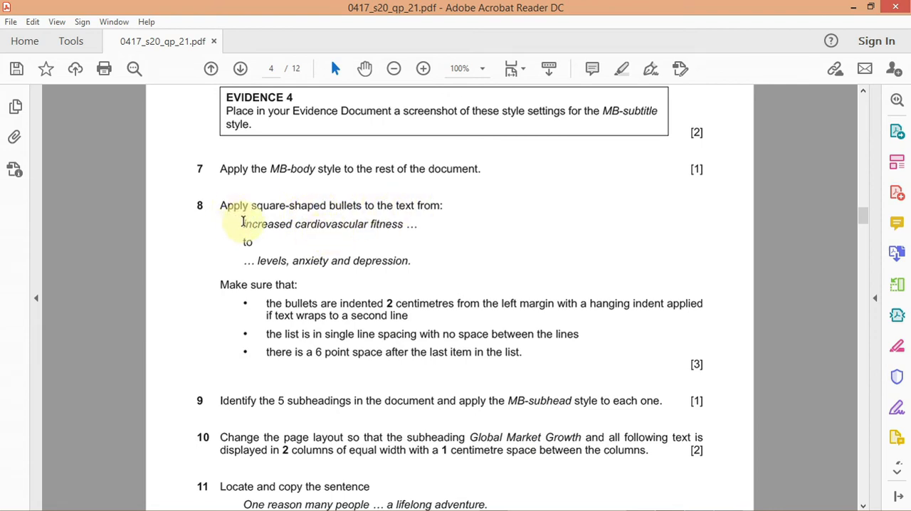
drag(242, 223, 378, 217)
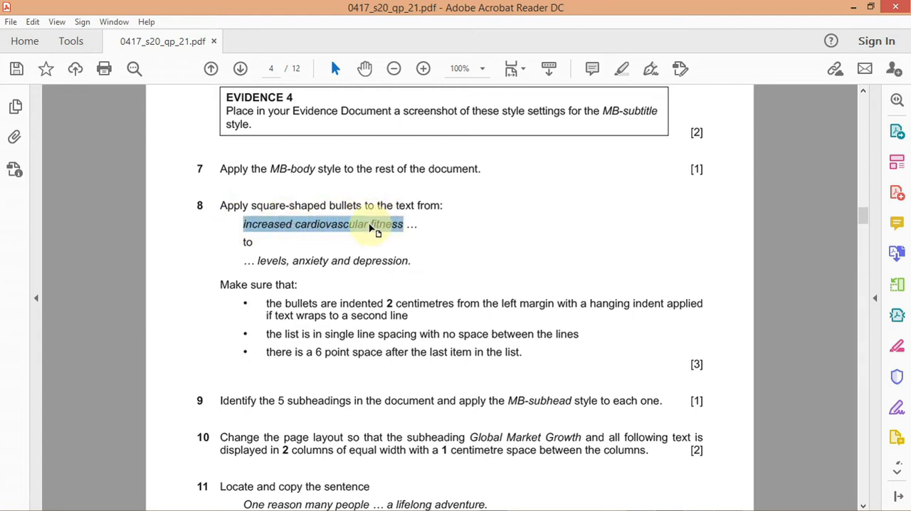
right_click(371, 229)
click(390, 239)
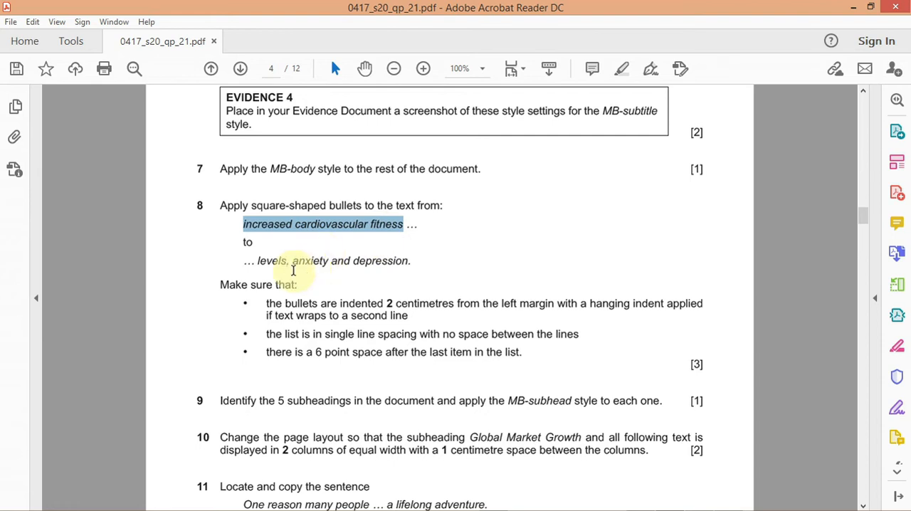
- Find the copied phrase 'increased cardiovascular fitness' in MTBSTUDY
mouse_move(676, 502)
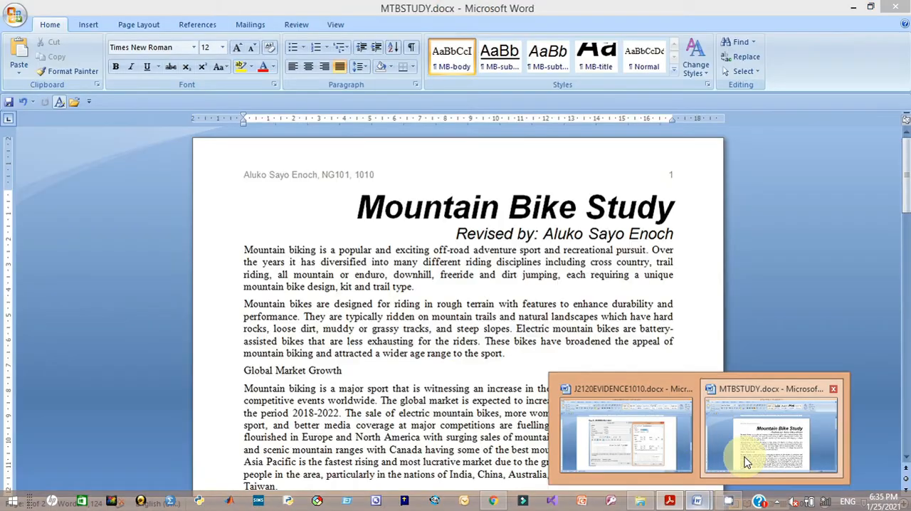
click(745, 462)
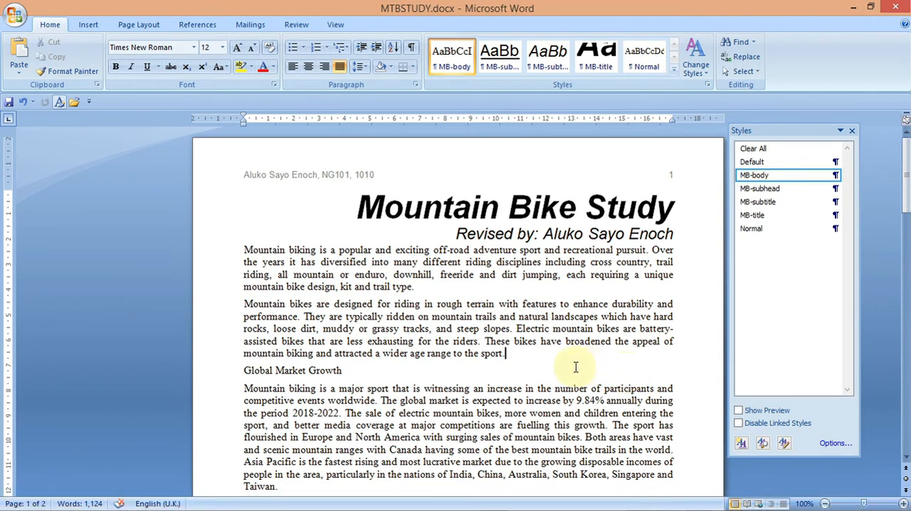
key(ctrl+f)
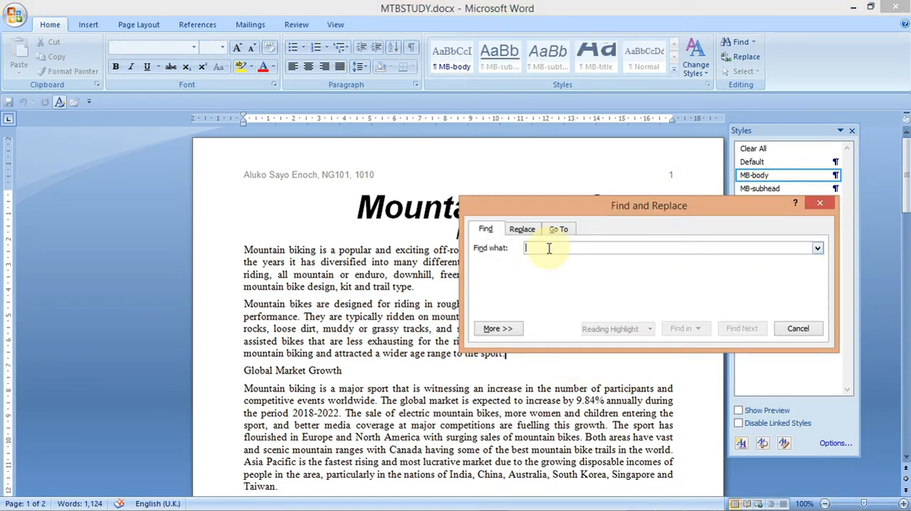
key(ctrl+v)
click(734, 329)
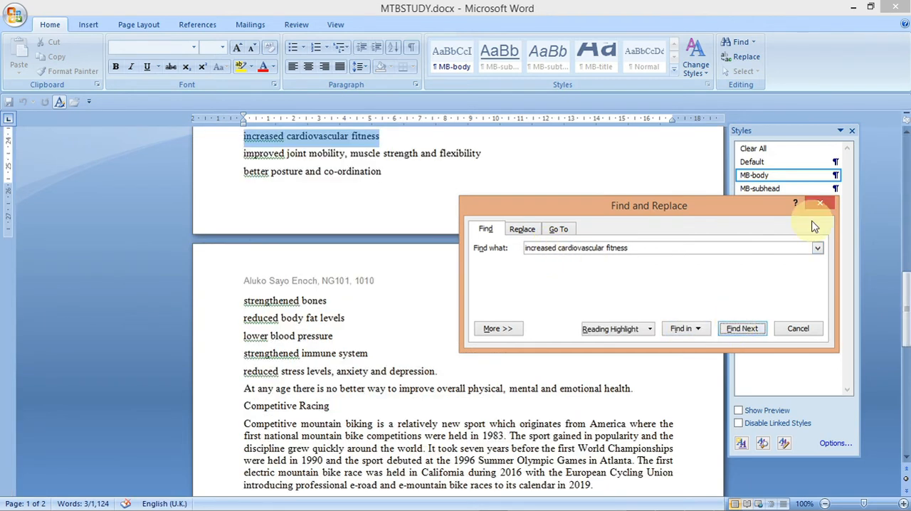
click(821, 206)
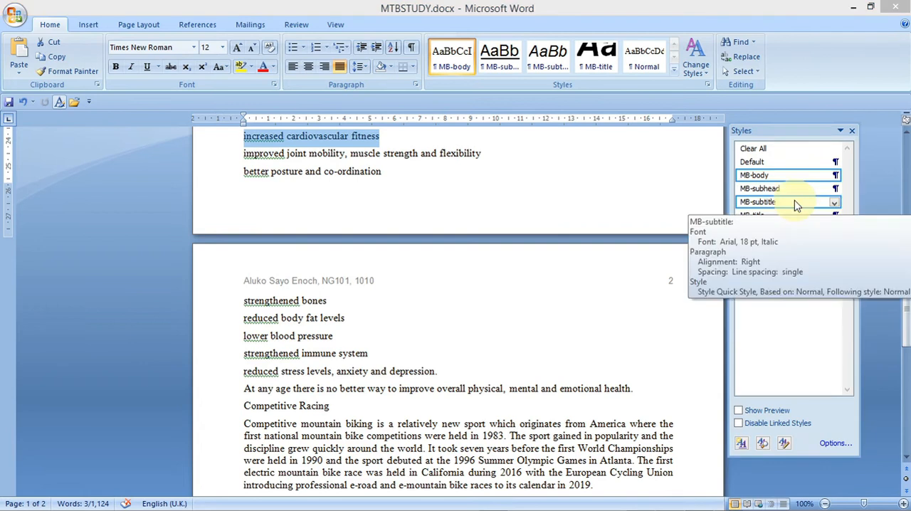
- Apply square bullets to the list from 'increased cardiovascular fitness' to 'reduced stress levels, anxiety and depression.'
key(super+c)
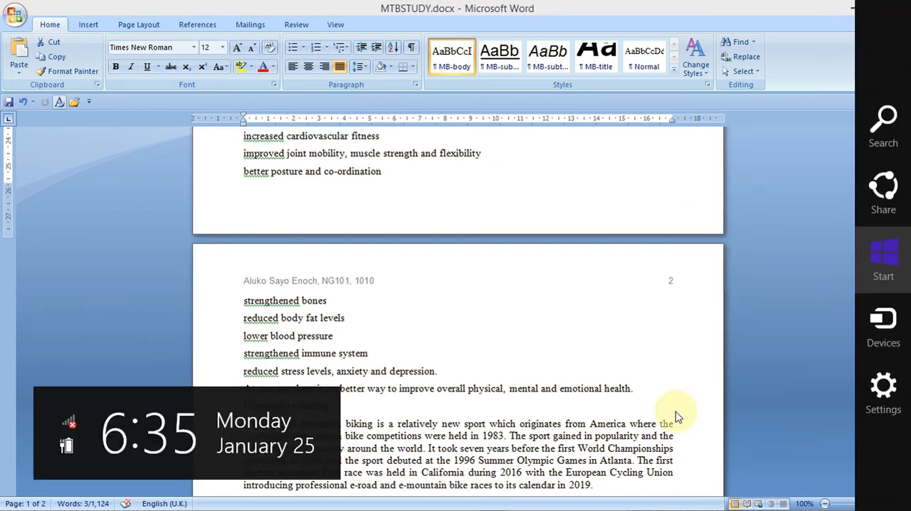
key(Escape)
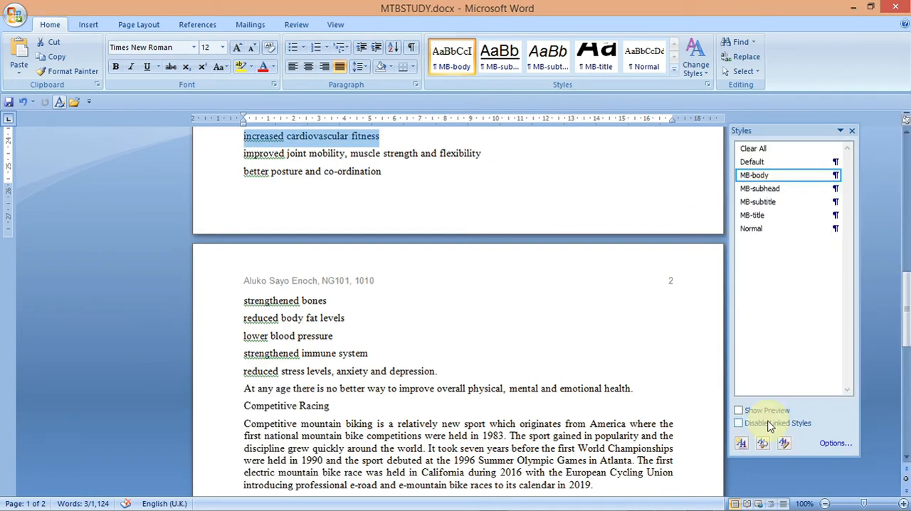
click(244, 137)
drag(241, 136, 441, 373)
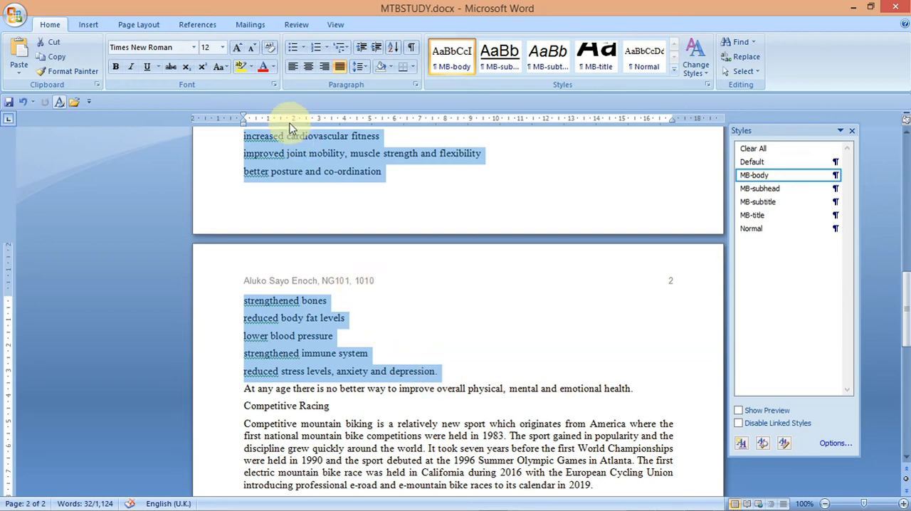
click(303, 48)
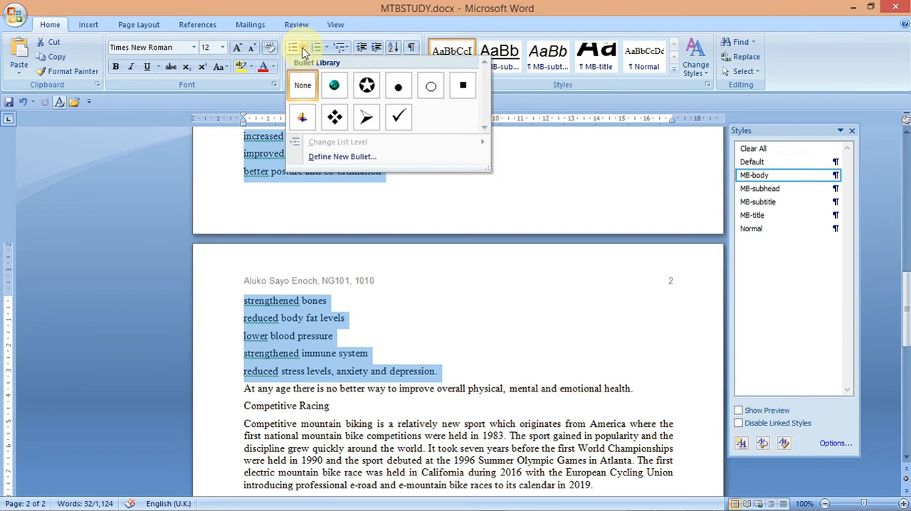
click(464, 87)
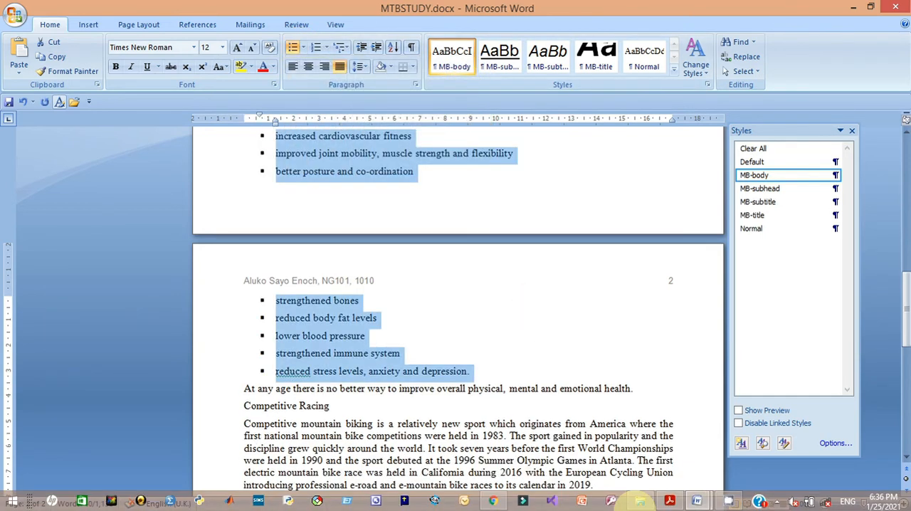
- Indent the bulleted list 2 cm from the left margin, keeping the hanging indent and single spacing with no space between items
click(669, 501)
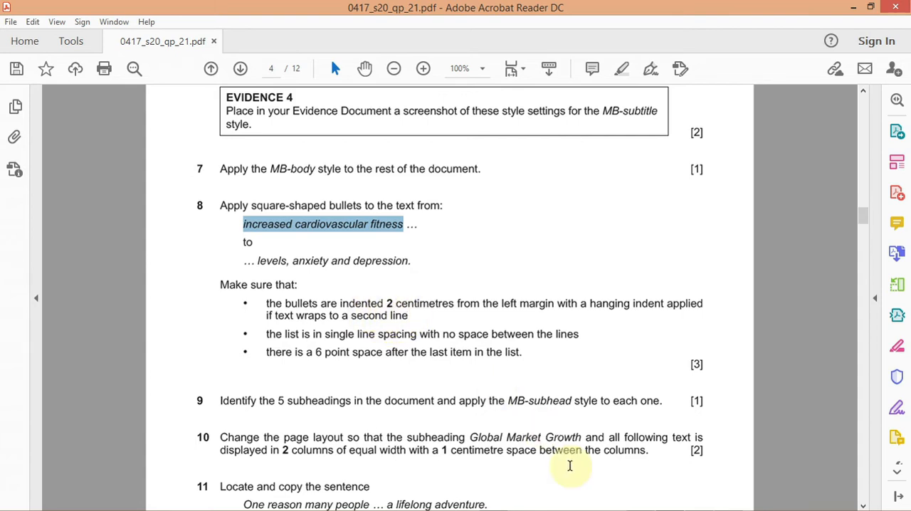
mouse_move(648, 501)
mouse_move(696, 502)
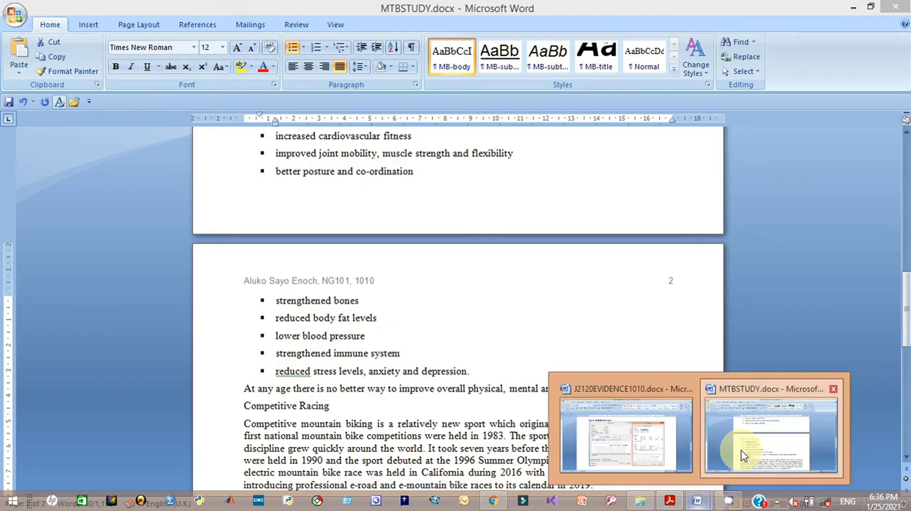
click(741, 450)
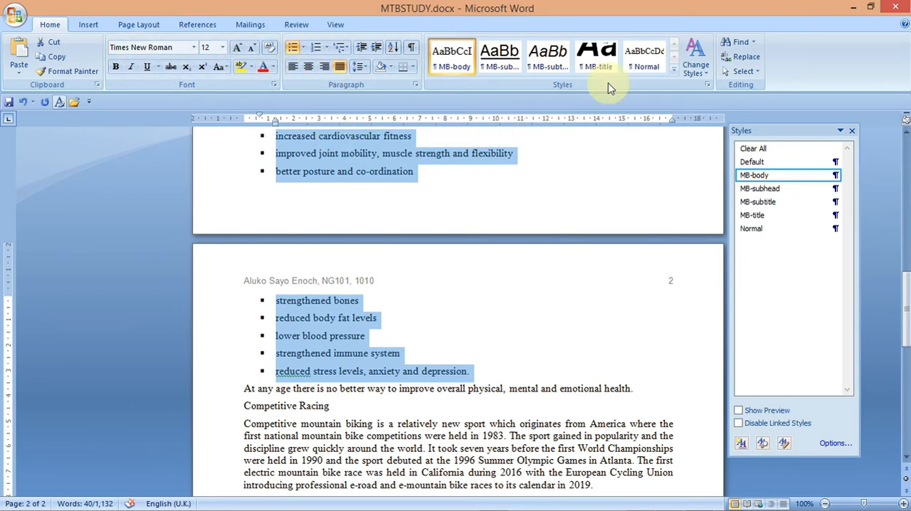
click(416, 85)
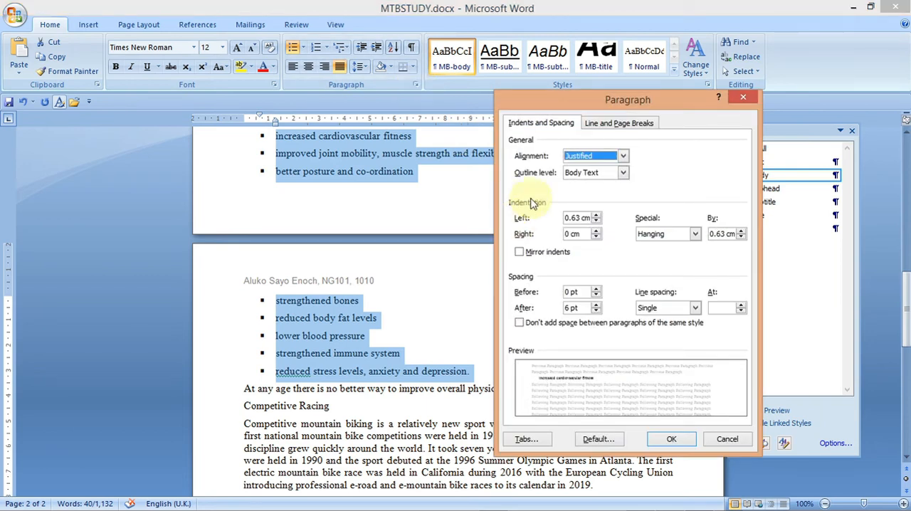
click(596, 216)
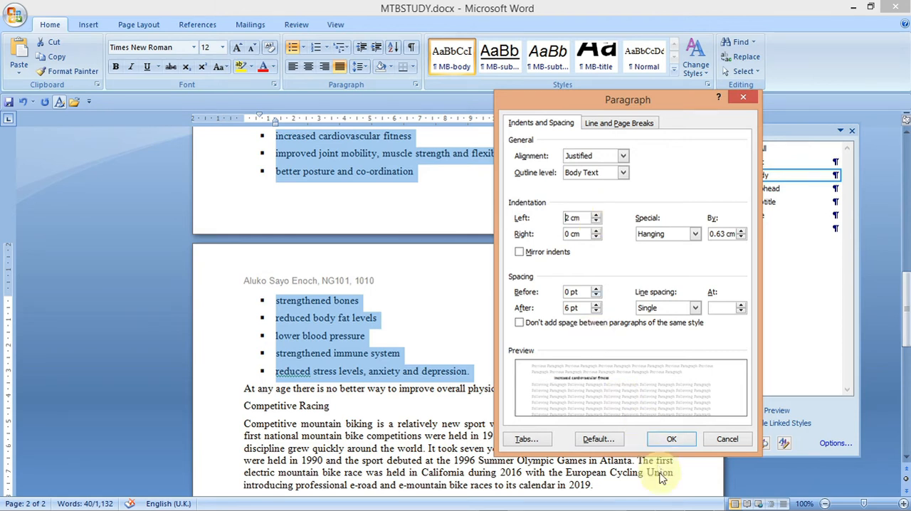
mouse_move(662, 502)
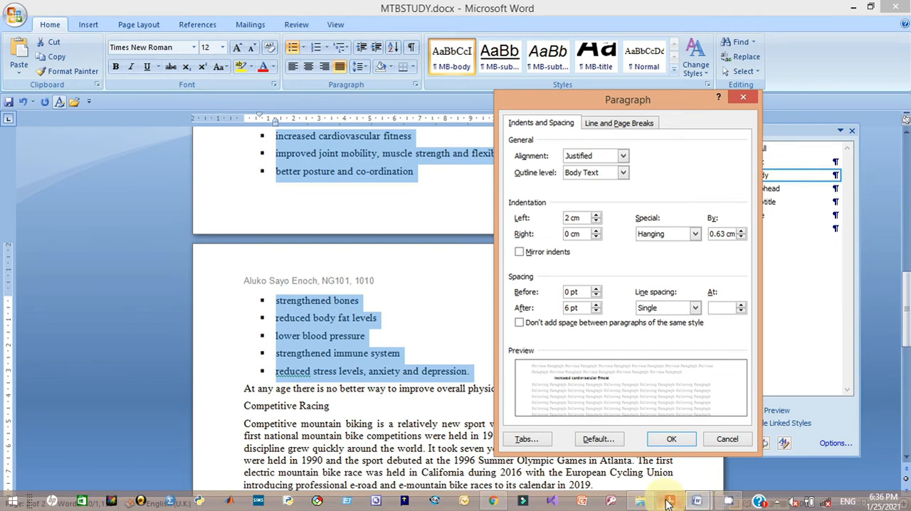
mouse_move(662, 469)
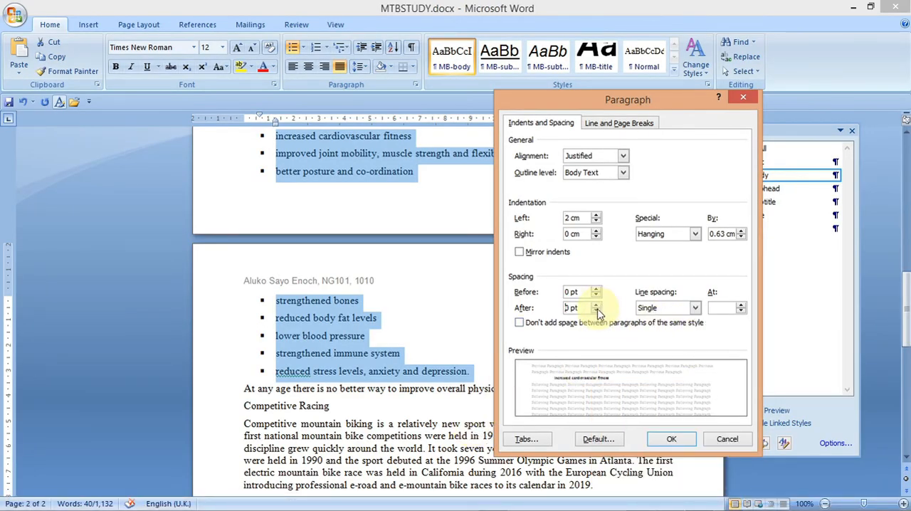
click(674, 444)
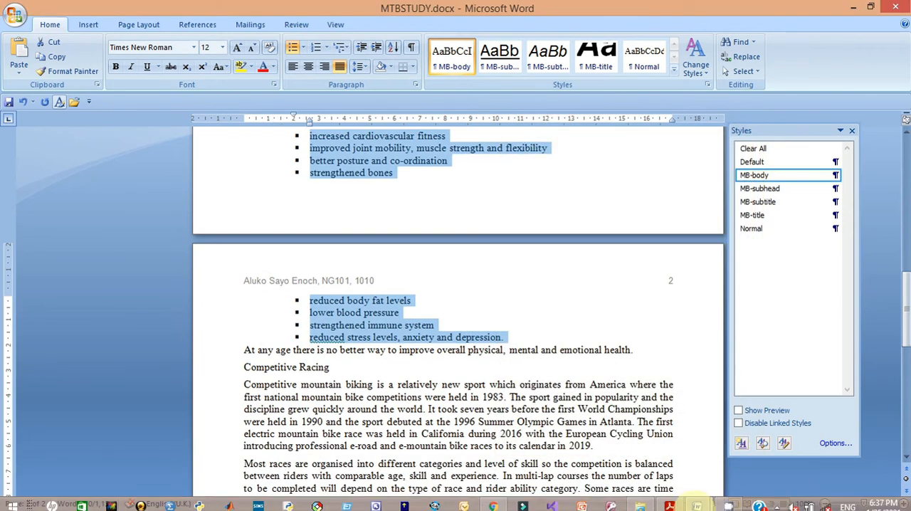
- Add a 6 pt space after the last list item 'reduced stress levels, anxiety and depression.'
click(666, 462)
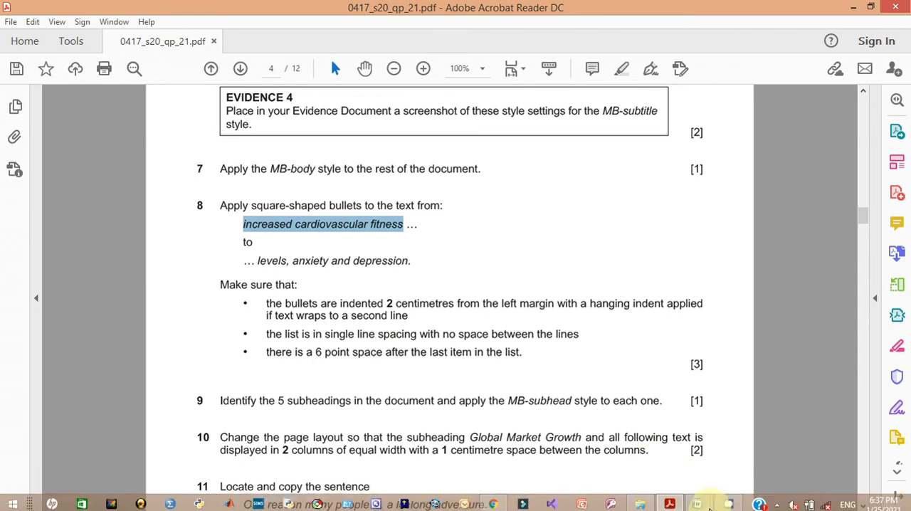
mouse_move(699, 504)
click(754, 455)
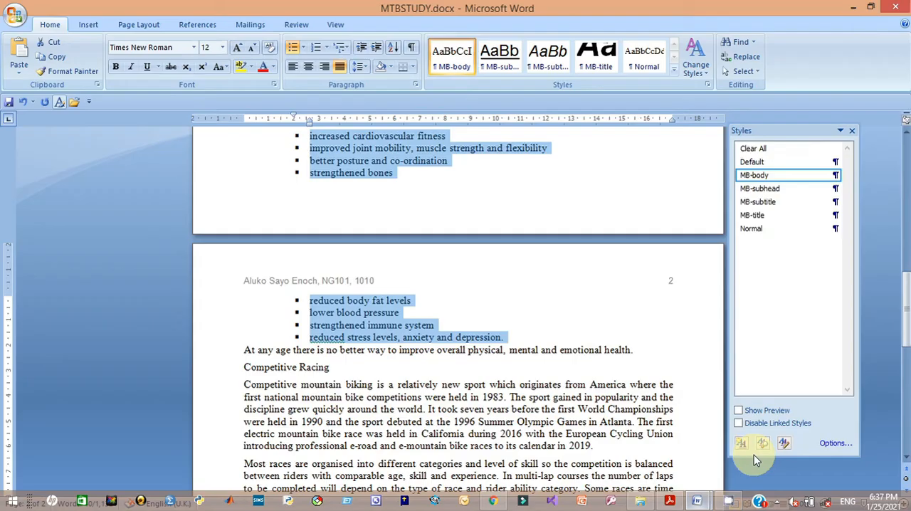
click(514, 340)
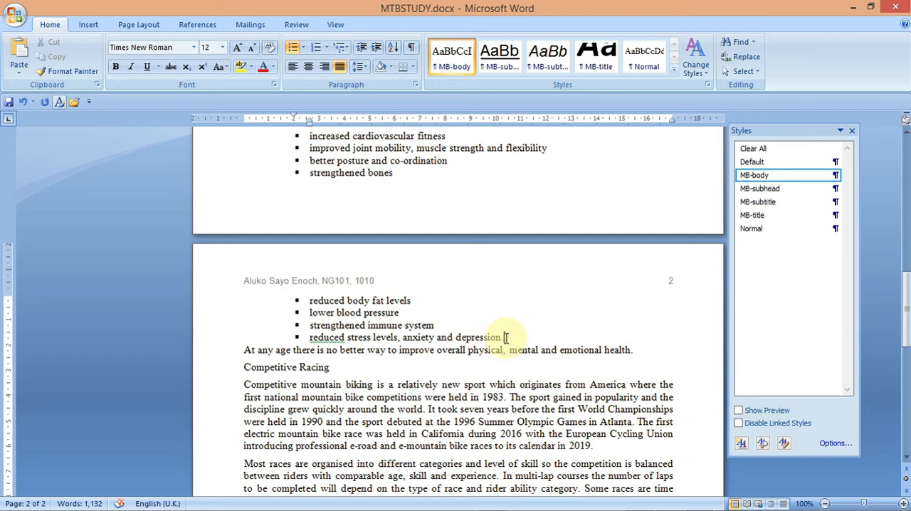
click(415, 85)
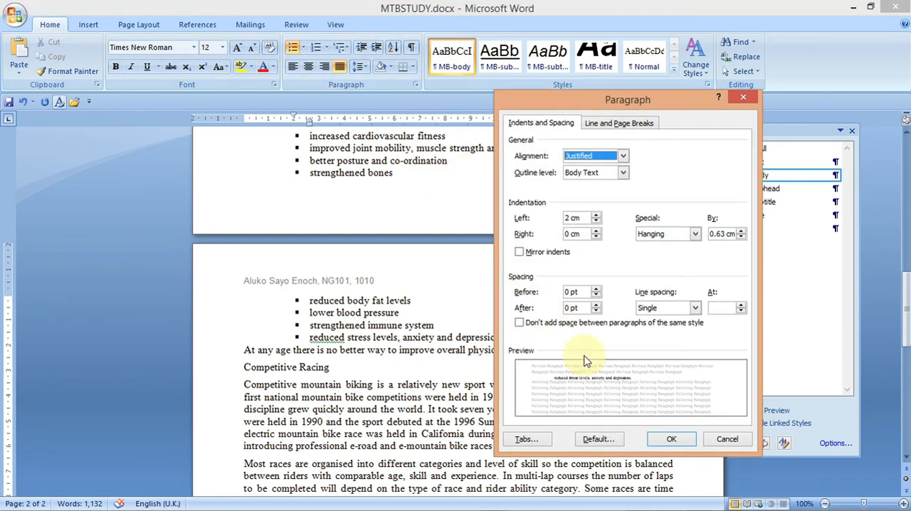
click(597, 312)
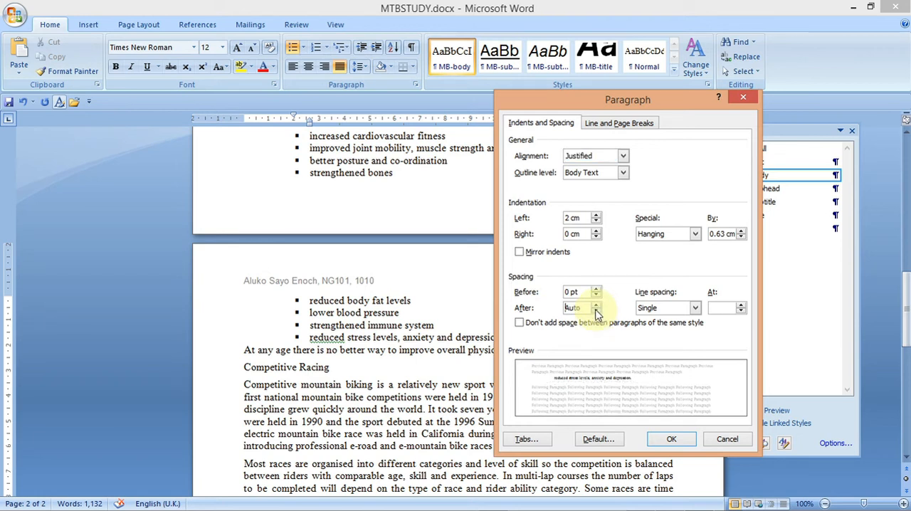
click(596, 304)
click(595, 305)
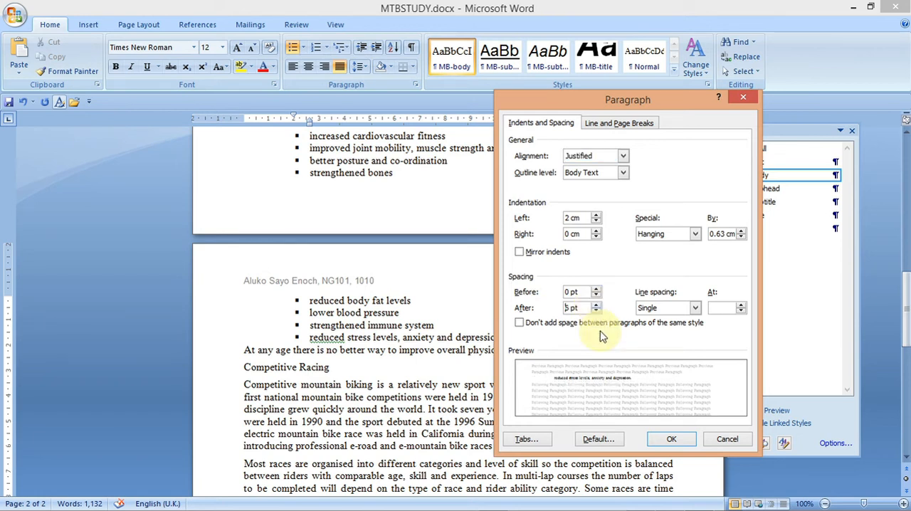
click(663, 442)
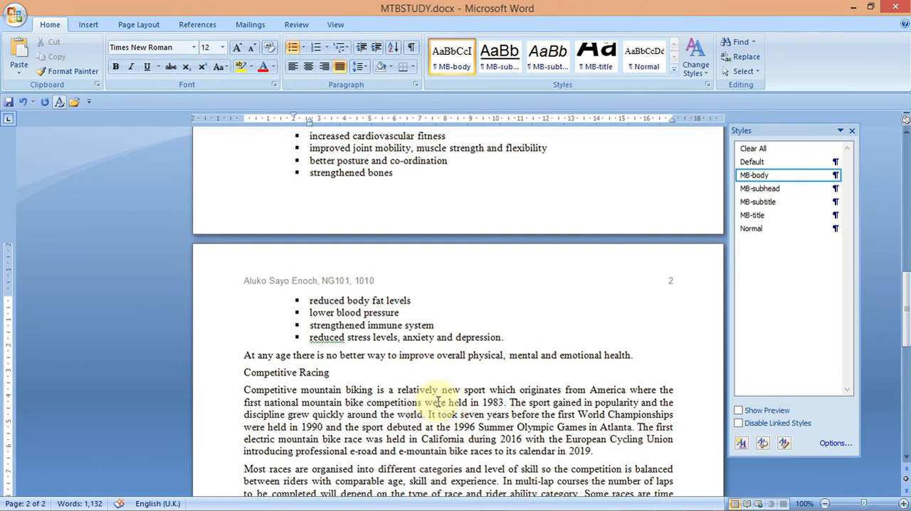
- Apply the MB-subhead style to the 'Global Market Growth' subheading
click(437, 402)
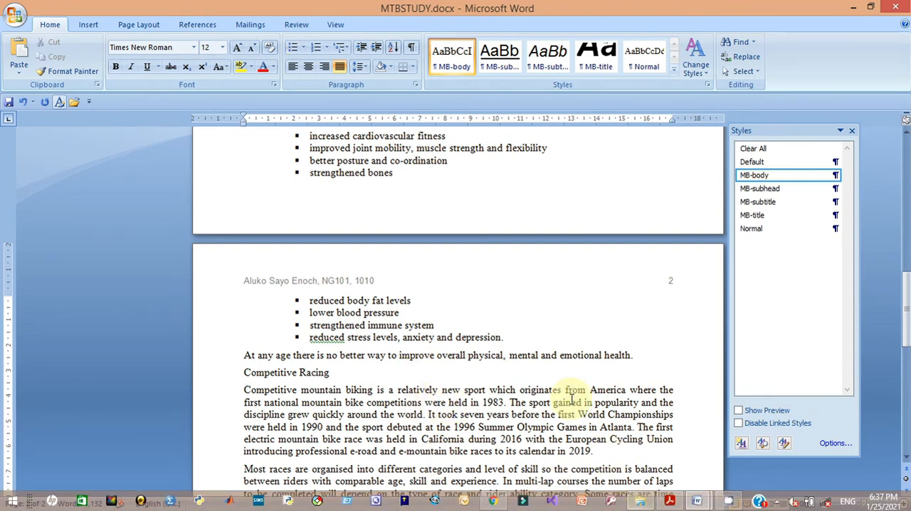
click(676, 504)
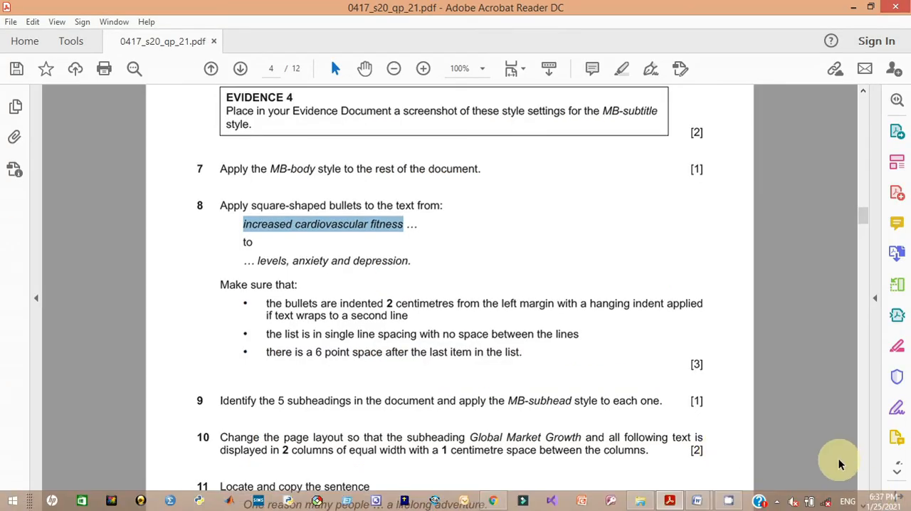
scroll(861, 505, down, 8)
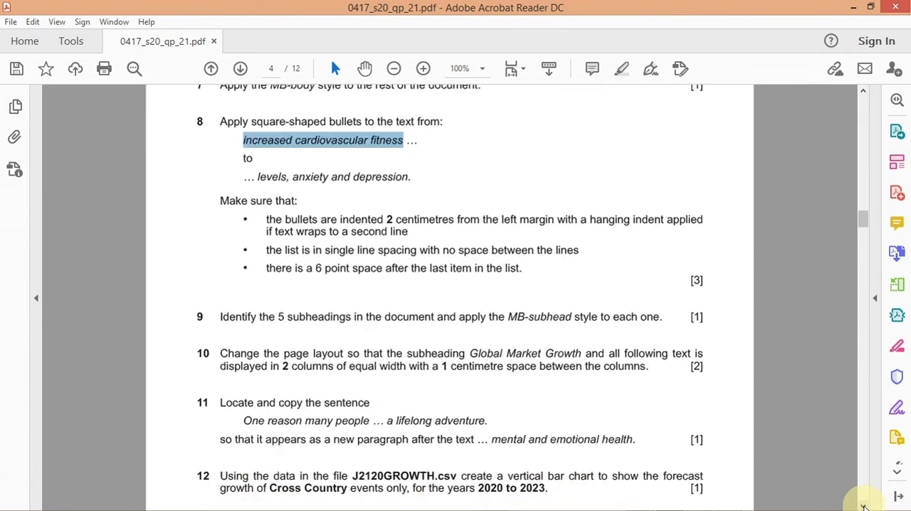
scroll(863, 506, down, 1)
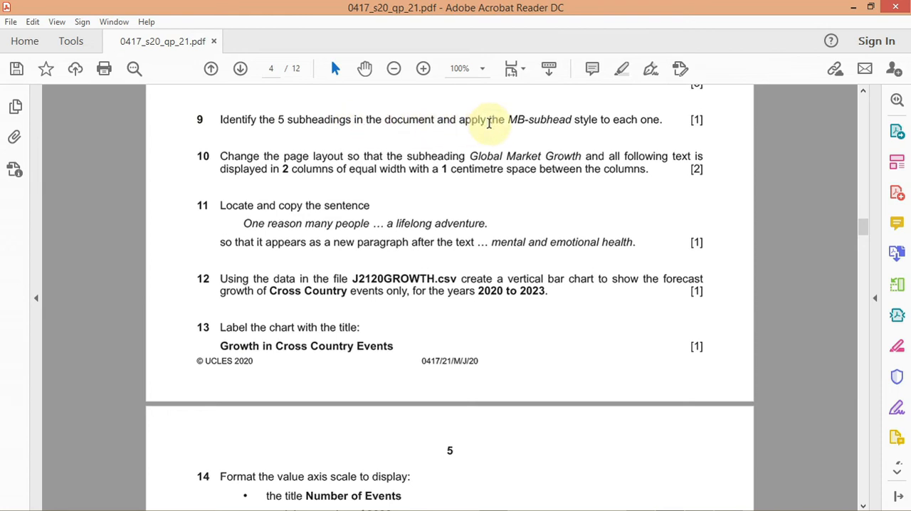
mouse_move(683, 502)
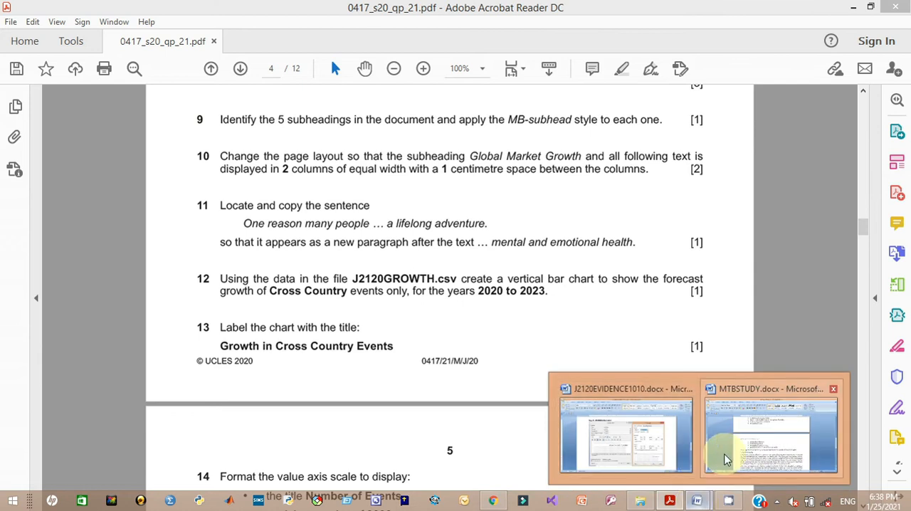
mouse_move(725, 457)
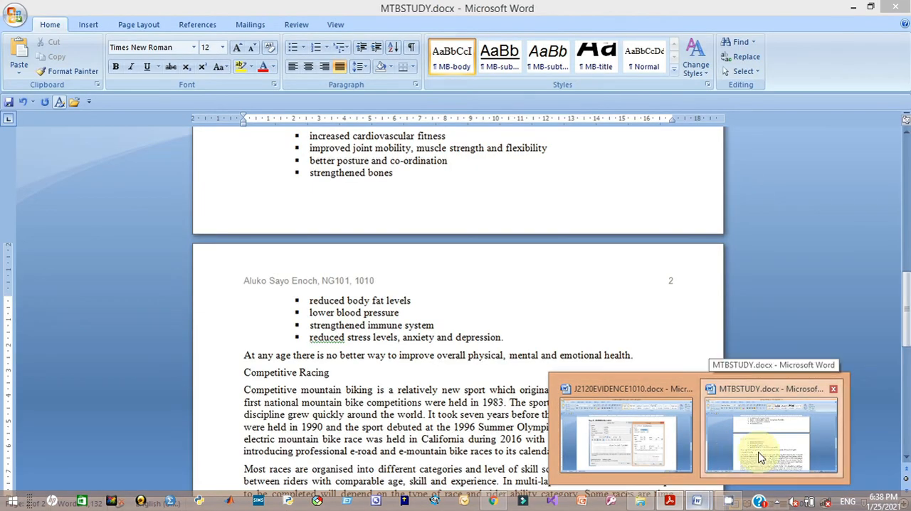
click(756, 455)
drag(905, 329, 898, 205)
click(354, 351)
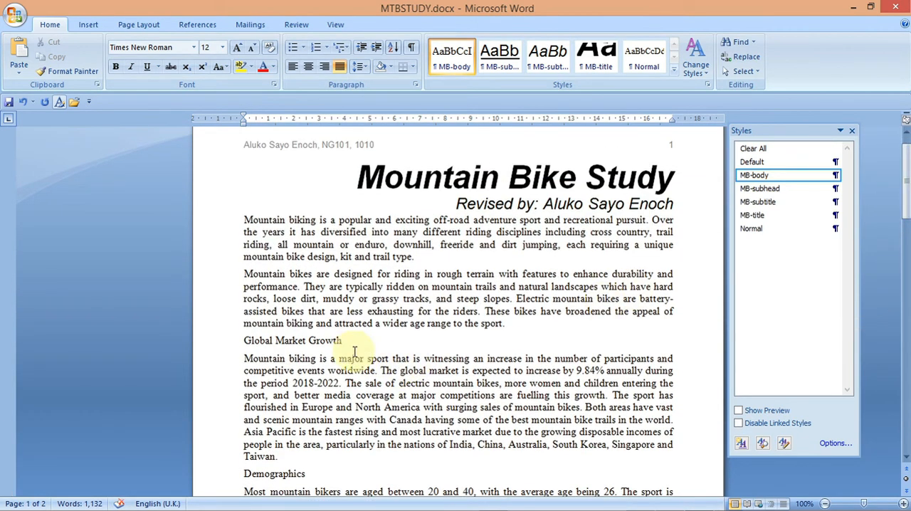
drag(347, 342, 244, 343)
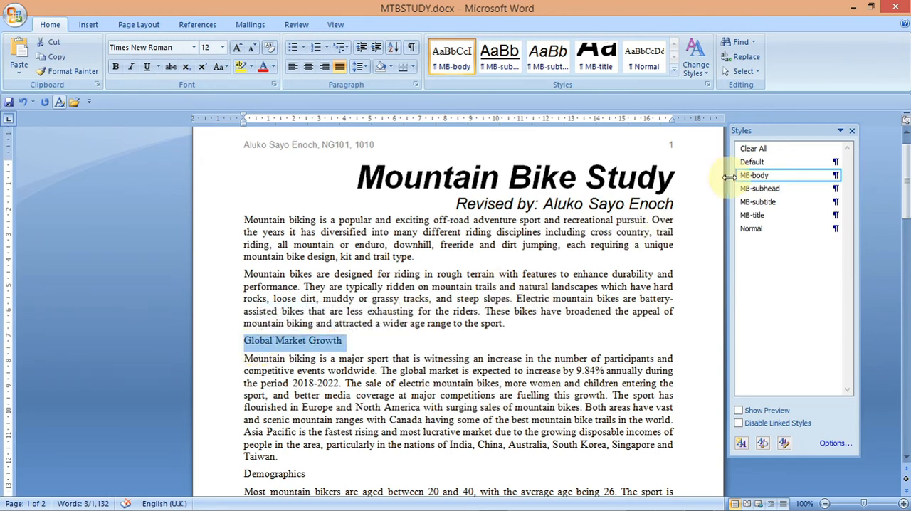
click(757, 189)
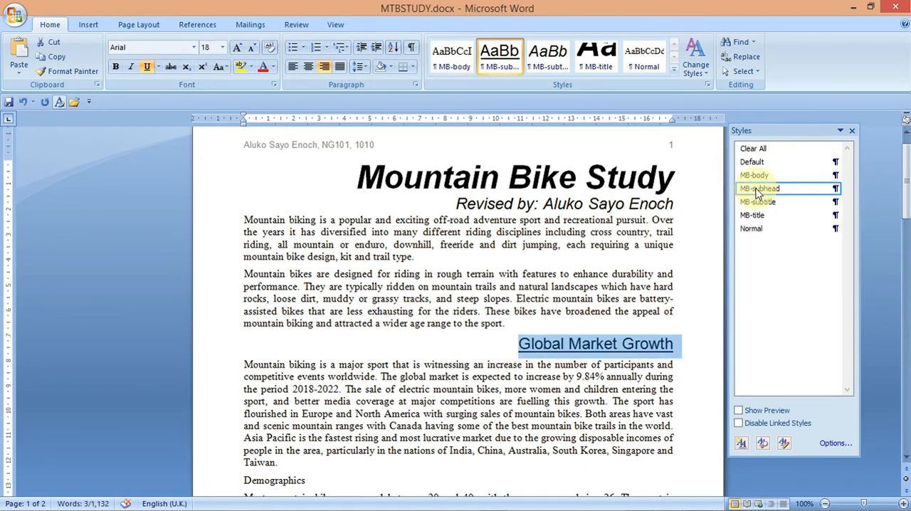
- Review the MB-subhead specifications in the question paper's house style table
mouse_move(711, 503)
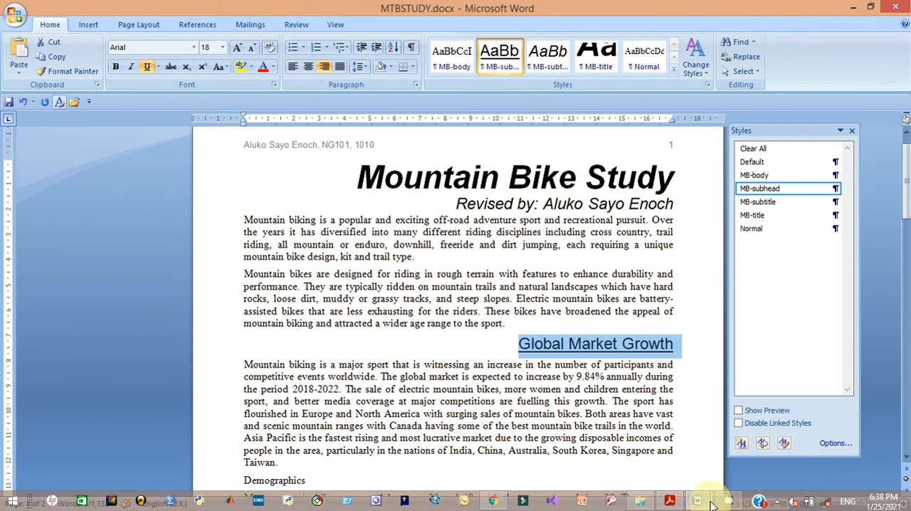
mouse_move(670, 503)
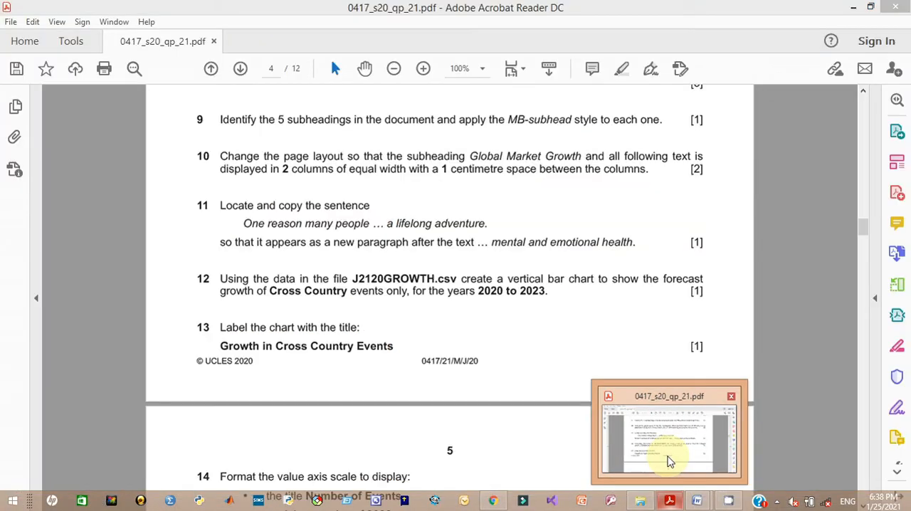
click(668, 461)
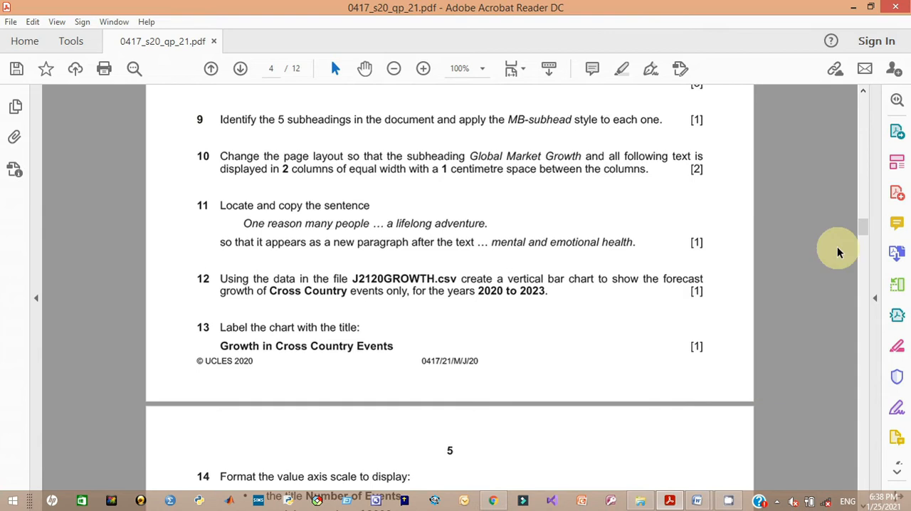
drag(861, 226, 858, 181)
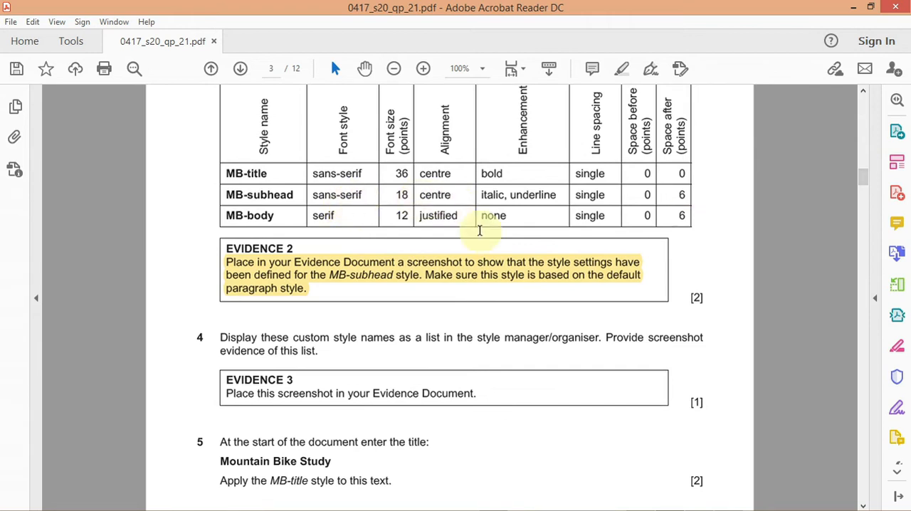
mouse_move(718, 507)
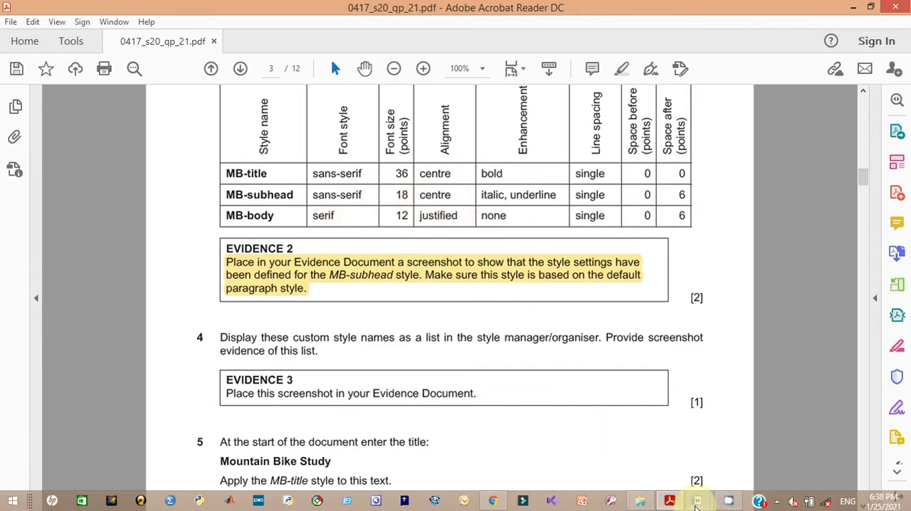
click(664, 462)
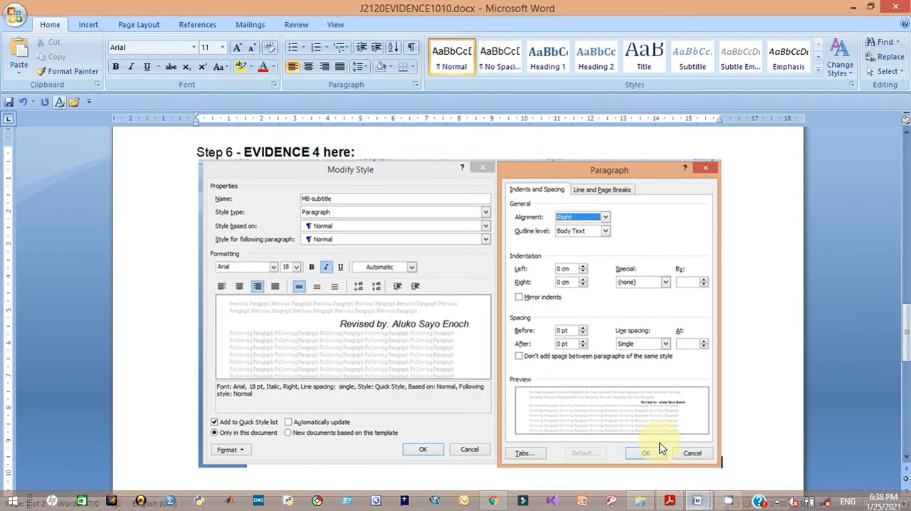
mouse_move(702, 500)
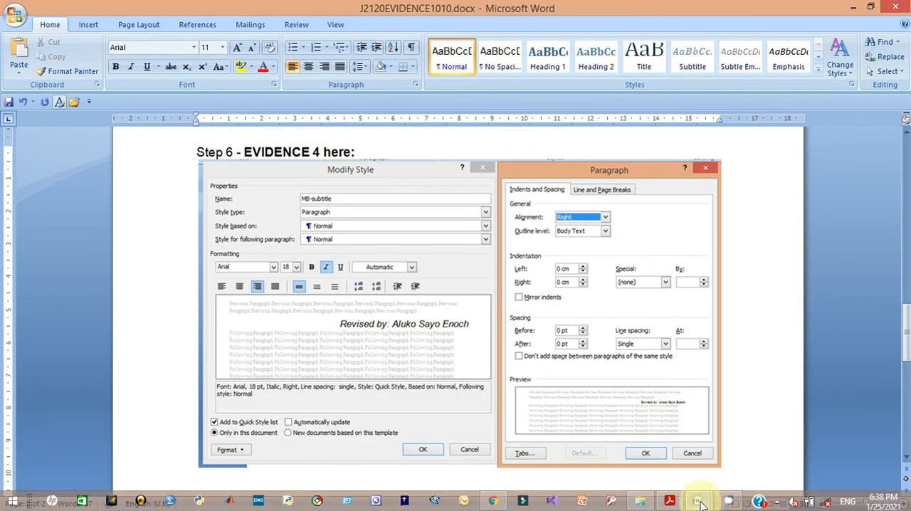
click(759, 449)
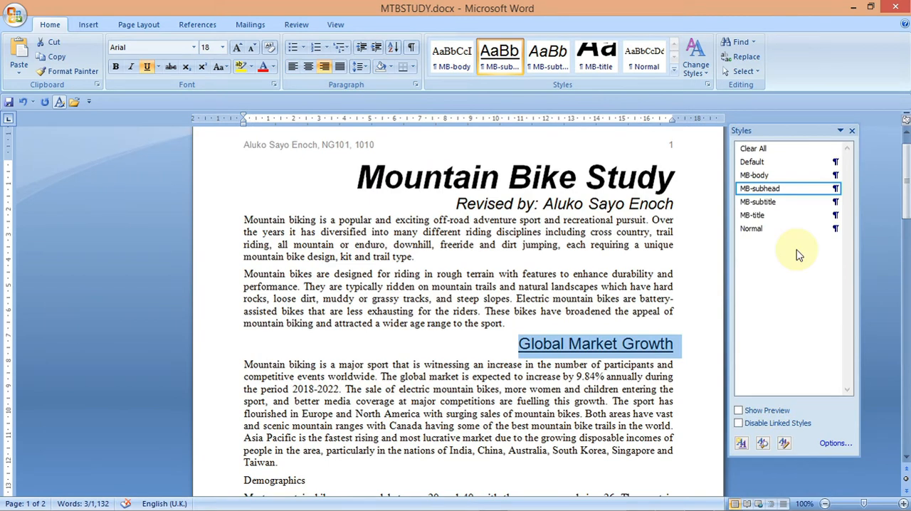
- Open the MB-subhead style for modification and make its font italic
right_click(768, 191)
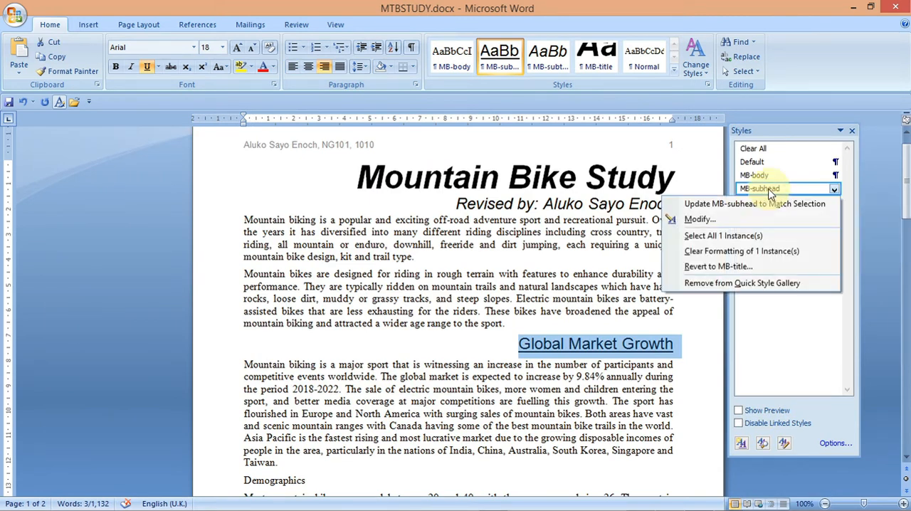
click(699, 219)
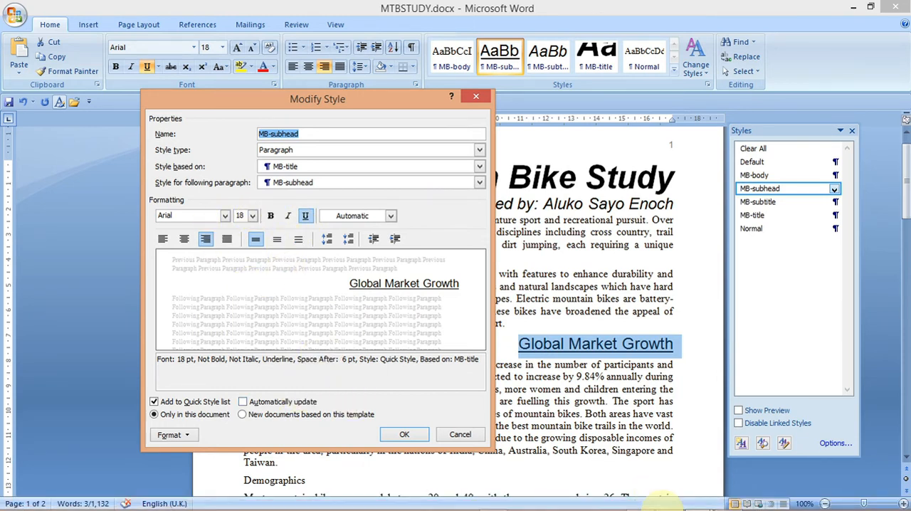
mouse_move(669, 501)
click(663, 469)
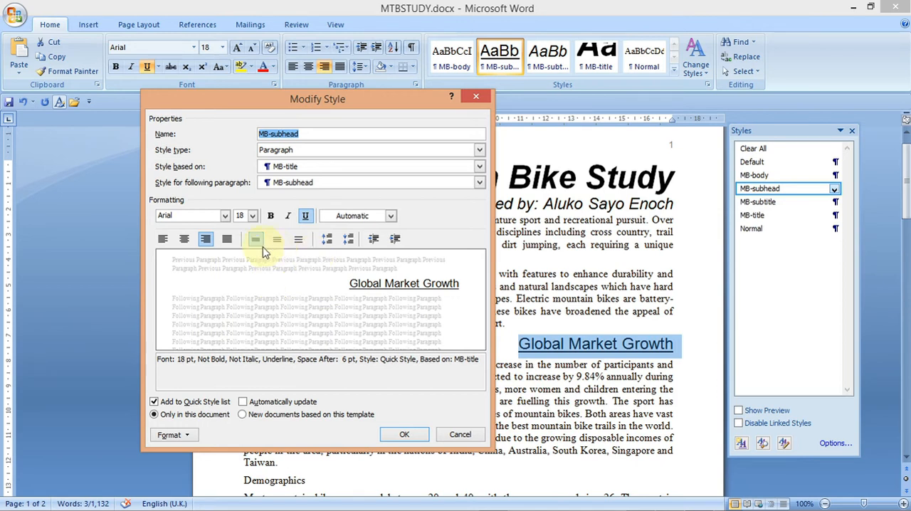
click(286, 217)
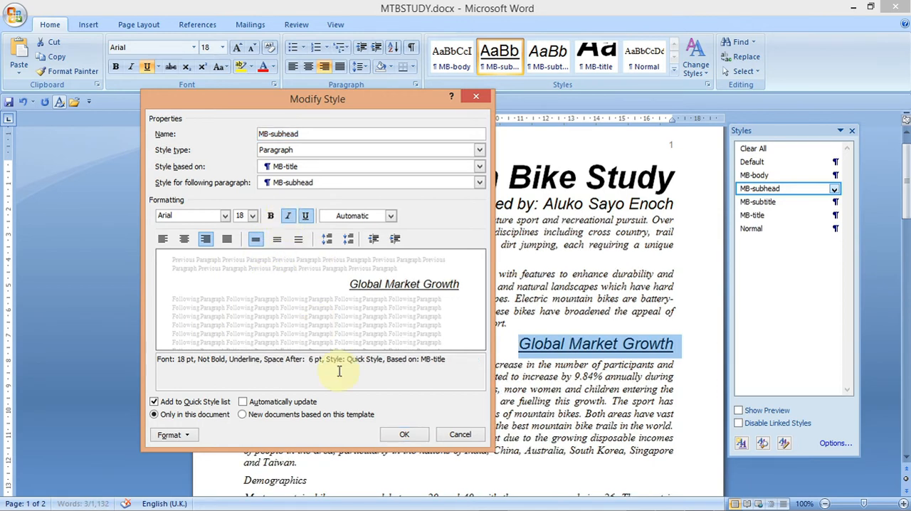
- Set the MB-subhead style's paragraph alignment to centred, checking the question paper's specification, and confirm the style changes
click(169, 434)
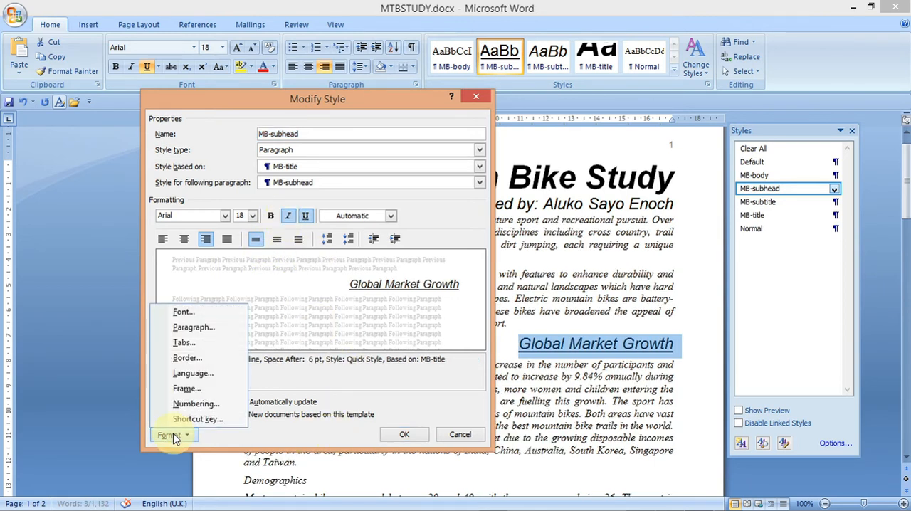
click(198, 335)
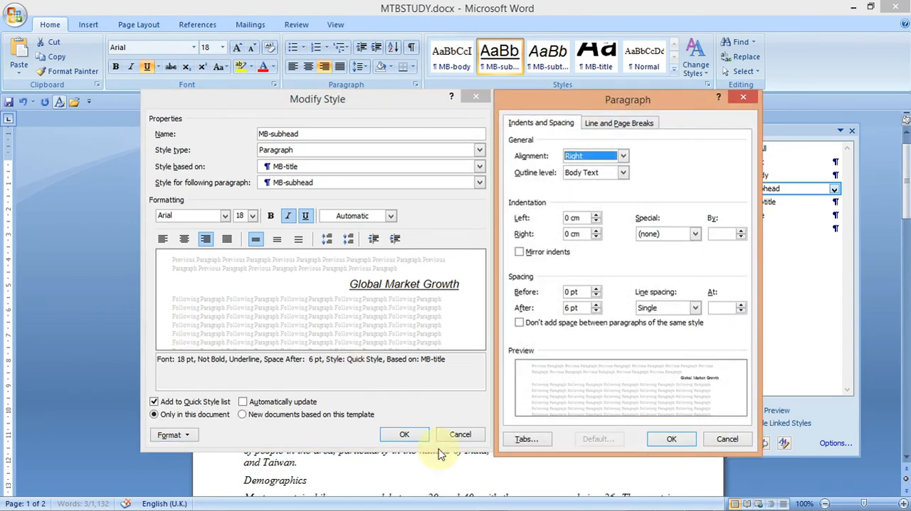
mouse_move(668, 500)
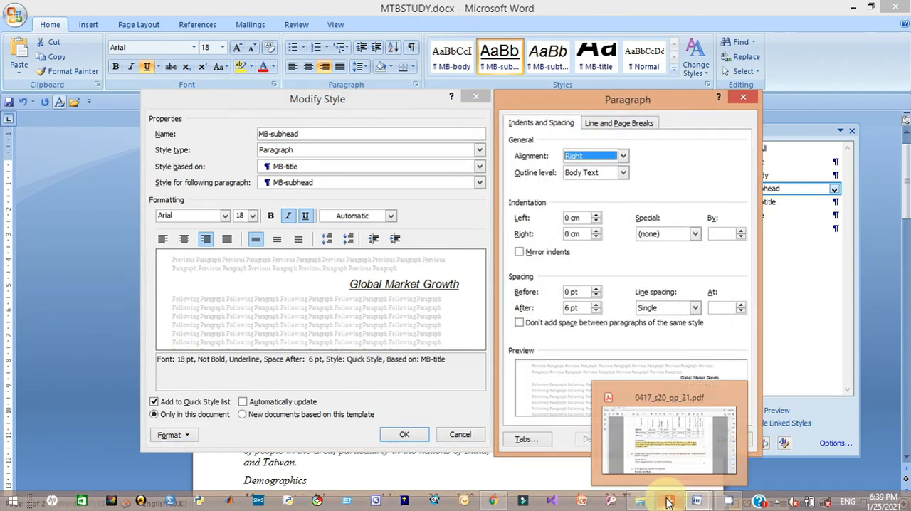
click(665, 471)
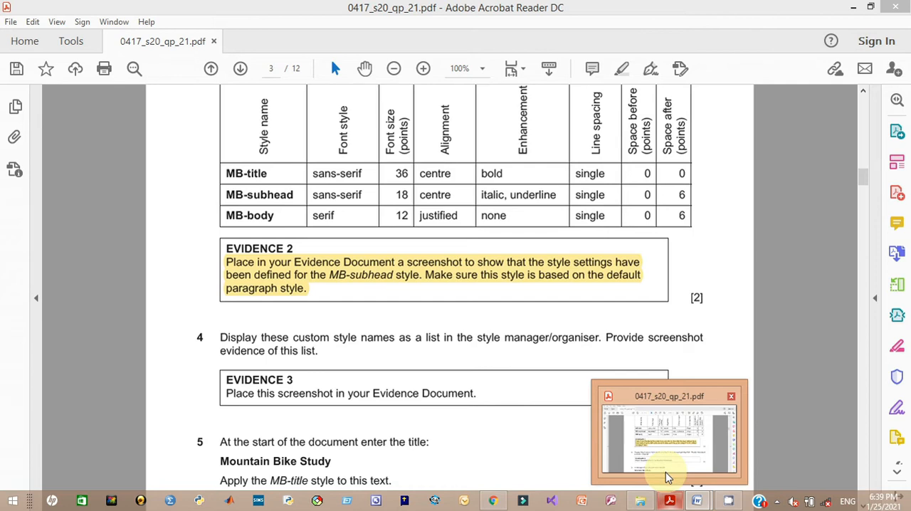
key(alt+Tab)
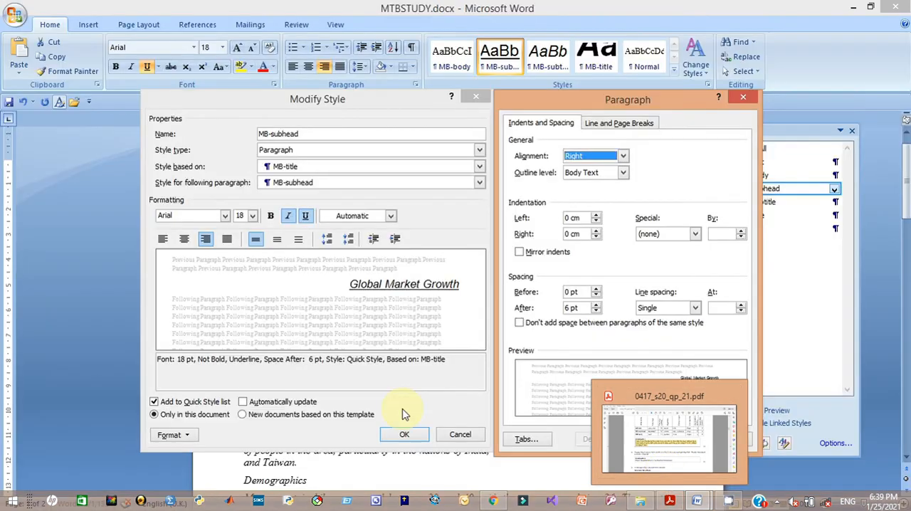
click(623, 155)
click(613, 178)
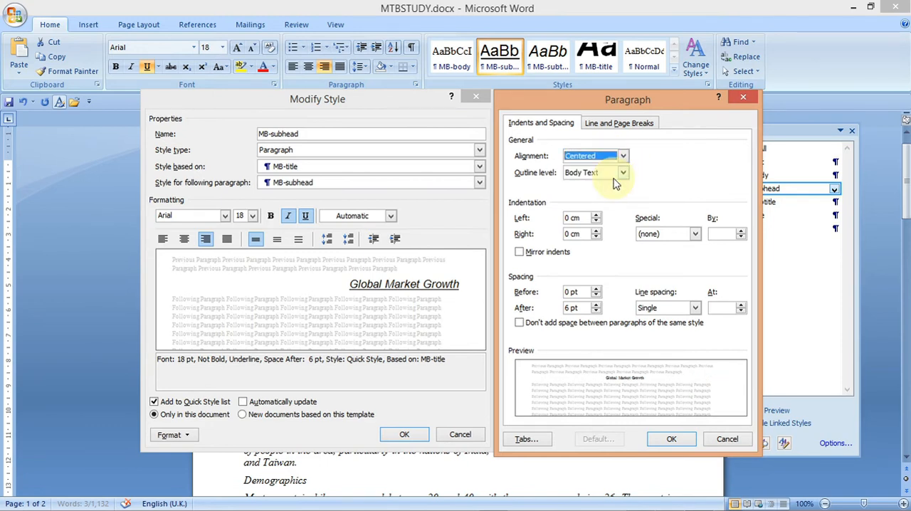
click(671, 439)
click(411, 436)
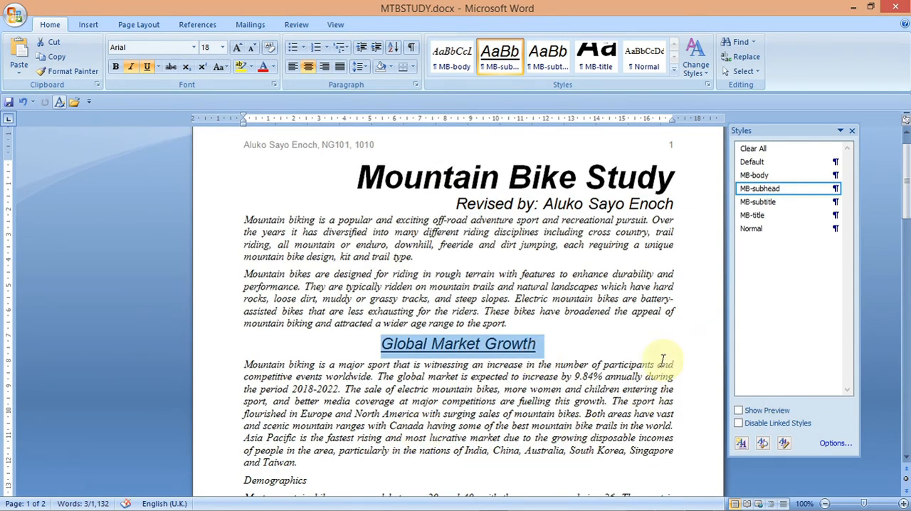
- Apply the MB-subhead style to the 'Demographics' subheading
drag(907, 216, 905, 241)
drag(902, 245, 901, 252)
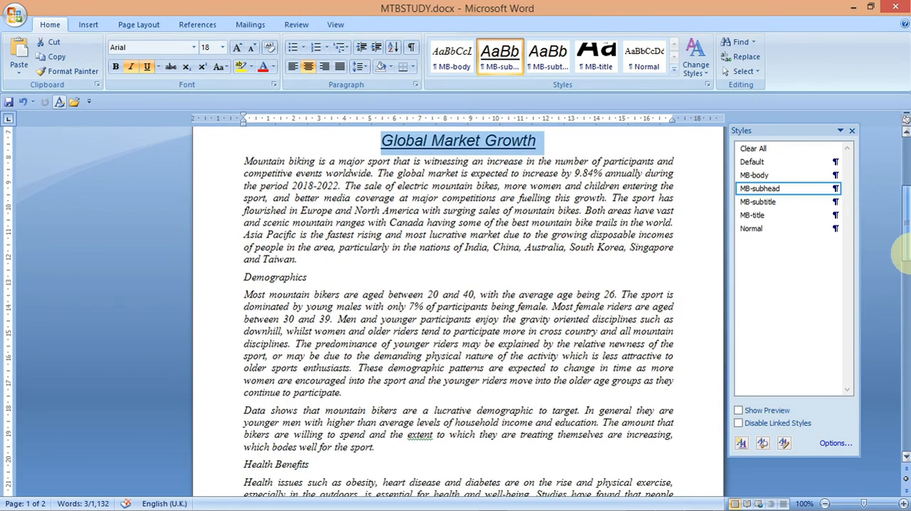
click(317, 277)
drag(317, 277, 242, 279)
click(754, 175)
click(779, 189)
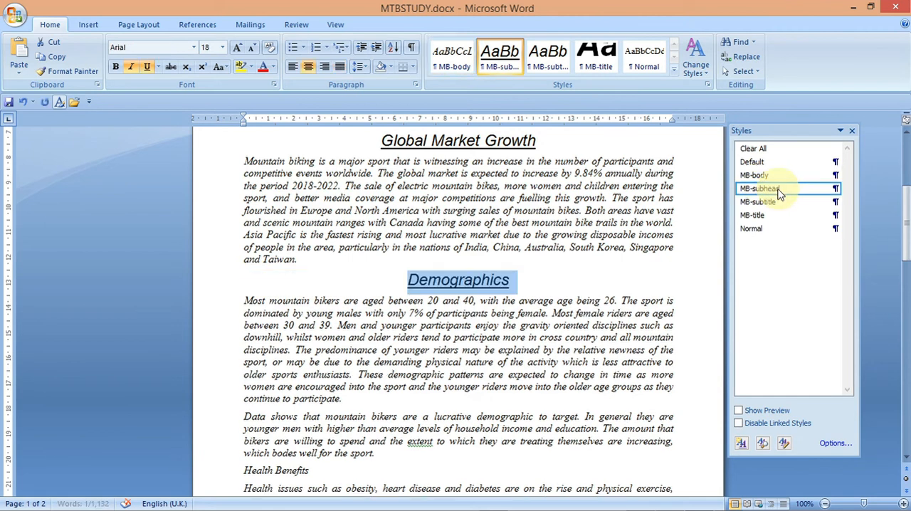
- Apply the MB-subhead style to the 'Health Benefits' and 'Competitive Racing' subheadings
drag(905, 253, 907, 298)
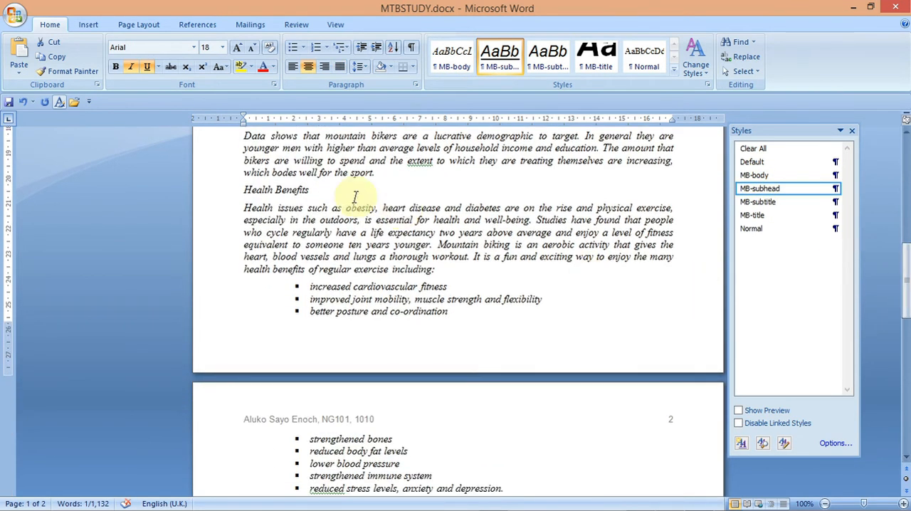
drag(316, 190, 243, 191)
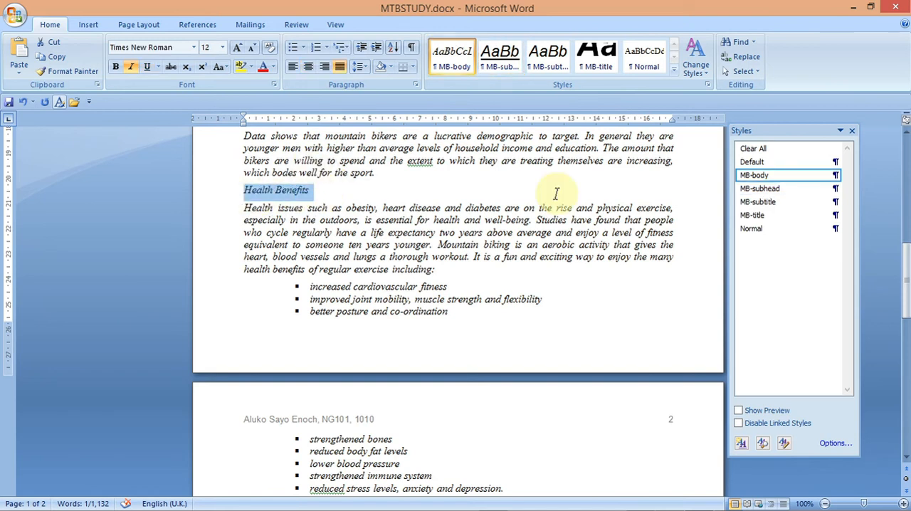
click(783, 190)
drag(905, 268, 903, 326)
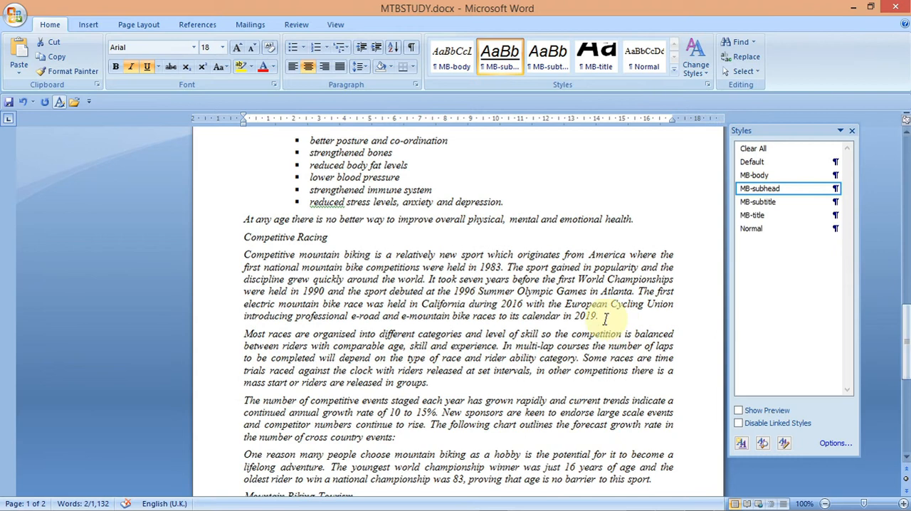
drag(342, 244, 244, 238)
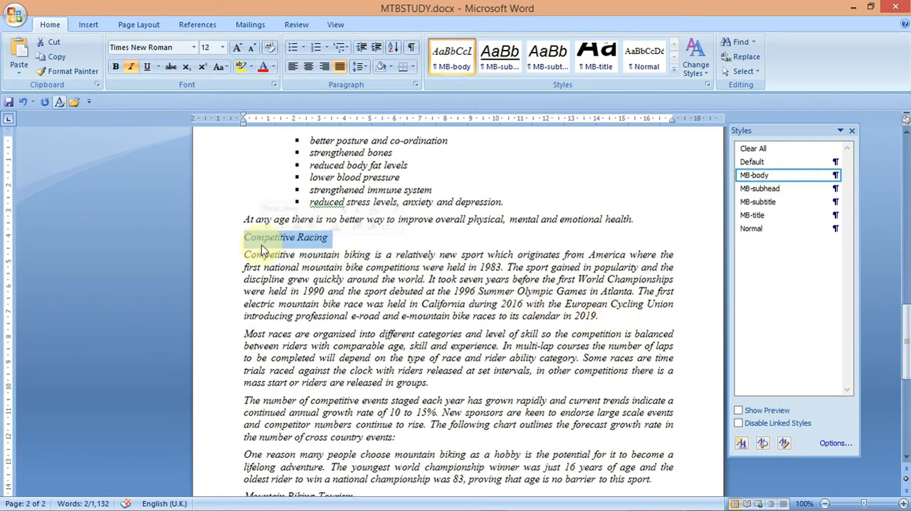
click(757, 192)
- Apply the MB-subhead style to the 'Mountain Biking Tourism' subheading
drag(905, 343, 908, 388)
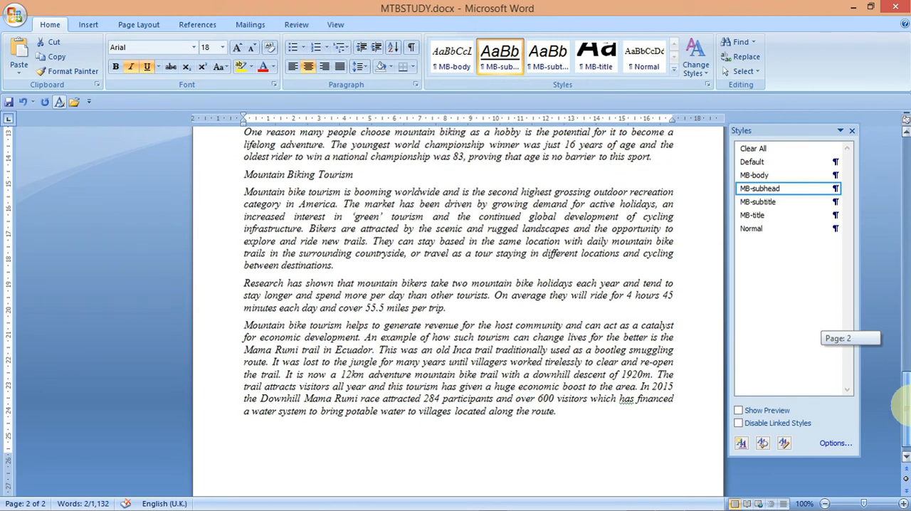
drag(353, 175, 243, 176)
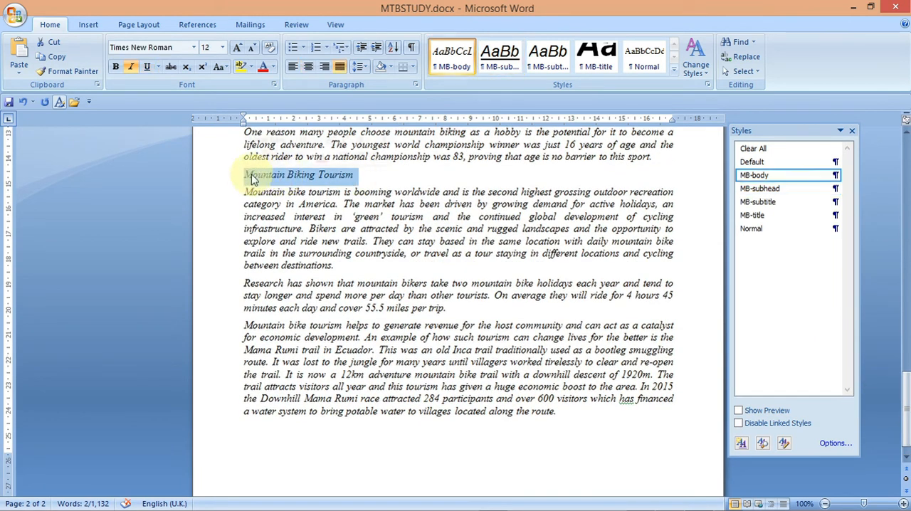
click(760, 188)
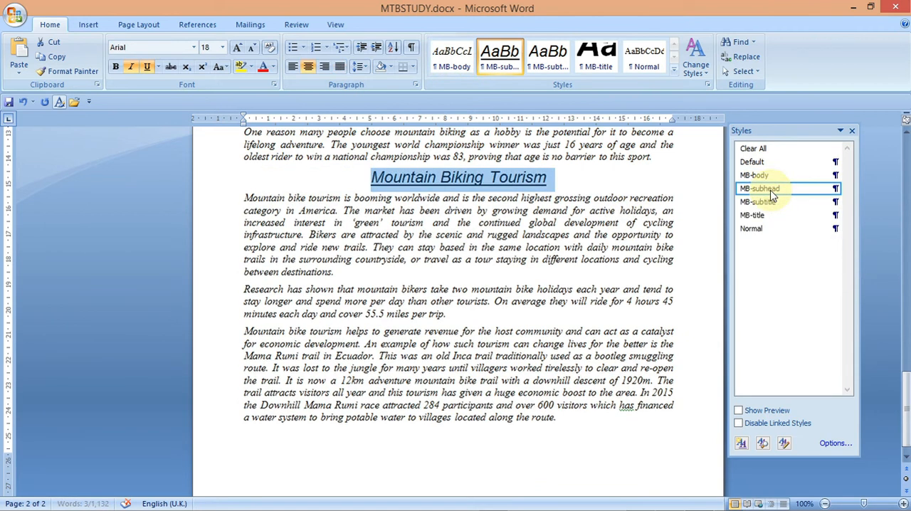
click(573, 461)
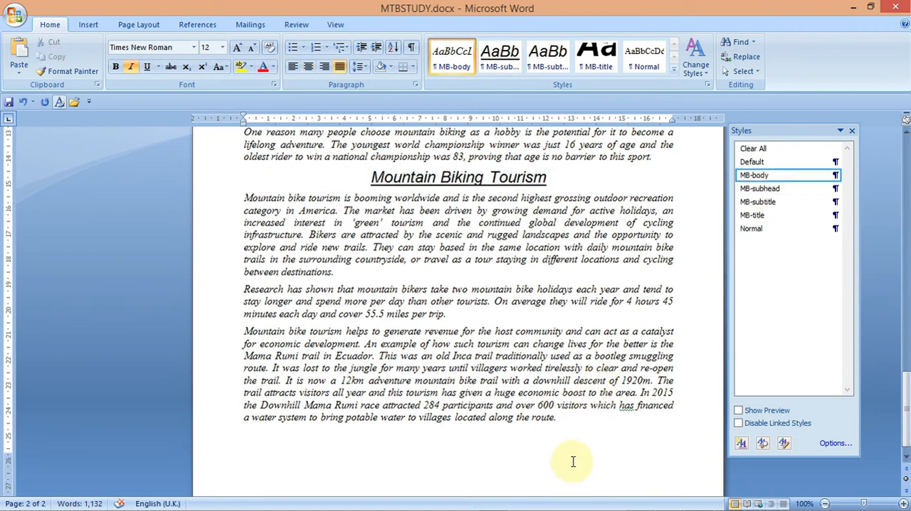
- Review the next tasks in the question paper, including the two-column layout instruction
mouse_move(649, 505)
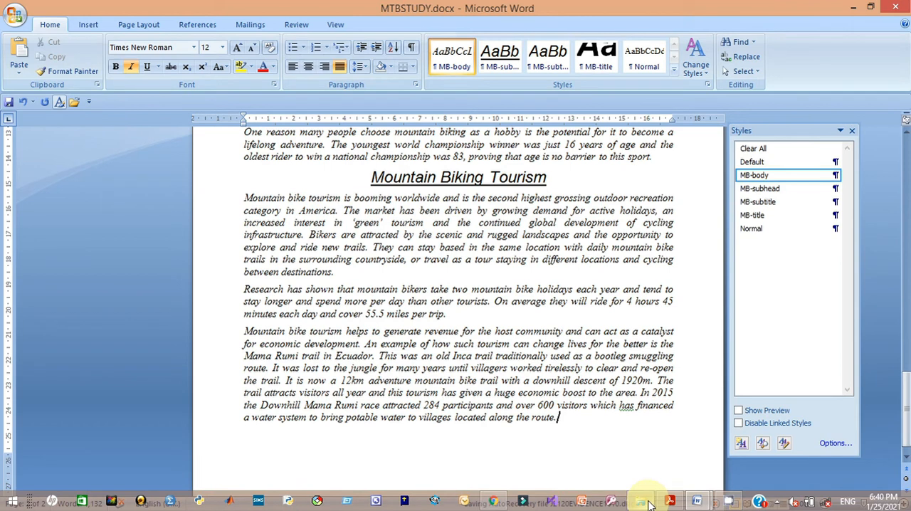
click(669, 500)
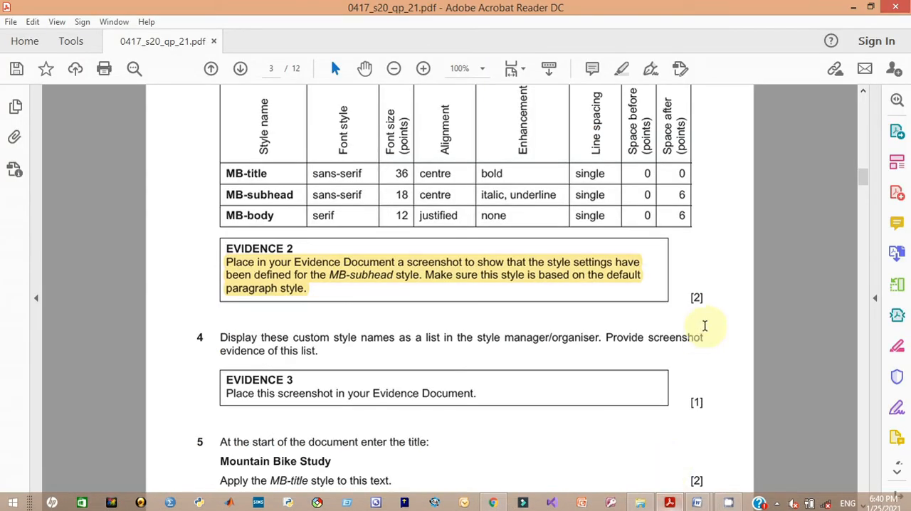
drag(866, 183, 868, 234)
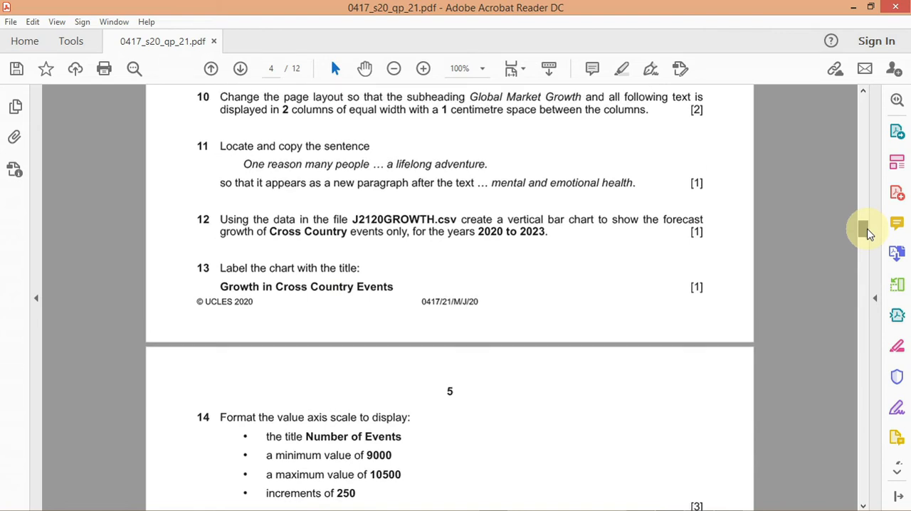
drag(868, 235, 868, 231)
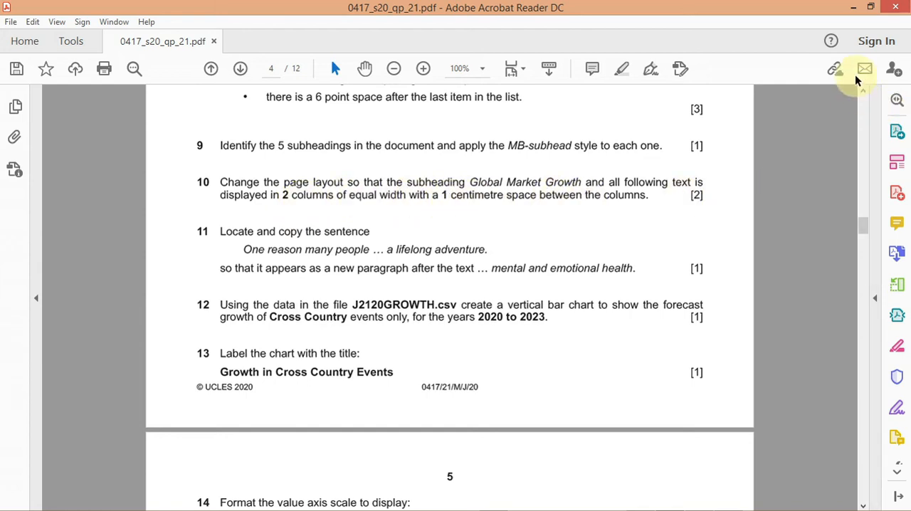
click(852, 8)
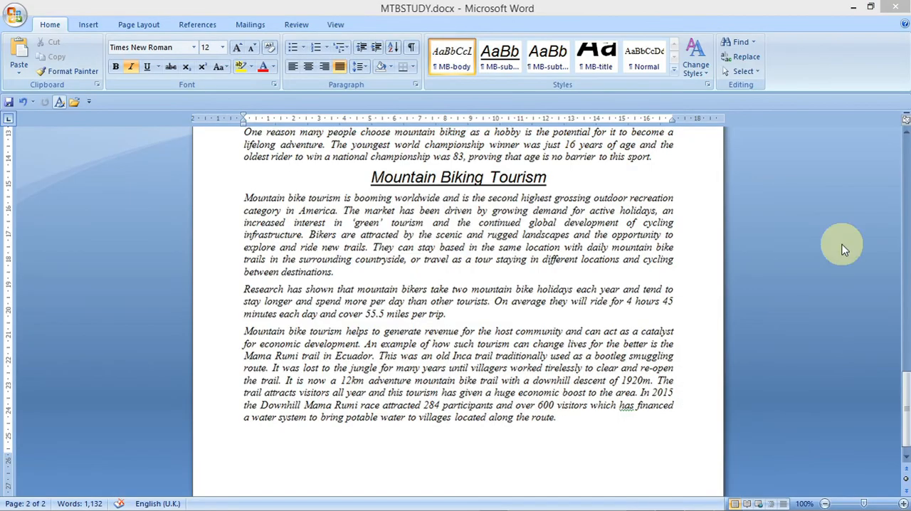
- Select the text from 'Global Market Growth' to the end and choose a two-column layout with equal column width
mouse_move(900, 417)
mouse_down()
mouse_move(896, 301)
mouse_move(874, 195)
mouse_up()
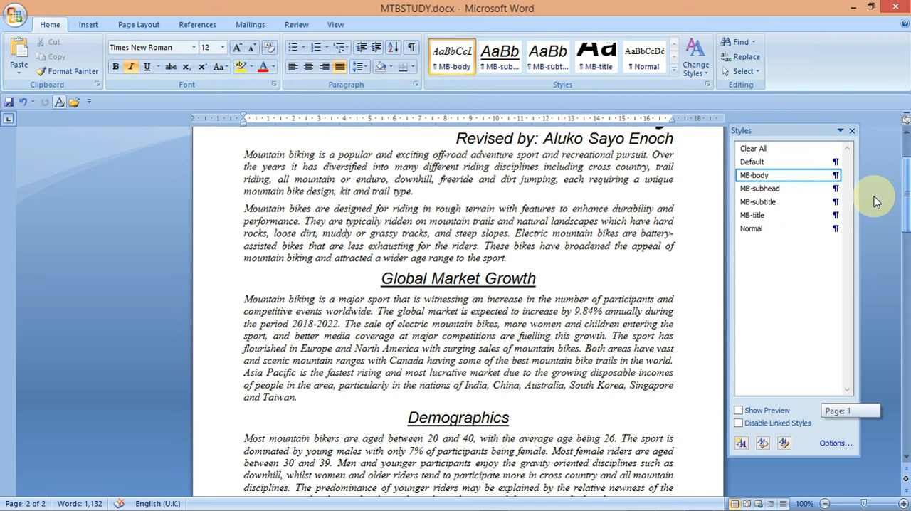
mouse_move(380, 277)
mouse_down()
mouse_move(431, 417)
mouse_move(417, 494)
mouse_move(525, 507)
mouse_move(594, 433)
mouse_up()
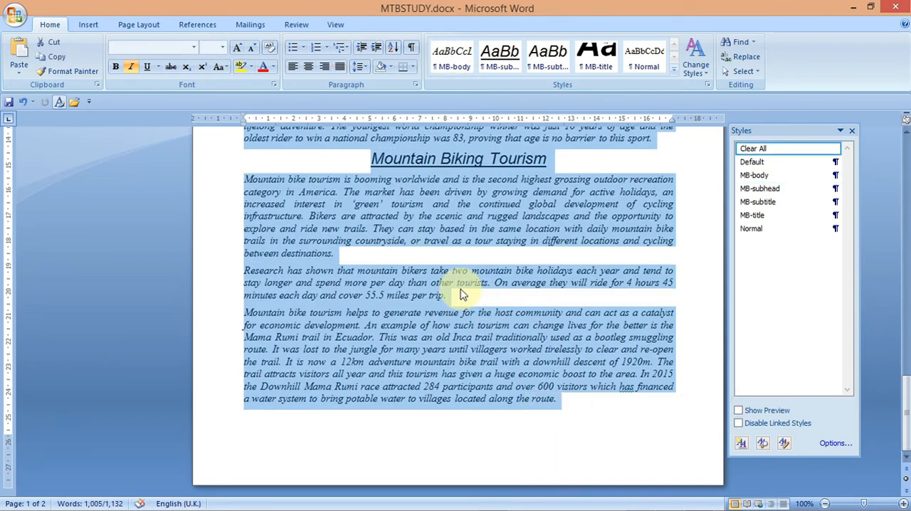
click(139, 25)
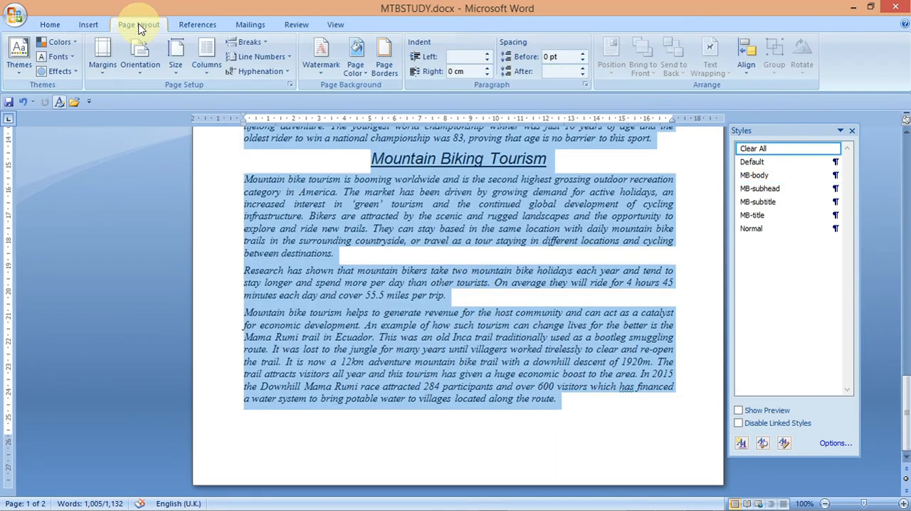
click(207, 68)
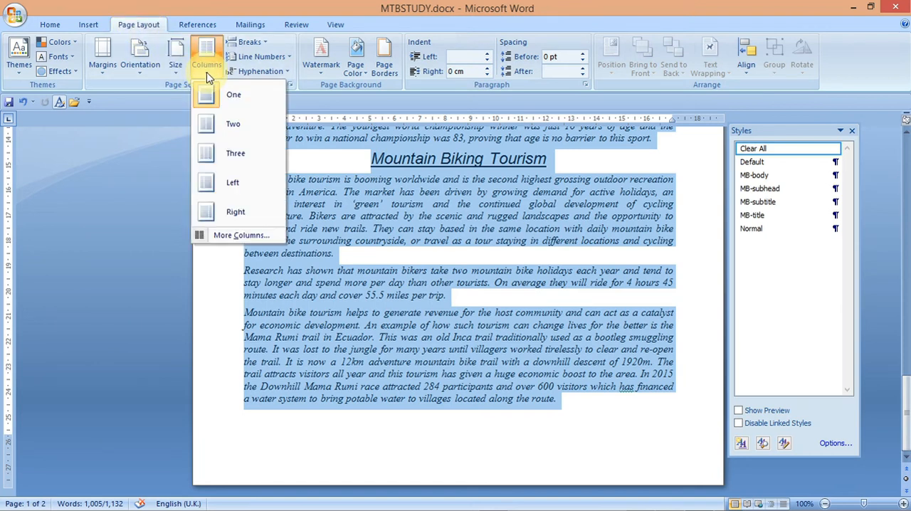
click(231, 240)
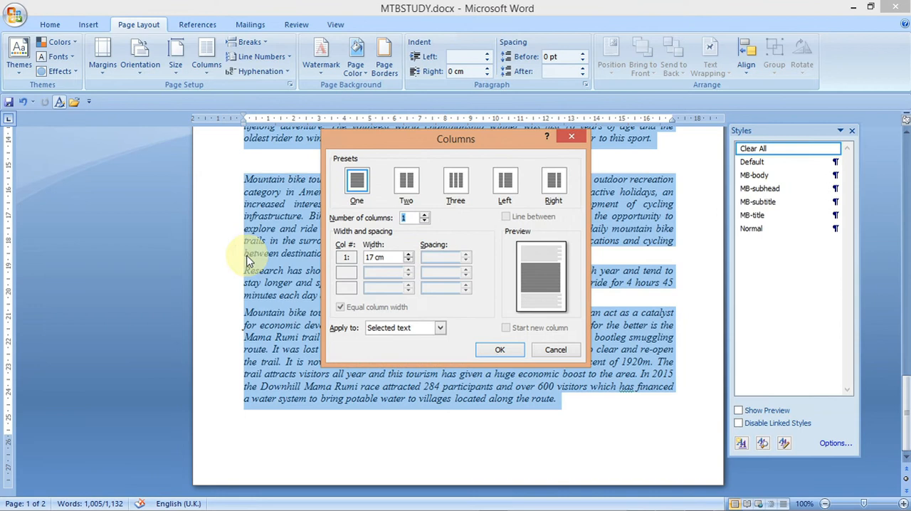
click(406, 183)
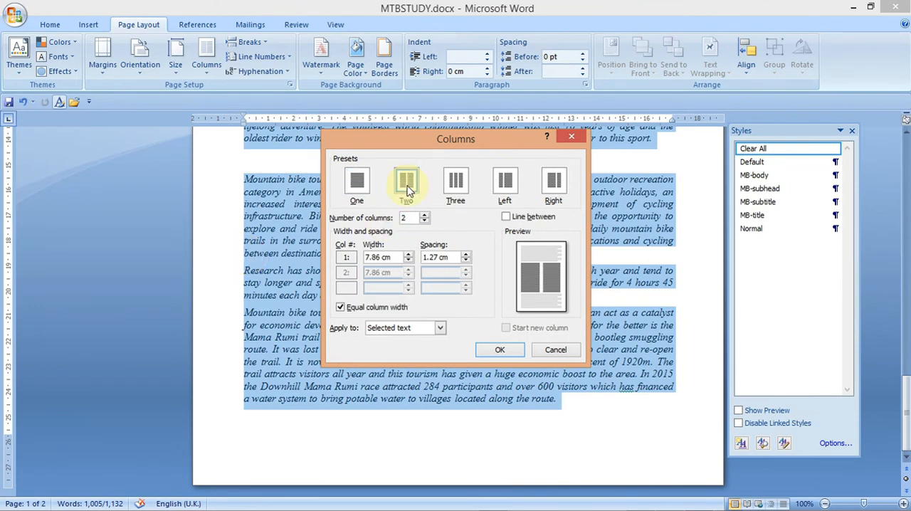
mouse_move(620, 501)
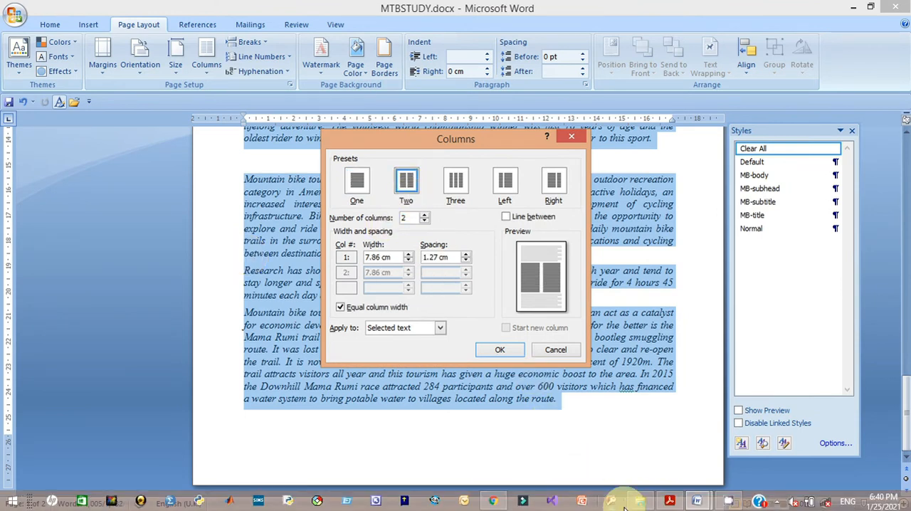
mouse_move(669, 501)
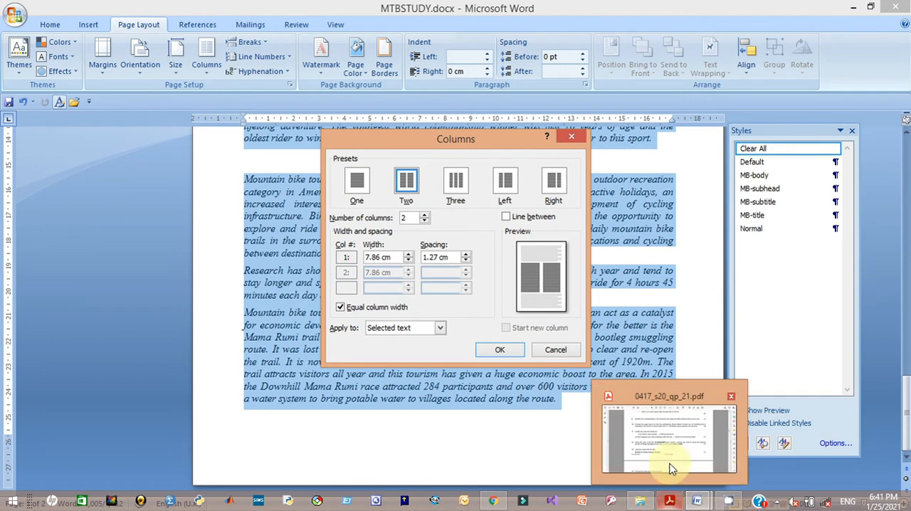
mouse_move(671, 458)
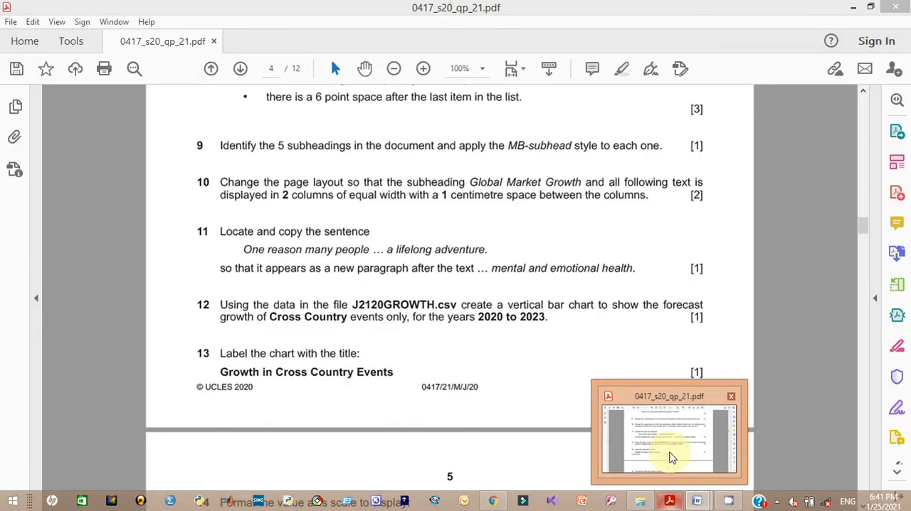
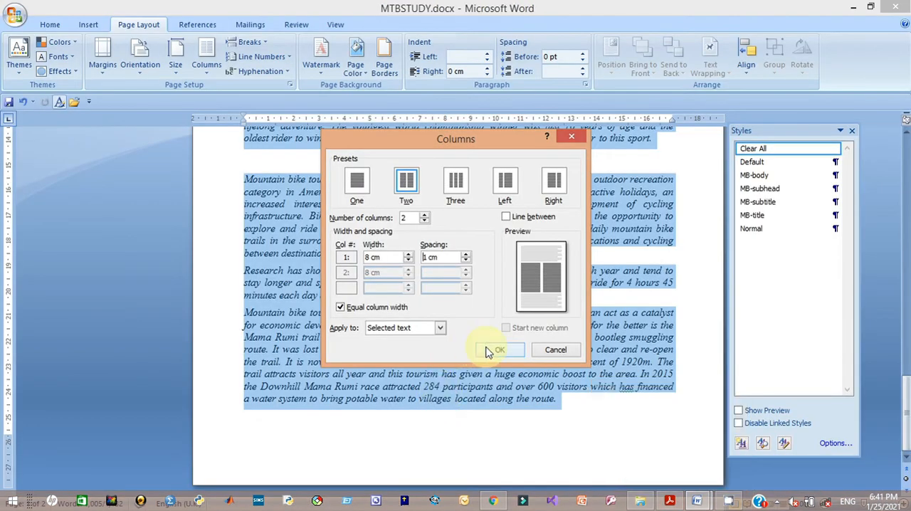
- Confirm the two-column layout for the selected text and return to the top of the document
click(498, 352)
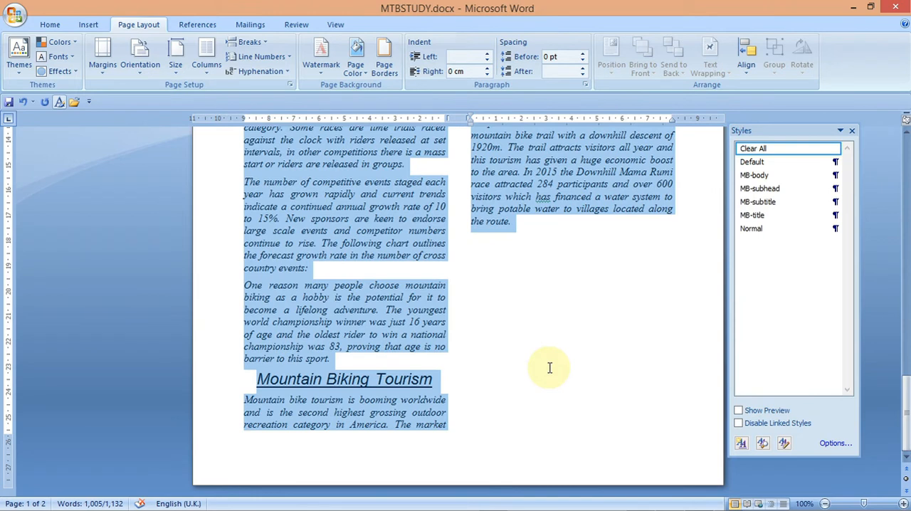
click(550, 367)
drag(903, 382, 901, 129)
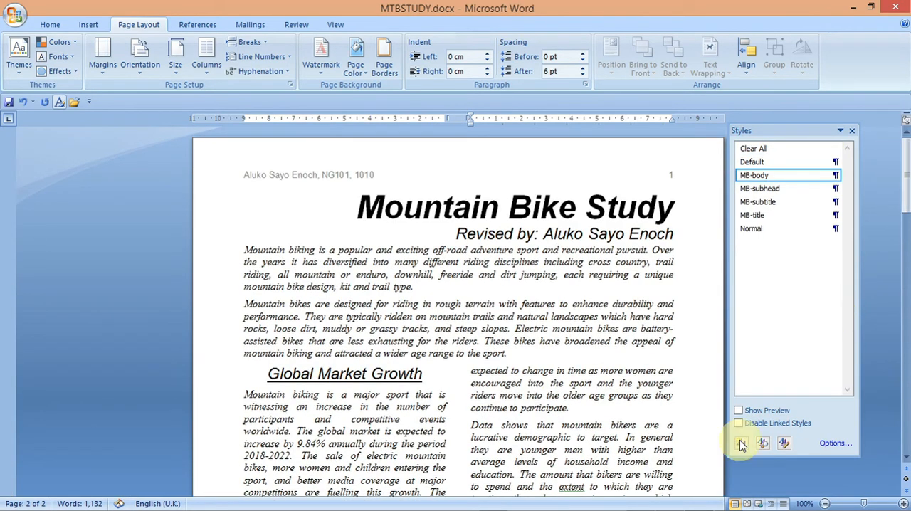
- Copy the opening words 'One reason many people' of question 11's sentence from the question paper
mouse_move(722, 508)
click(668, 501)
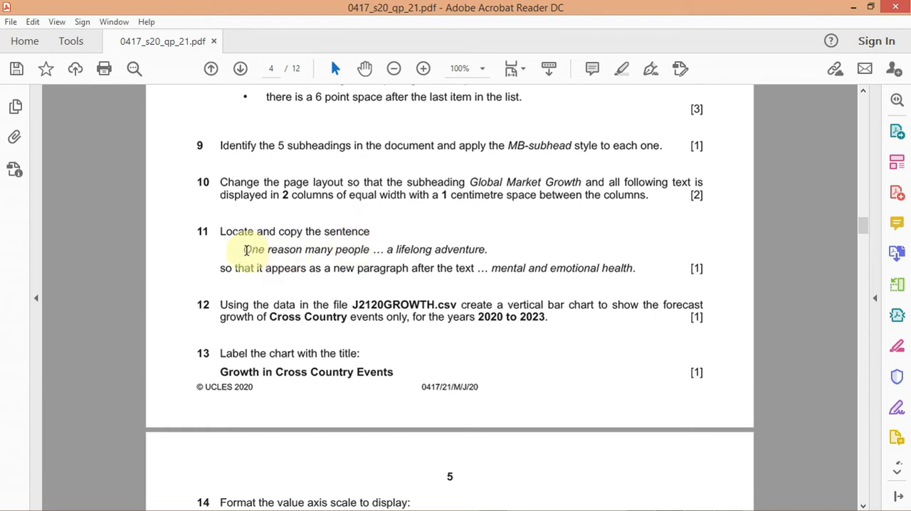
drag(243, 250, 342, 253)
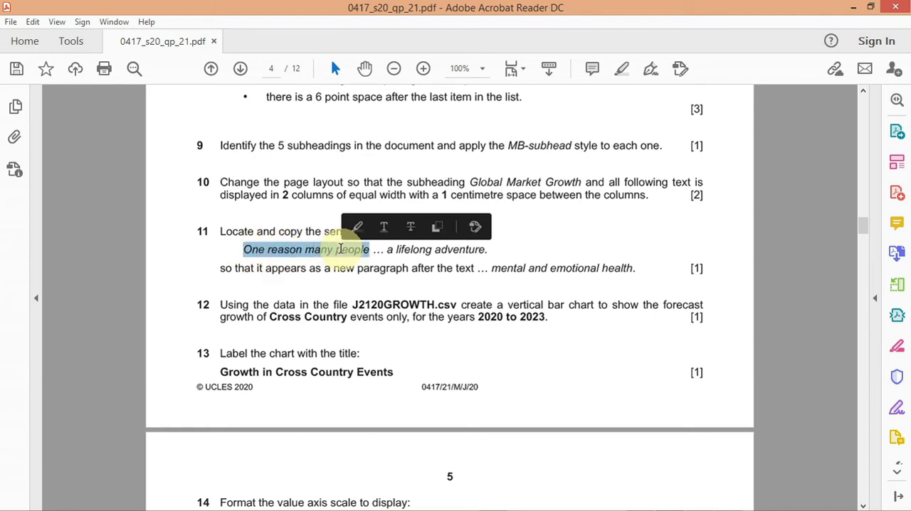
right_click(342, 255)
click(364, 264)
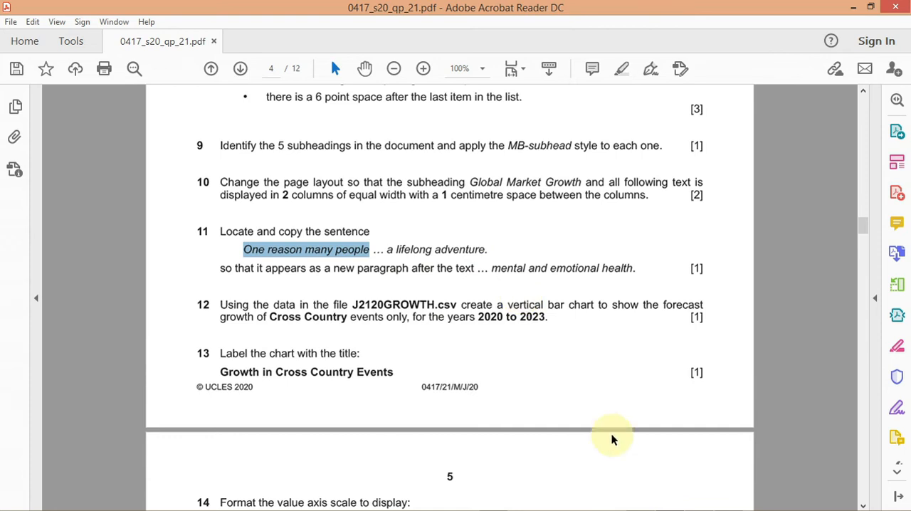
- Find 'One reason many people' in MTBSTUDY using the copied words
mouse_move(693, 502)
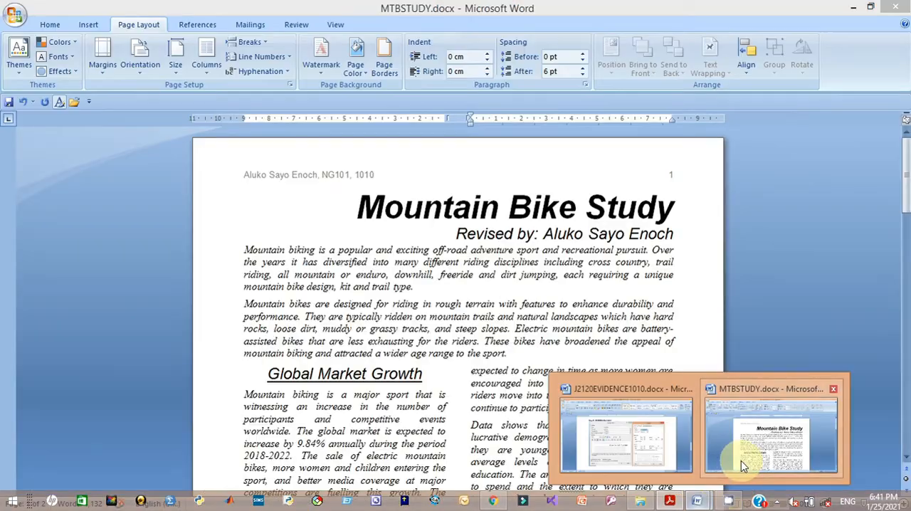
click(741, 460)
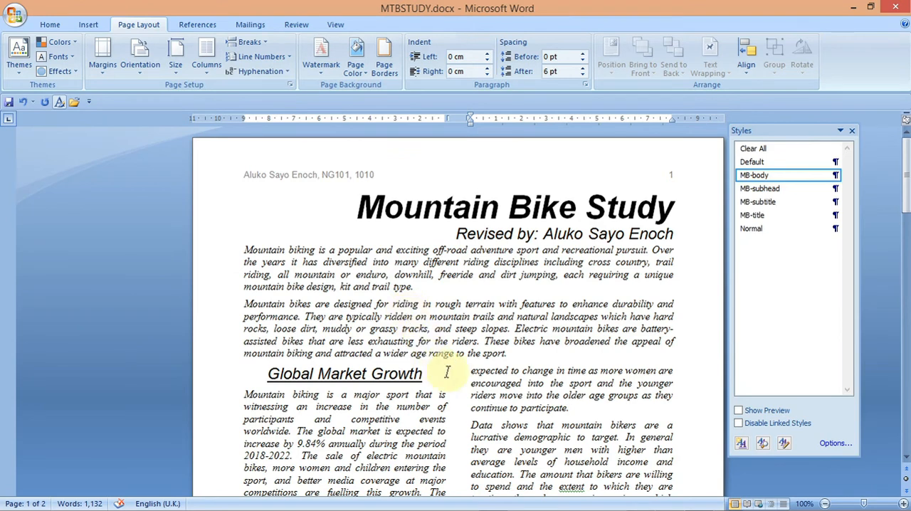
key(ctrl+f)
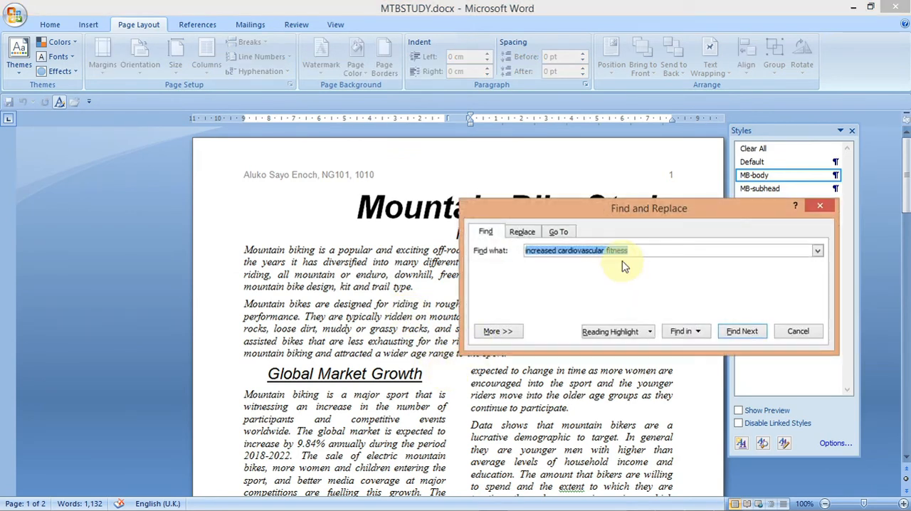
key(ctrl+v)
click(749, 336)
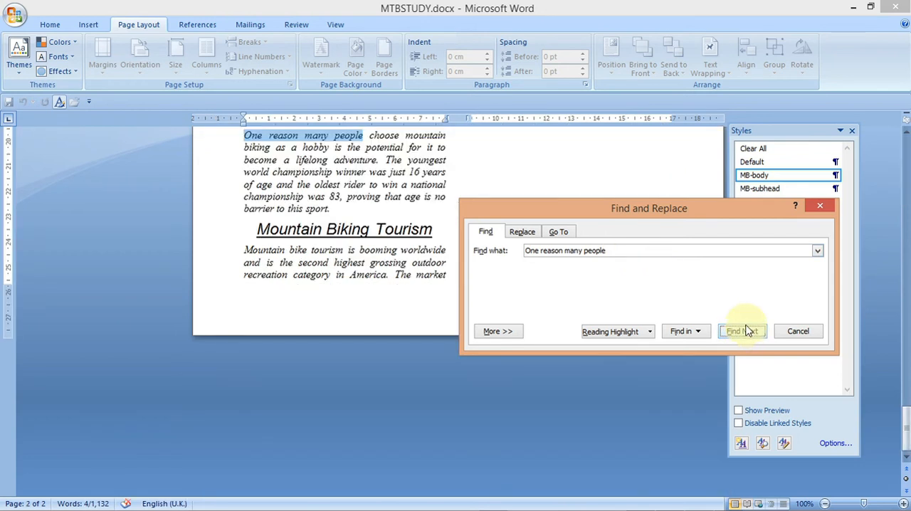
click(819, 207)
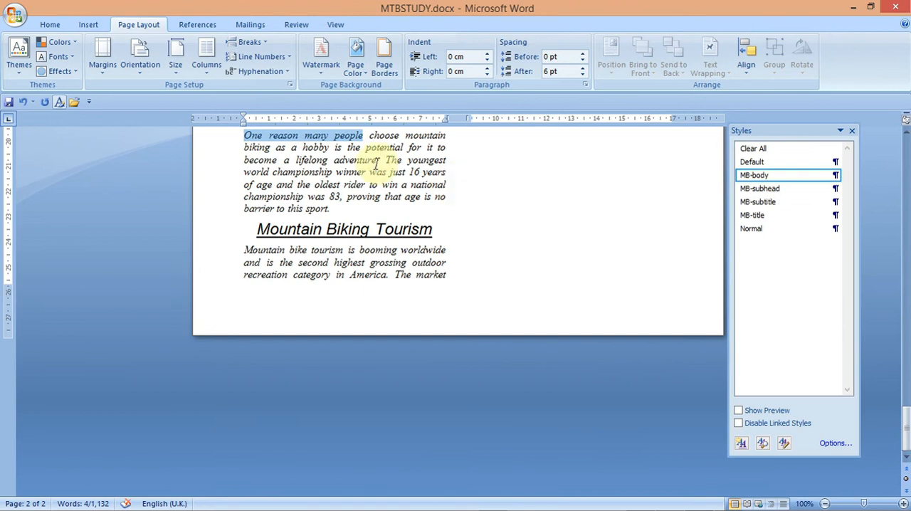
- Select and copy the whole sentence 'One reason many people … a lifelong adventure.'
drag(377, 163, 258, 138)
right_click(258, 138)
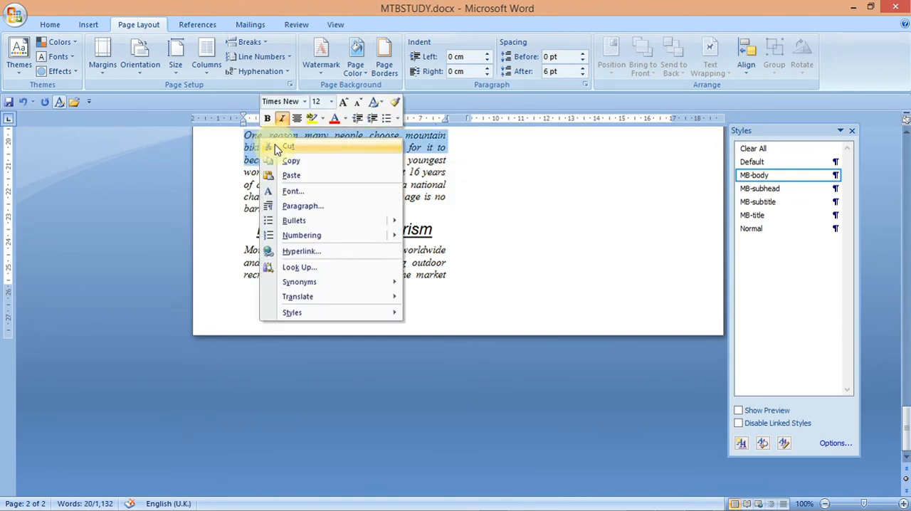
click(291, 162)
mouse_move(661, 501)
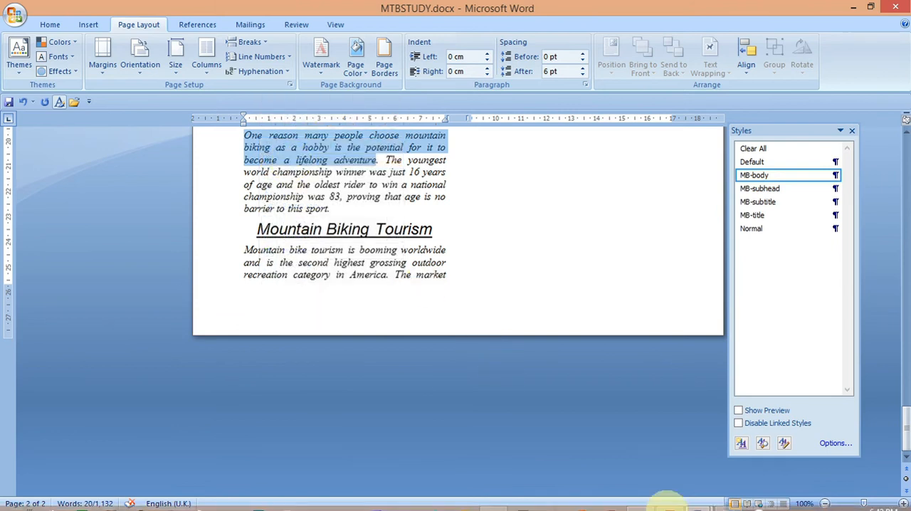
click(664, 459)
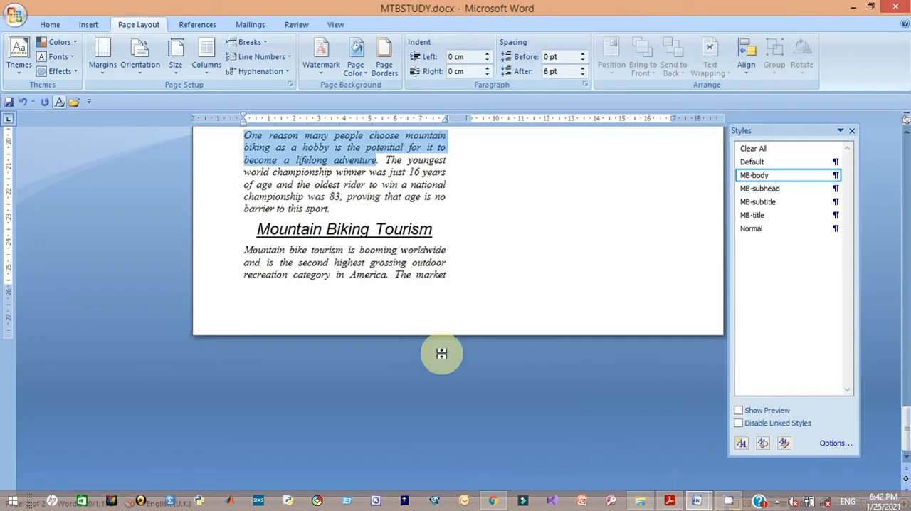
right_click(311, 150)
click(355, 176)
click(489, 193)
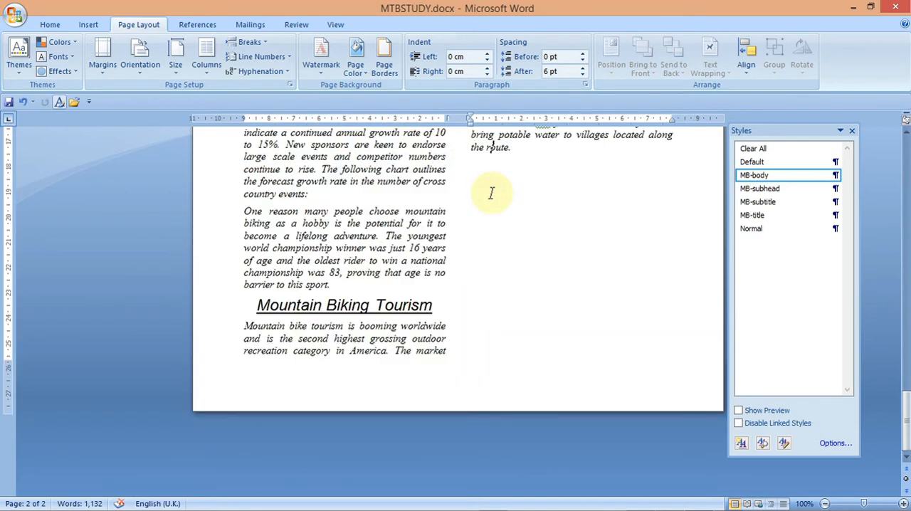
- Find 'mental and emotional health.' and paste the copied sentence as a new paragraph after it
key(ctrl+f)
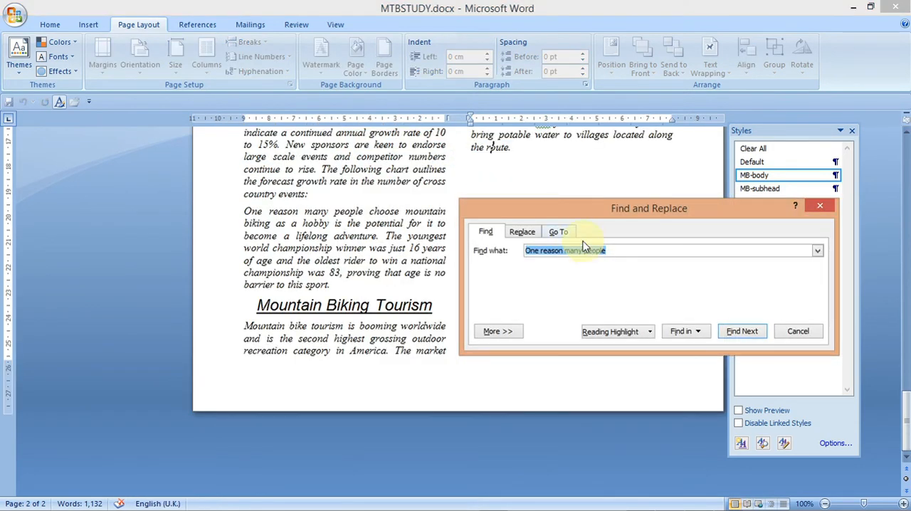
text(mental and emotional)
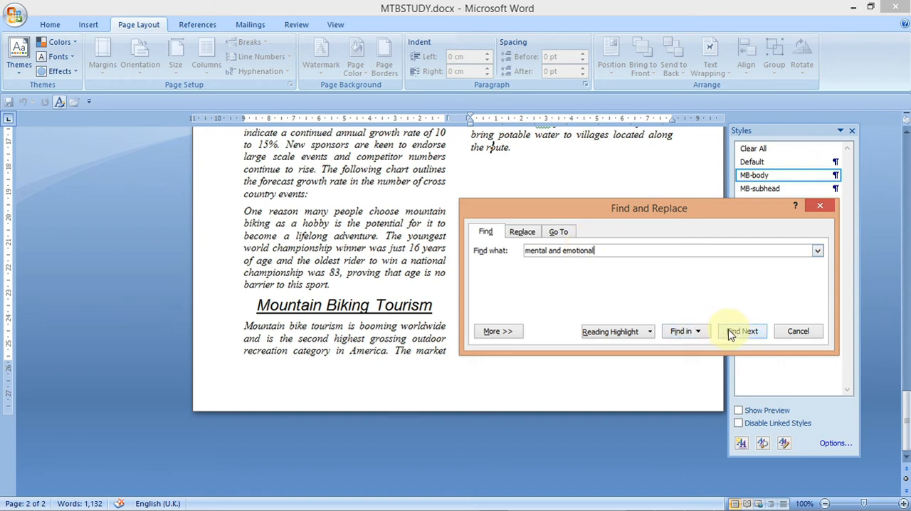
click(740, 332)
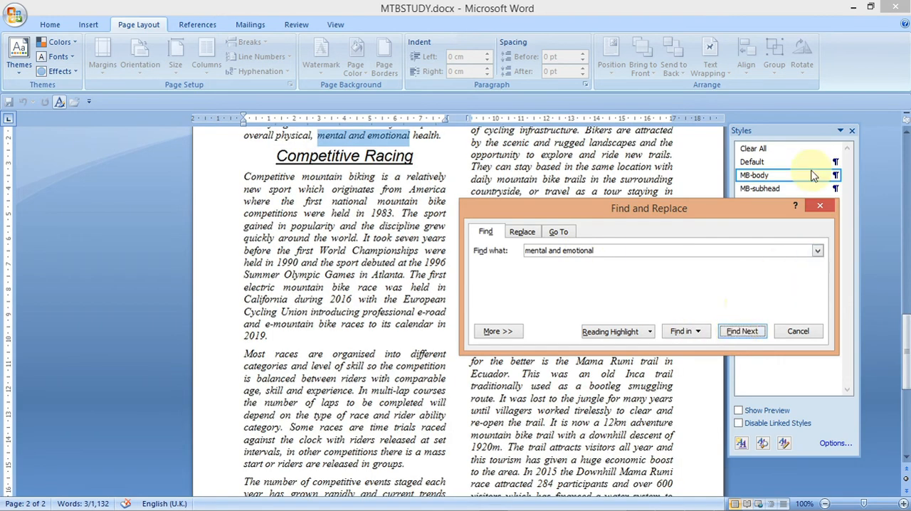
click(817, 208)
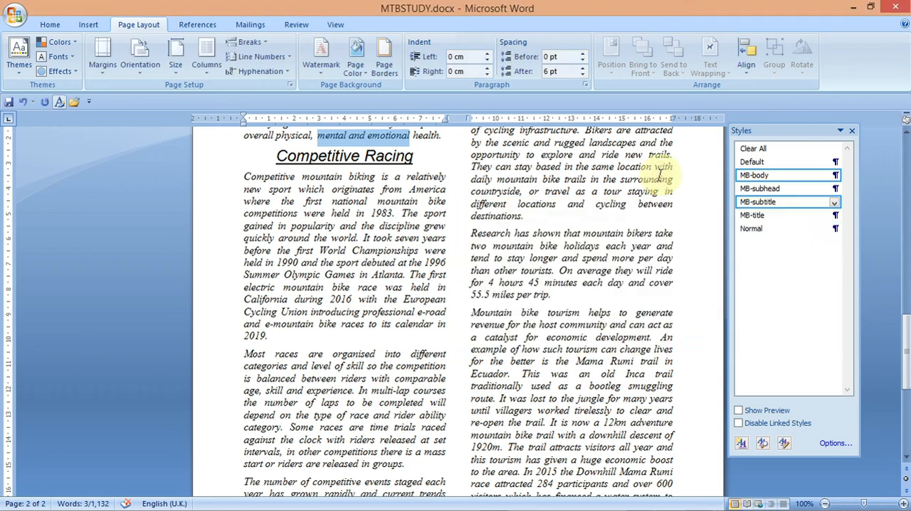
click(448, 140)
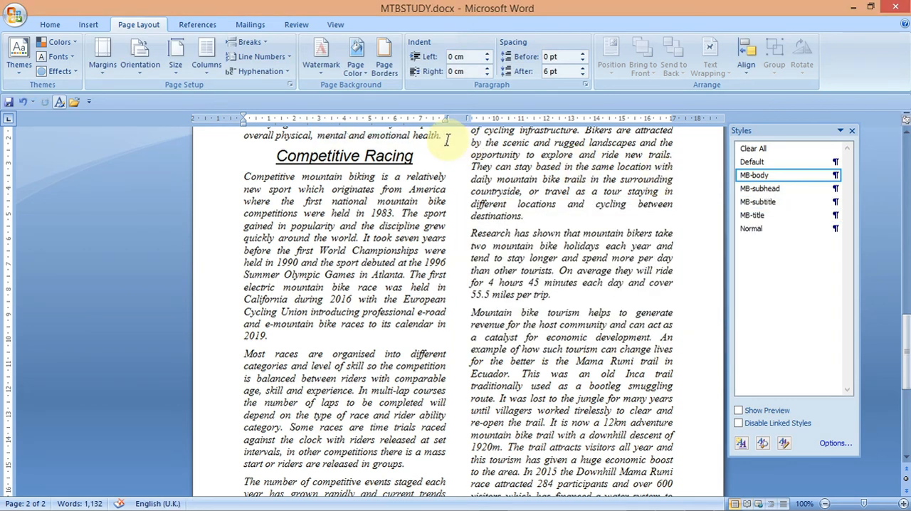
key(Return)
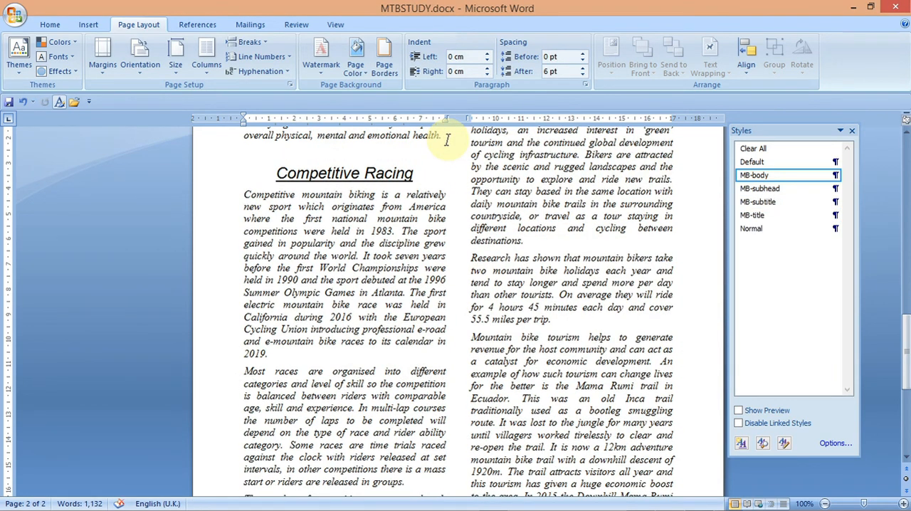
key(ctrl+v)
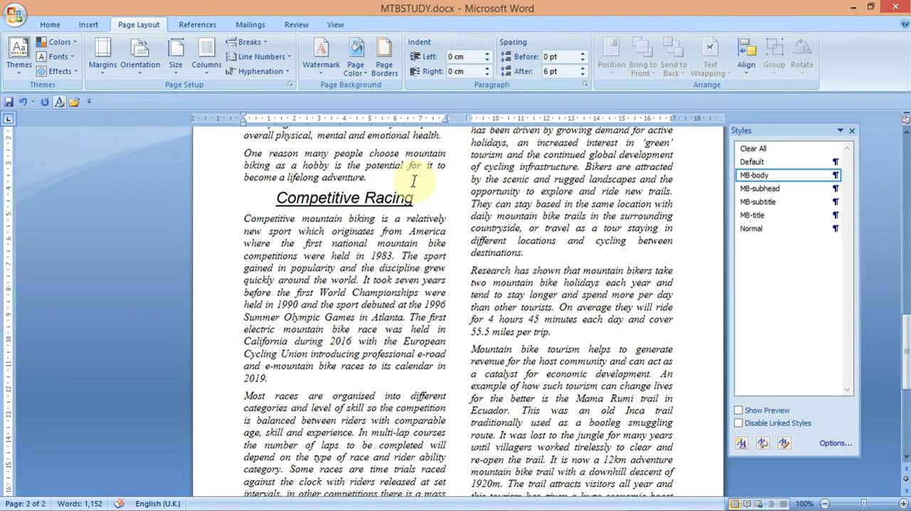
- Open J2120GROWTH.csv from the 2020 IGCSE ICT 0417 Practice folder and discard the recovered file versions
mouse_move(581, 505)
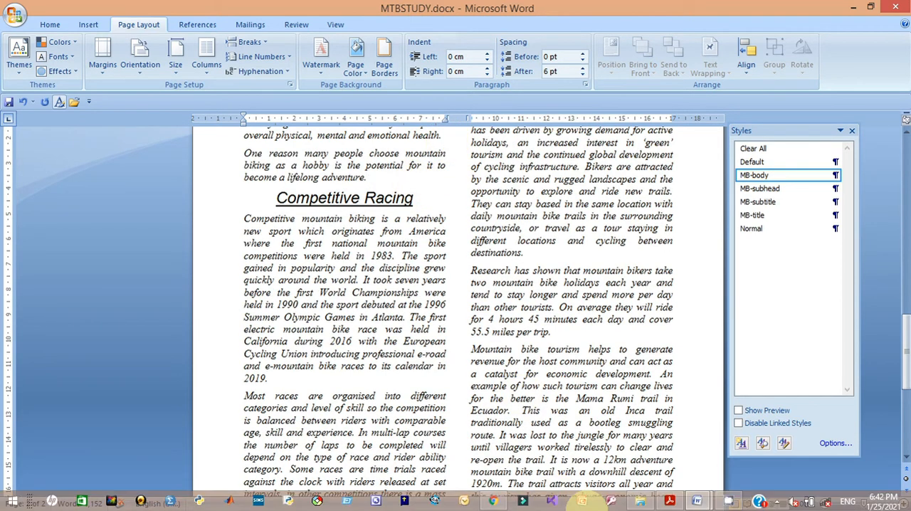
click(669, 501)
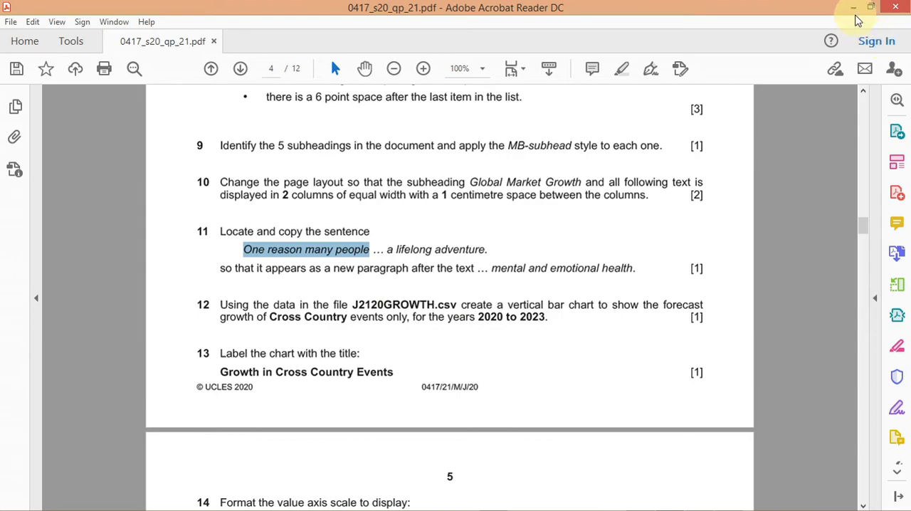
click(854, 9)
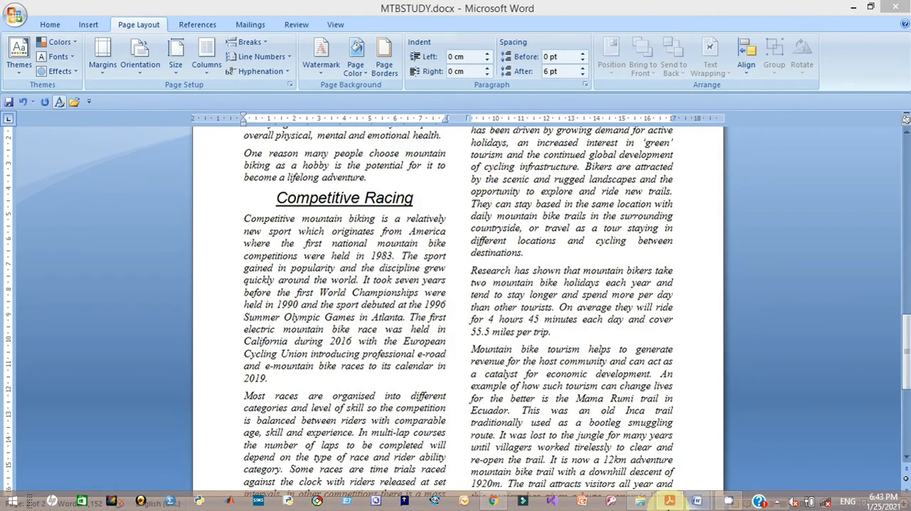
click(638, 502)
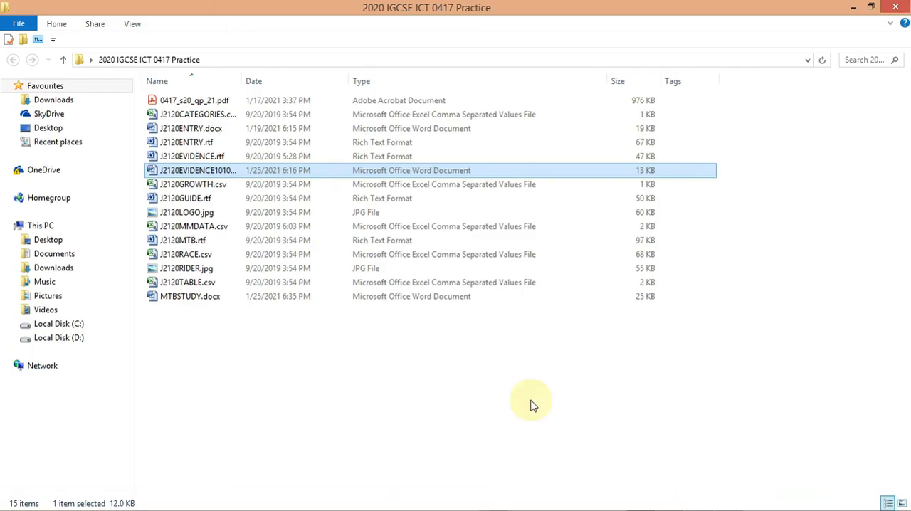
click(188, 186)
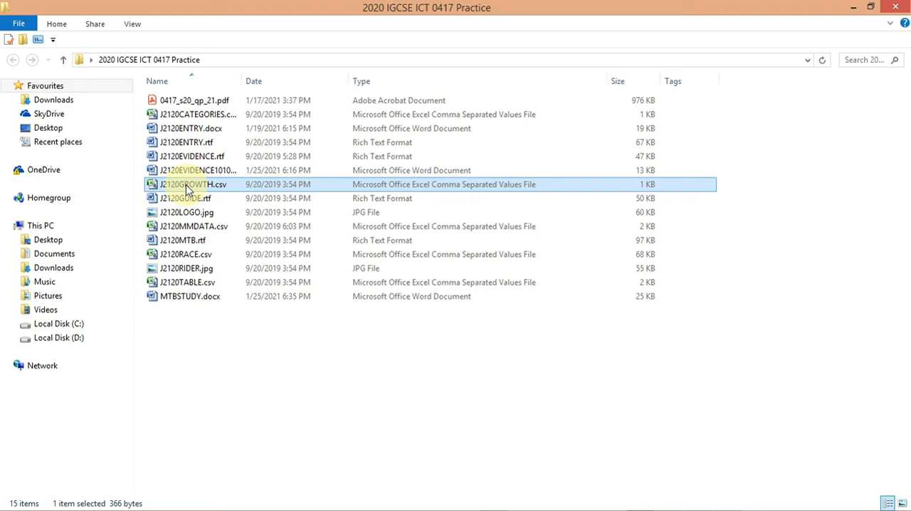
double_click(186, 187)
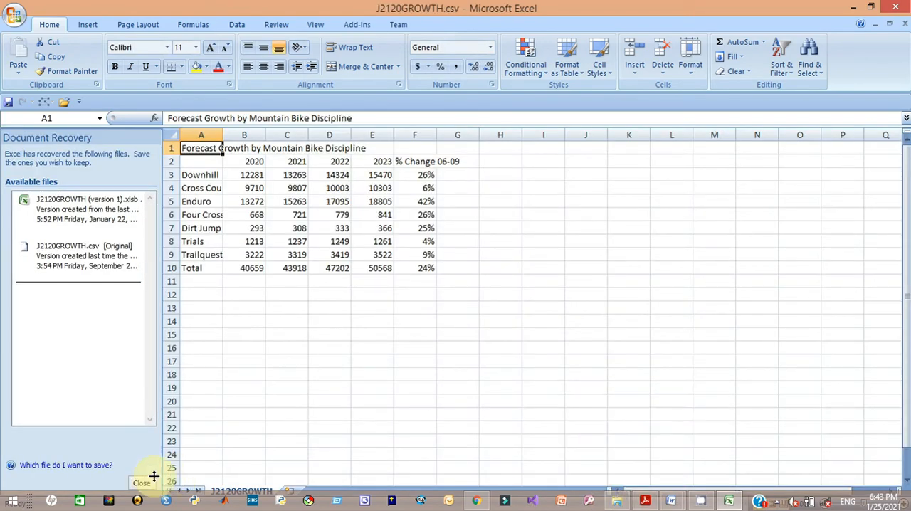
click(142, 483)
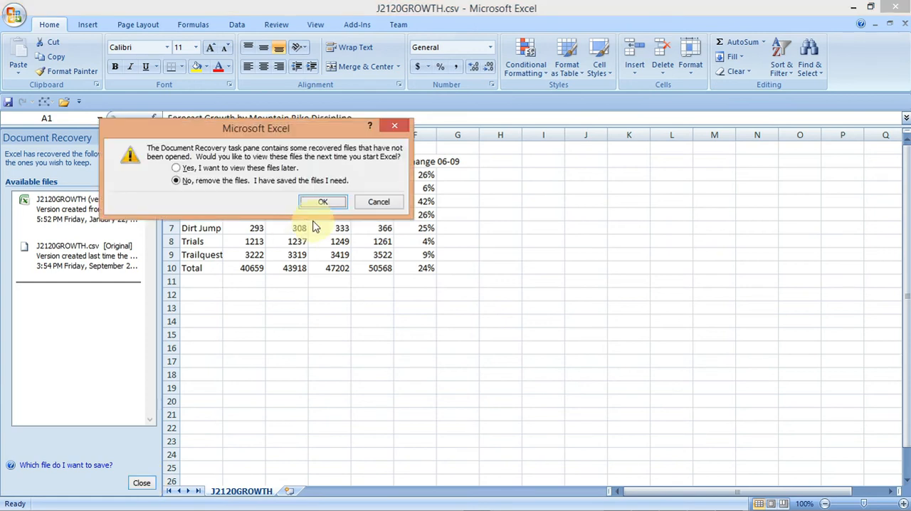
click(319, 204)
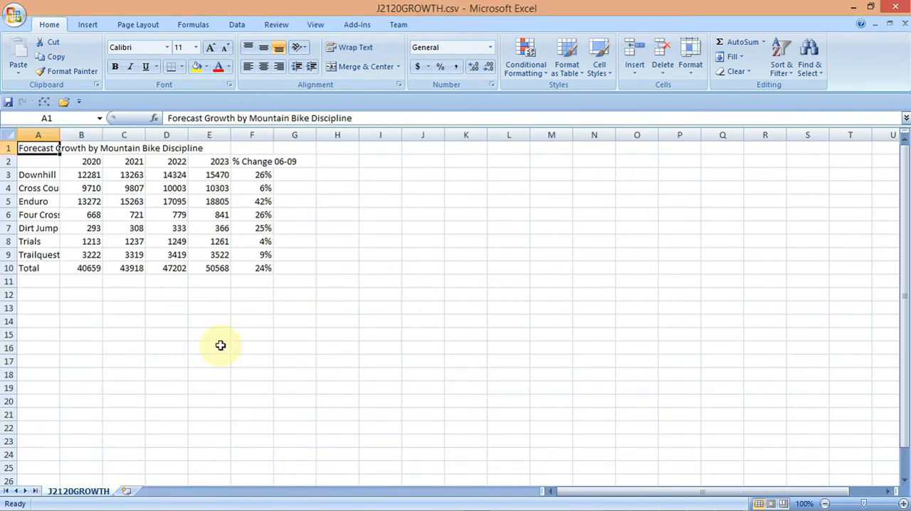
- Autofit the widths of columns A to G in the spreadsheet
drag(44, 135, 311, 136)
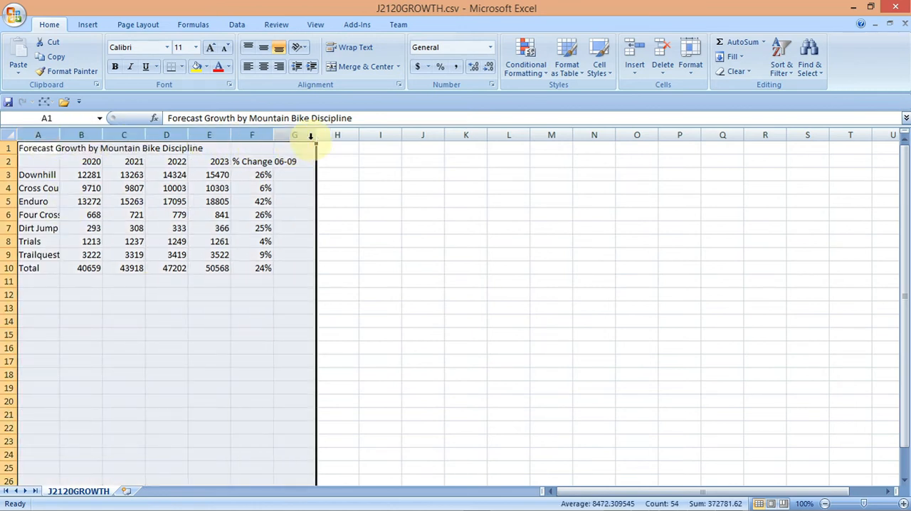
double_click(315, 135)
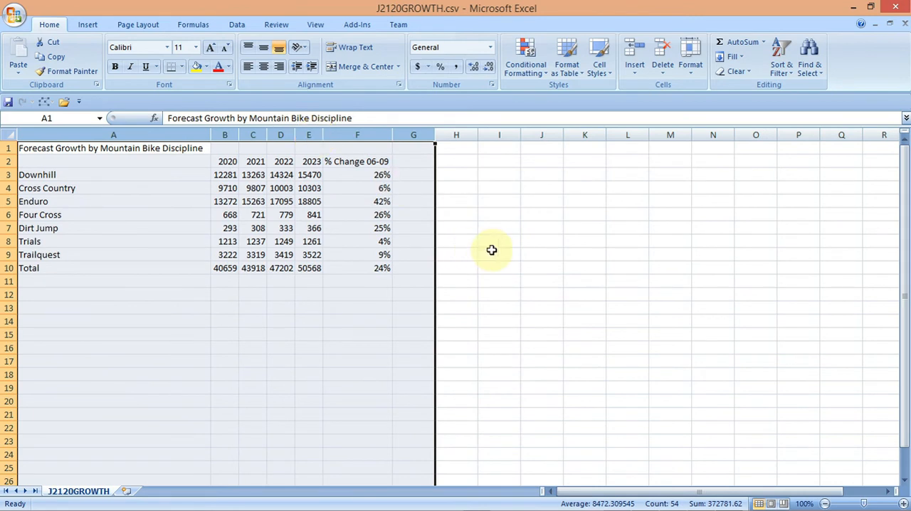
click(544, 255)
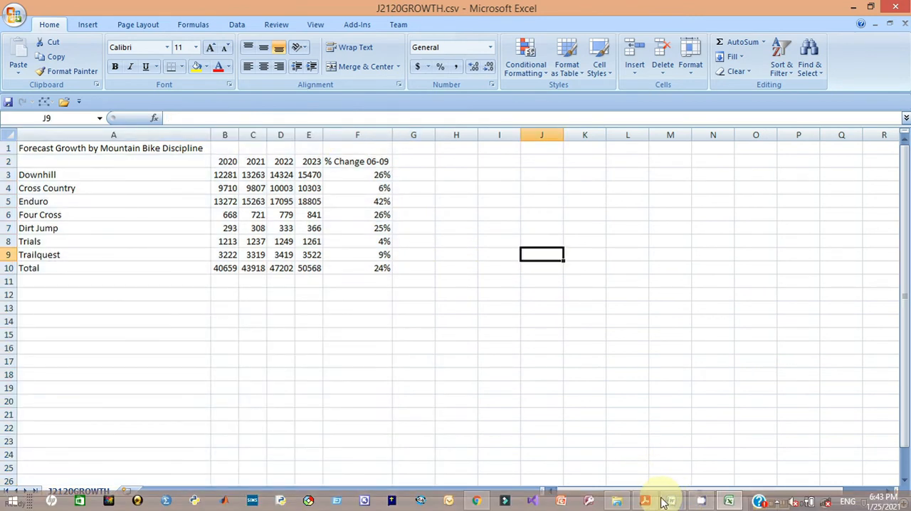
- Highlight 'Cross Country events only,' in question 12 of the question paper
click(646, 501)
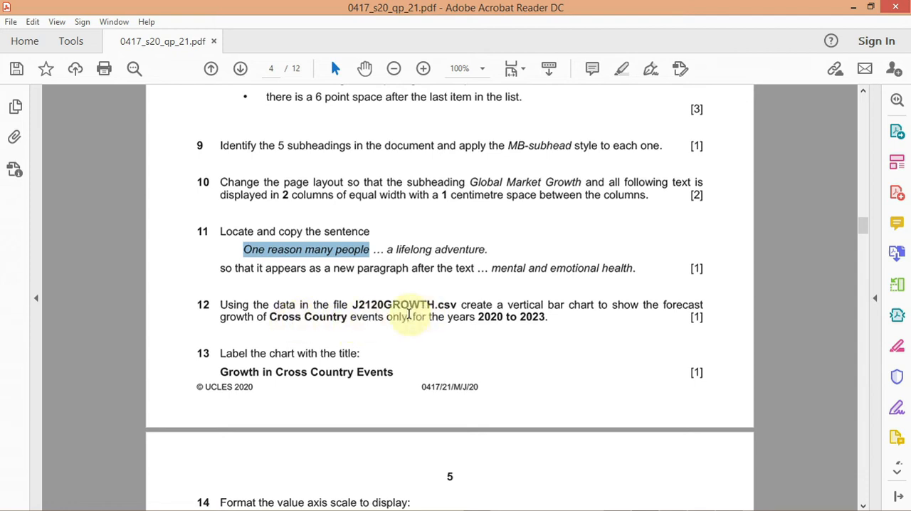
drag(408, 318, 286, 320)
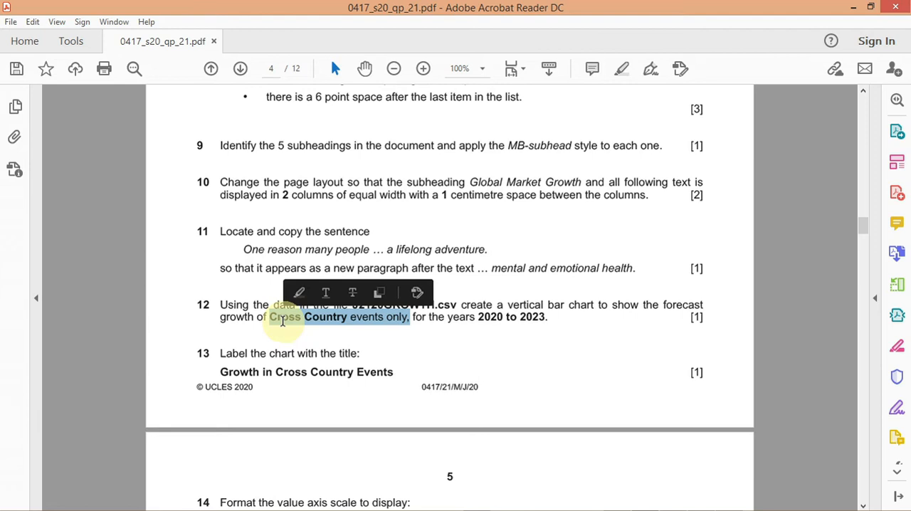
click(300, 293)
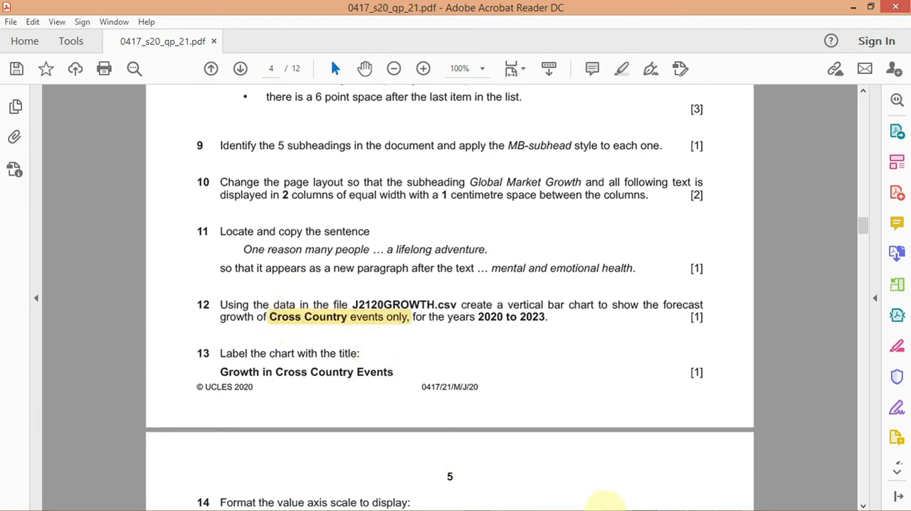
- Switch to the spreadsheet and insert a 2-D clustered column chart of the Cross Country values B4:E4, placing it beside the data
mouse_move(634, 509)
mouse_move(727, 500)
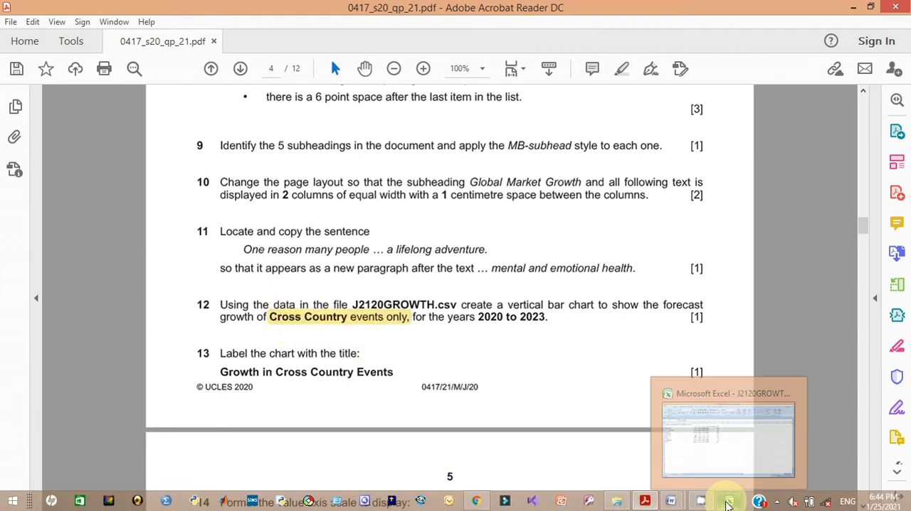
click(708, 449)
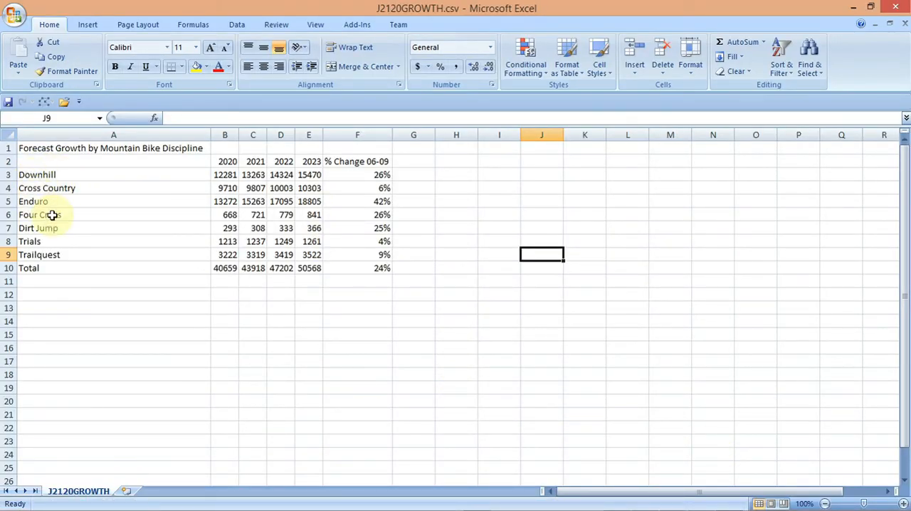
click(52, 188)
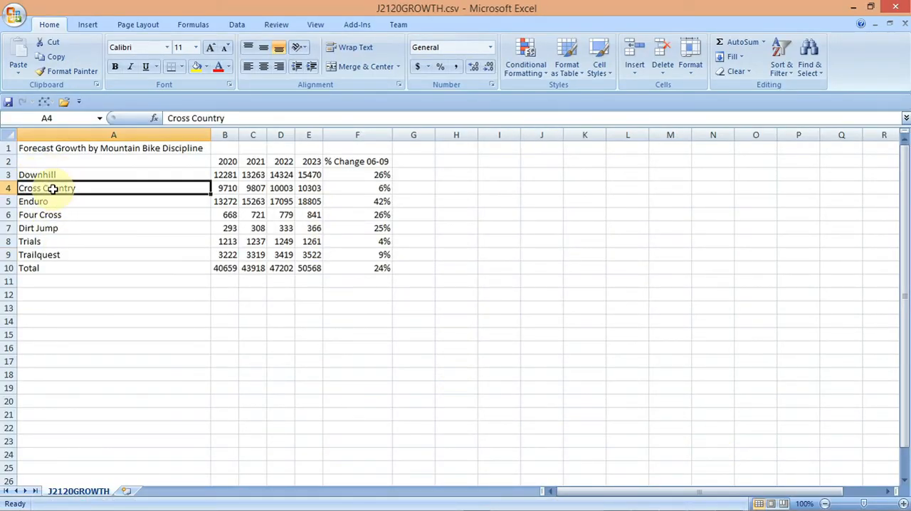
click(219, 188)
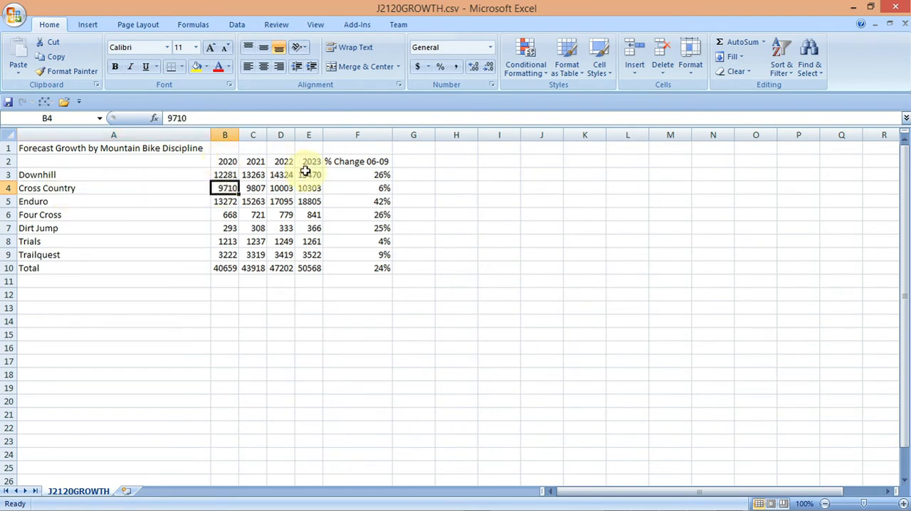
drag(226, 188, 304, 187)
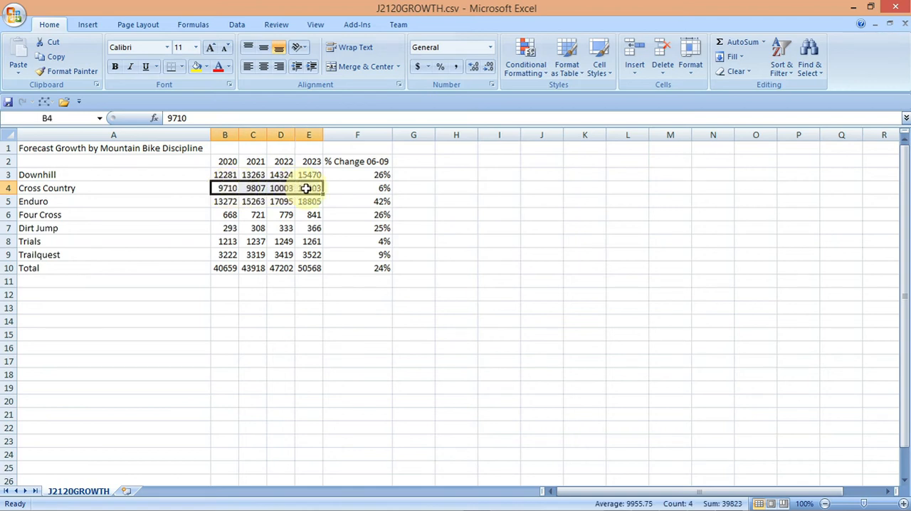
click(93, 27)
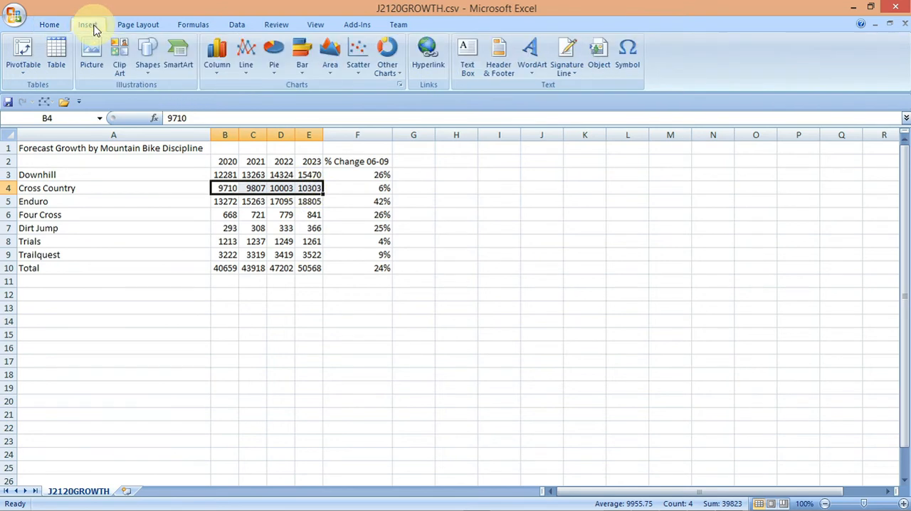
click(217, 64)
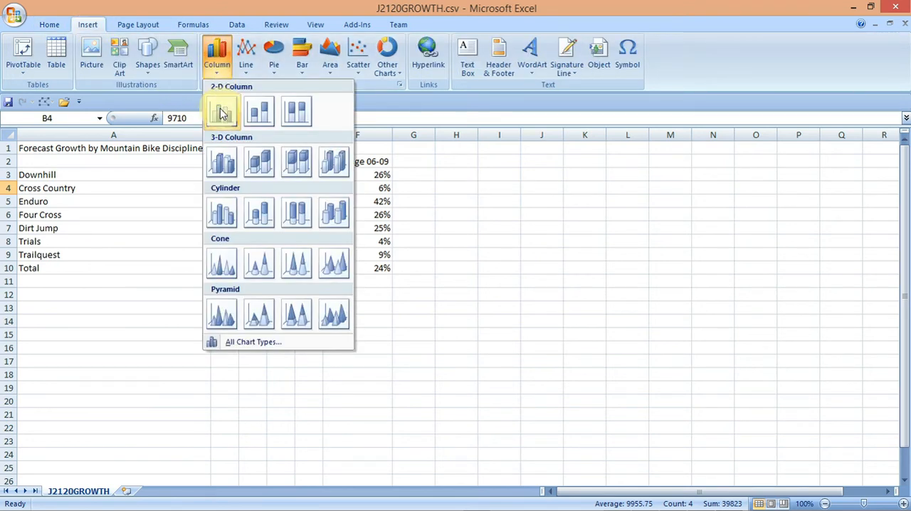
click(220, 109)
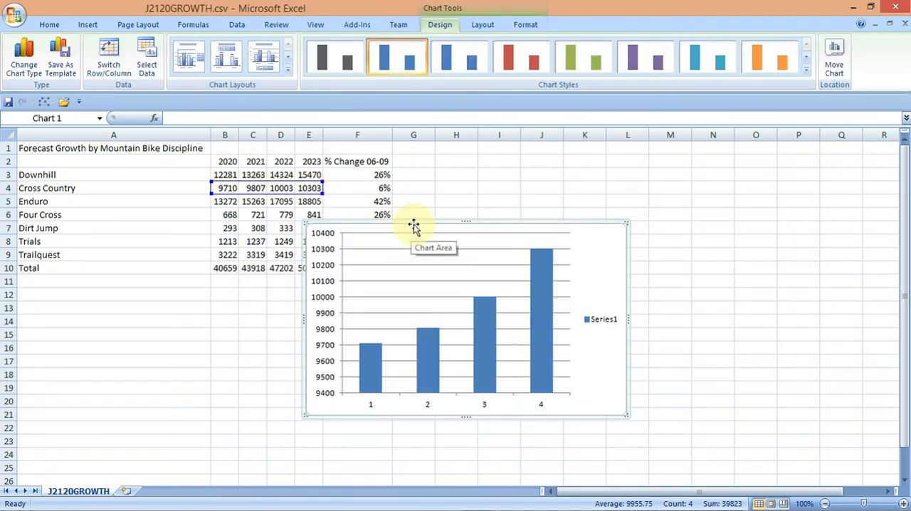
drag(413, 226, 546, 184)
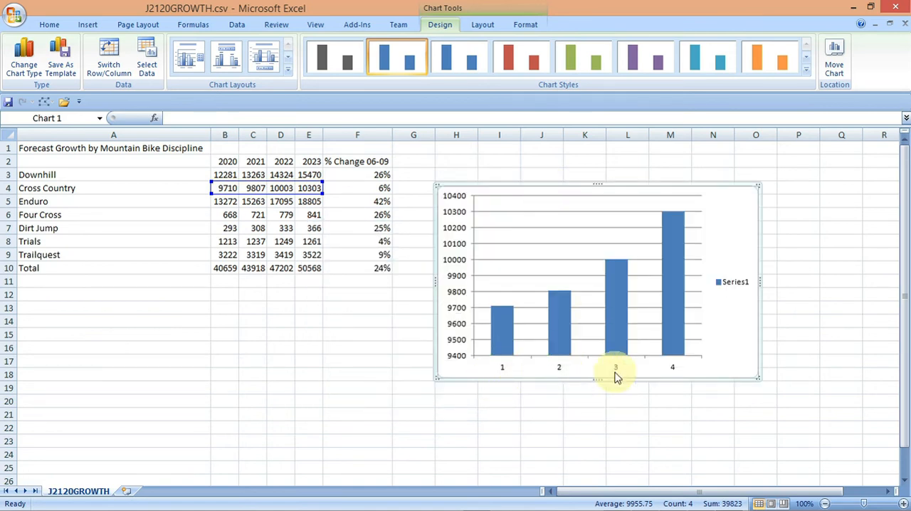
- Review question 12 in the question paper and return to the spreadsheet
mouse_move(707, 507)
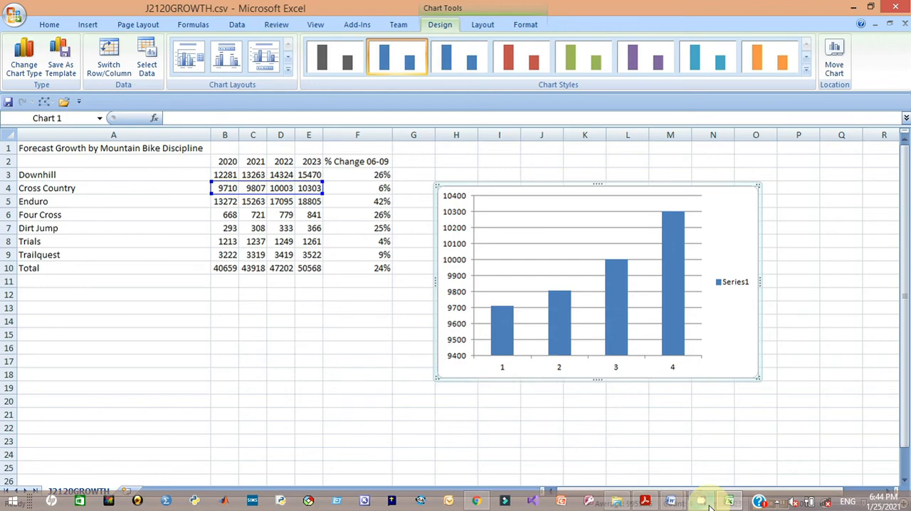
click(645, 500)
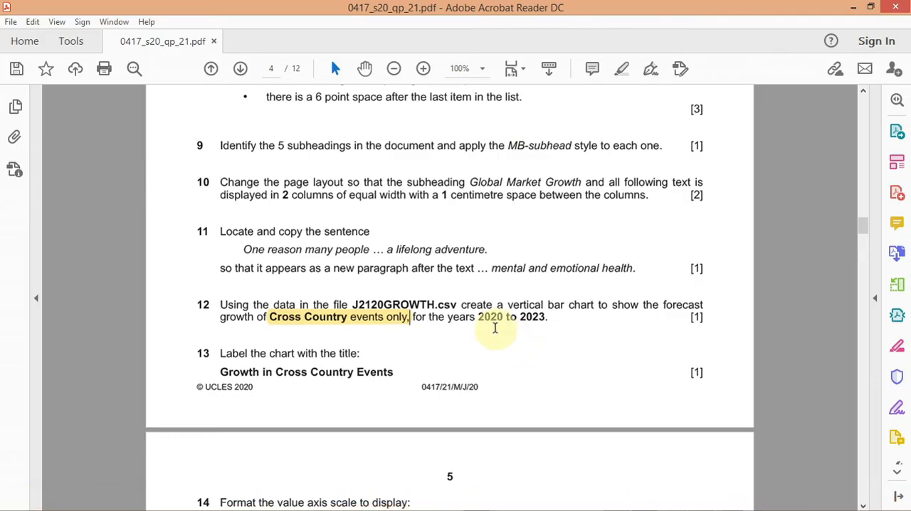
mouse_move(697, 503)
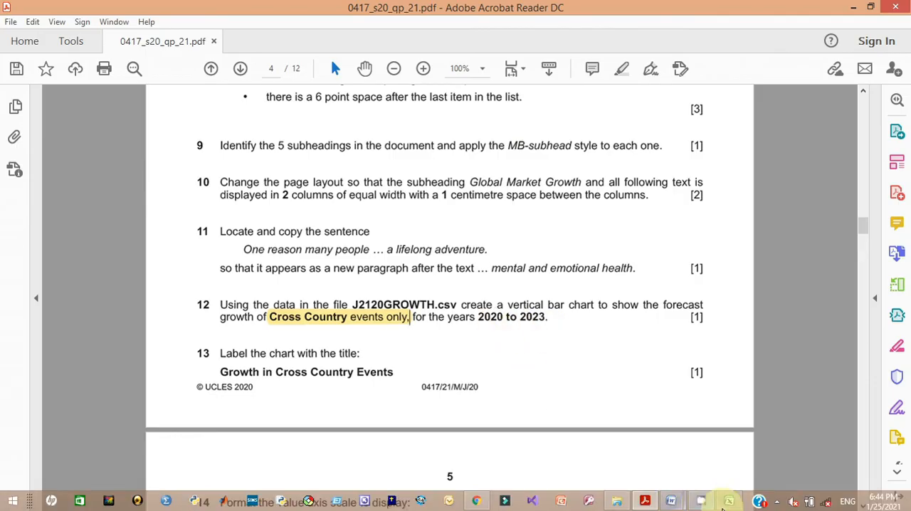
mouse_move(728, 501)
click(727, 449)
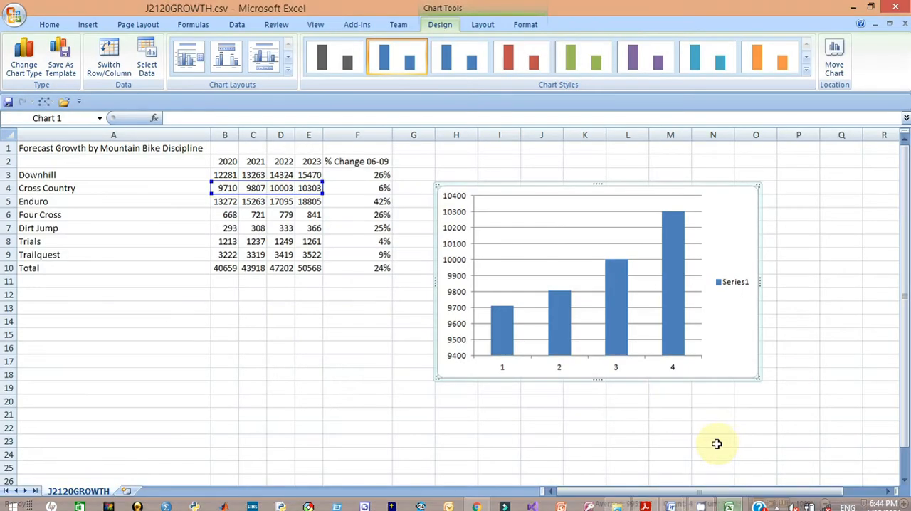
right_click(559, 371)
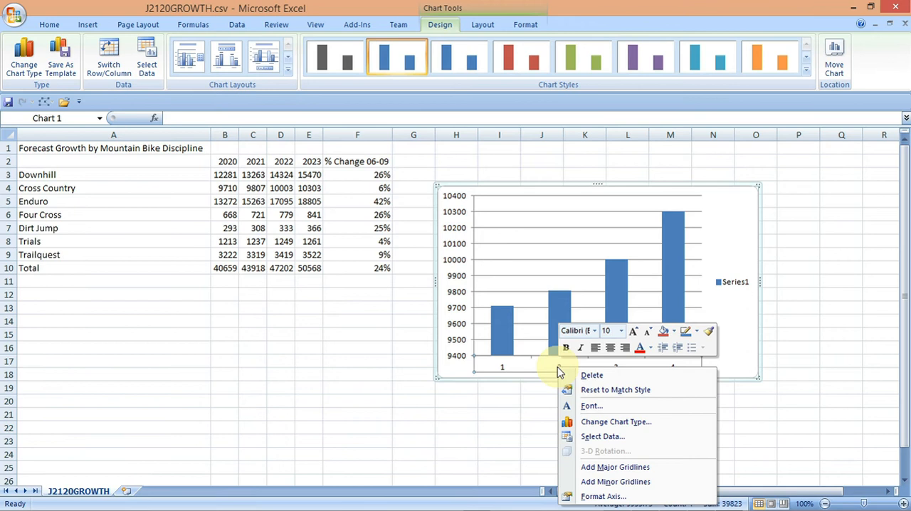
click(603, 497)
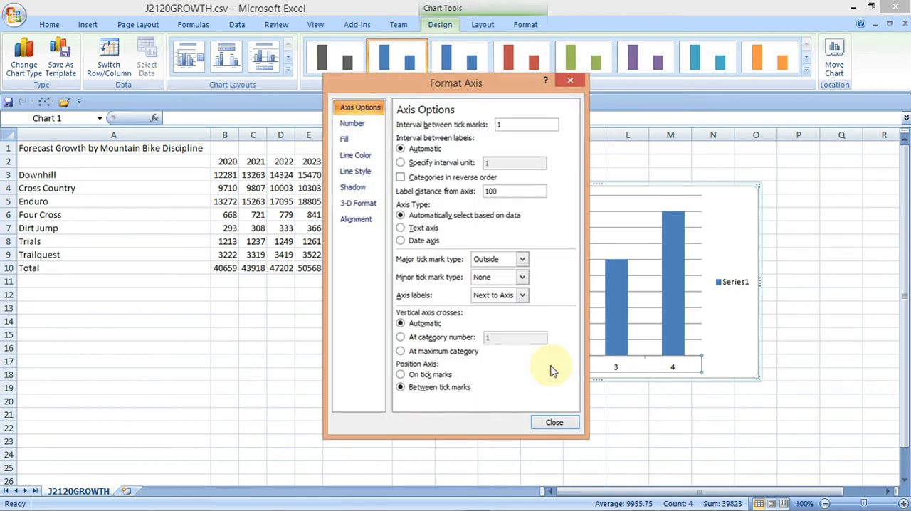
click(574, 83)
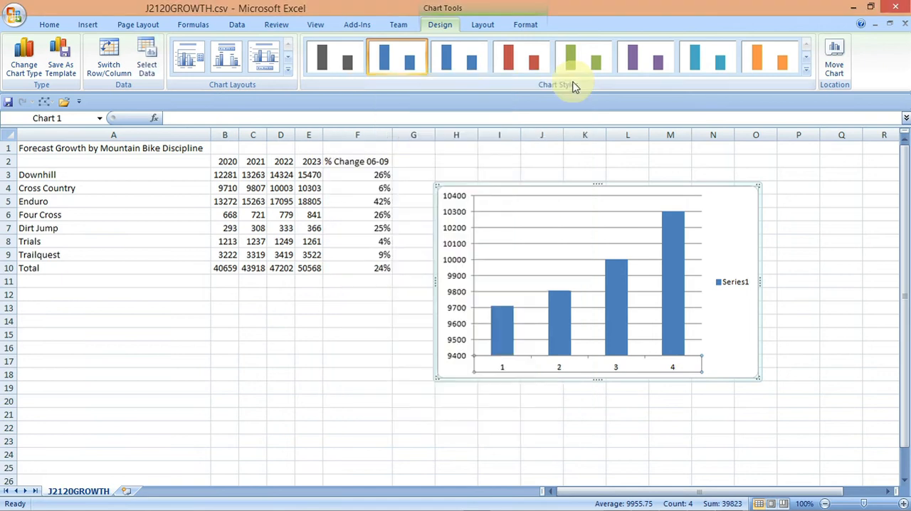
- Set the chart's horizontal axis labels to the years in cells B2:E2
right_click(579, 365)
click(559, 373)
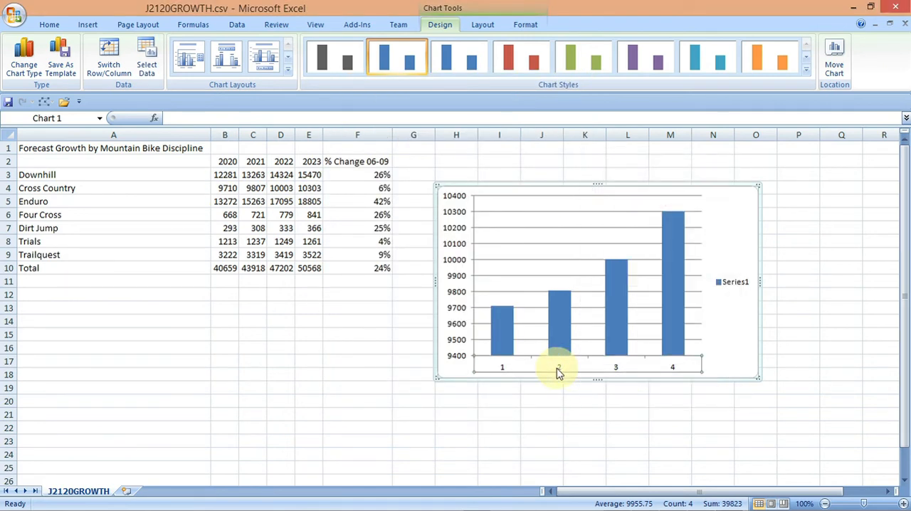
right_click(559, 373)
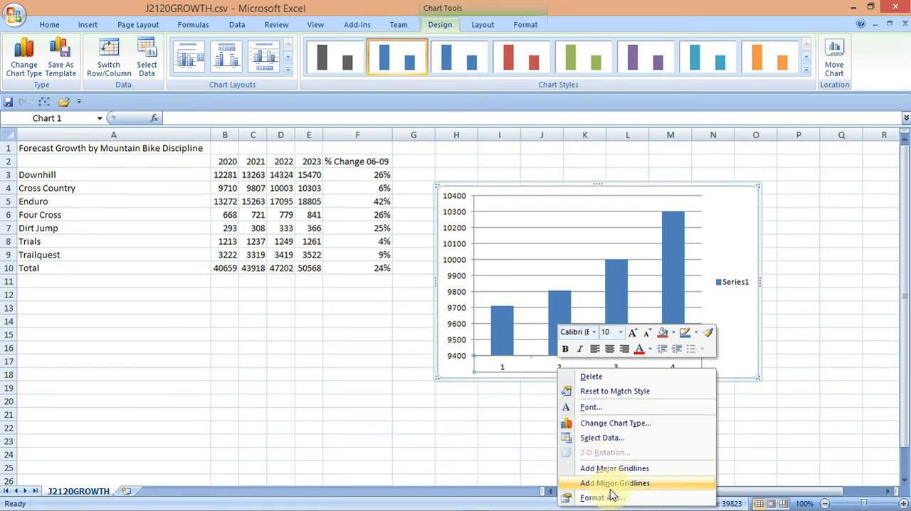
click(611, 439)
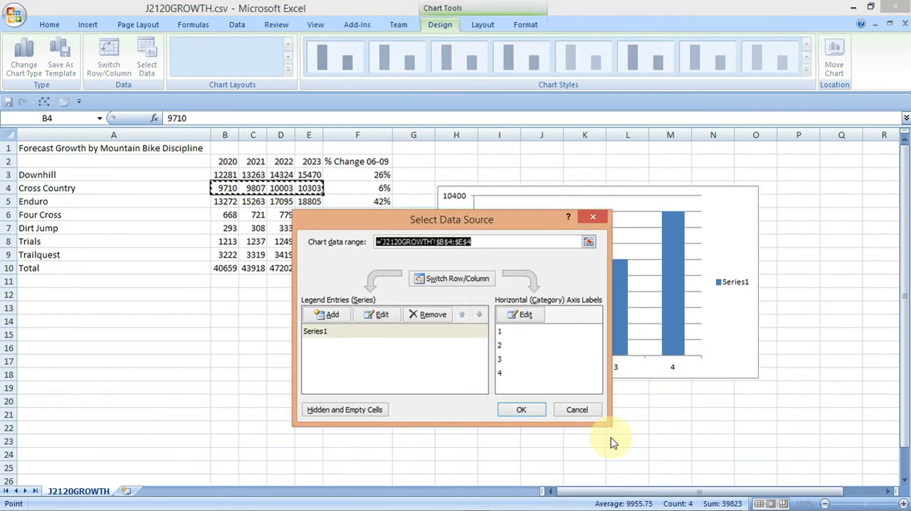
click(526, 317)
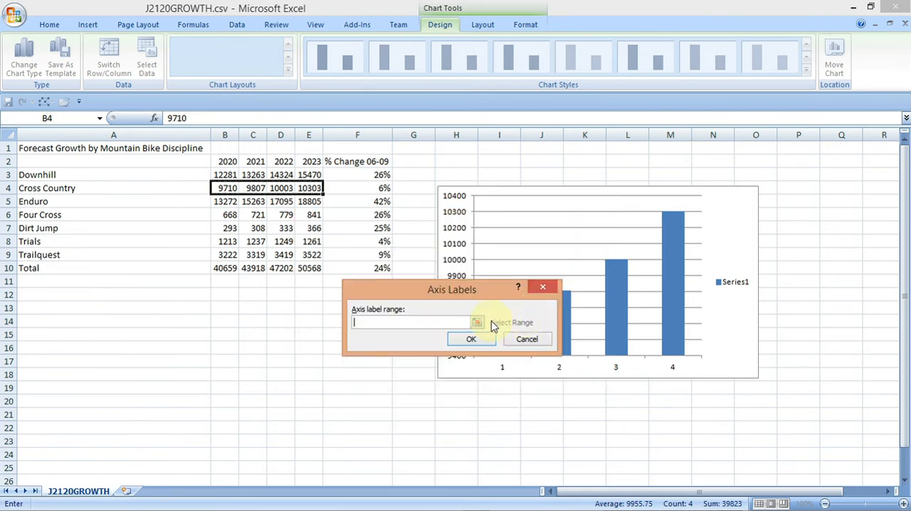
drag(224, 160, 300, 164)
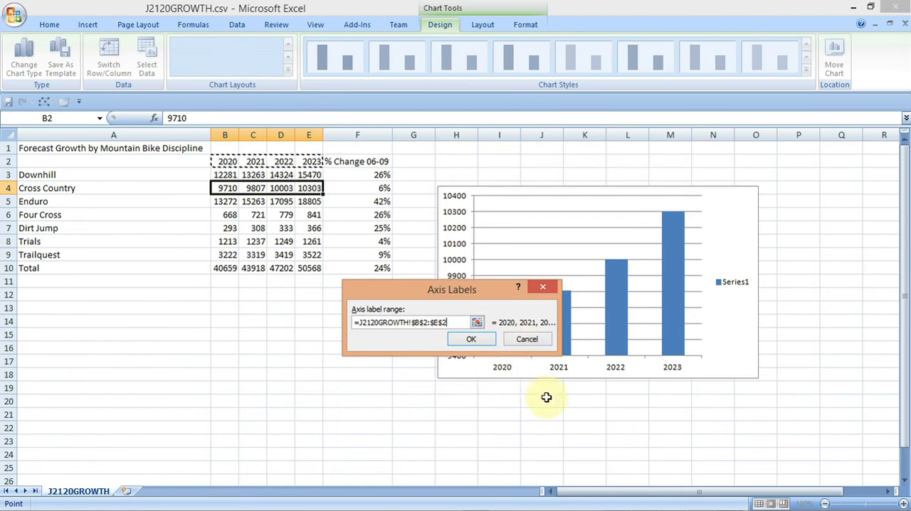
click(473, 341)
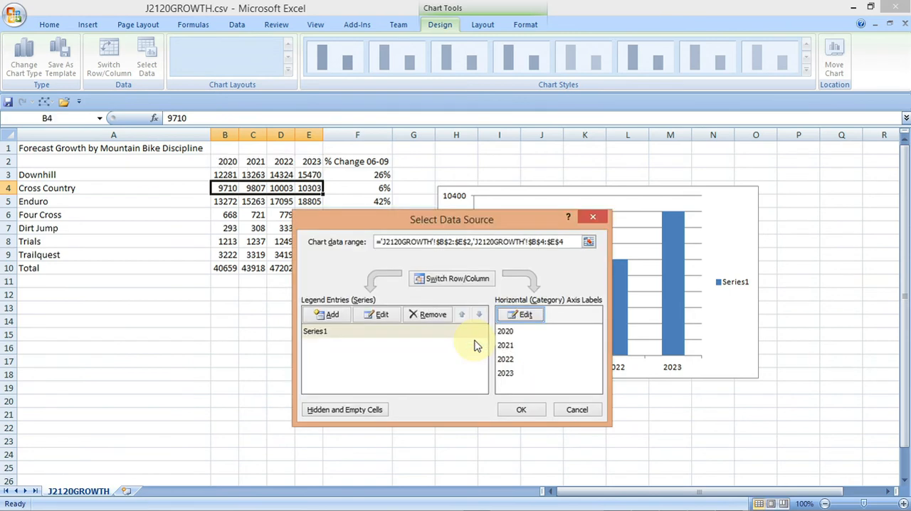
click(522, 413)
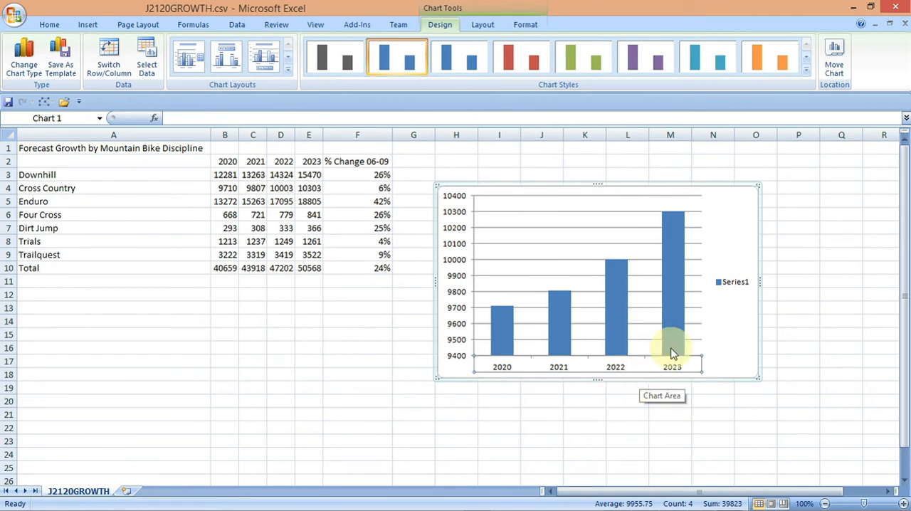
- Switch to the question paper and copy the chart title 'Growth in Cross Country Events' from question 13
mouse_move(727, 504)
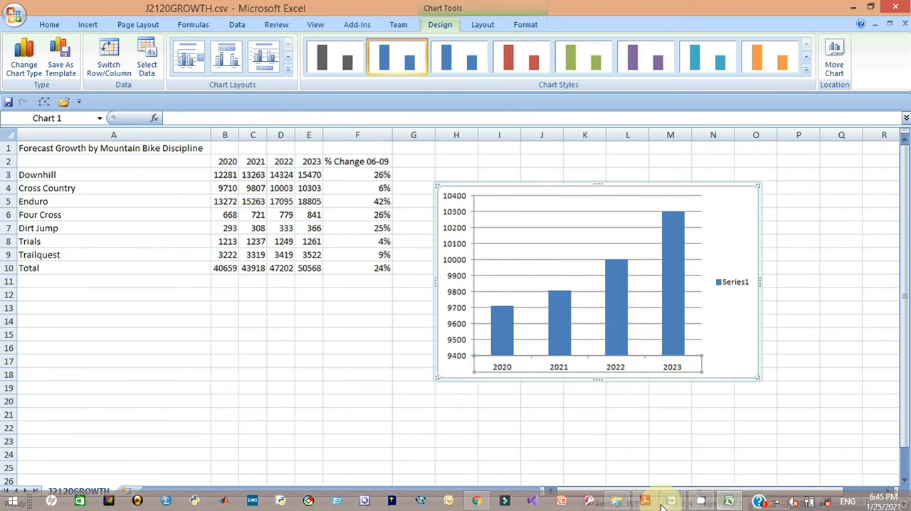
mouse_move(644, 499)
click(651, 464)
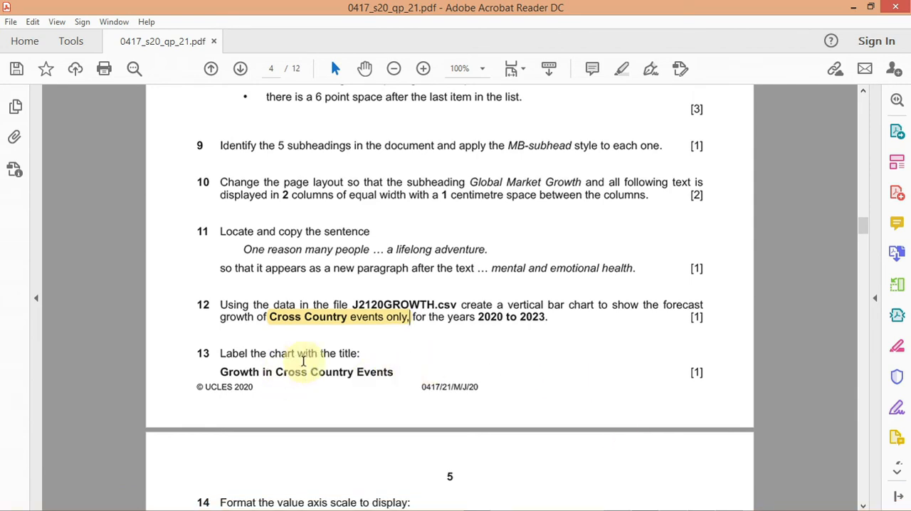
drag(217, 371, 384, 377)
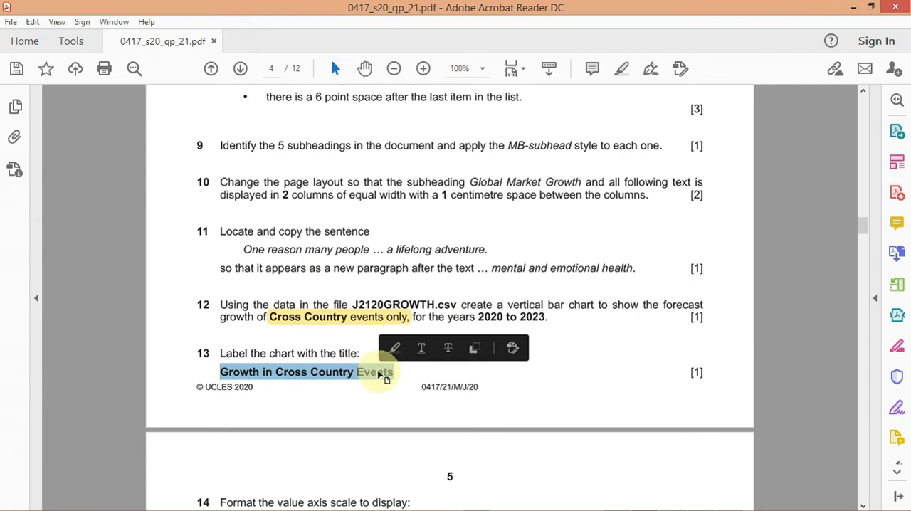
right_click(378, 373)
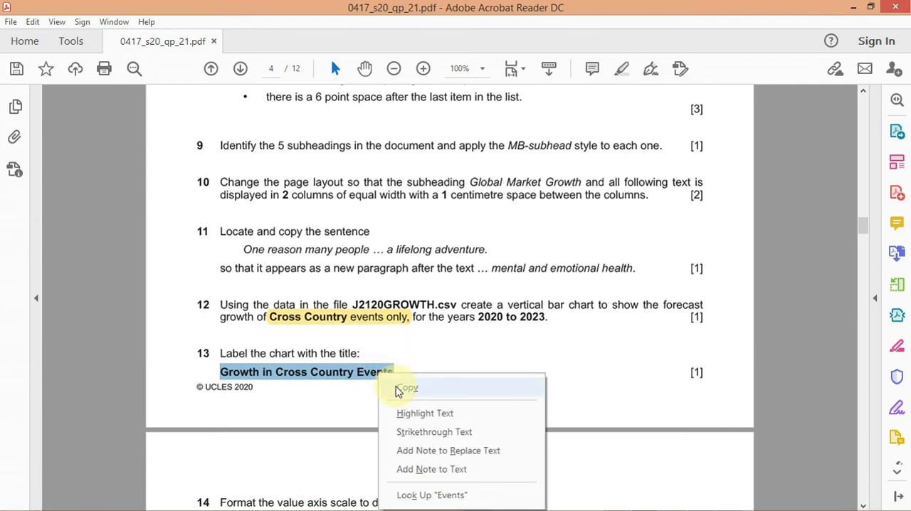
click(402, 389)
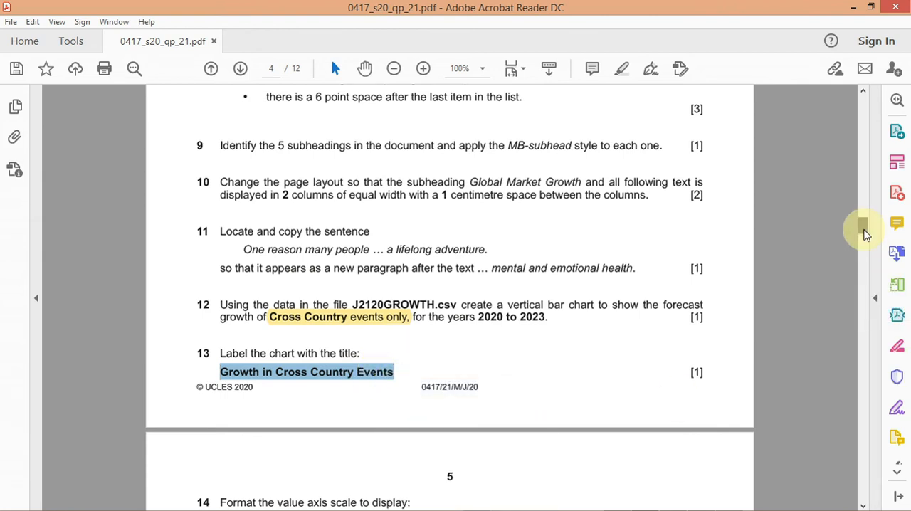
- Return to the spreadsheet and apply chart Layout 9 to add chart and axis titles
scroll(865, 235, down, 5)
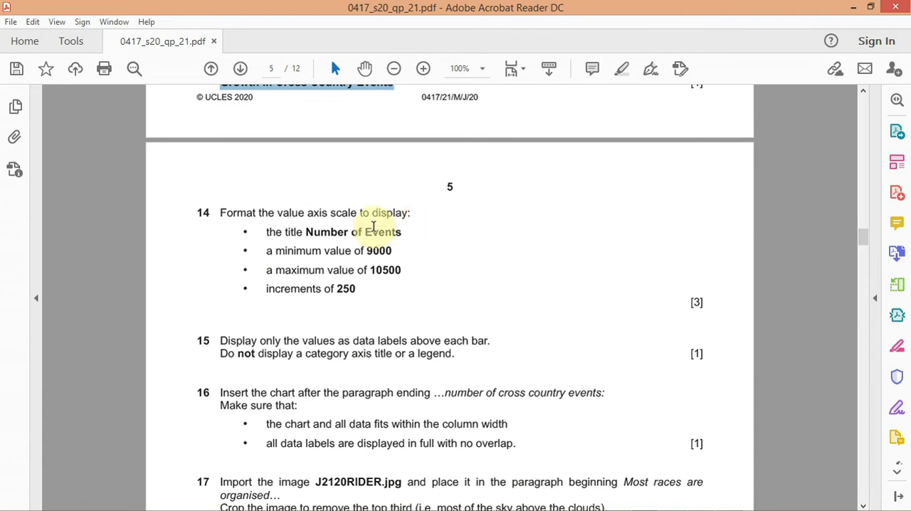
mouse_move(585, 508)
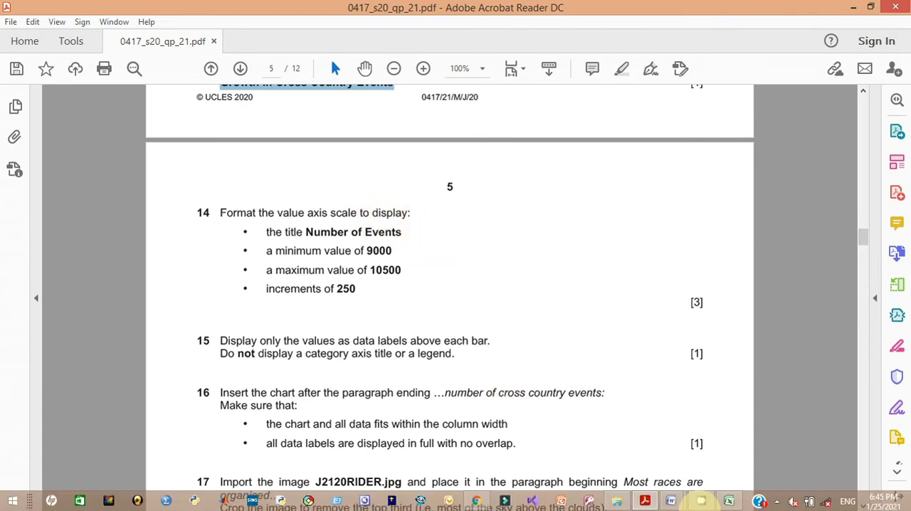
click(729, 502)
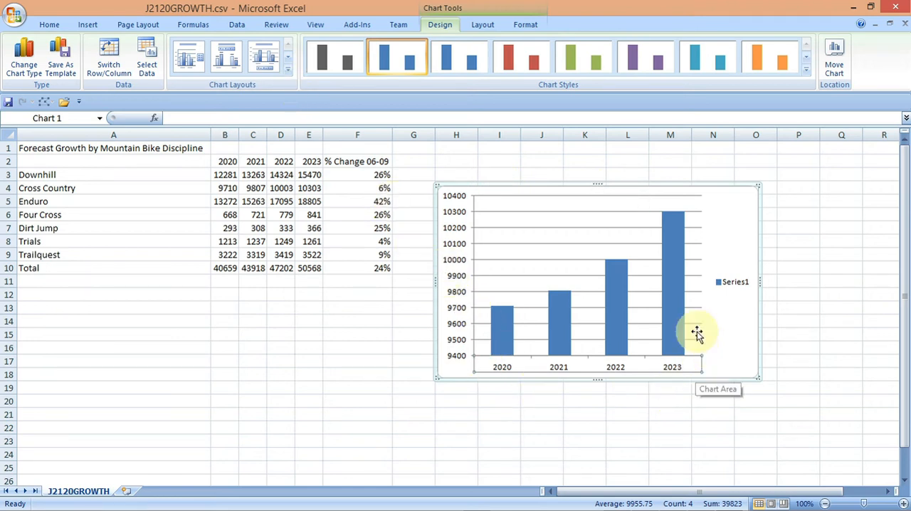
click(288, 71)
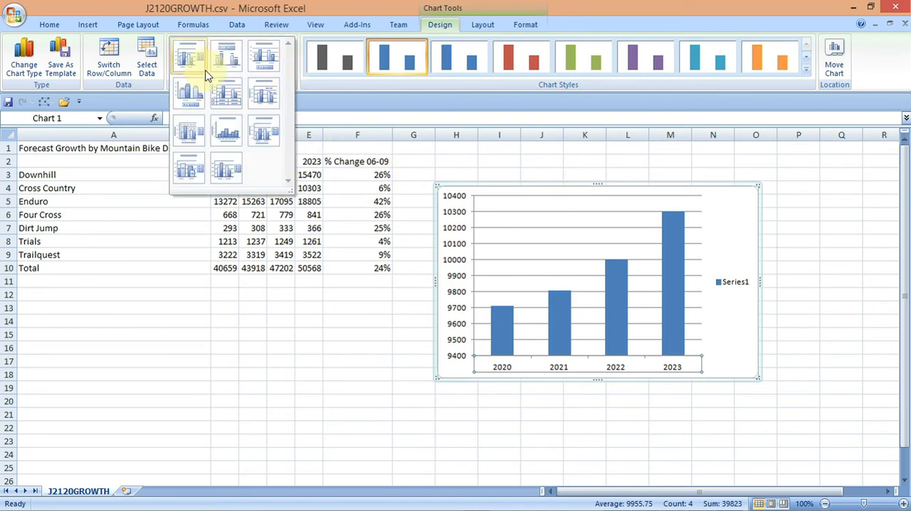
click(263, 135)
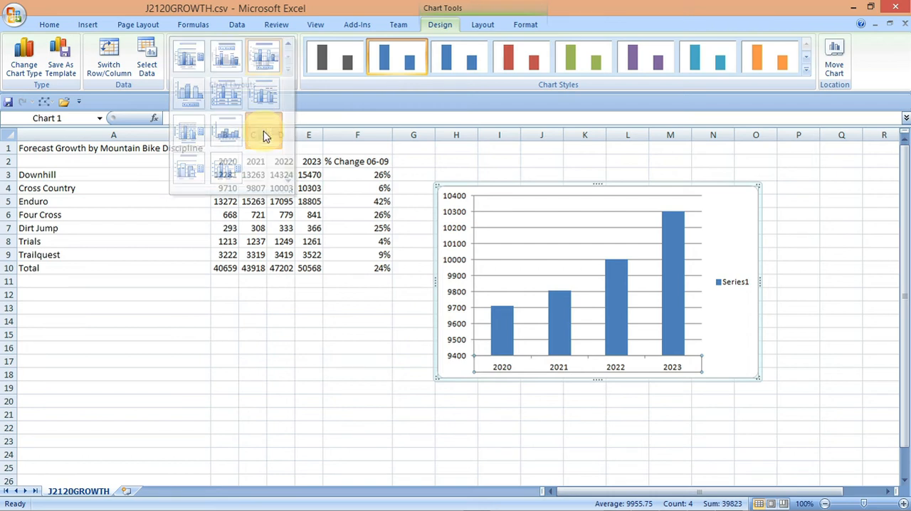
- Replace the chart title text with 'Growth in Cross Country Events'
click(614, 204)
drag(624, 203, 576, 203)
text(Growth in Cross Country Events)
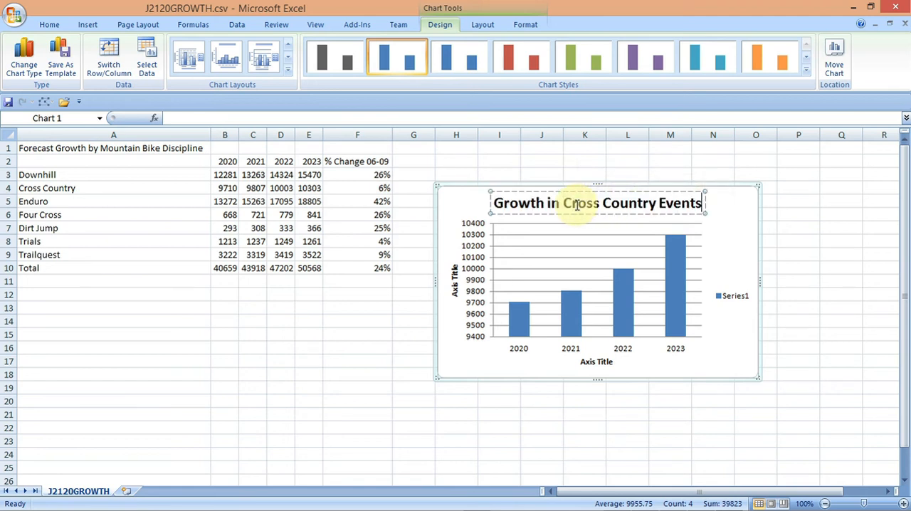
click(828, 249)
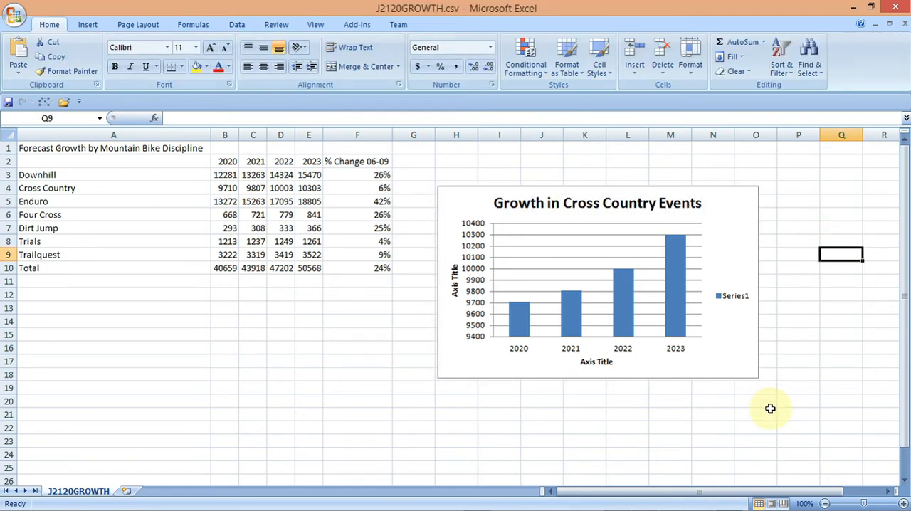
- Switch to the question paper and copy the axis title 'Number of Events' from question 14
click(644, 501)
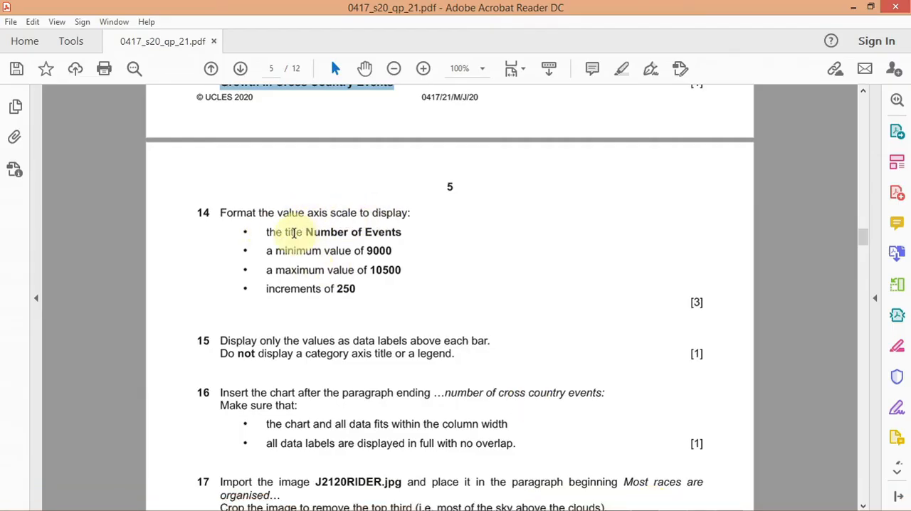
drag(304, 232, 384, 235)
right_click(385, 236)
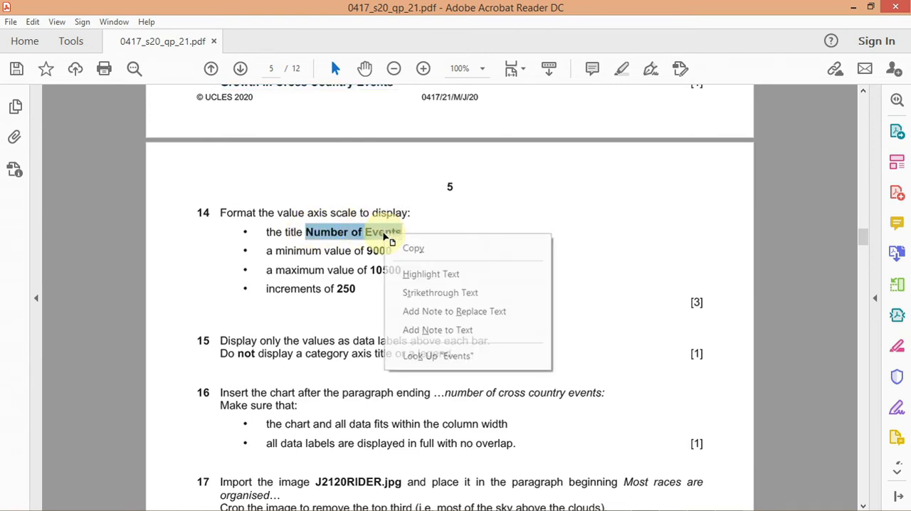
click(399, 246)
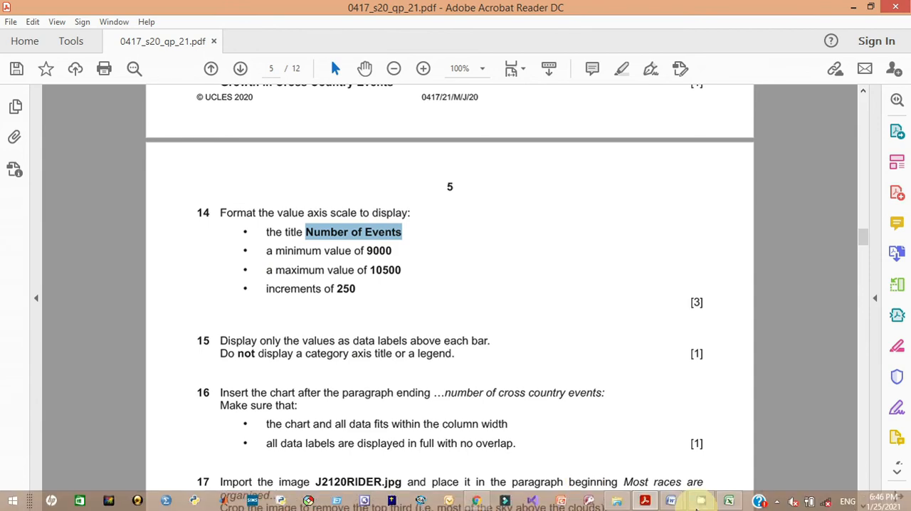
- Return to the spreadsheet and replace the vertical axis title text with 'Number of Events'
click(728, 501)
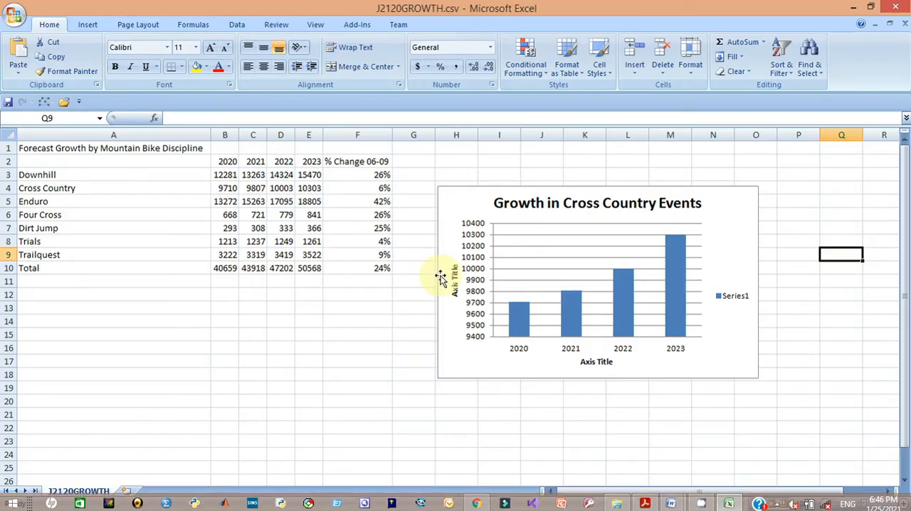
click(455, 286)
click(455, 265)
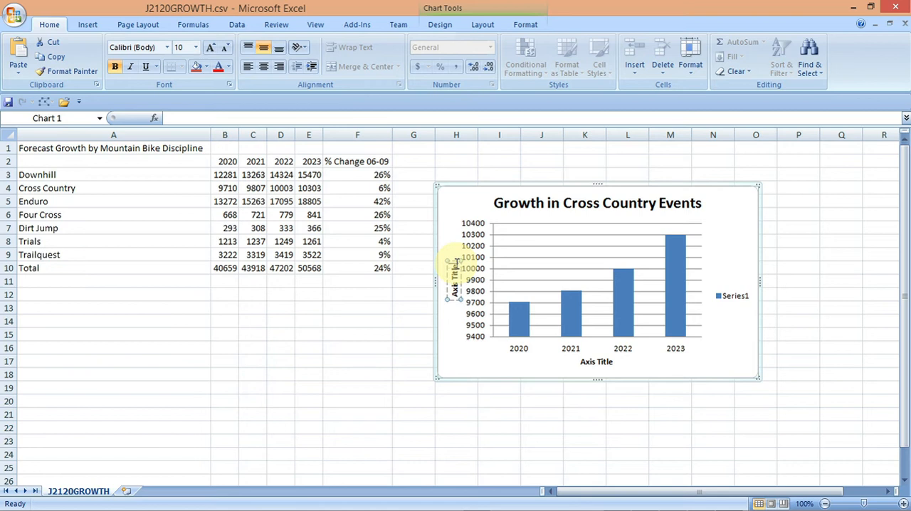
key(BackSpace)
key(BackSpace)
key(BackSpace)
key(BackSpace)
key(BackSpace)
key(BackSpace)
key(BackSpace)
key(BackSpace)
key(BackSpace)
key(BackSpace)
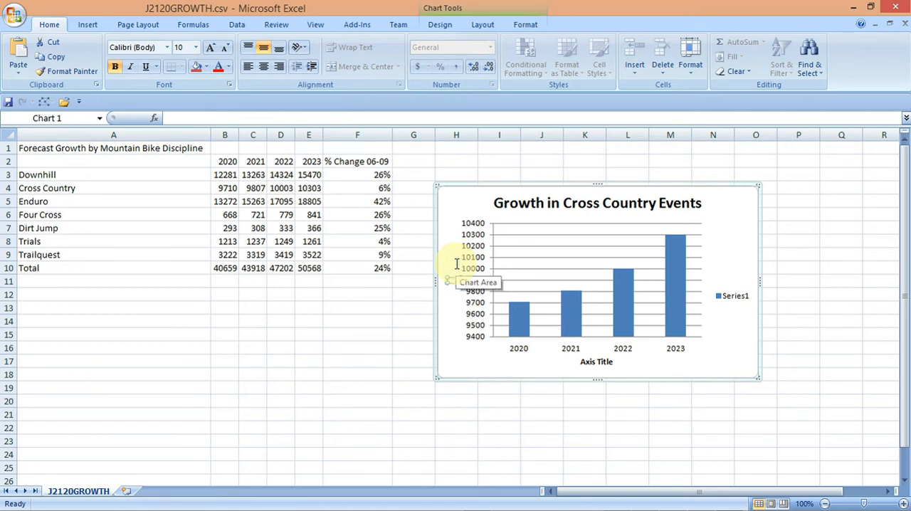
text(Number of Events)
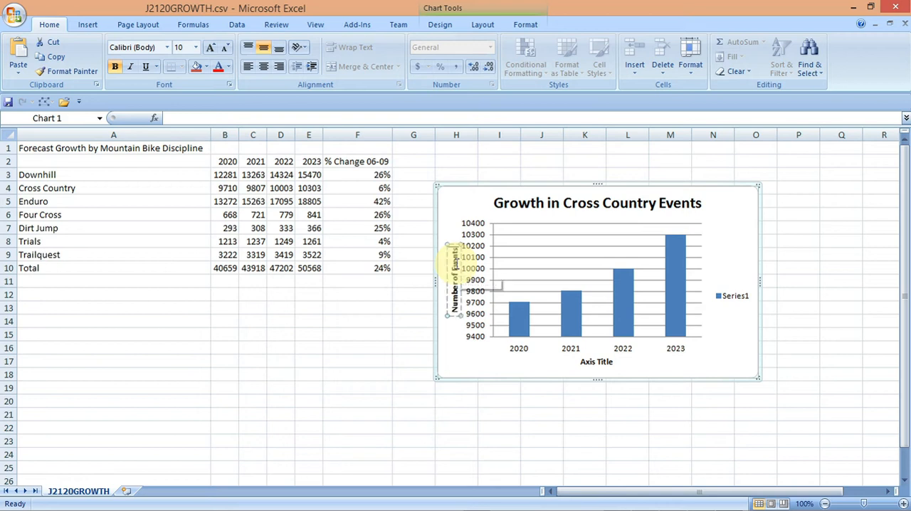
click(806, 355)
click(701, 454)
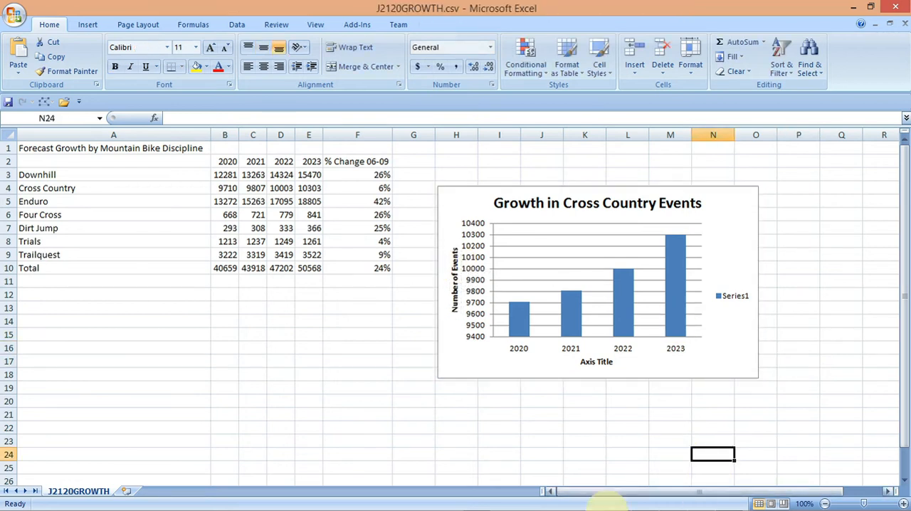
- Format the value axis with a fixed minimum of 9000, maximum of 10500 and major unit of 2500
click(645, 502)
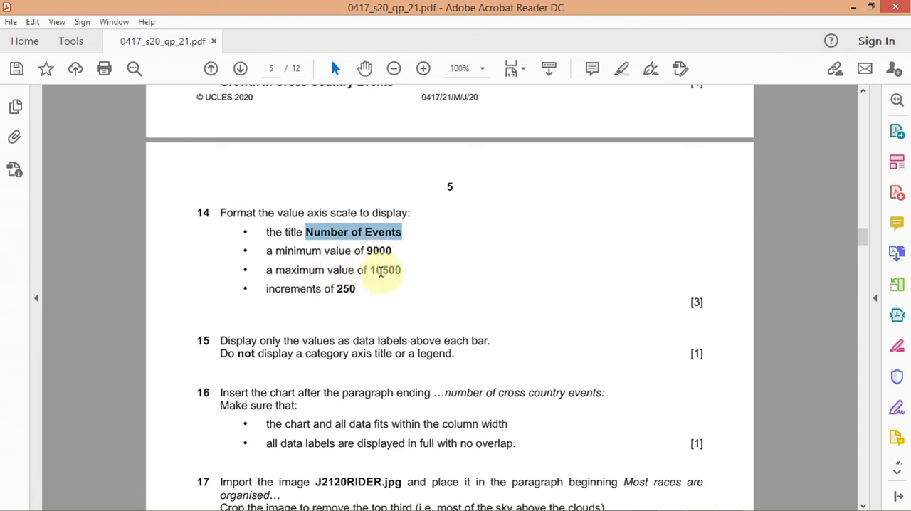
mouse_move(667, 504)
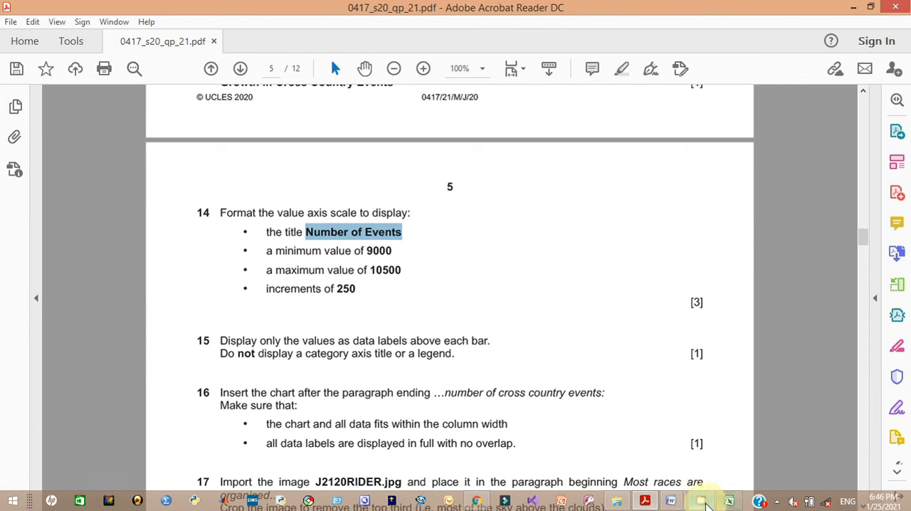
click(731, 504)
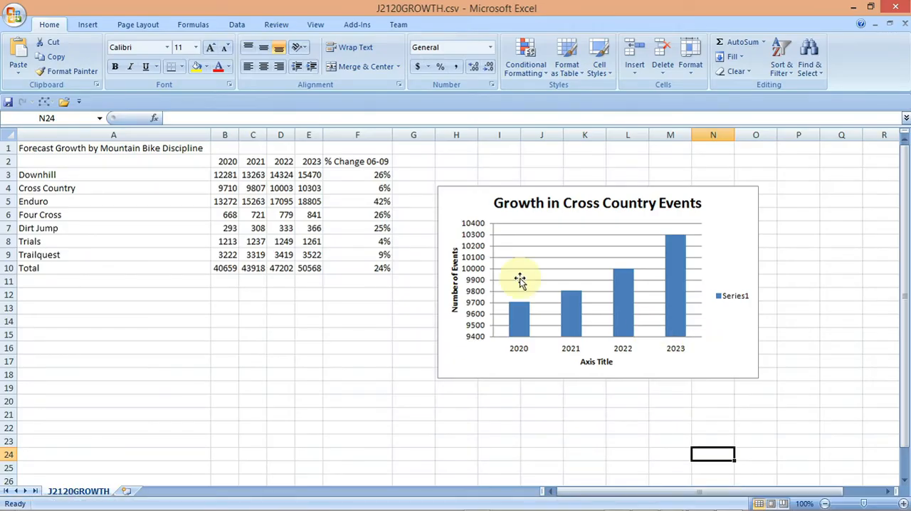
click(475, 243)
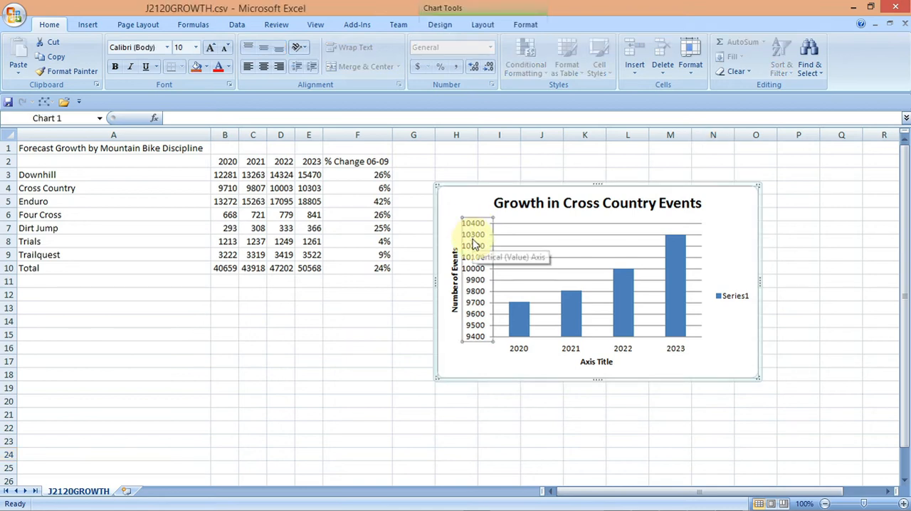
right_click(475, 243)
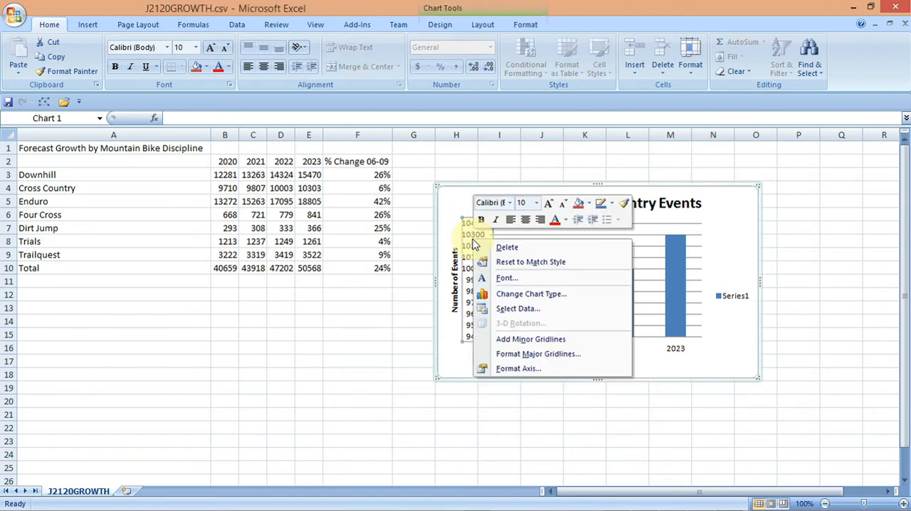
click(503, 369)
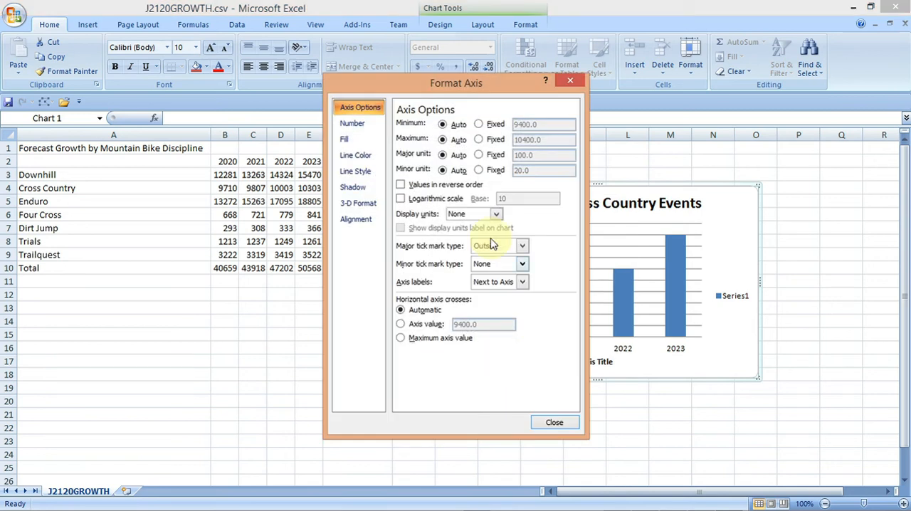
click(478, 124)
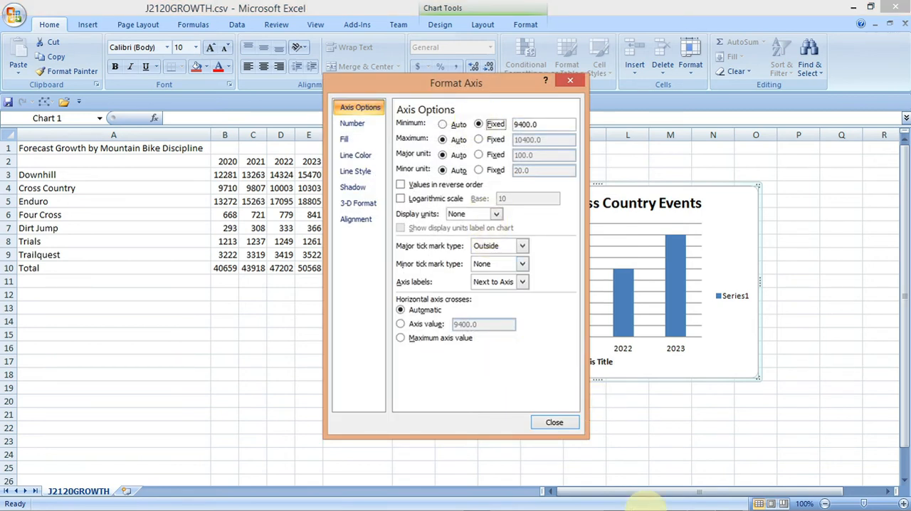
mouse_move(636, 503)
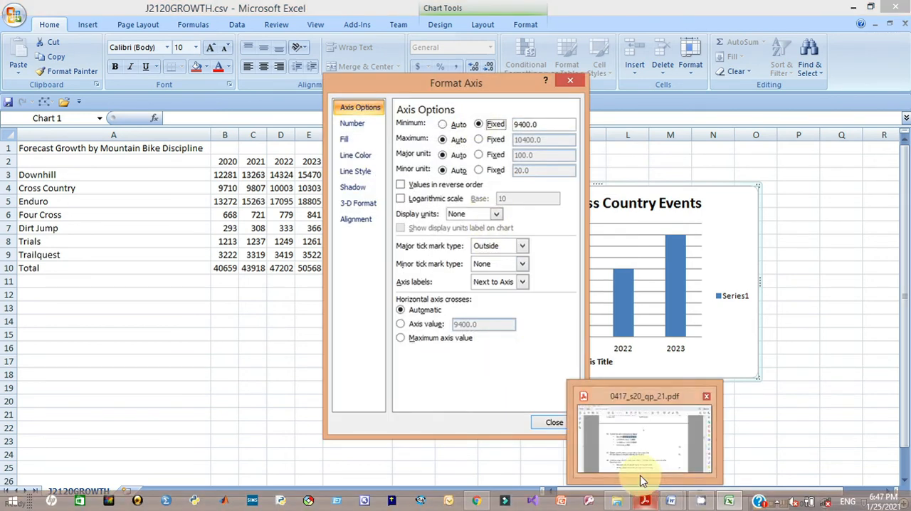
click(640, 470)
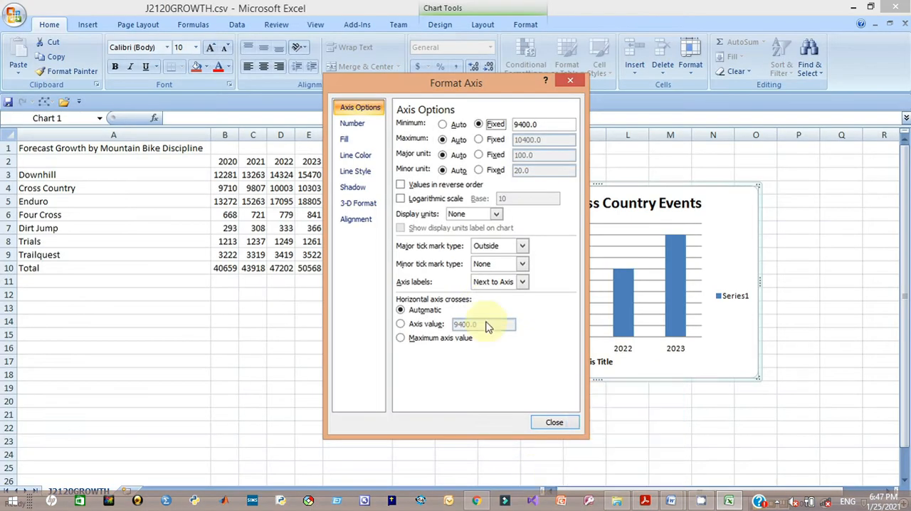
click(478, 140)
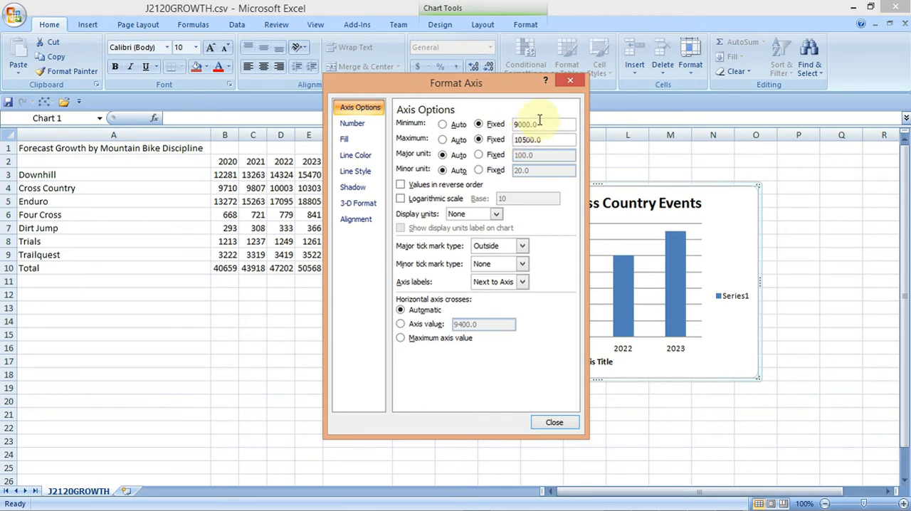
click(478, 155)
mouse_move(644, 504)
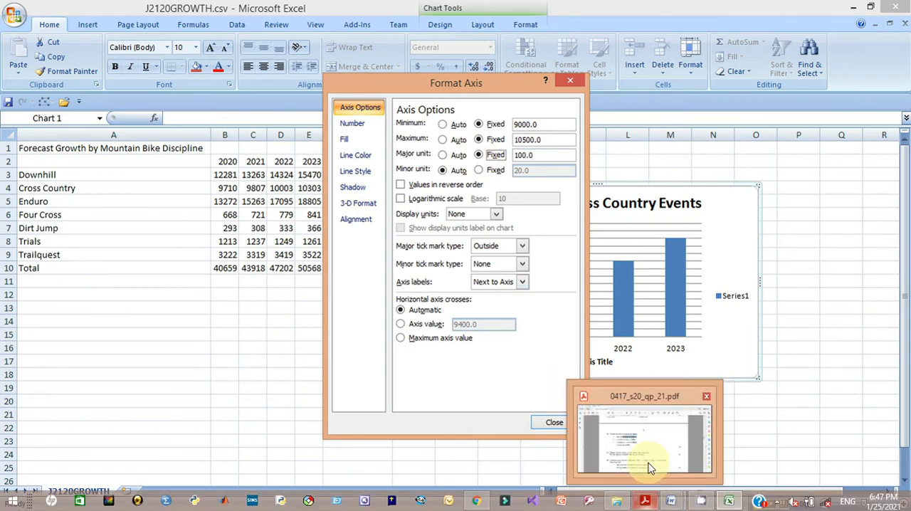
click(648, 468)
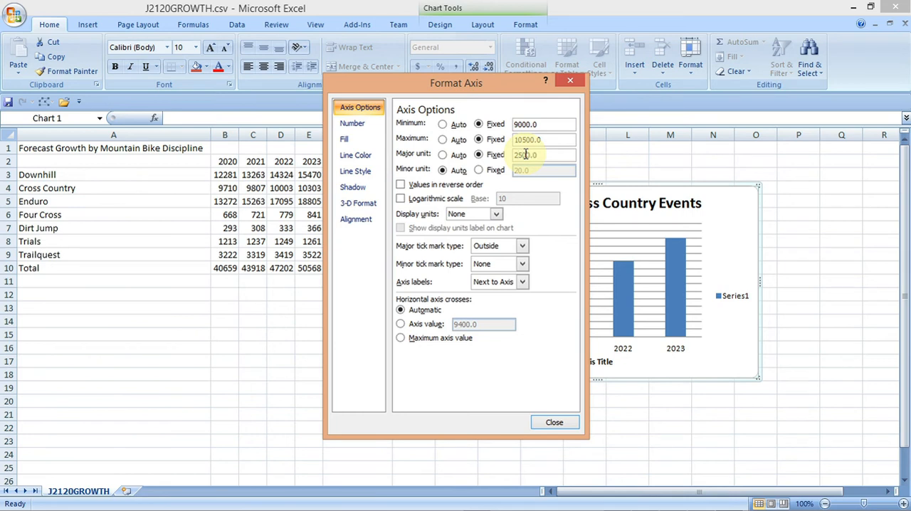
click(545, 422)
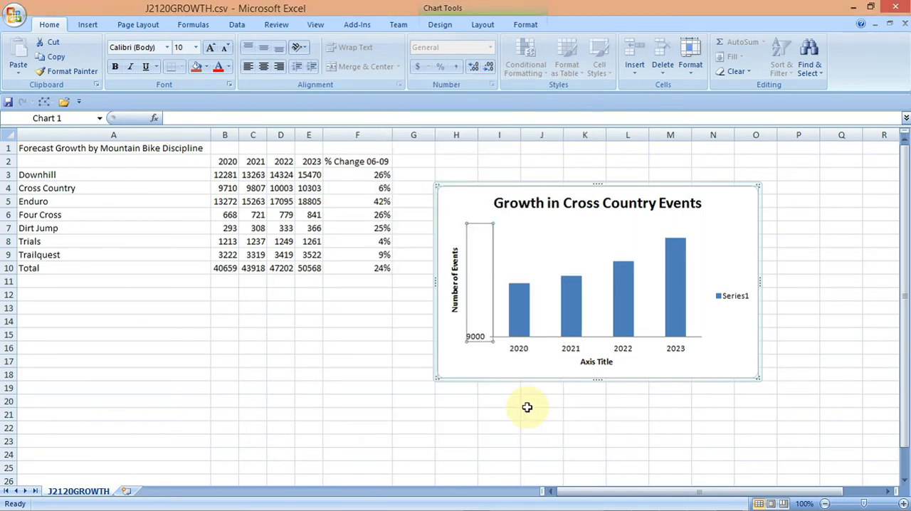
- Reopen the value axis formatting and set the major unit to 250
right_click(475, 306)
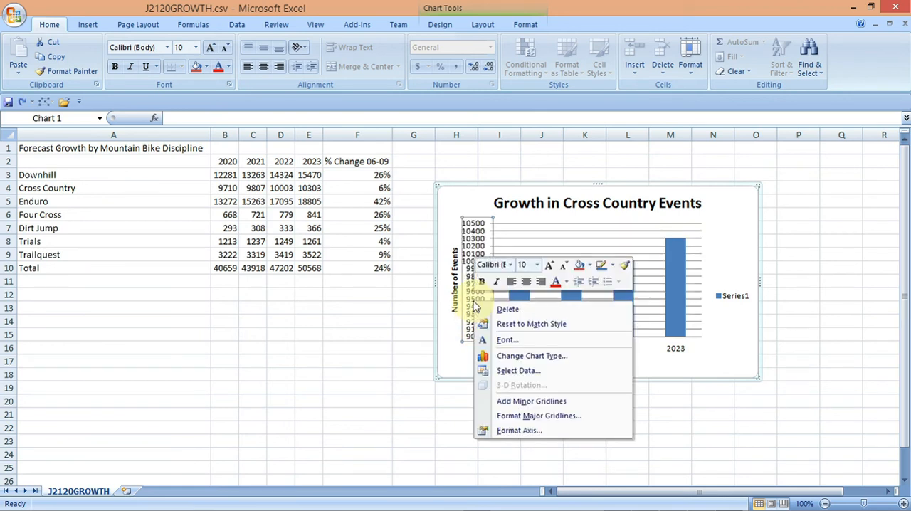
click(441, 345)
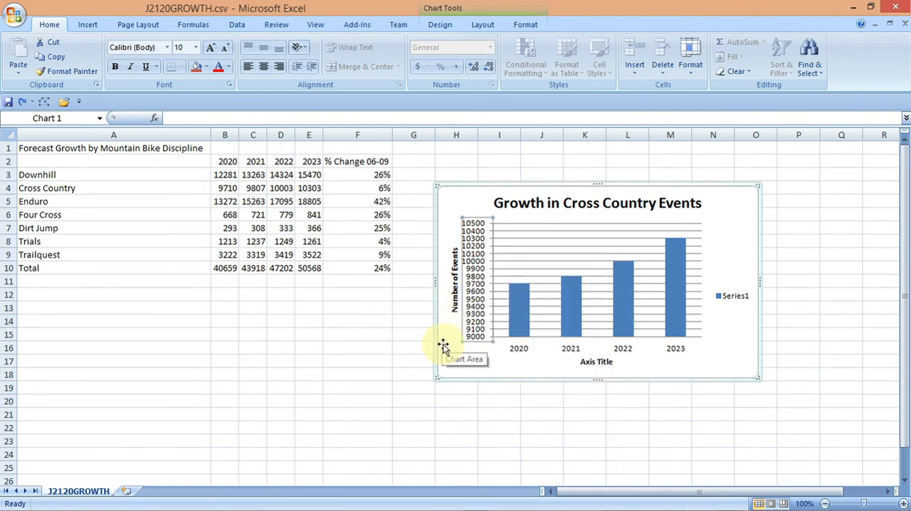
right_click(476, 302)
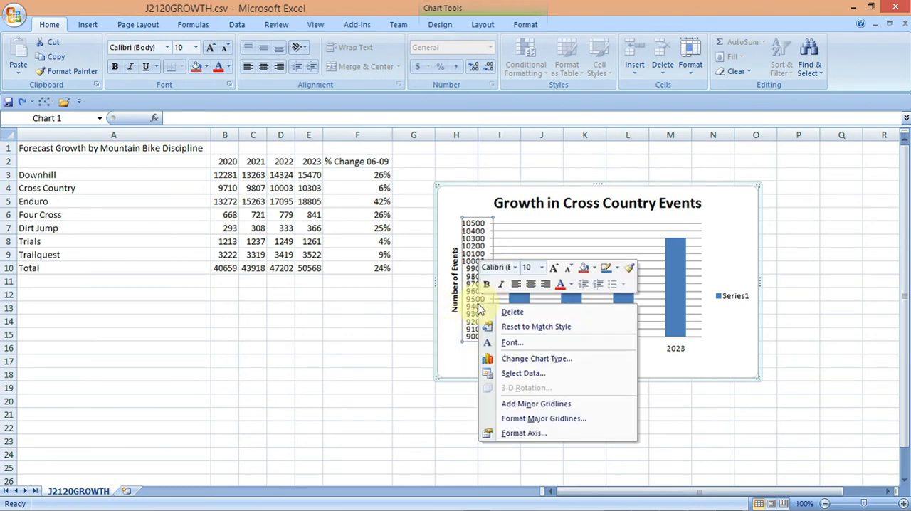
click(520, 433)
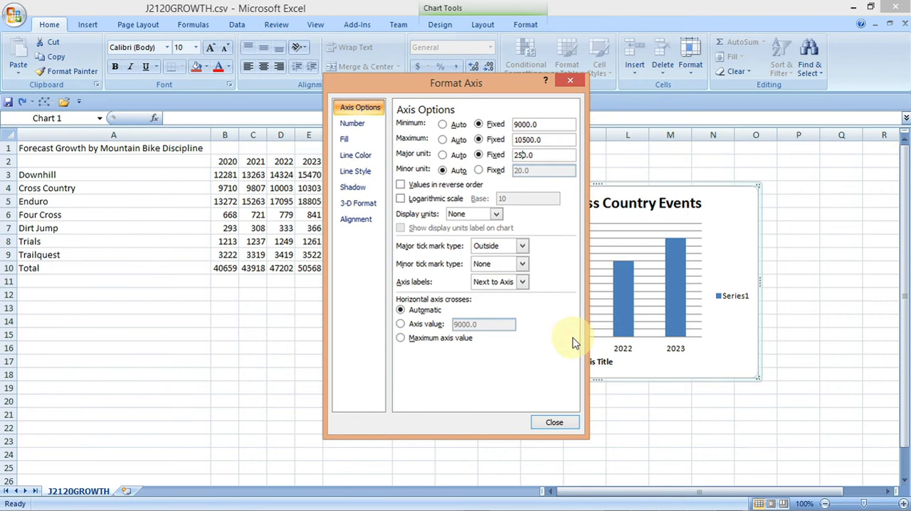
click(554, 423)
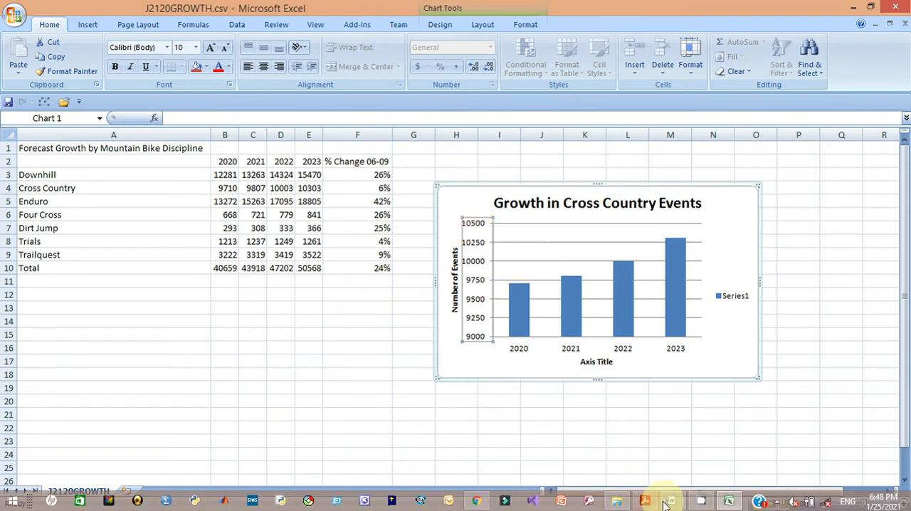
- Review questions 15 to 18 in the question paper and glance at the MTBSTUDY document
click(669, 430)
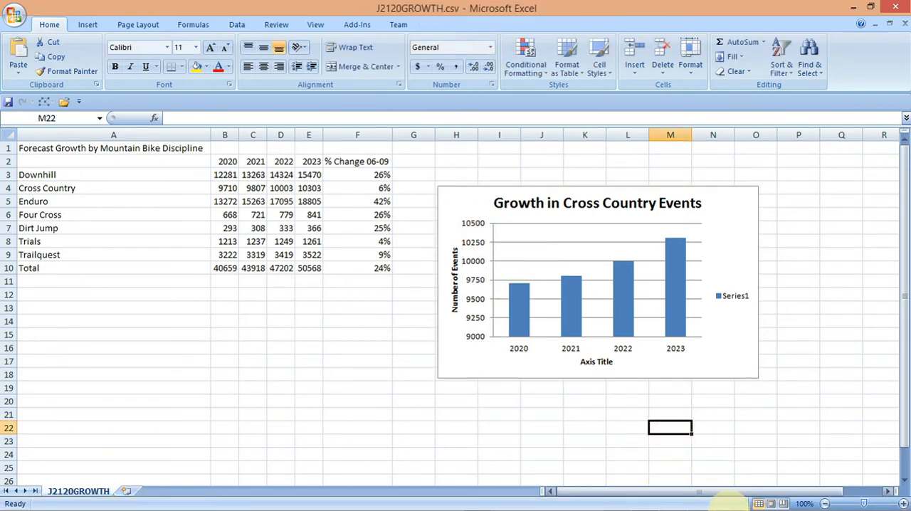
mouse_move(726, 506)
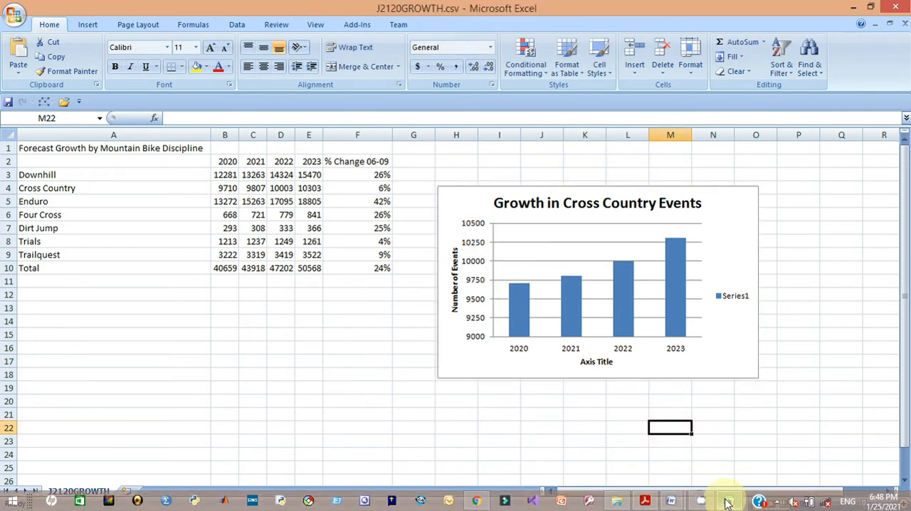
click(645, 502)
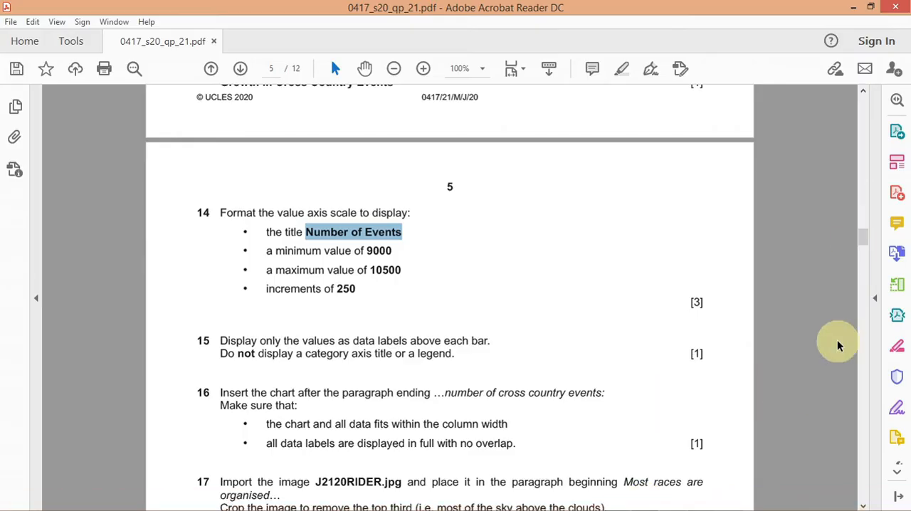
drag(858, 239, 863, 255)
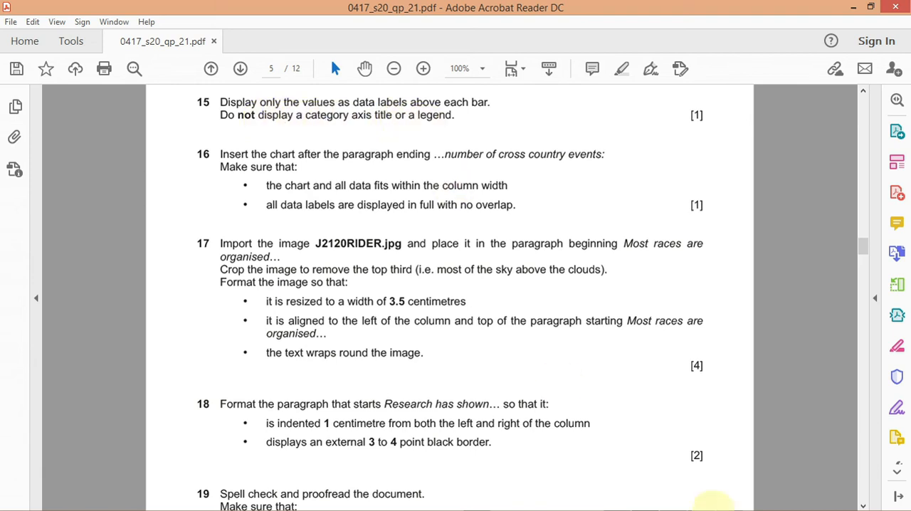
mouse_move(713, 508)
mouse_move(645, 503)
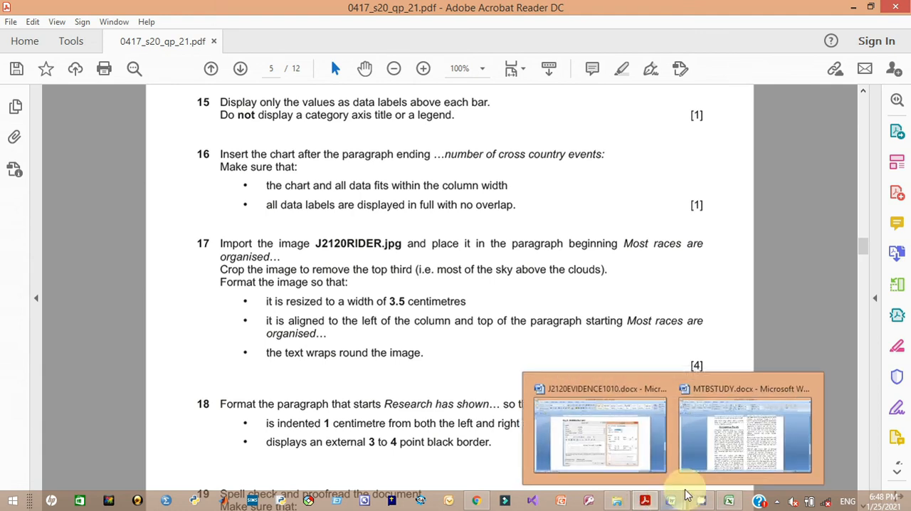
click(717, 462)
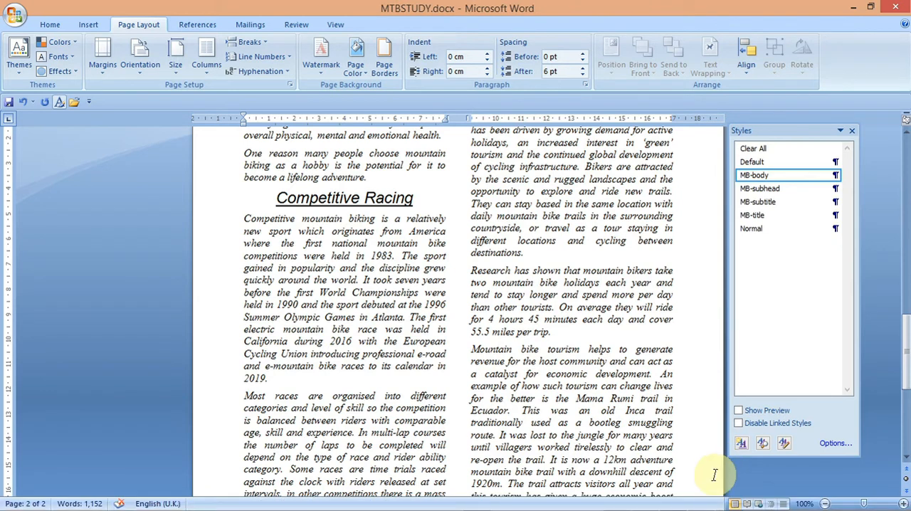
click(727, 505)
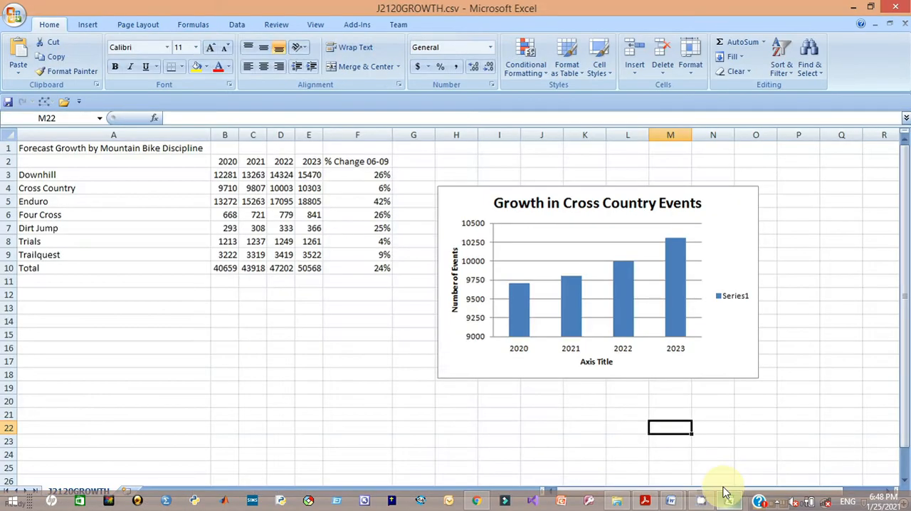
- Add data labels to the chart's column series
click(522, 285)
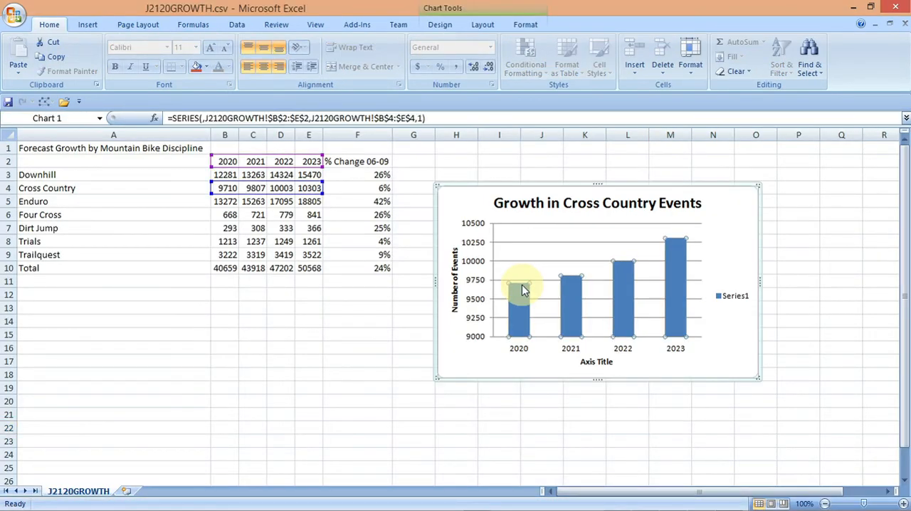
right_click(521, 286)
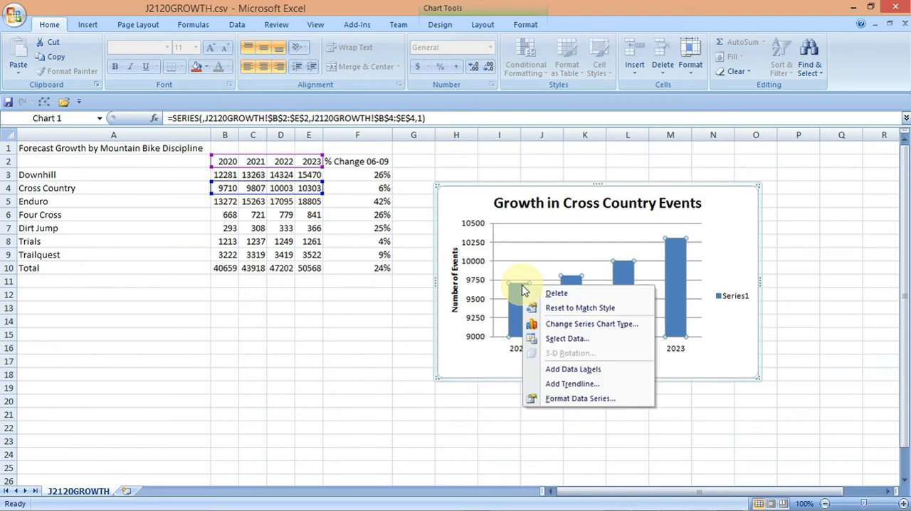
click(557, 370)
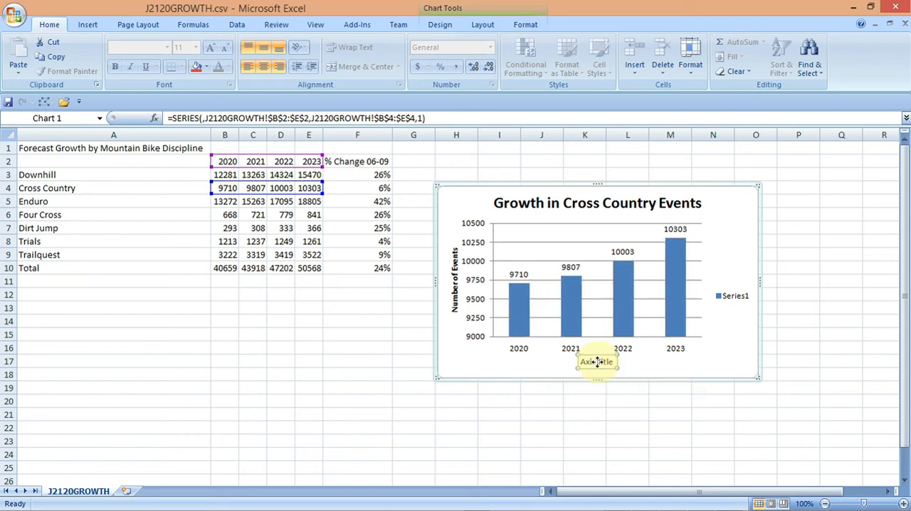
- Delete the category axis title and the legend from the chart
click(596, 362)
key(Delete)
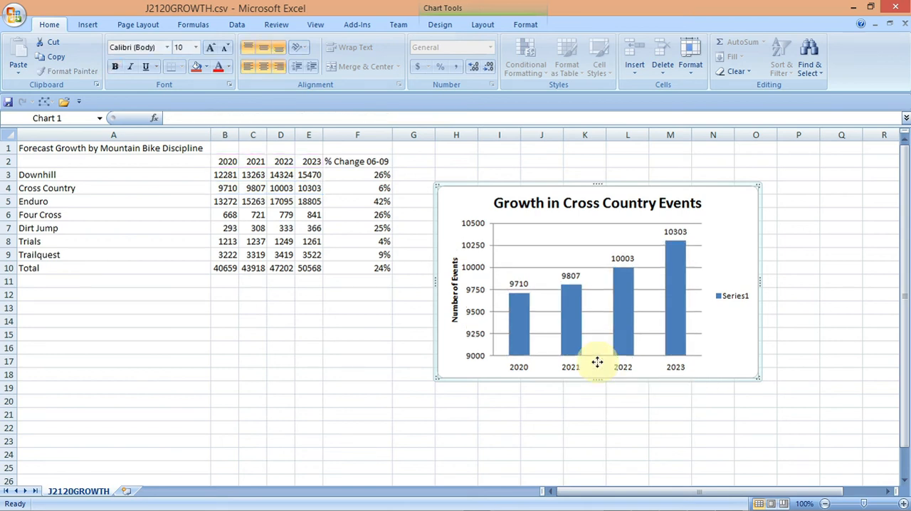
click(741, 302)
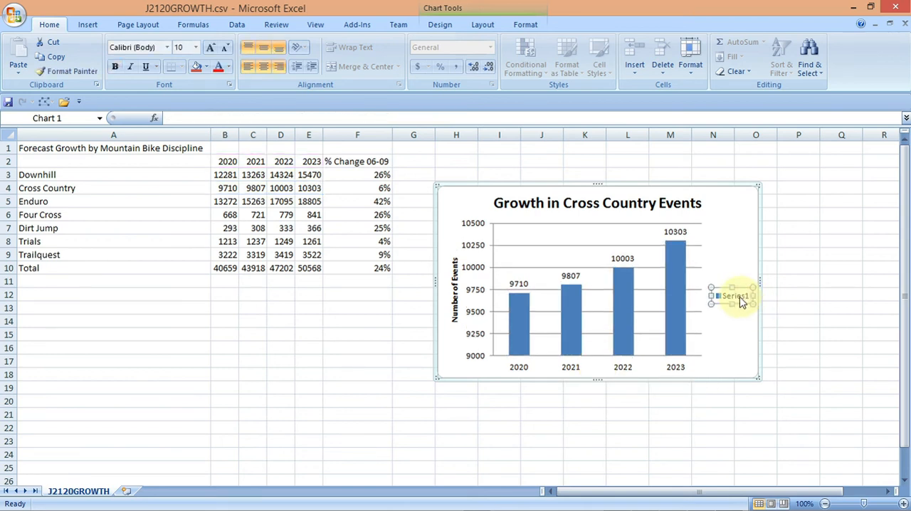
key(Delete)
click(803, 315)
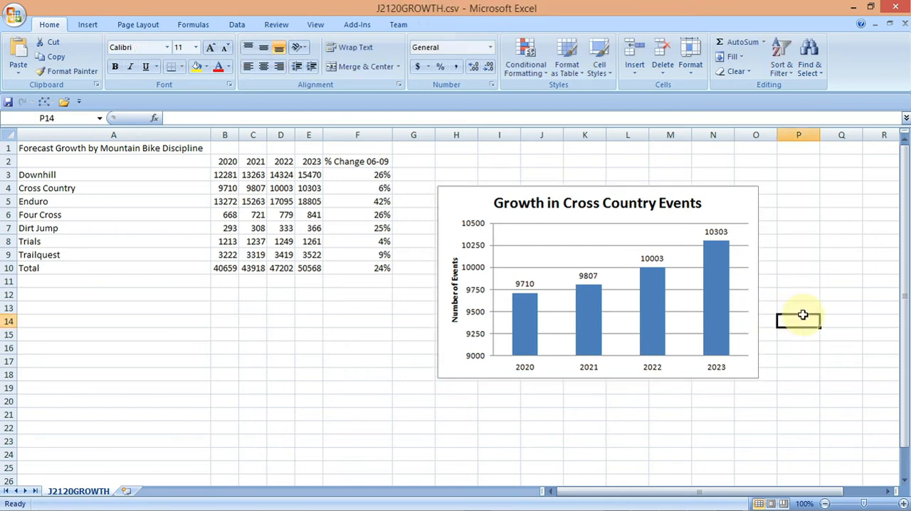
- Copy the phrase 'number of cross country events:' from question 16 in the question paper
click(645, 502)
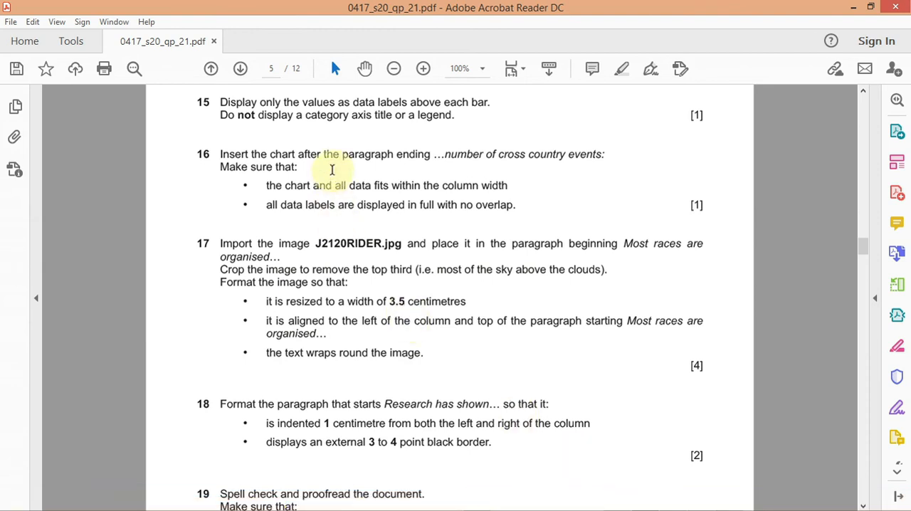
drag(444, 152, 572, 152)
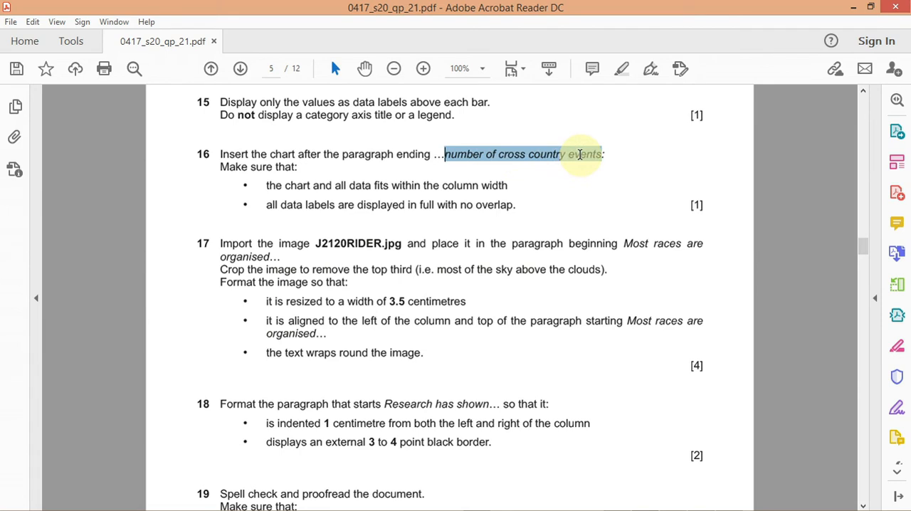
right_click(579, 155)
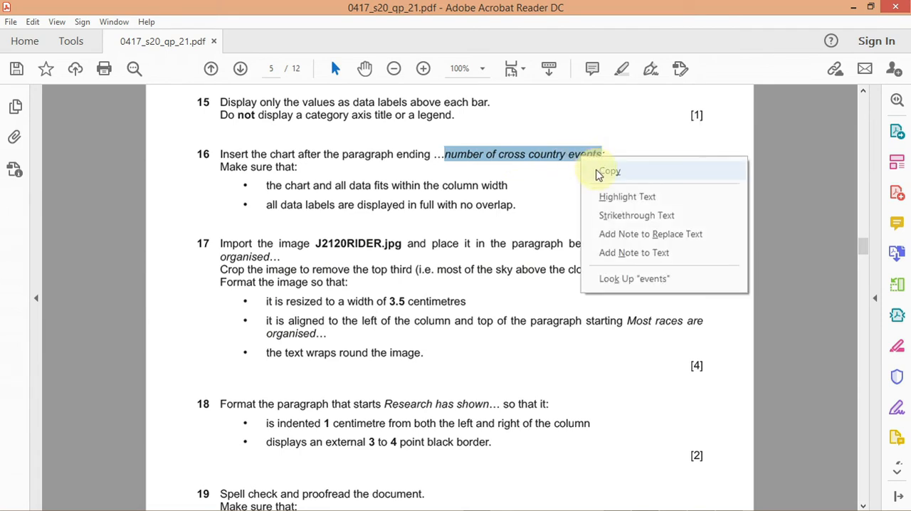
click(601, 172)
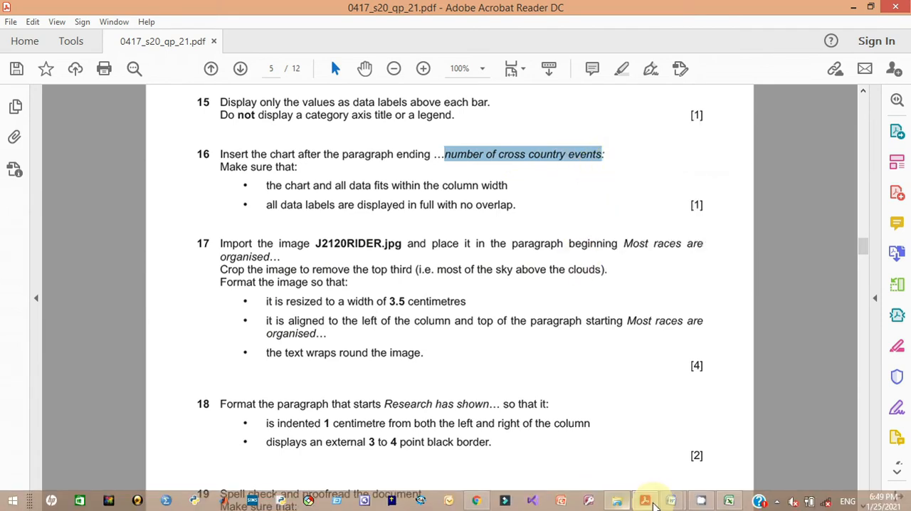
- Find the paragraph ending 'number of cross country events:' in MTBSTUDY and start a new empty line after it
mouse_move(671, 501)
click(745, 449)
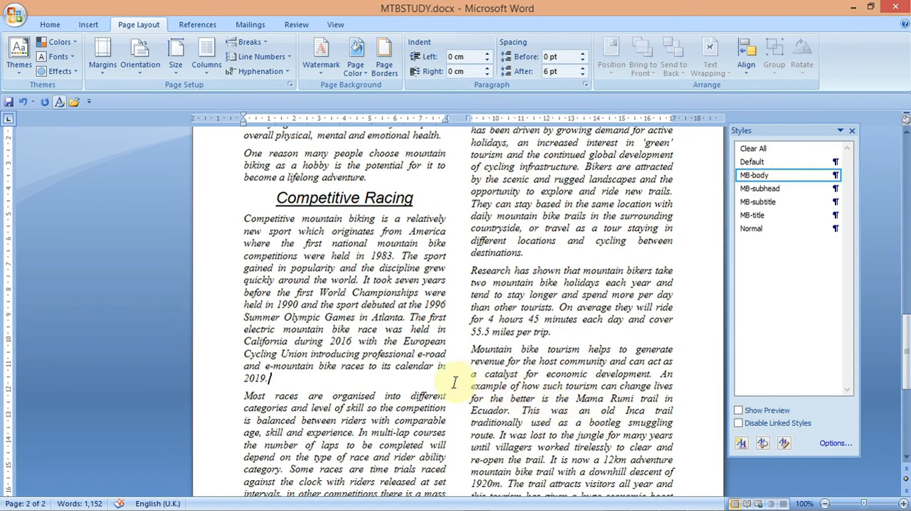
key(ctrl+f)
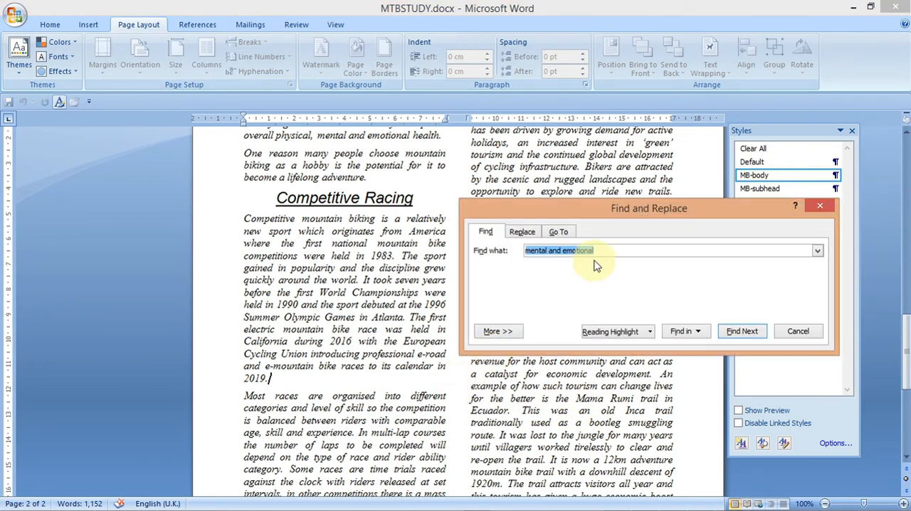
key(ctrl+v)
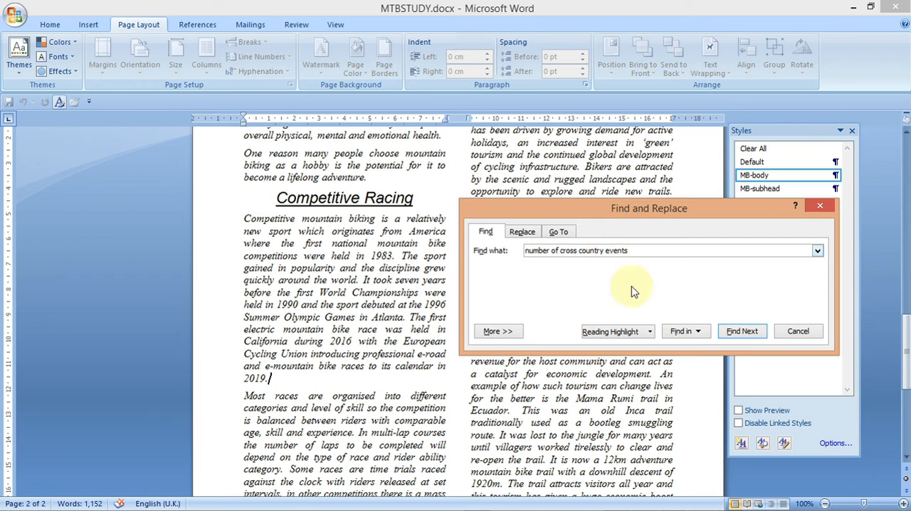
click(736, 336)
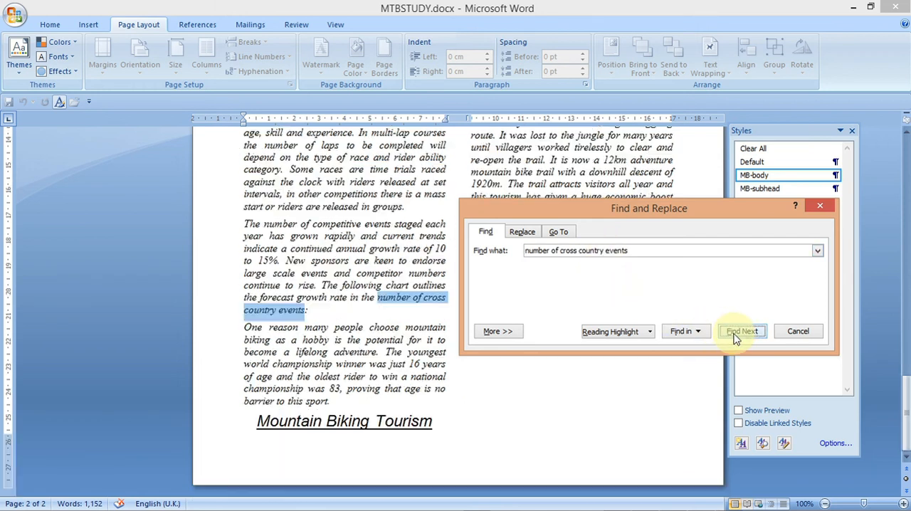
click(823, 208)
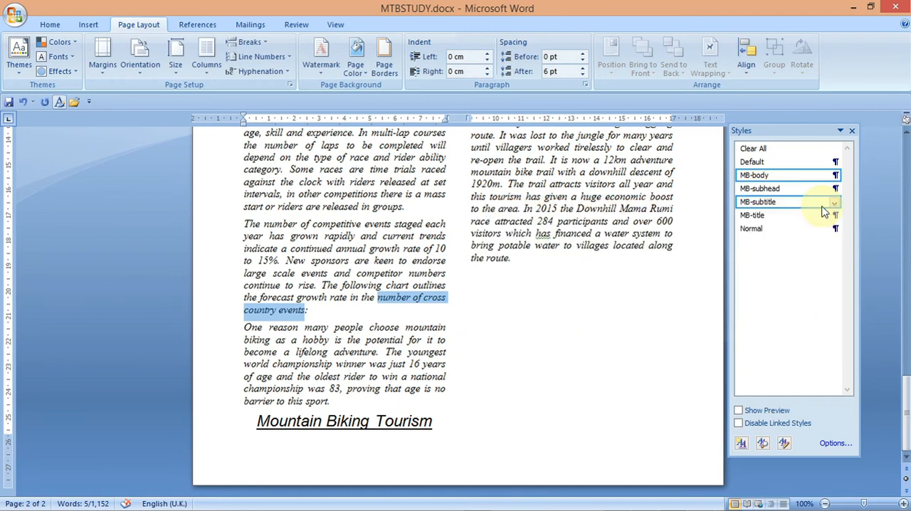
click(313, 311)
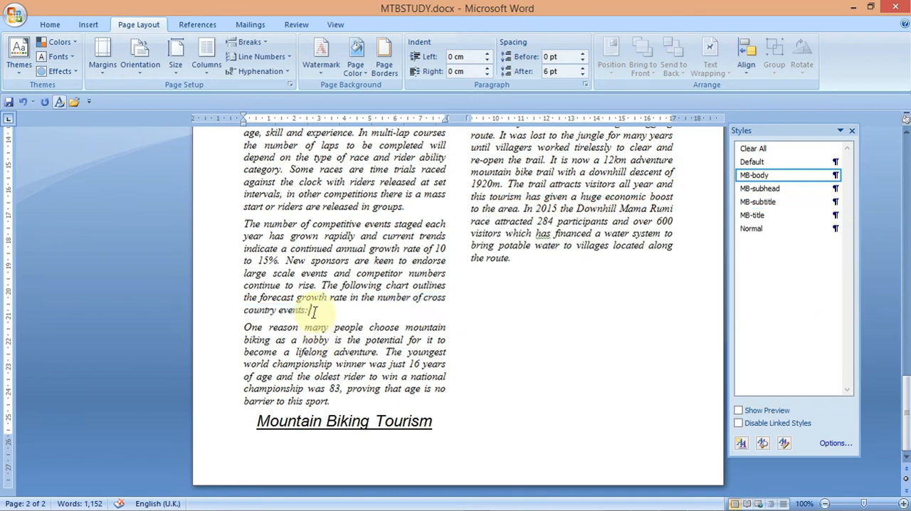
key(Return)
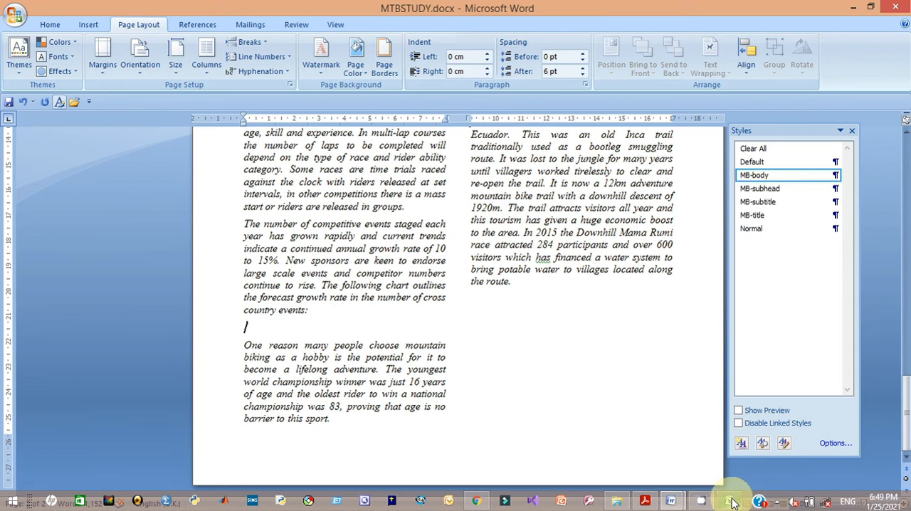
- Apply the black-background chart style with red bars to the chart and copy the chart
click(730, 501)
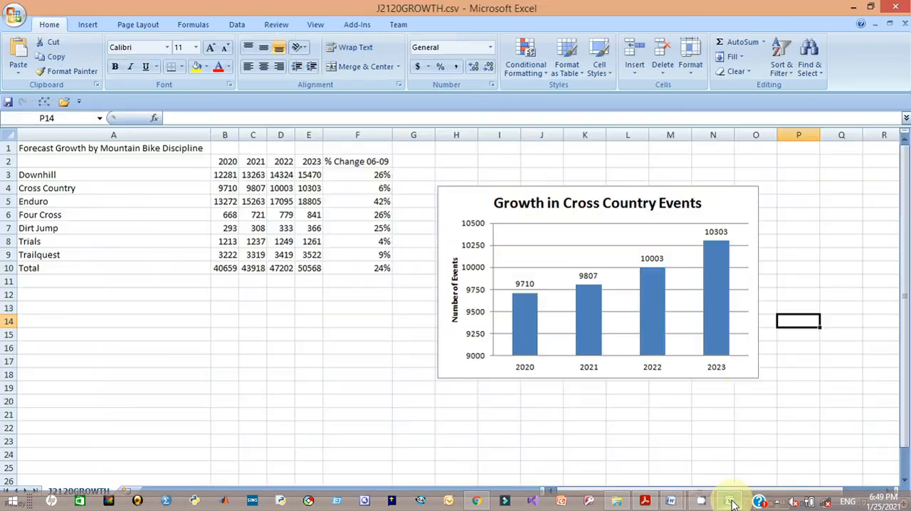
click(528, 188)
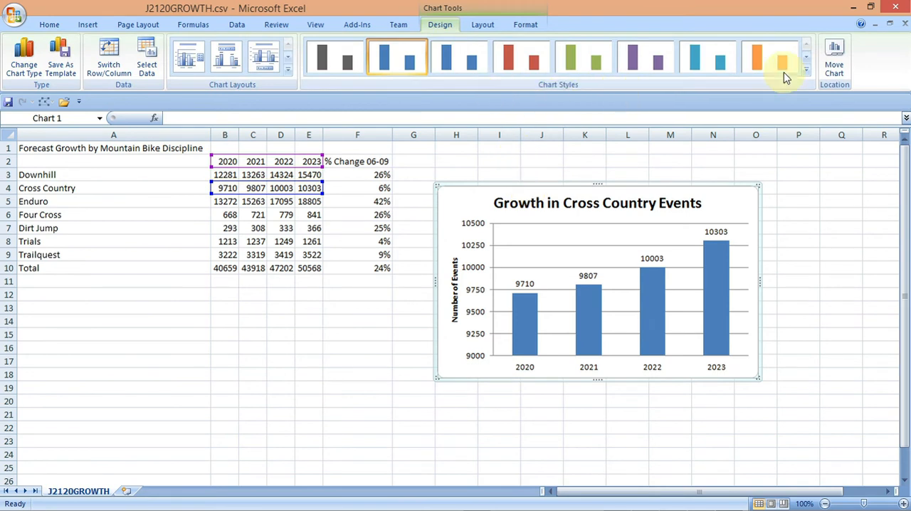
click(806, 69)
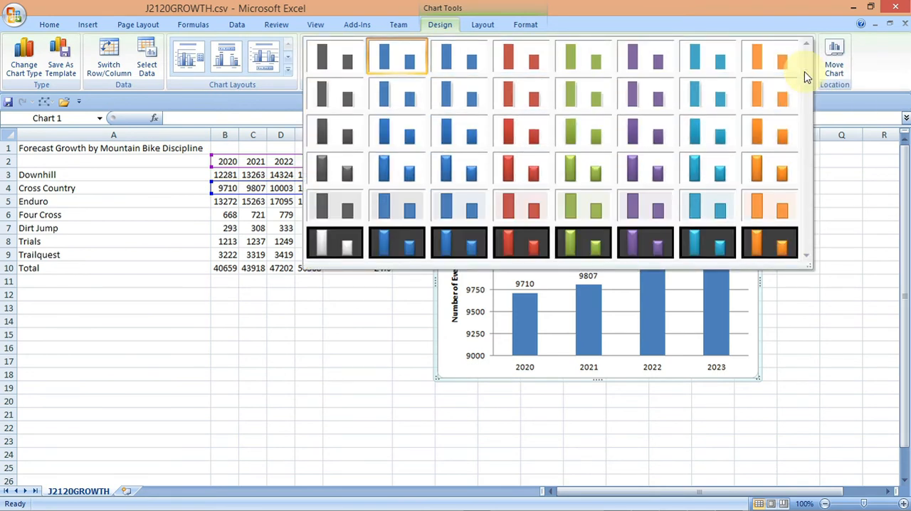
click(512, 248)
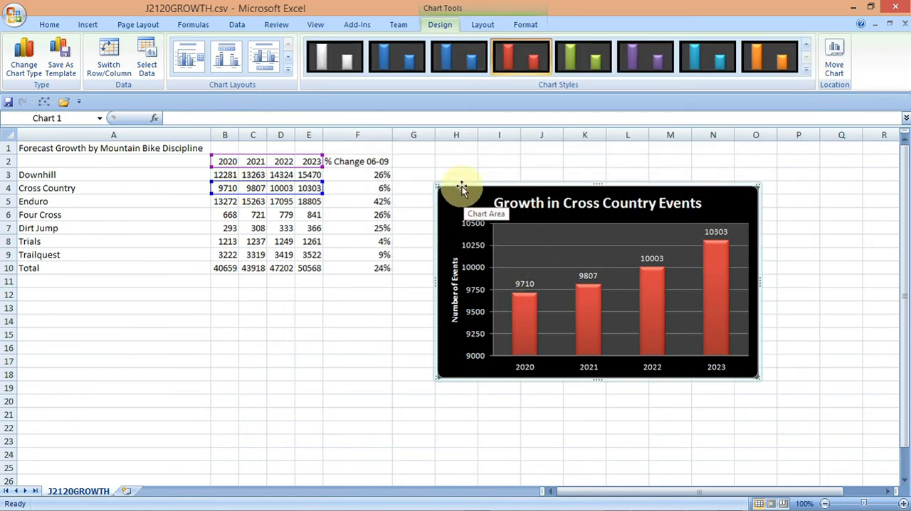
click(489, 206)
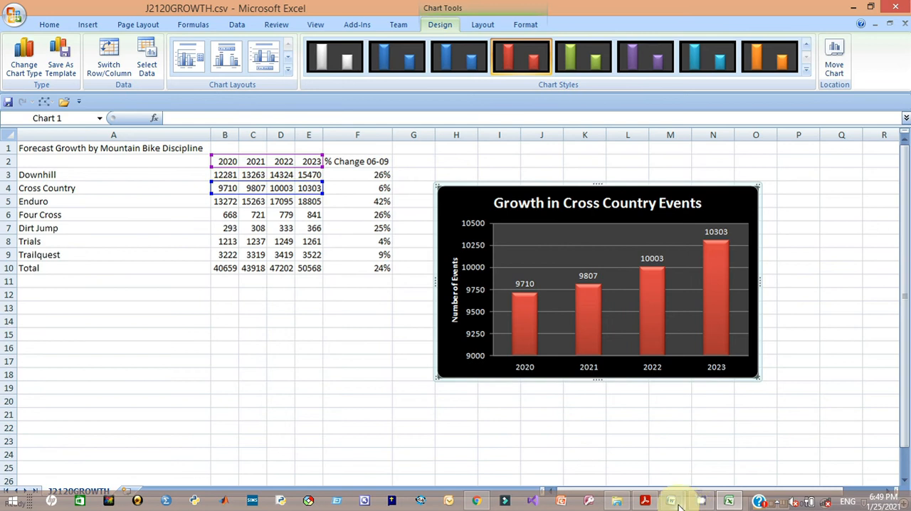
- Paste the chart into the new empty line after the cross country events paragraph
mouse_move(672, 502)
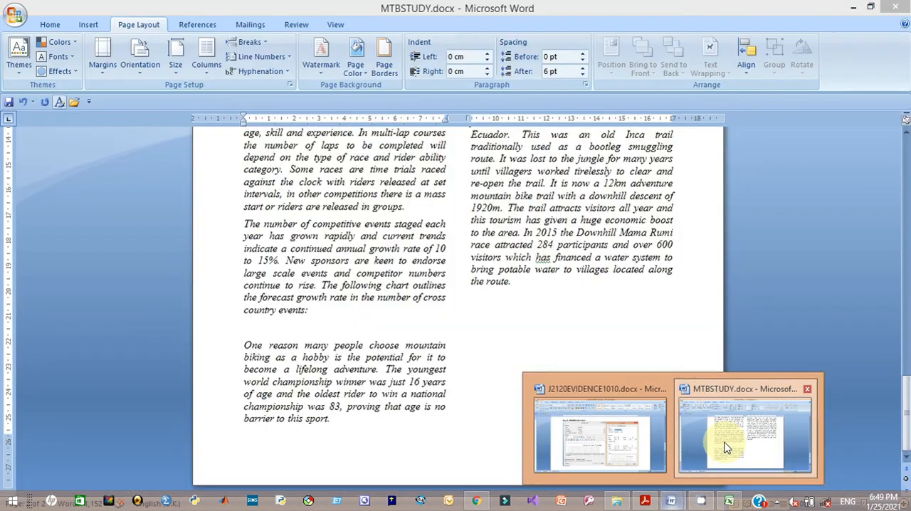
click(726, 447)
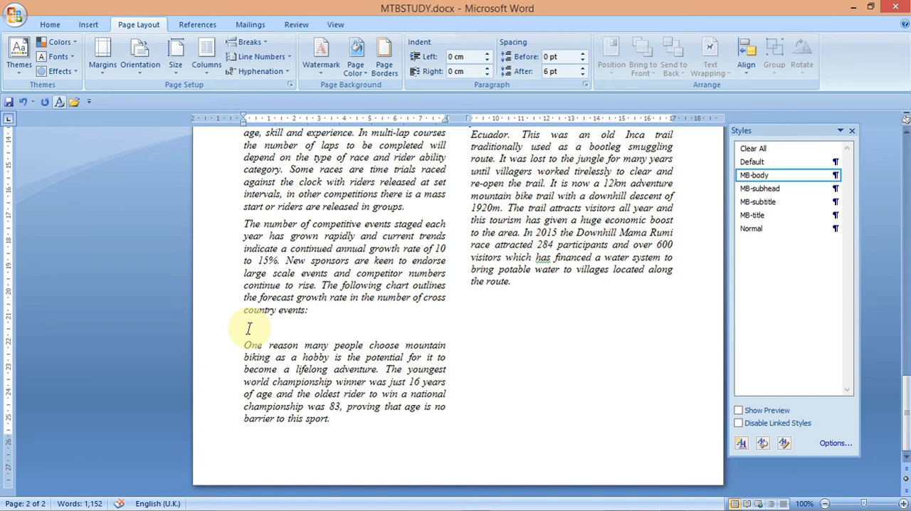
key(ctrl+v)
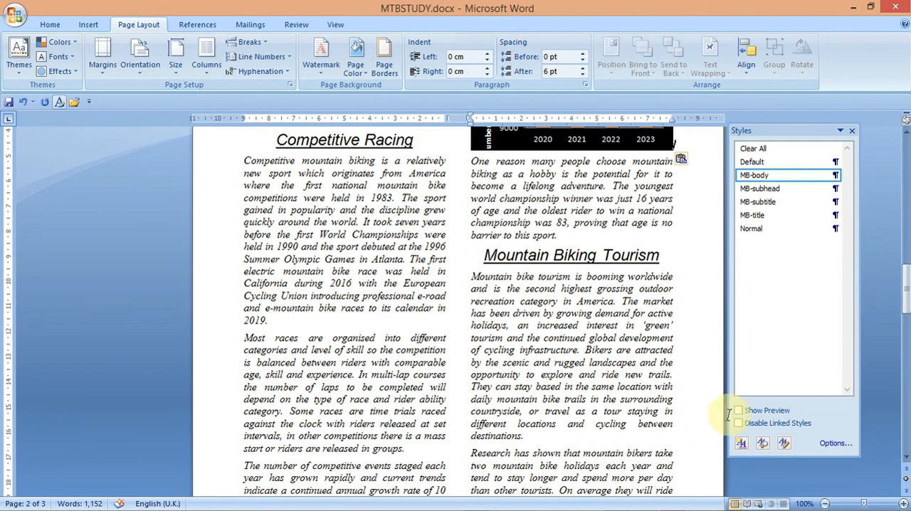
- Set the pasted chart's title font size to 12 pt
drag(904, 307, 903, 279)
click(586, 284)
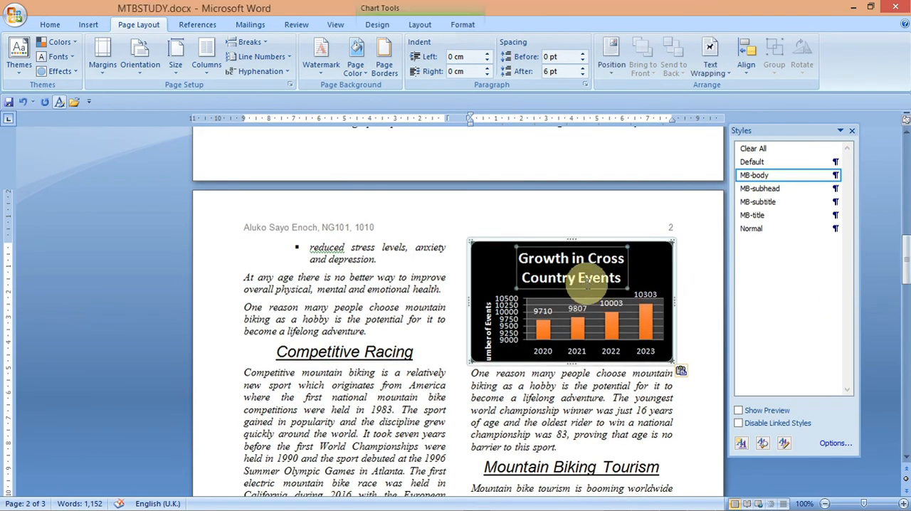
drag(623, 278, 539, 263)
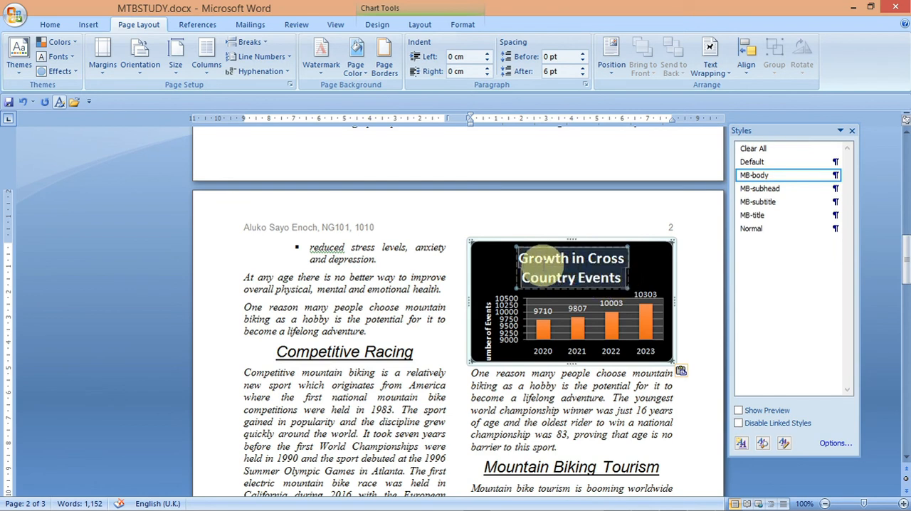
click(50, 27)
click(222, 47)
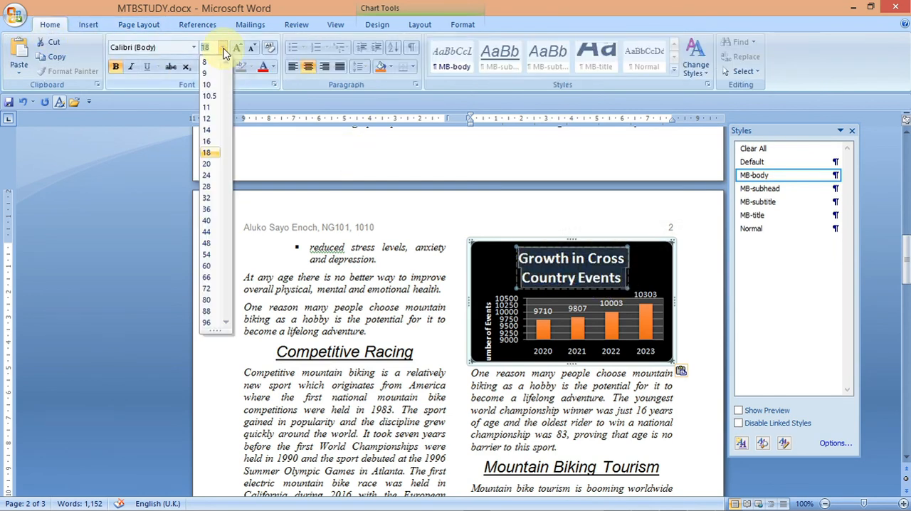
click(208, 124)
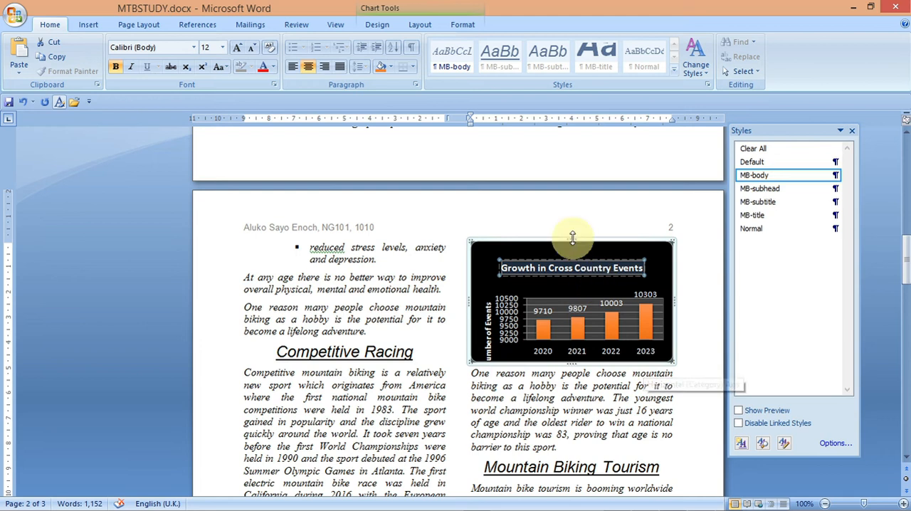
- Enlarge the chart's height so the plot and data labels display fully within the column
drag(571, 239, 570, 223)
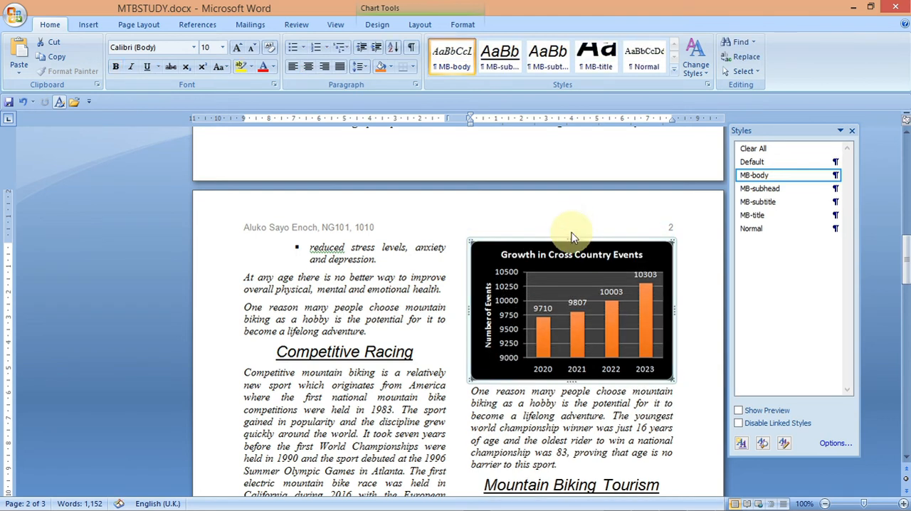
click(711, 350)
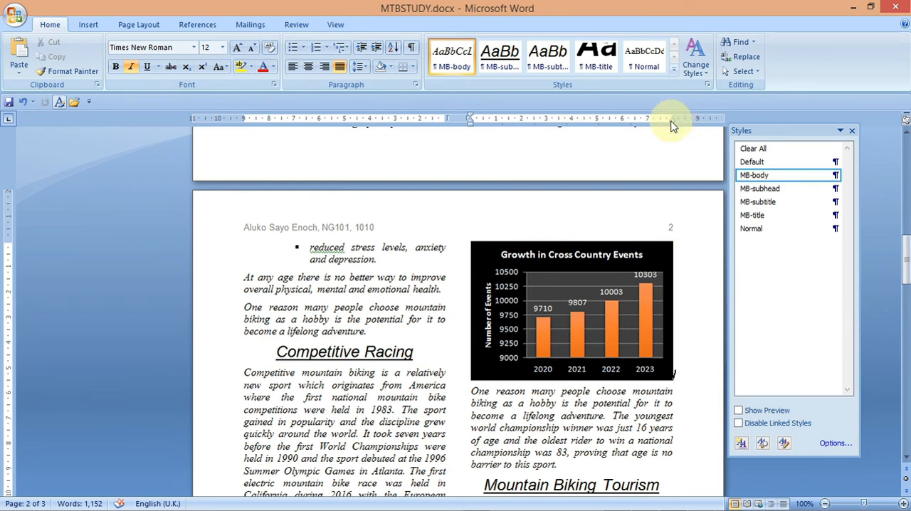
drag(669, 121, 673, 126)
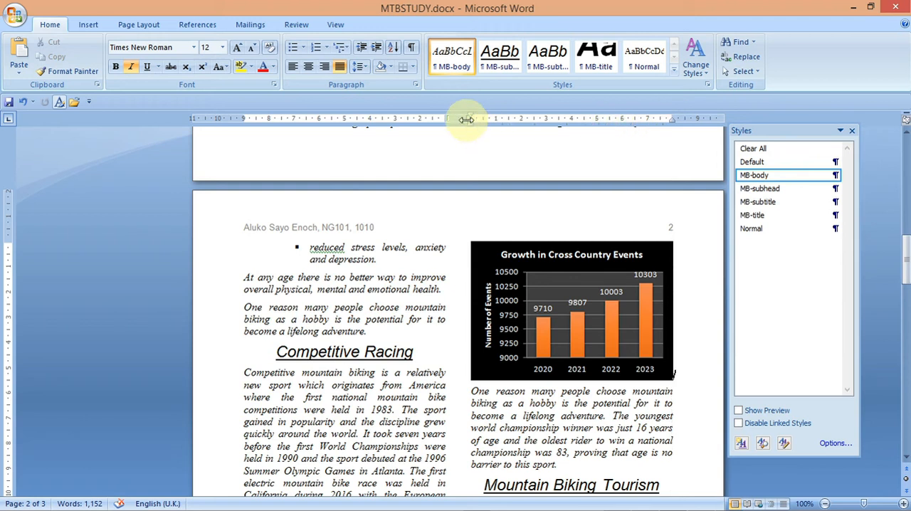
drag(468, 129, 468, 126)
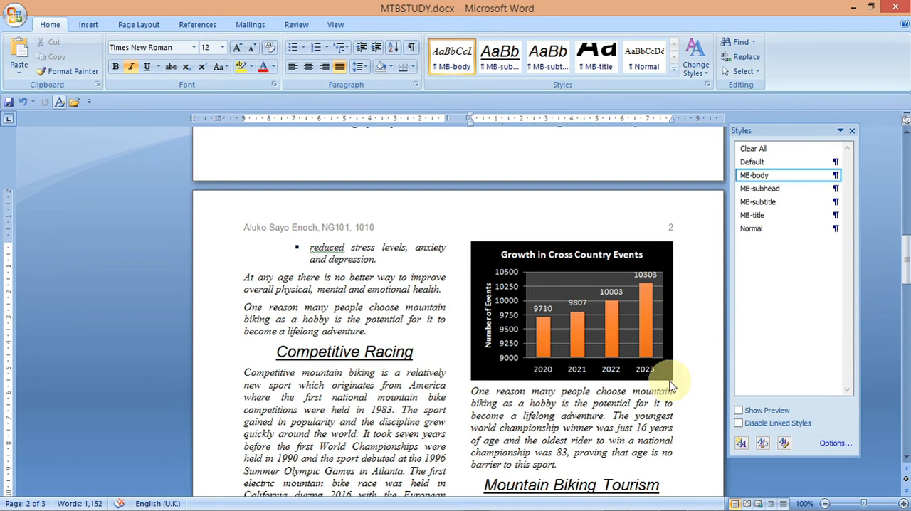
- Copy the phrase "Most races are organised" from task 17 in the question paper
mouse_move(701, 506)
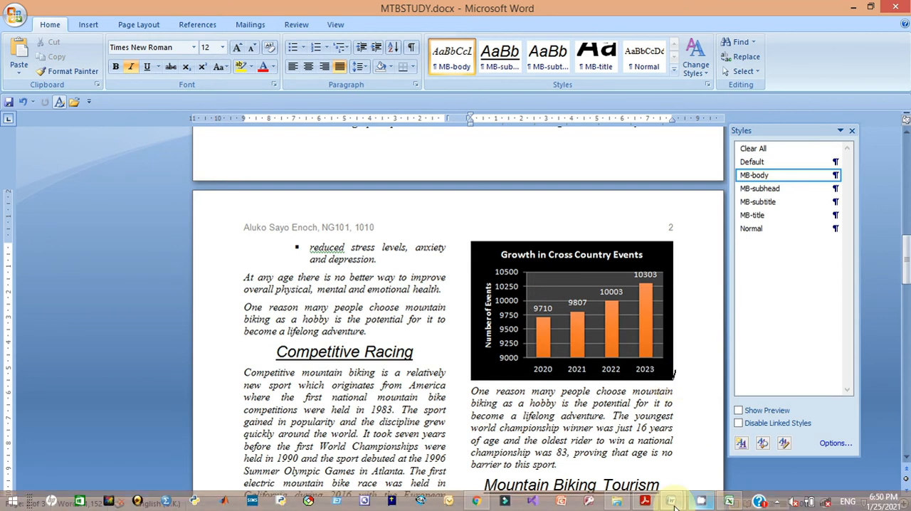
click(645, 500)
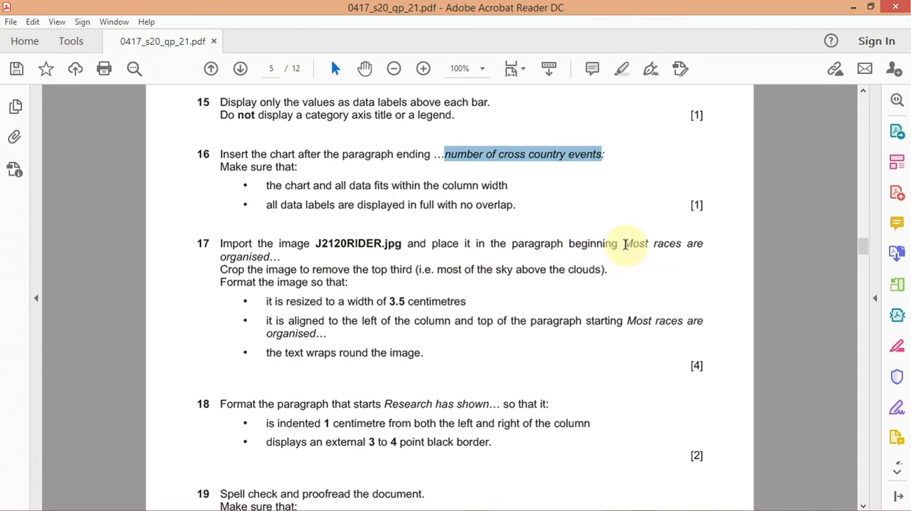
drag(624, 244, 268, 258)
right_click(249, 262)
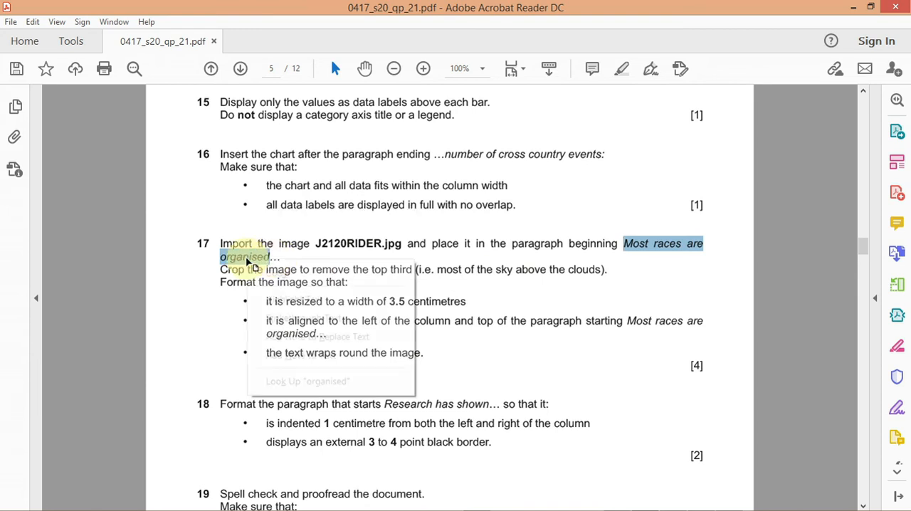
click(268, 278)
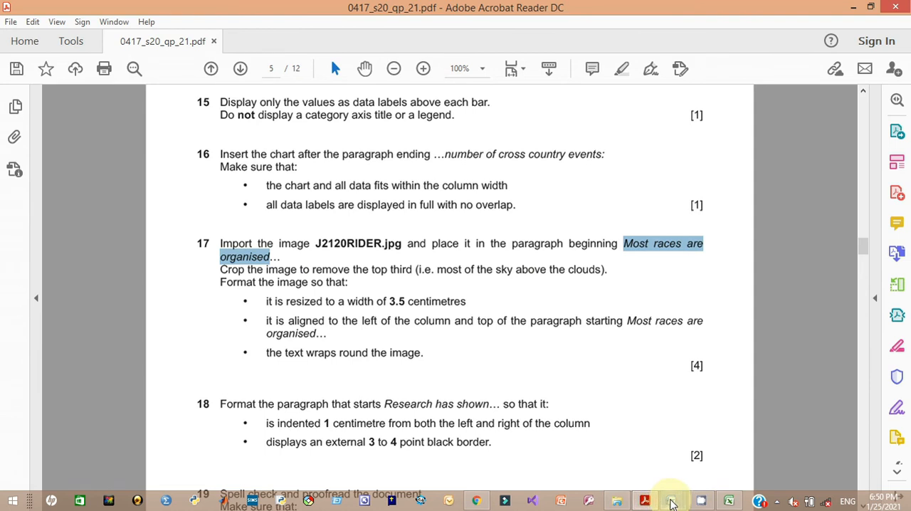
- Return to MTBSTUDY, find the paragraph beginning "Most races are" and place the cursor at its start
mouse_move(674, 503)
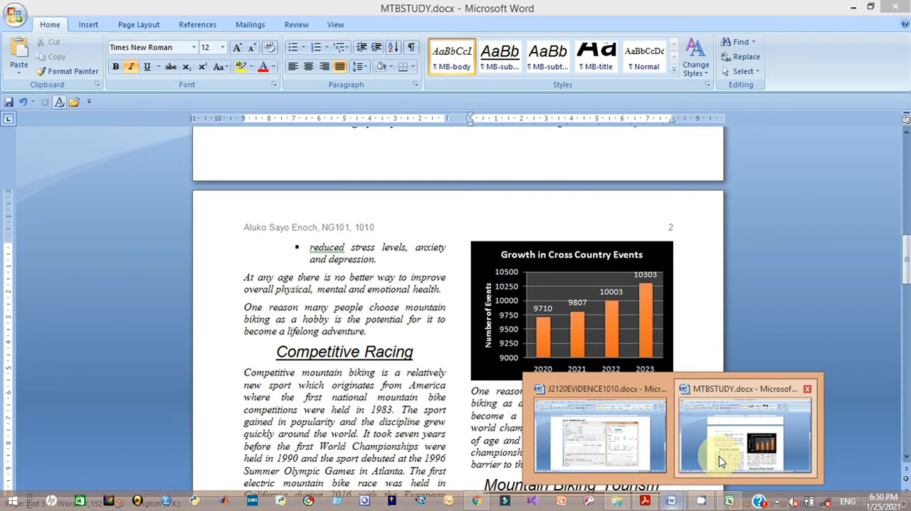
click(722, 459)
click(400, 422)
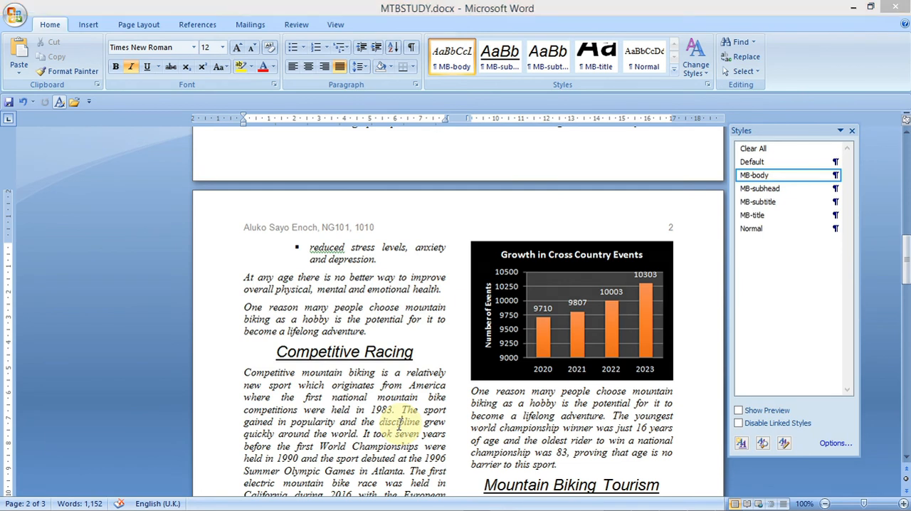
key(ctrl+f)
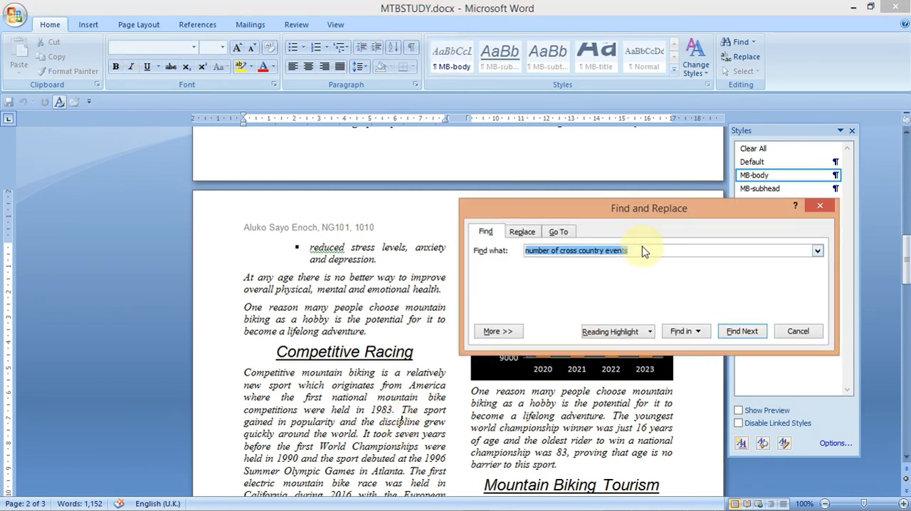
text(Most races are)
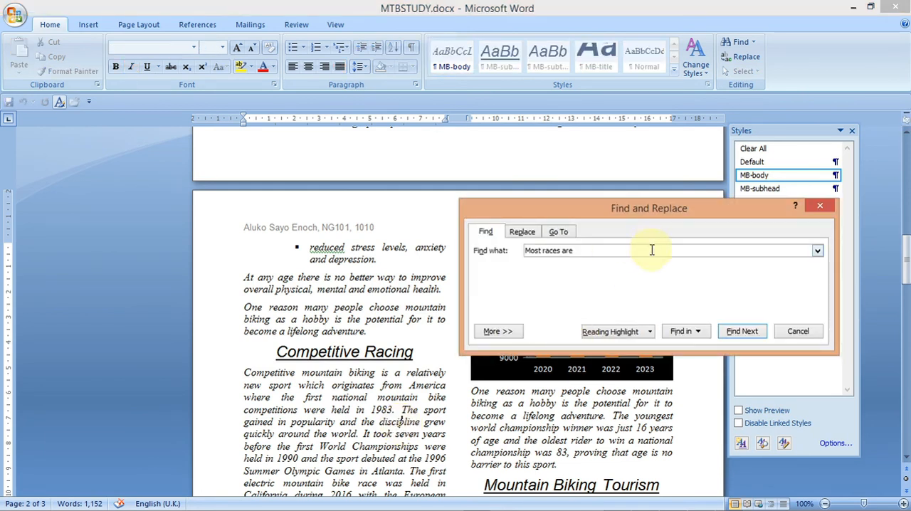
click(738, 333)
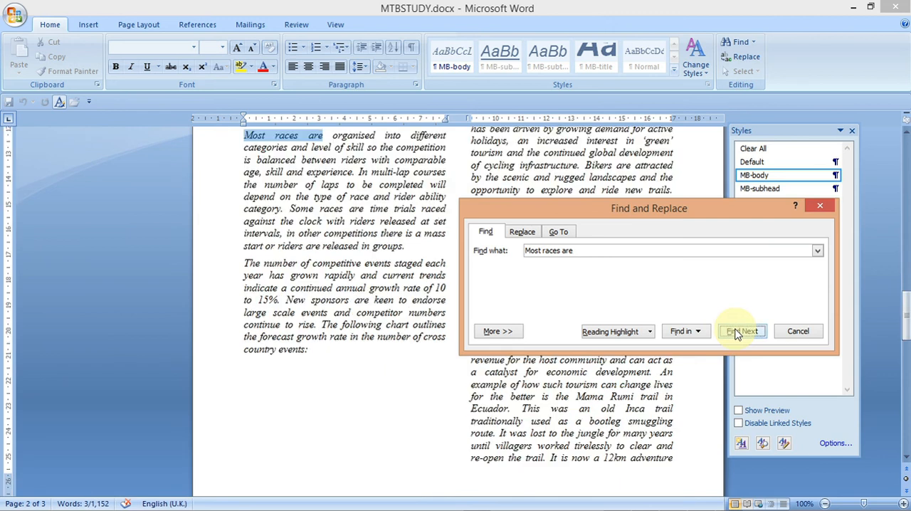
click(820, 206)
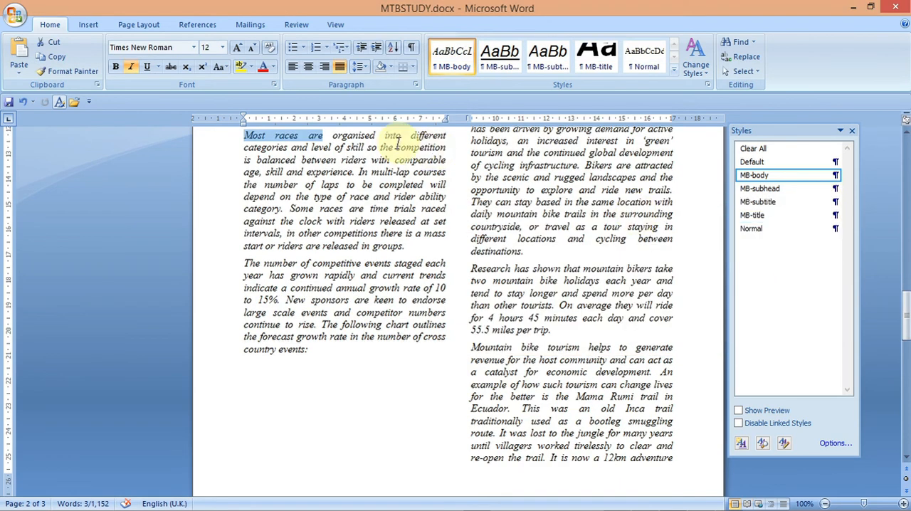
click(244, 140)
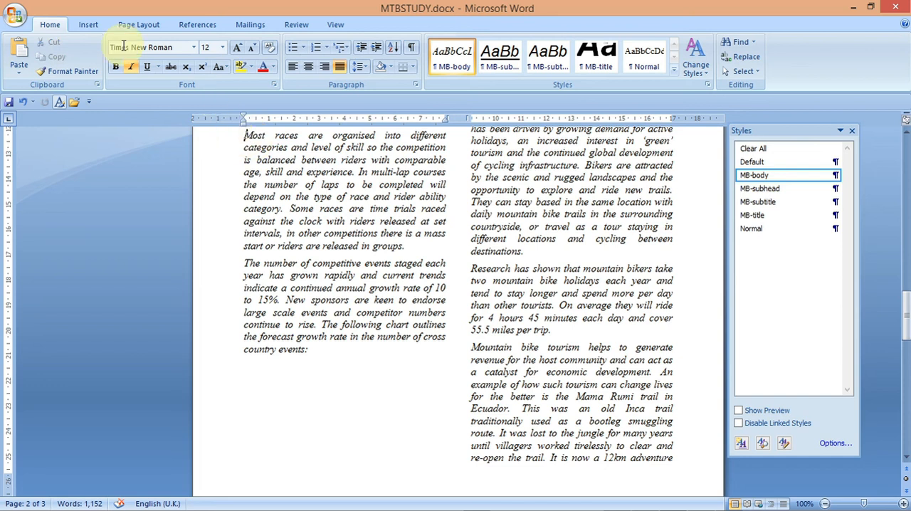
- Insert the picture J2120RIDER.jpg from the 2020 IGCSE ICT 0417 Practice folder at the start of that paragraph
click(88, 26)
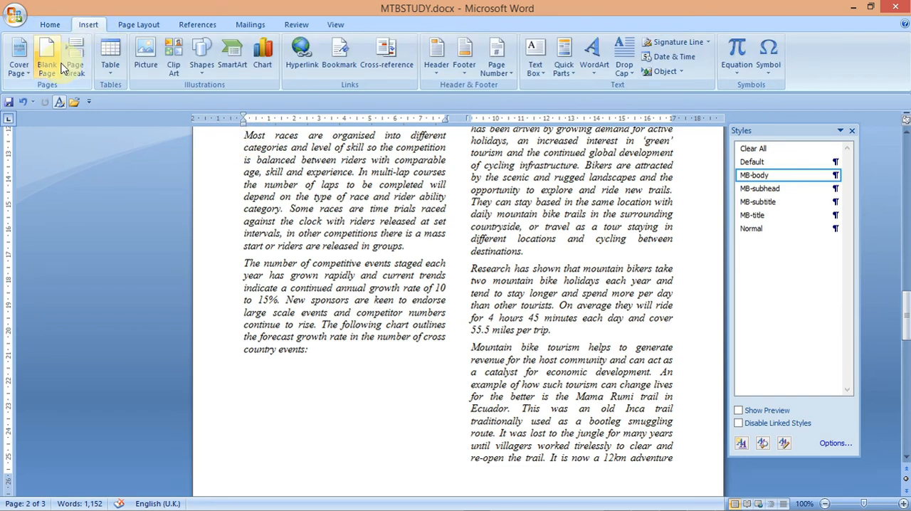
click(144, 67)
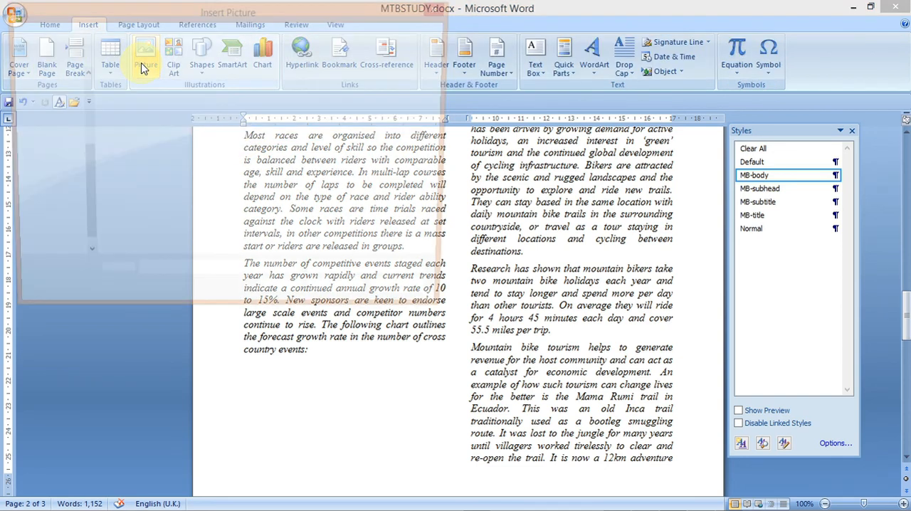
drag(83, 152, 86, 102)
click(54, 101)
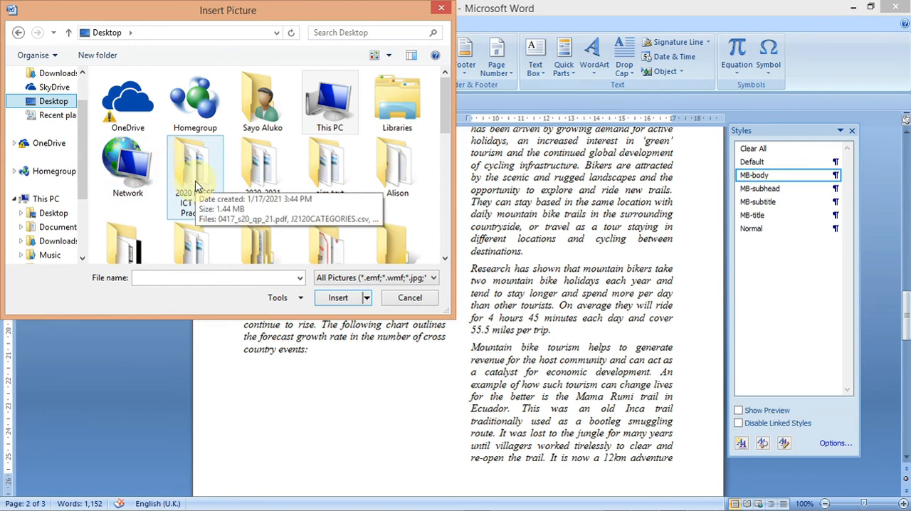
double_click(193, 170)
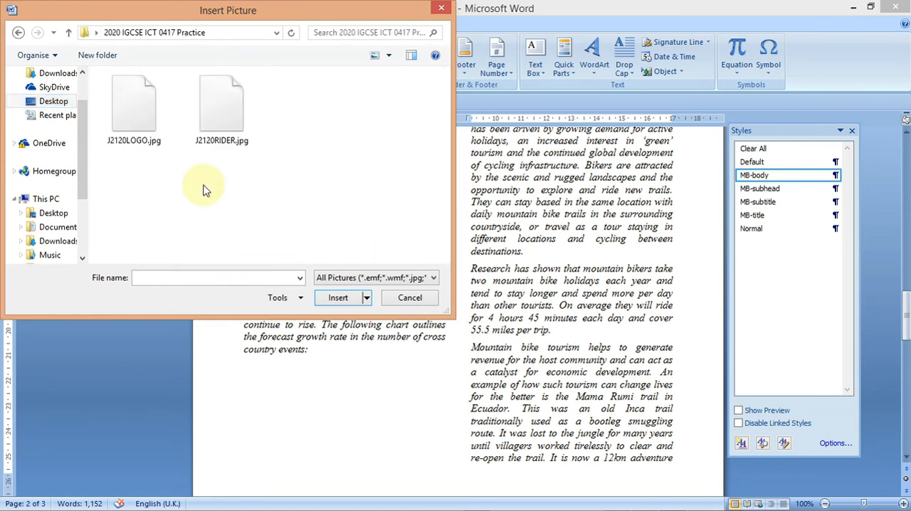
click(221, 107)
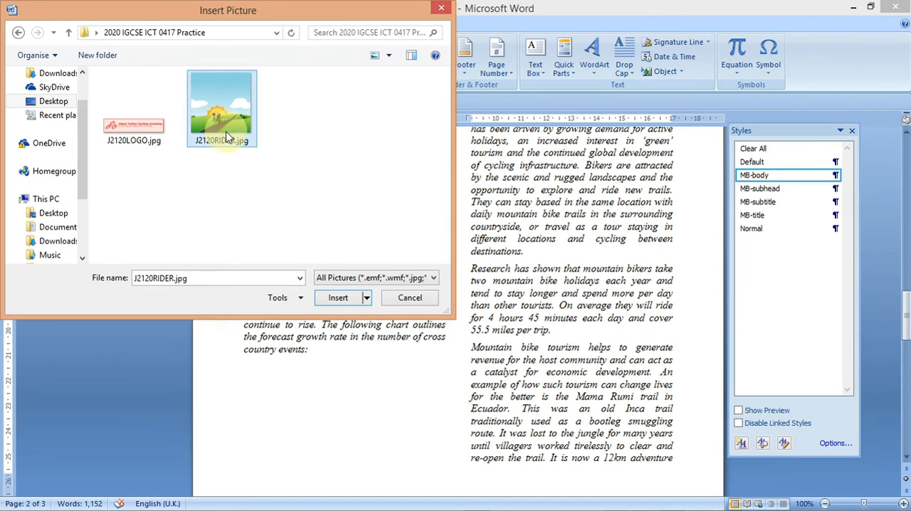
click(338, 302)
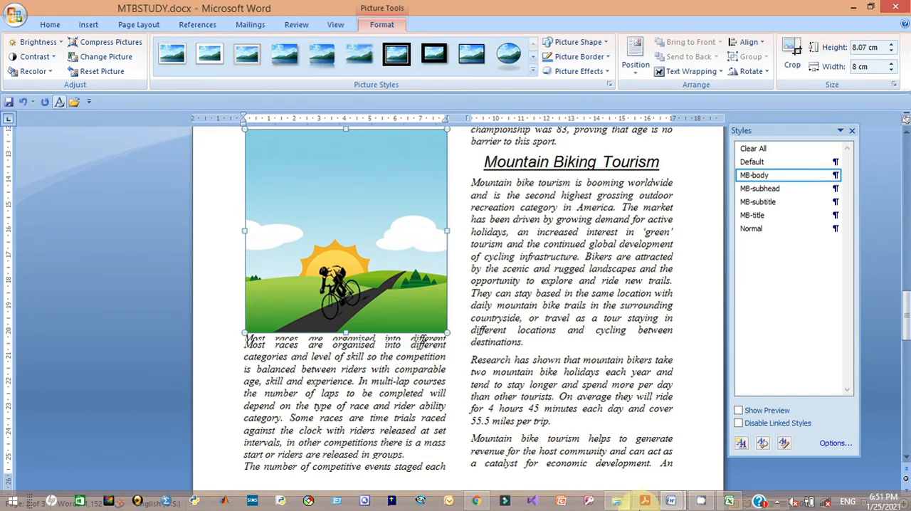
- Crop away the top third of the rider image to remove most of the sky
click(644, 502)
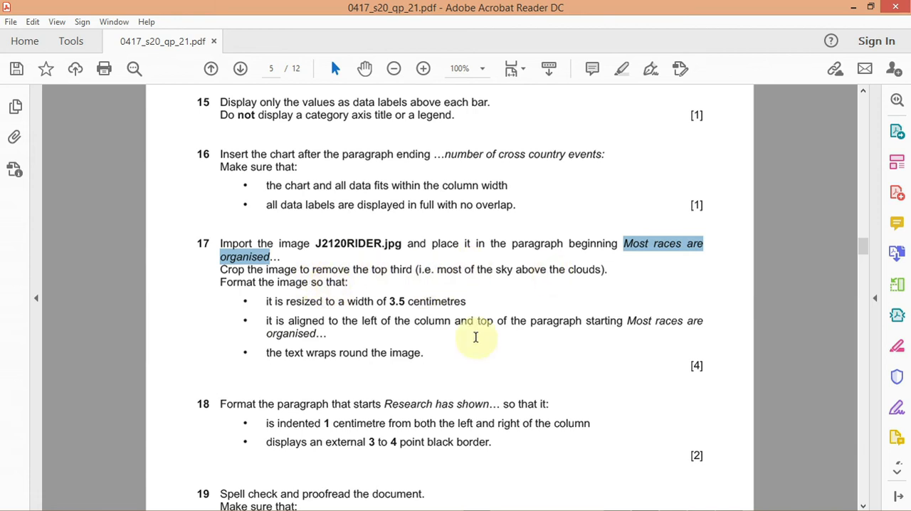
mouse_move(619, 505)
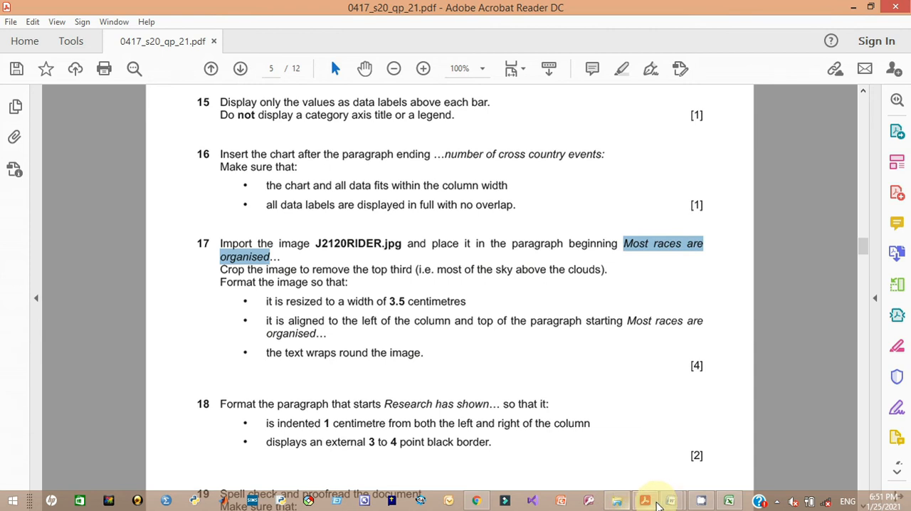
mouse_move(660, 503)
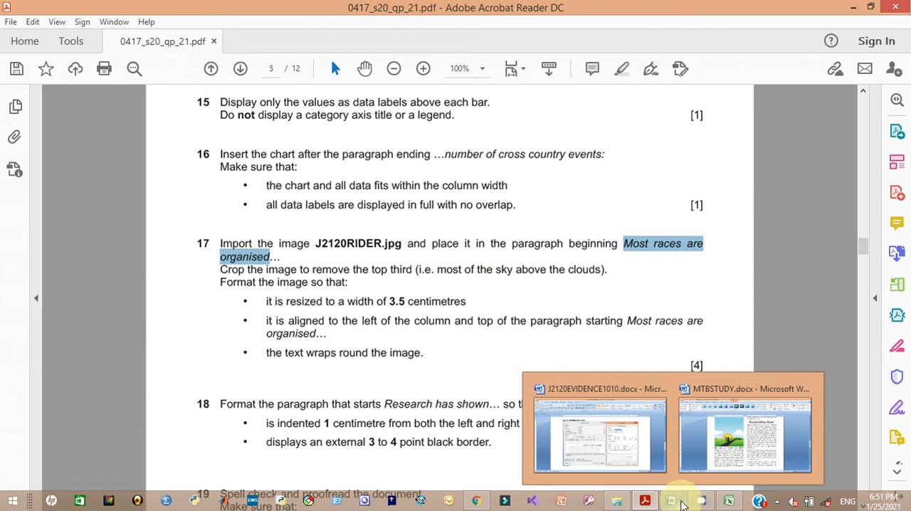
mouse_move(702, 503)
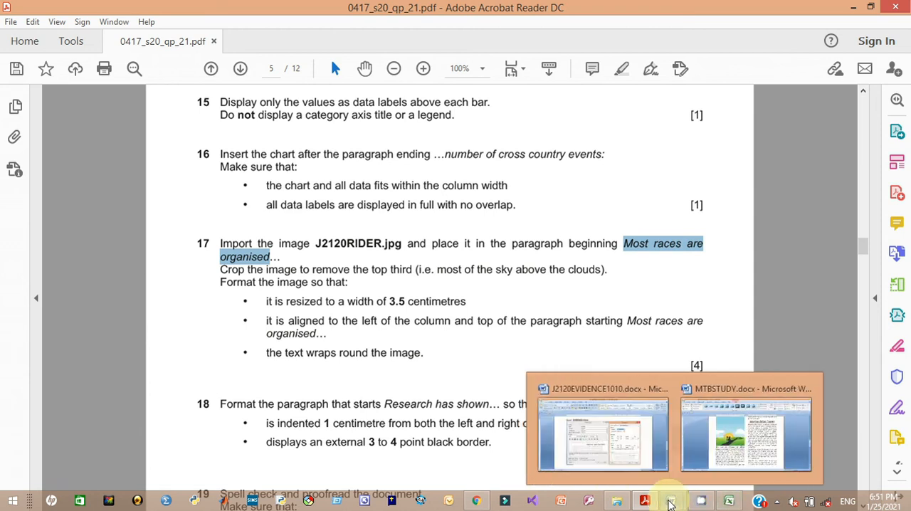
click(733, 455)
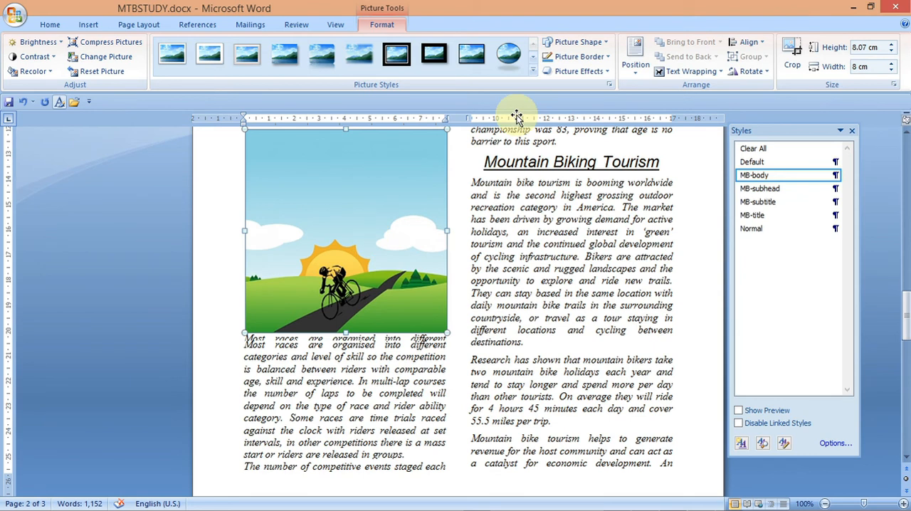
click(792, 57)
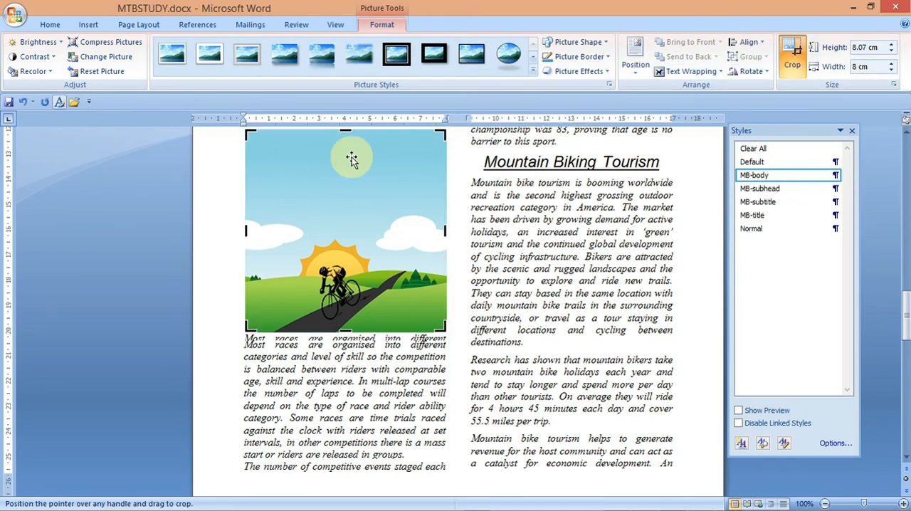
drag(342, 136, 349, 207)
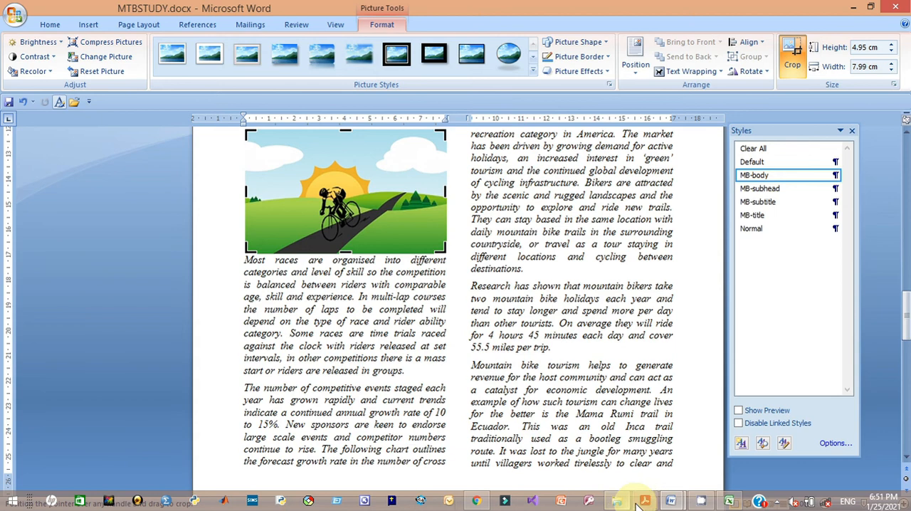
- Resize the rider image to a width of 3.5 cm
mouse_move(644, 501)
click(642, 463)
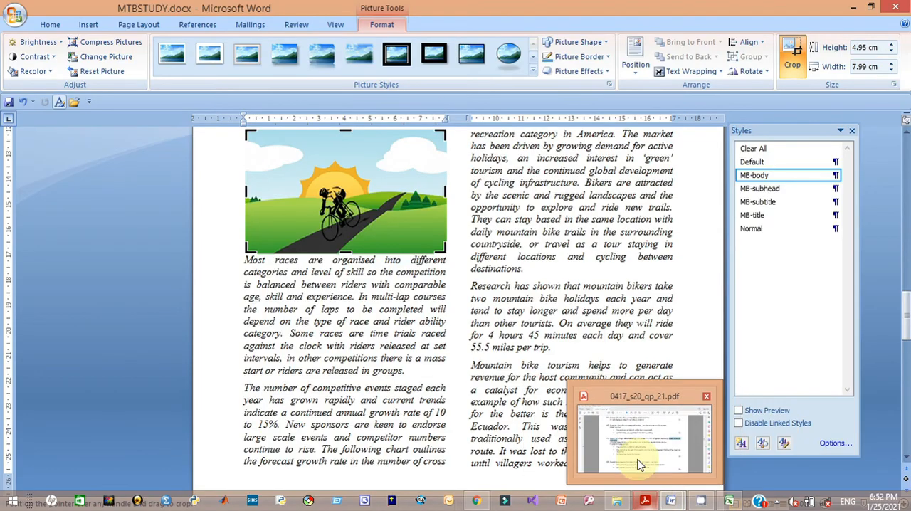
mouse_move(638, 464)
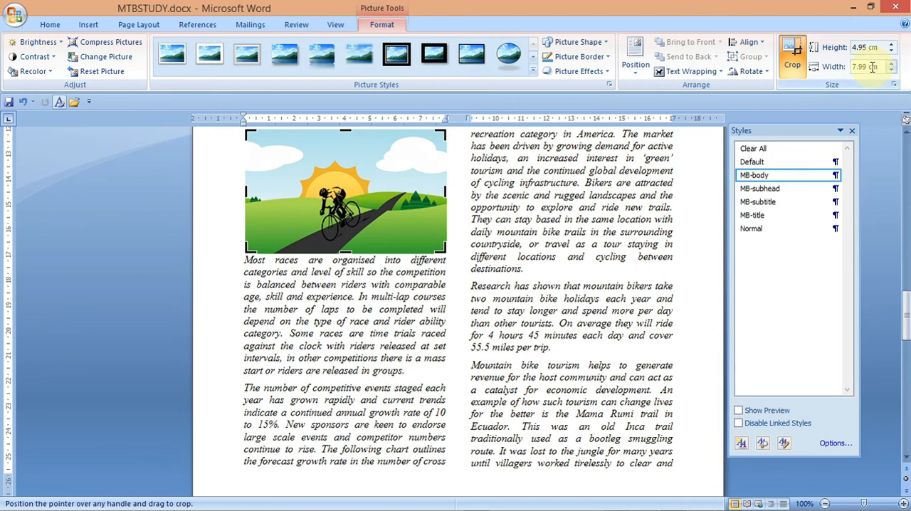
click(869, 67)
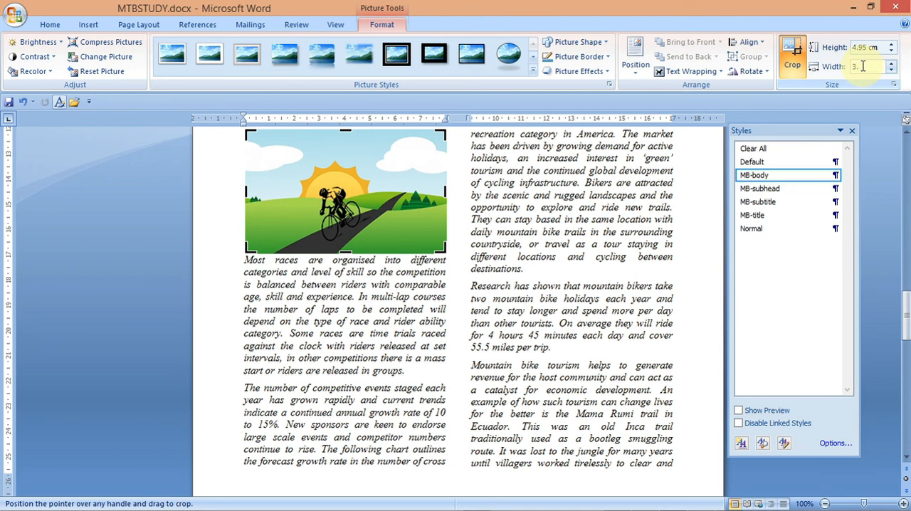
key(Return)
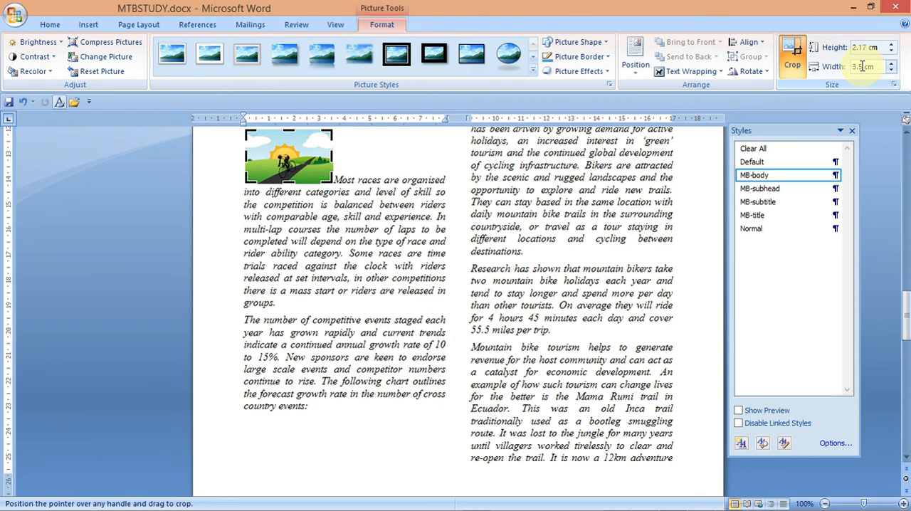
- Set the rider image's text wrapping to Square so the paragraph wraps around it
click(719, 72)
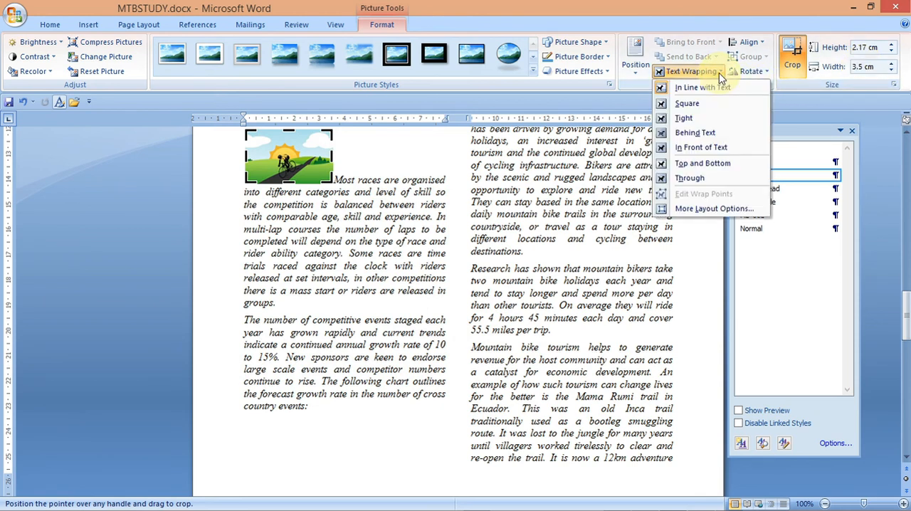
click(700, 119)
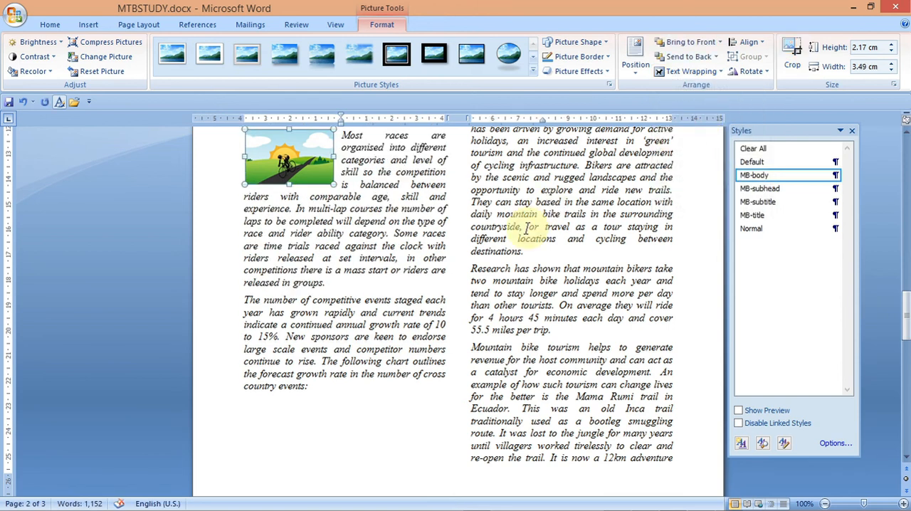
click(406, 422)
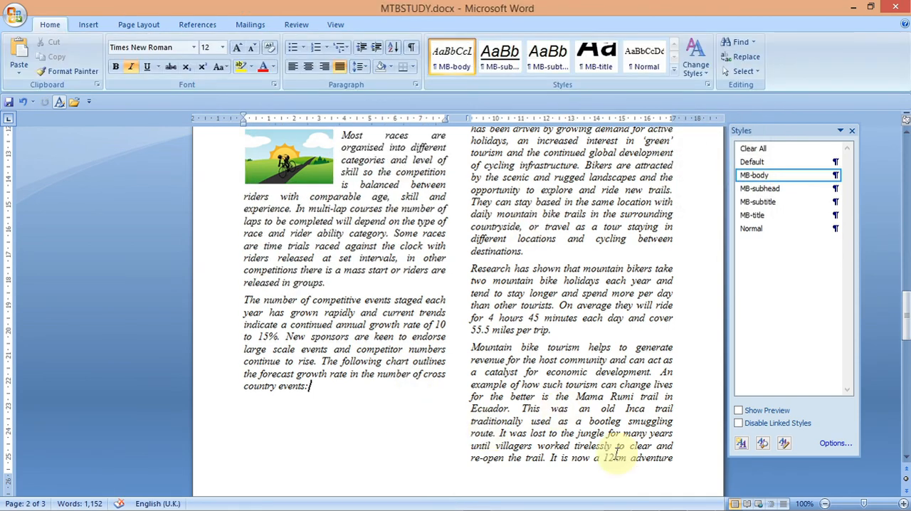
- Copy the phrase "Research has shown…" from task 18 in the question paper
mouse_move(689, 506)
click(644, 501)
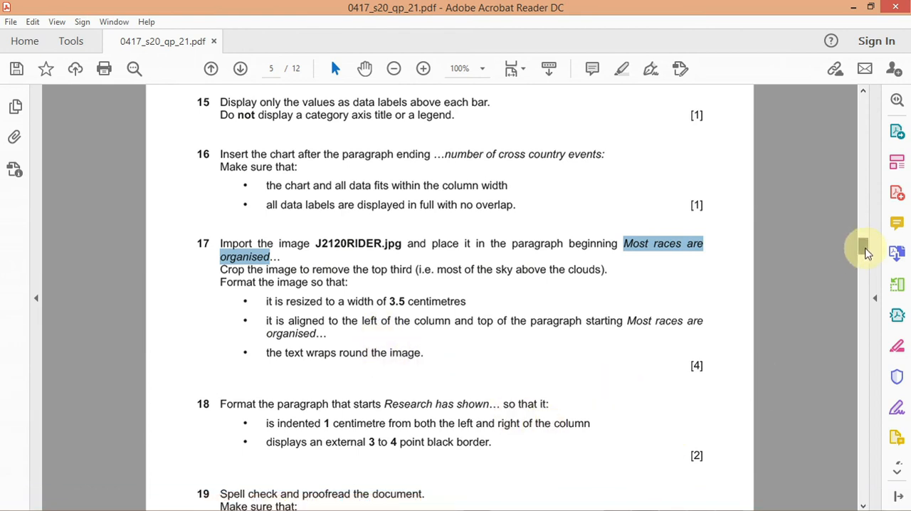
drag(864, 253, 866, 263)
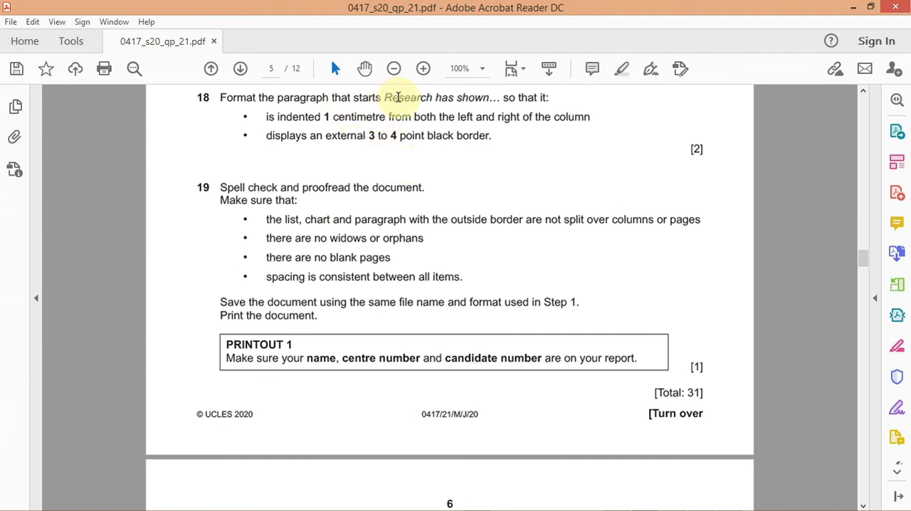
drag(490, 97, 399, 99)
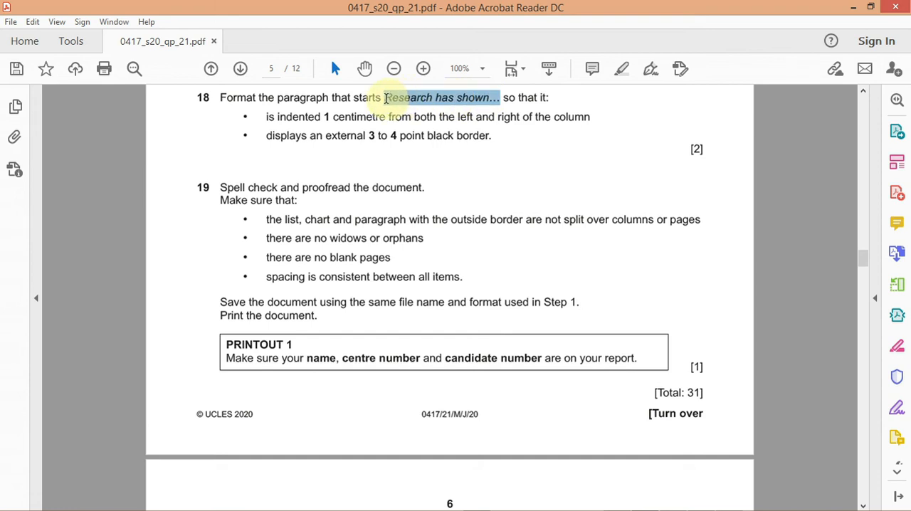
right_click(386, 105)
click(401, 116)
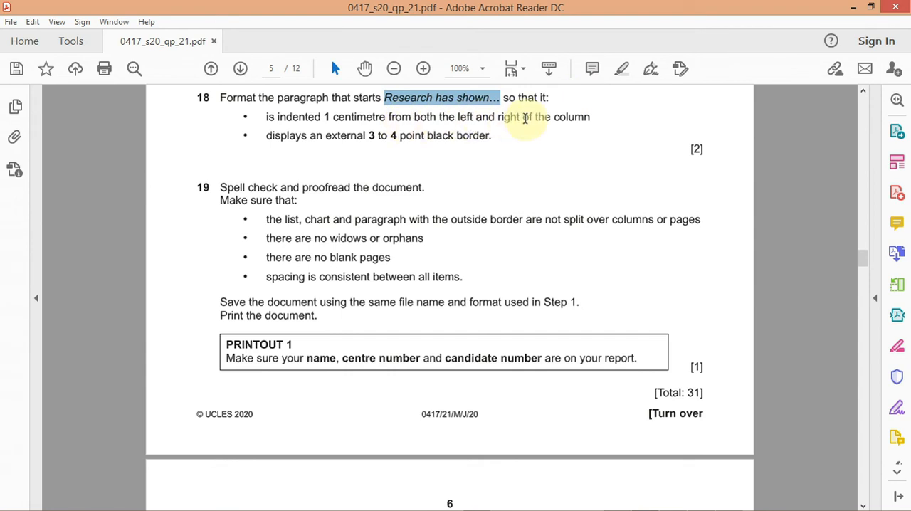
mouse_move(665, 506)
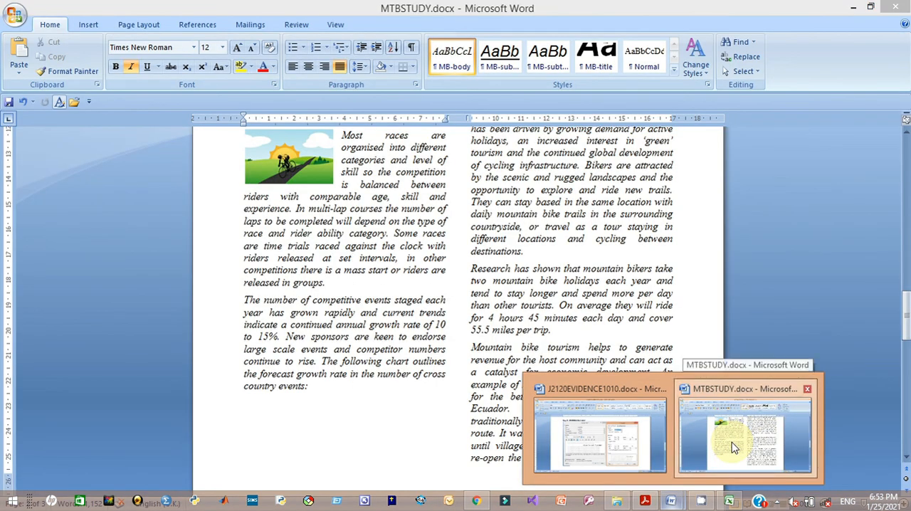
- Search the document for the pasted phrase "Research has shown…"
click(735, 437)
click(459, 372)
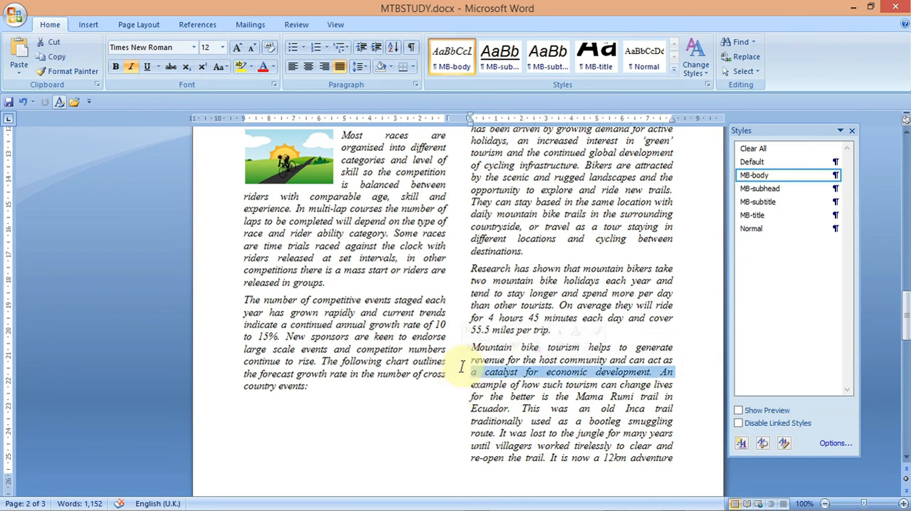
key(ctrl+f)
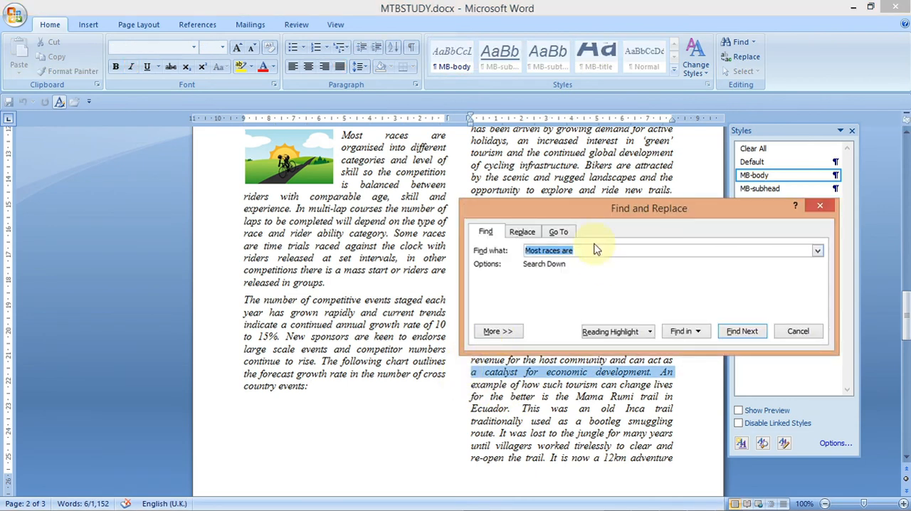
key(ctrl+v)
click(735, 340)
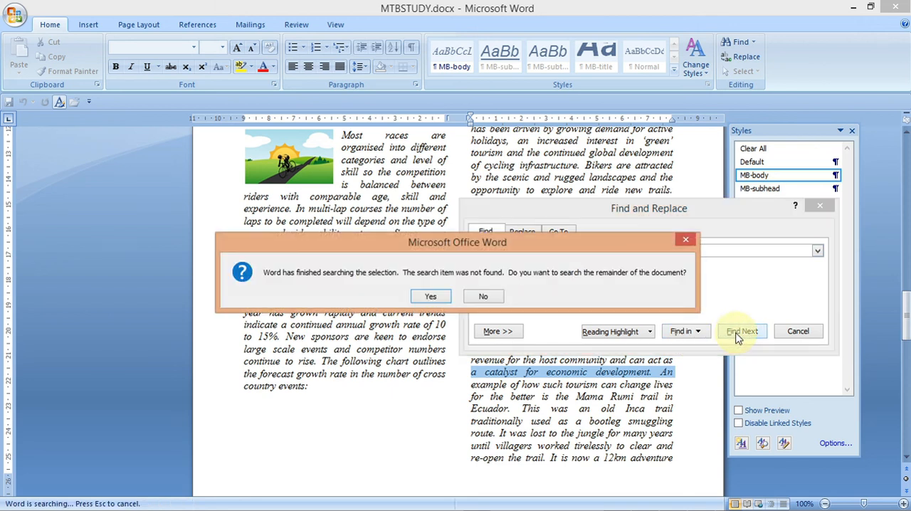
click(446, 300)
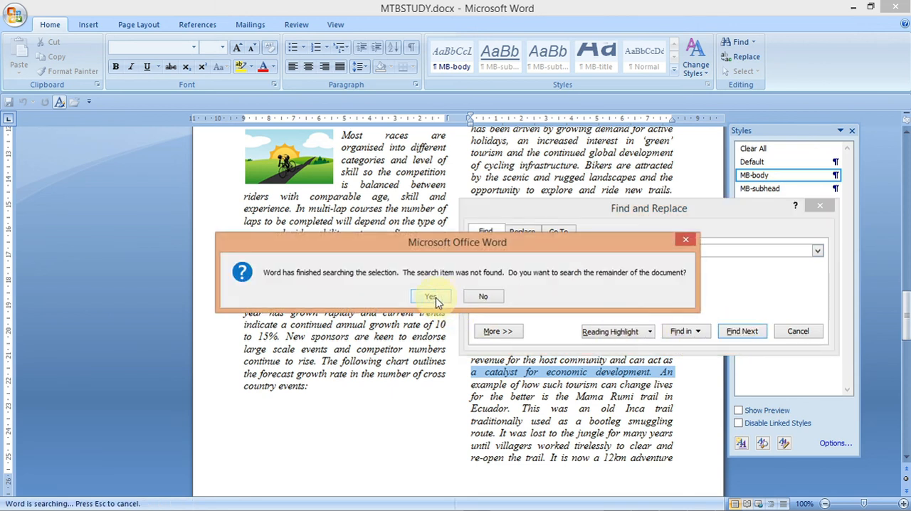
click(481, 298)
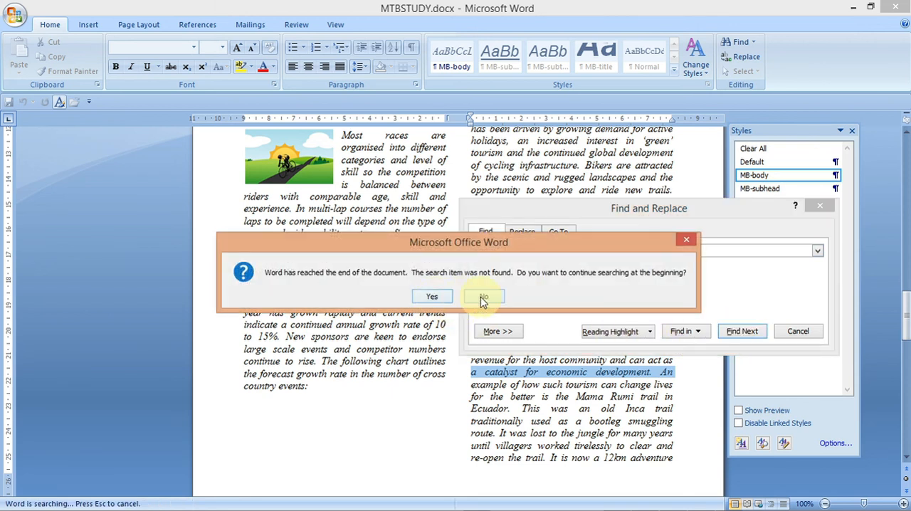
click(687, 243)
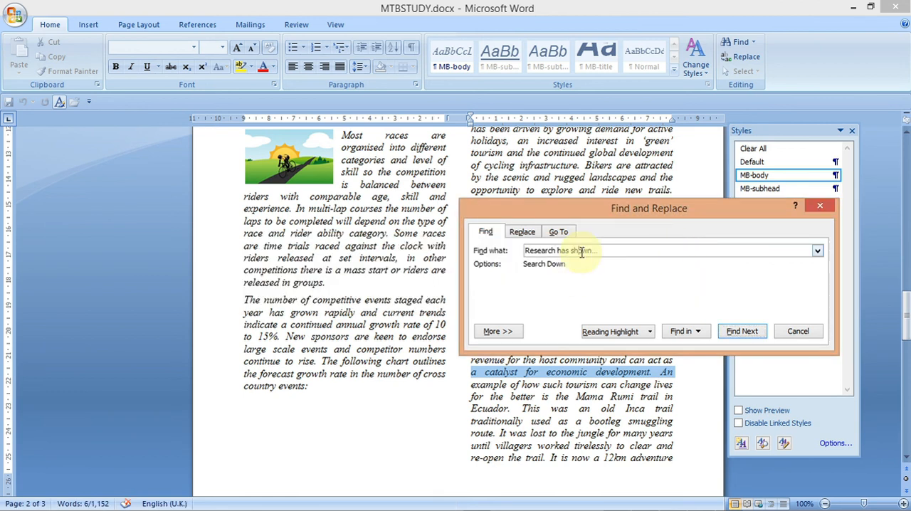
- Check the phrase wording in task 18 of the question paper
mouse_move(676, 498)
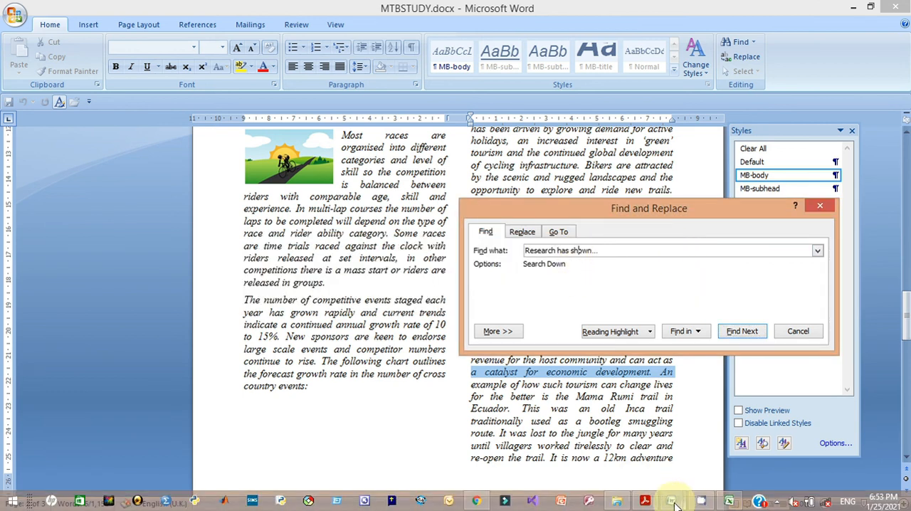
click(645, 470)
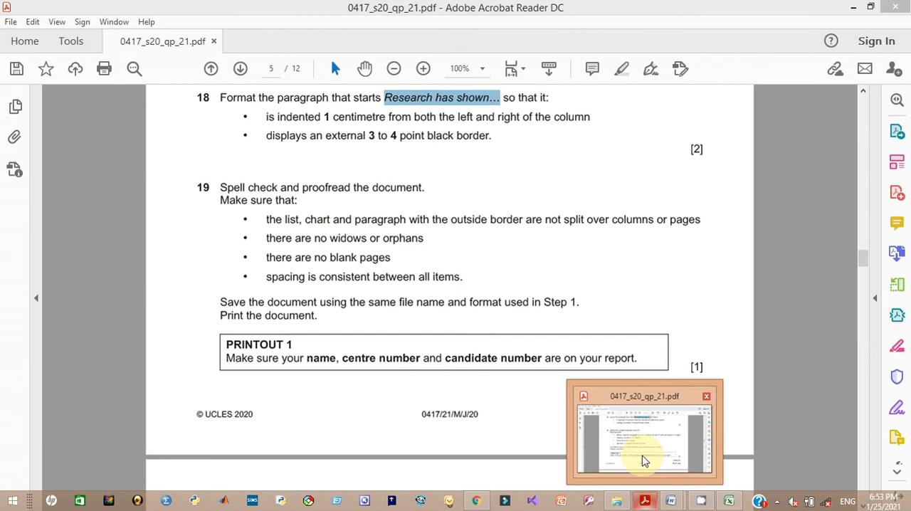
key(alt+Tab)
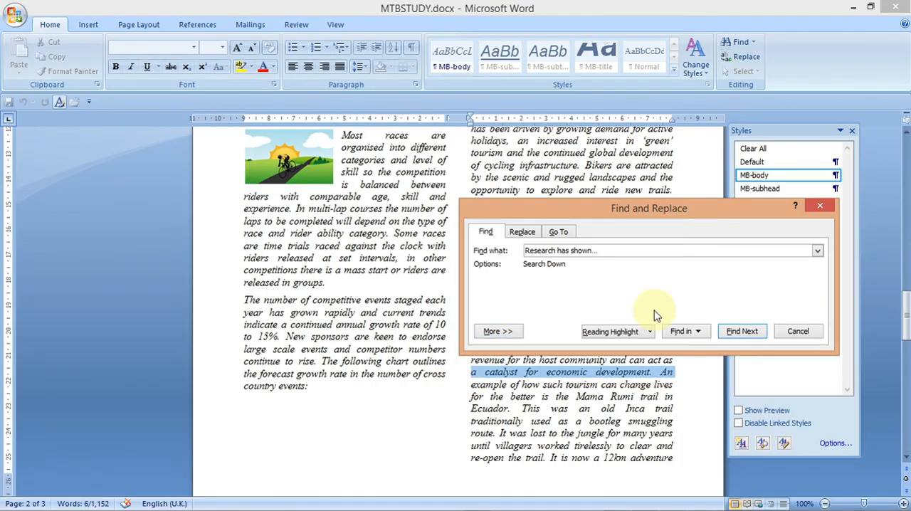
- Search the document again for "Research has shown…" and close the Find dialog
click(744, 332)
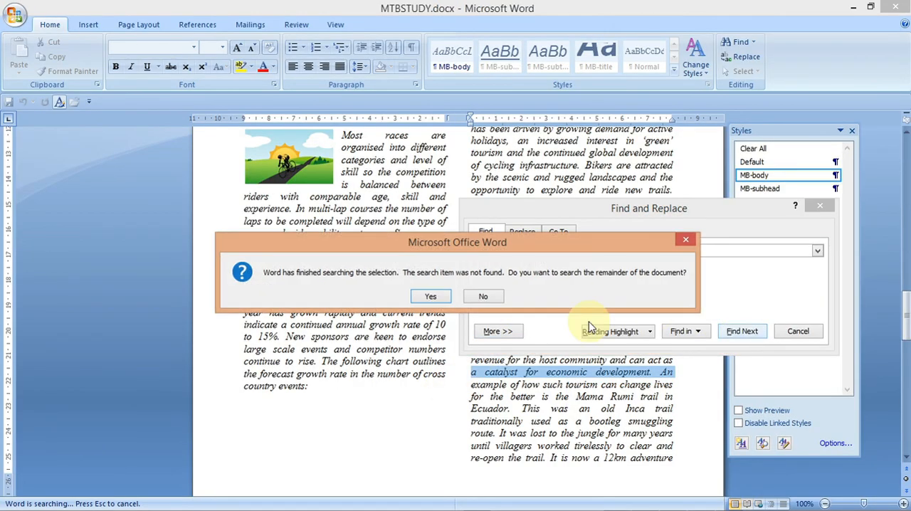
click(684, 241)
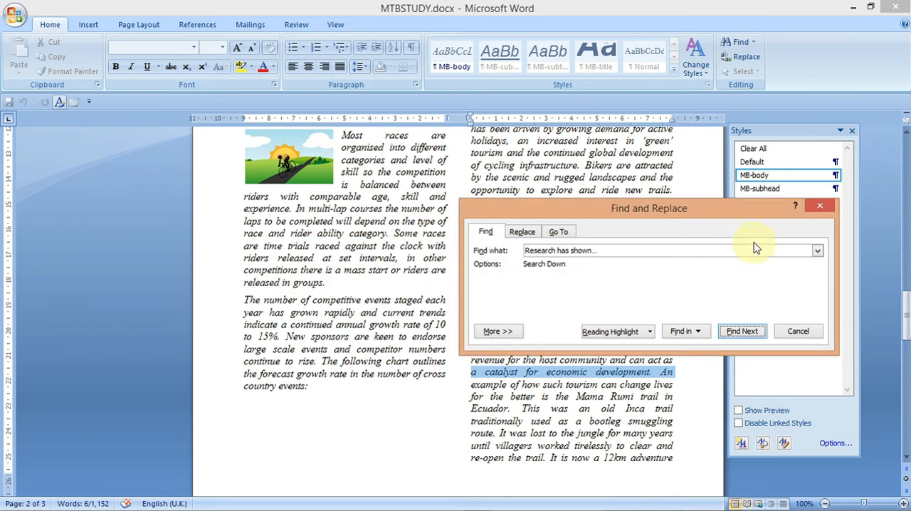
click(828, 203)
click(597, 334)
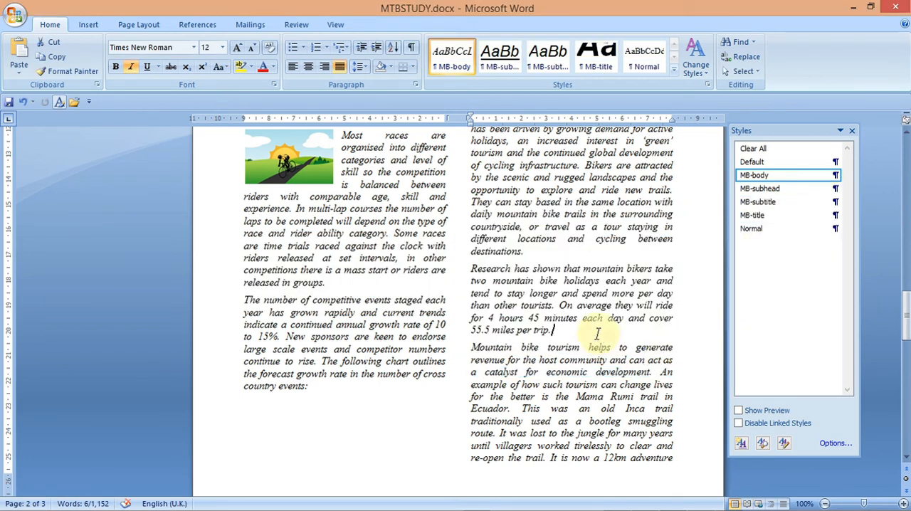
key(ctrl+f)
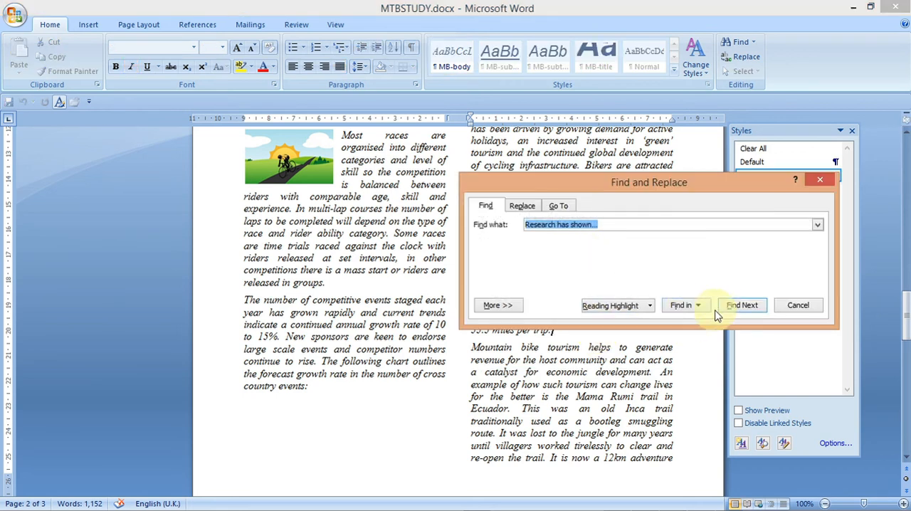
click(737, 307)
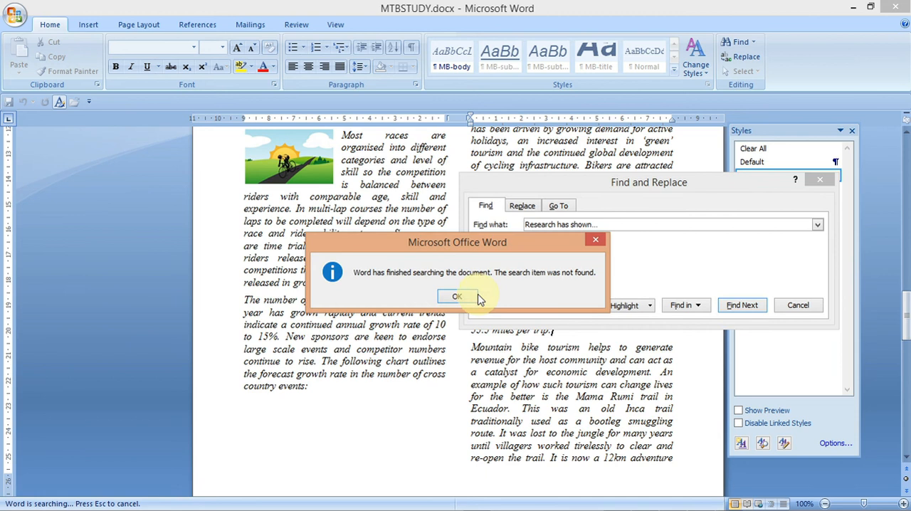
click(461, 298)
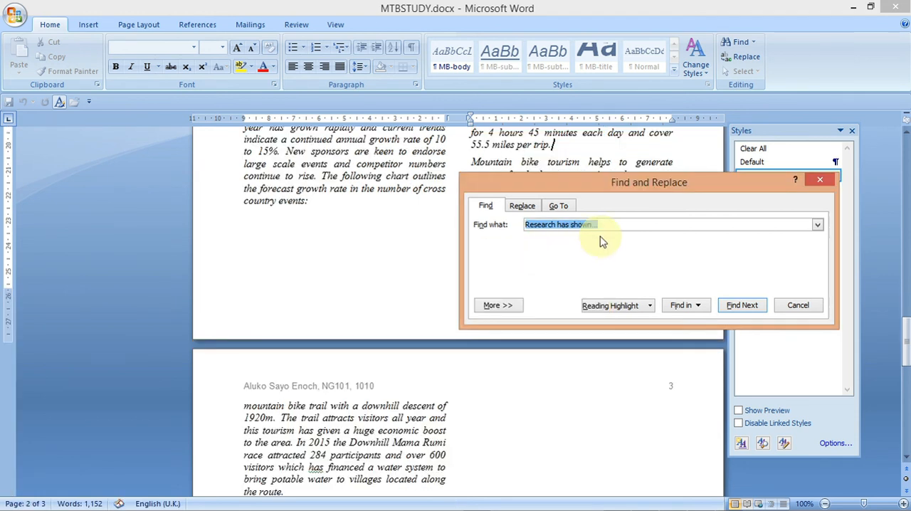
click(819, 179)
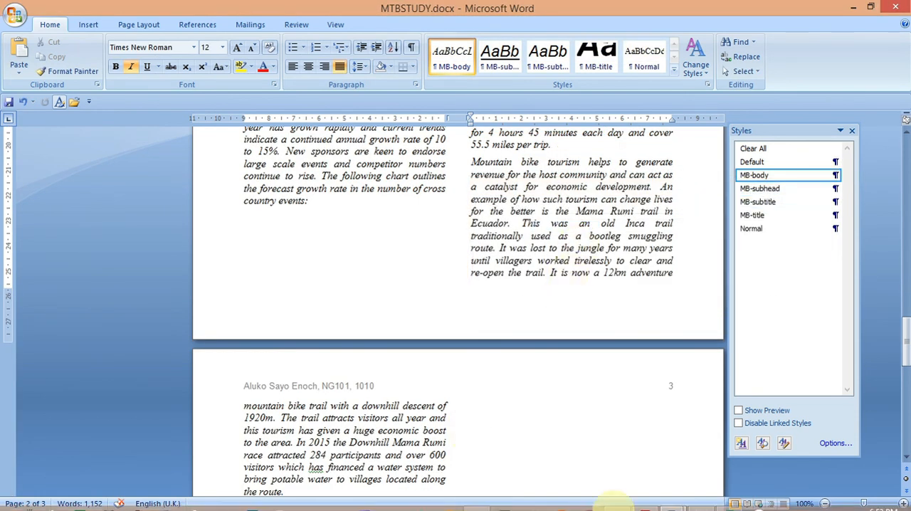
- Copy the phrase "Research has shown…" from task 18 in the question paper again
mouse_move(644, 503)
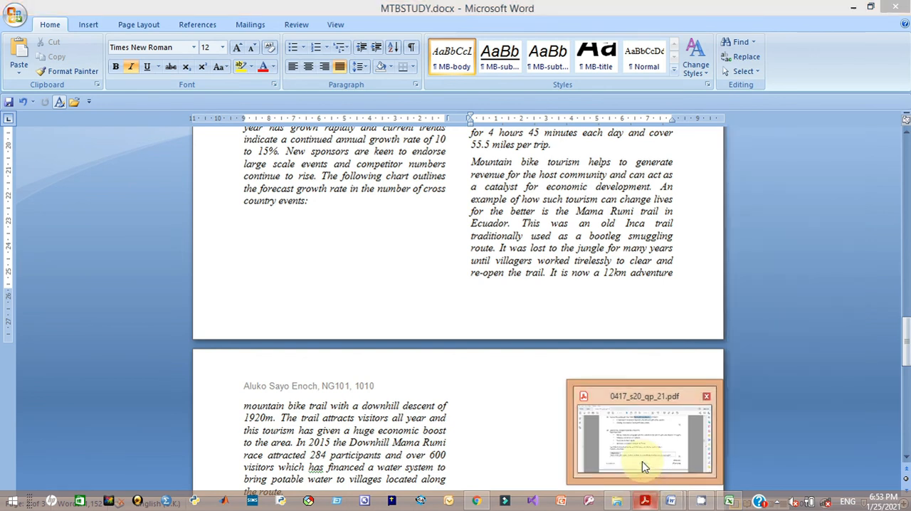
click(643, 463)
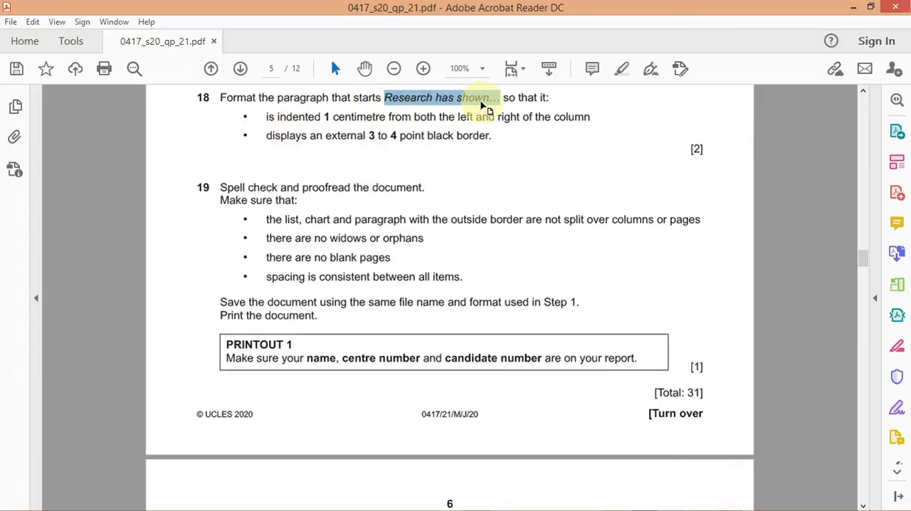
click(438, 113)
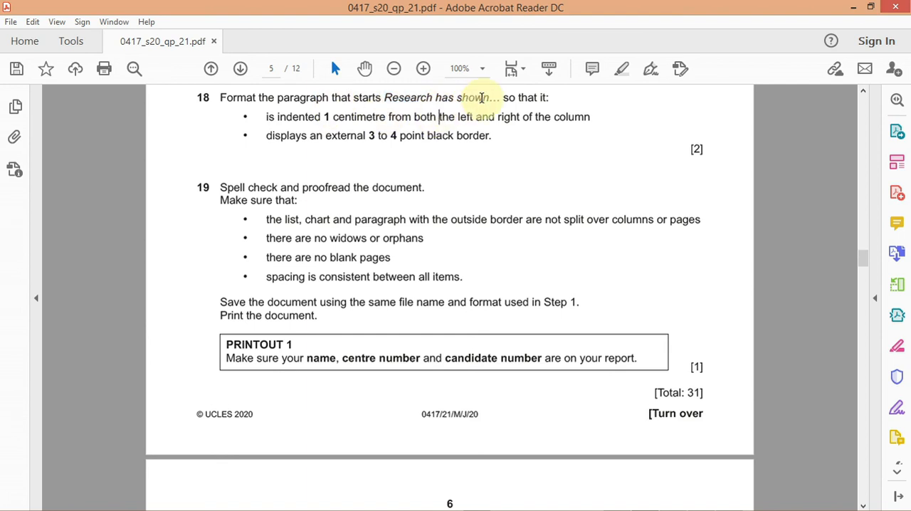
drag(479, 97, 406, 102)
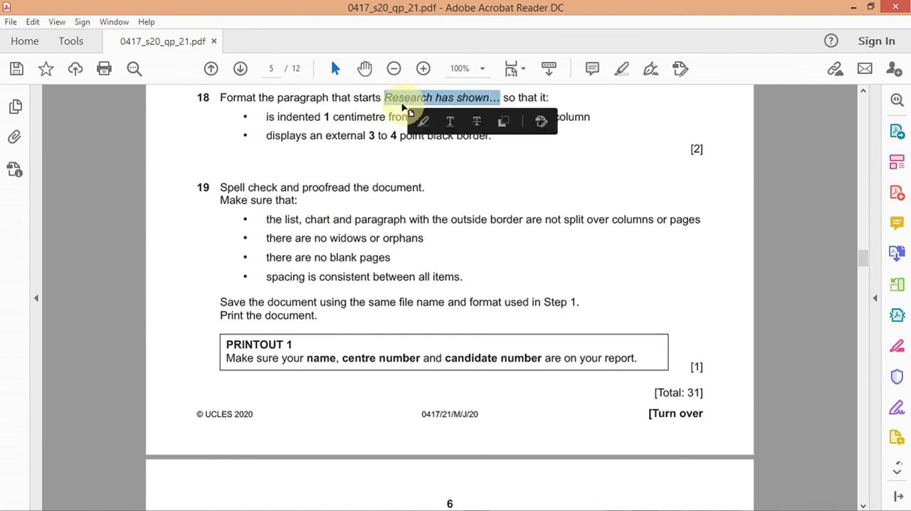
right_click(470, 103)
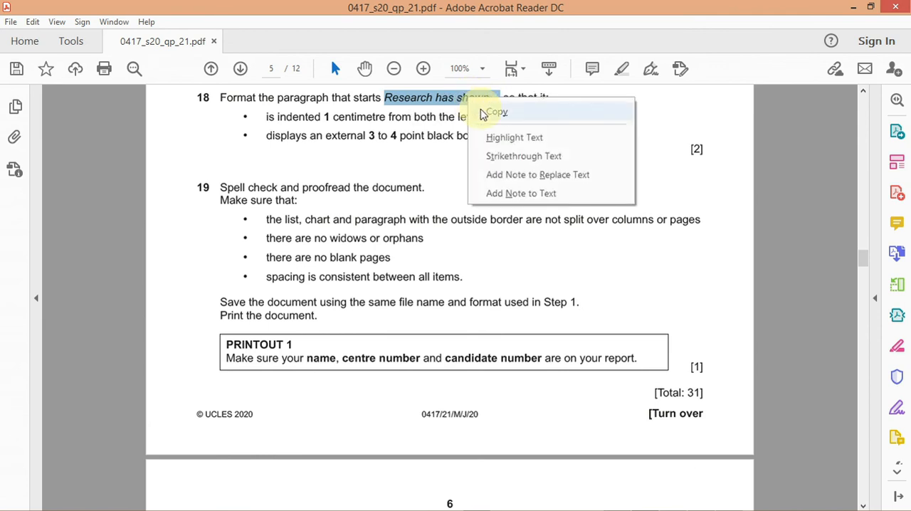
click(500, 112)
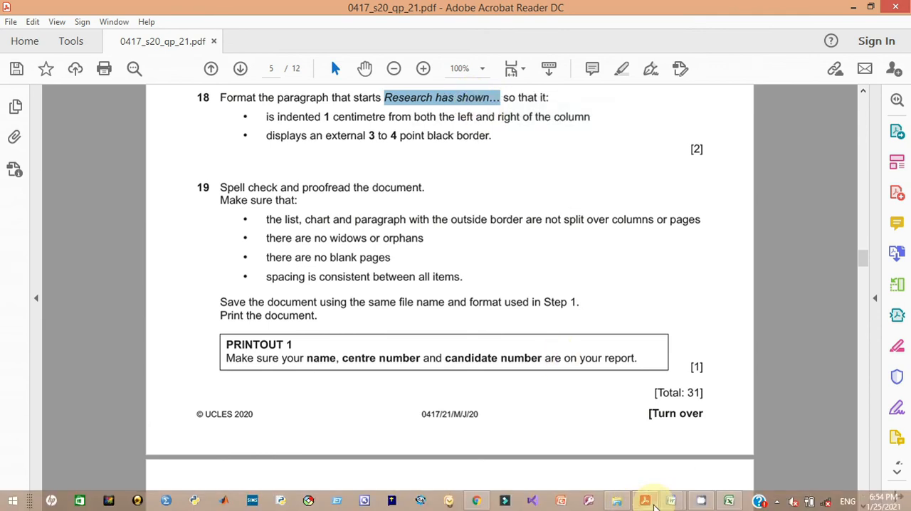
- Find the text "Research has shown" in the document, without the trailing dots
mouse_move(671, 502)
click(745, 434)
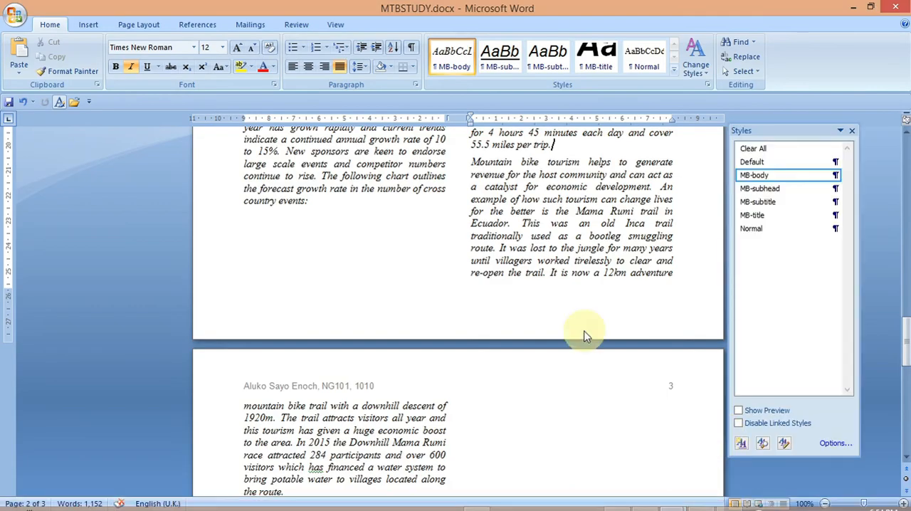
key(ctrl+f)
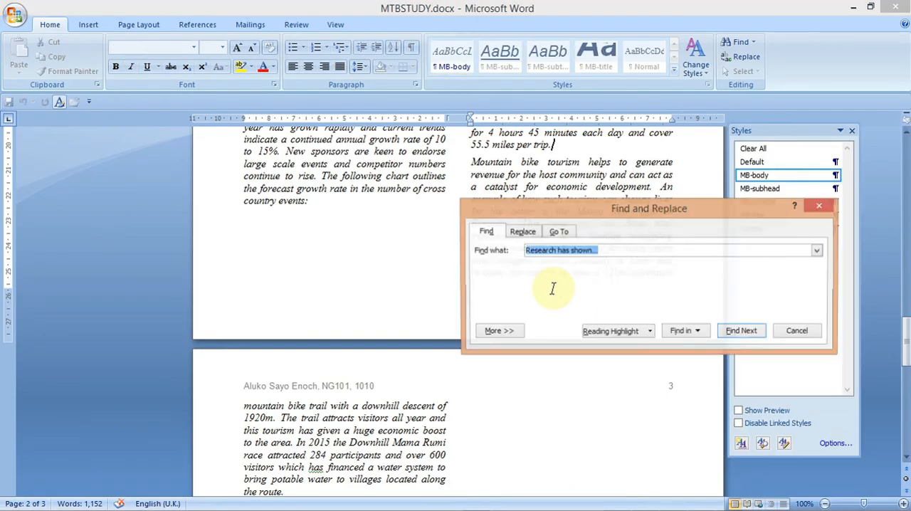
click(605, 253)
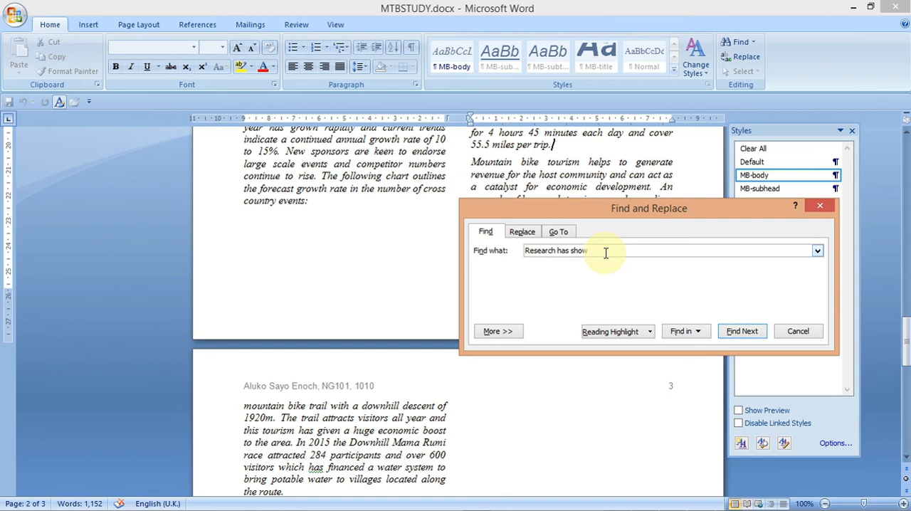
click(737, 331)
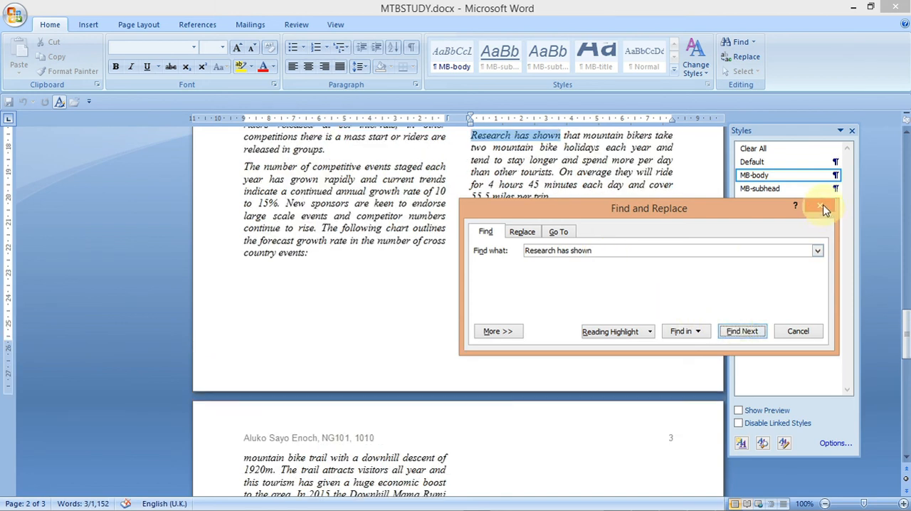
click(824, 207)
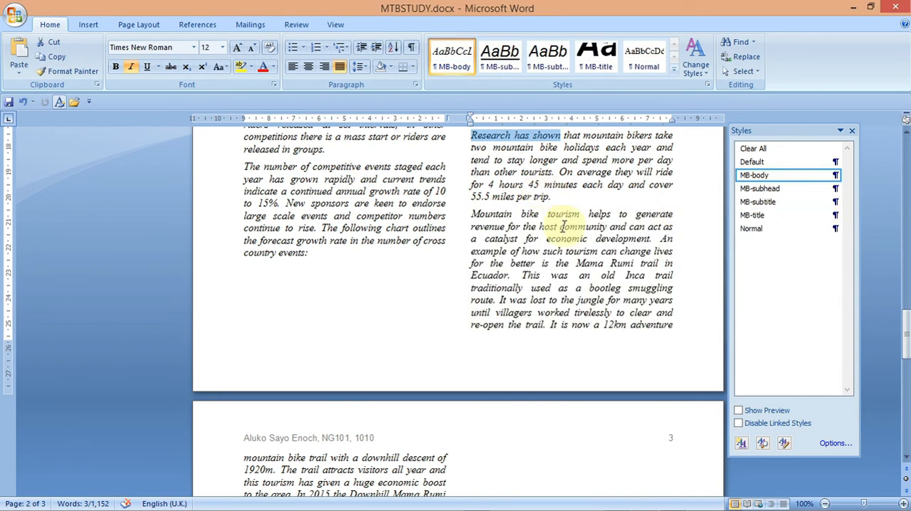
- Select the paragraph starting "Research has shown" and indent it 1 cm from both the left and right
drag(552, 196, 474, 136)
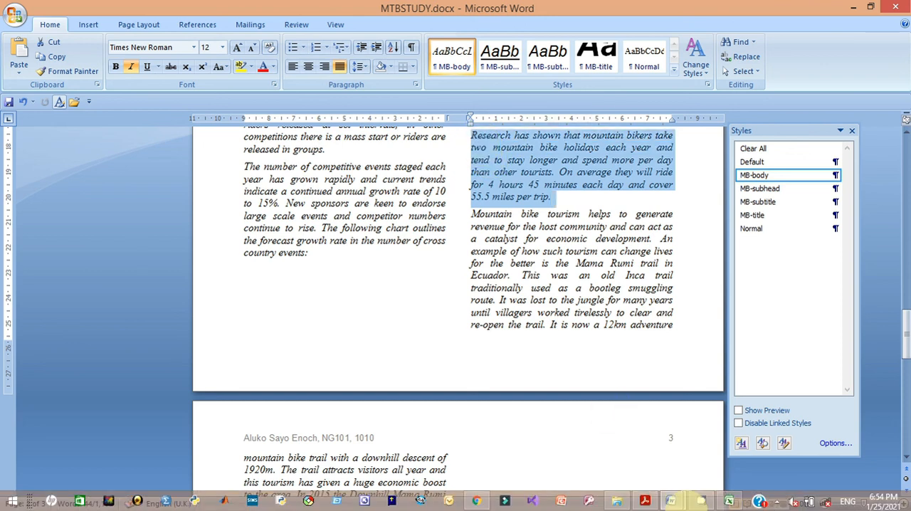
click(549, 198)
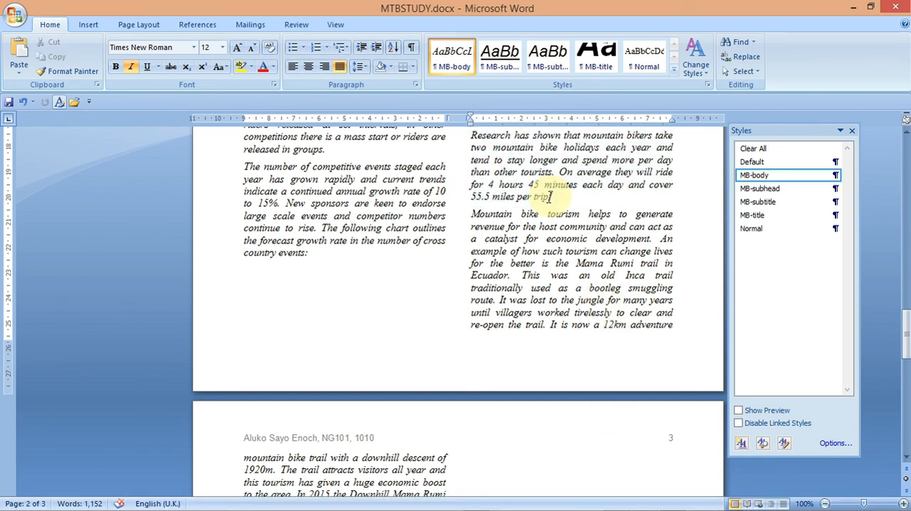
drag(542, 196, 476, 135)
drag(549, 201, 481, 138)
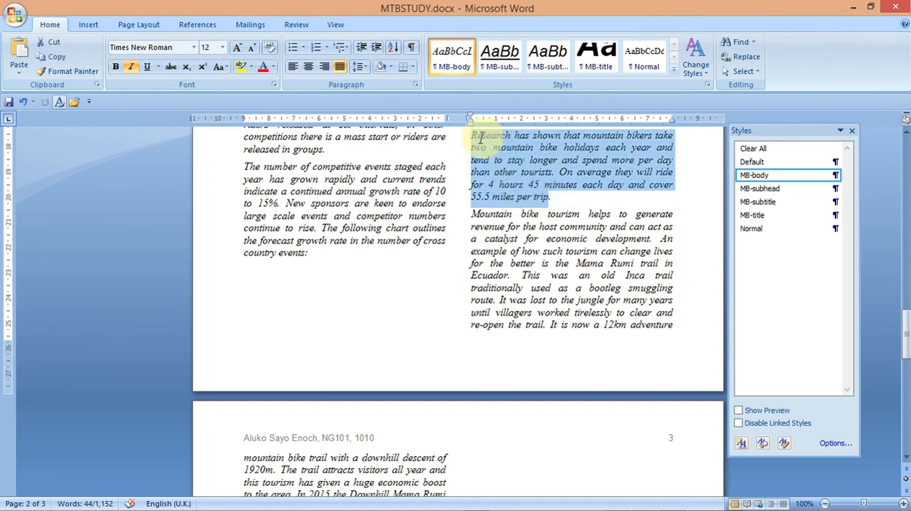
mouse_move(645, 509)
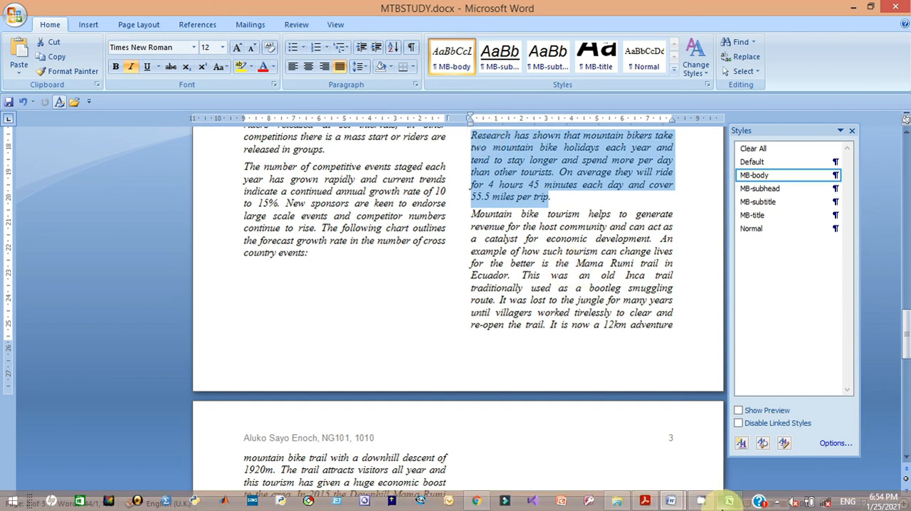
mouse_move(727, 502)
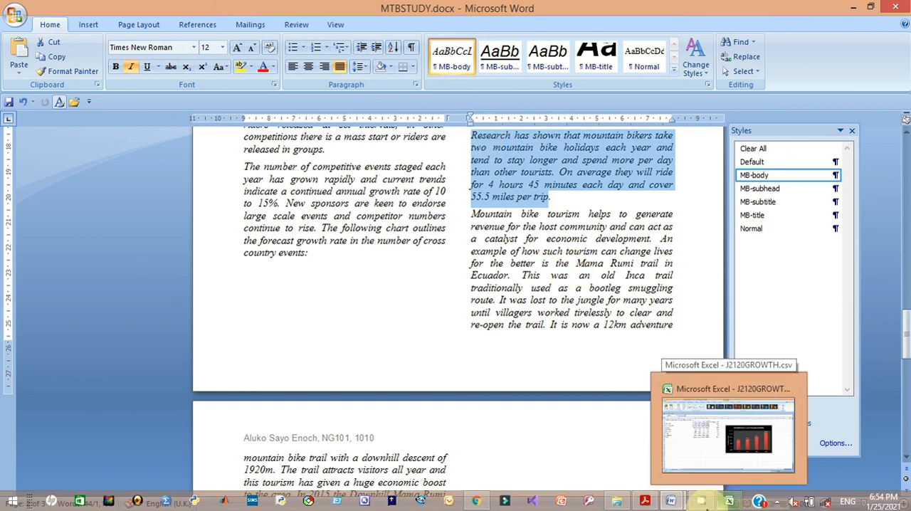
click(642, 455)
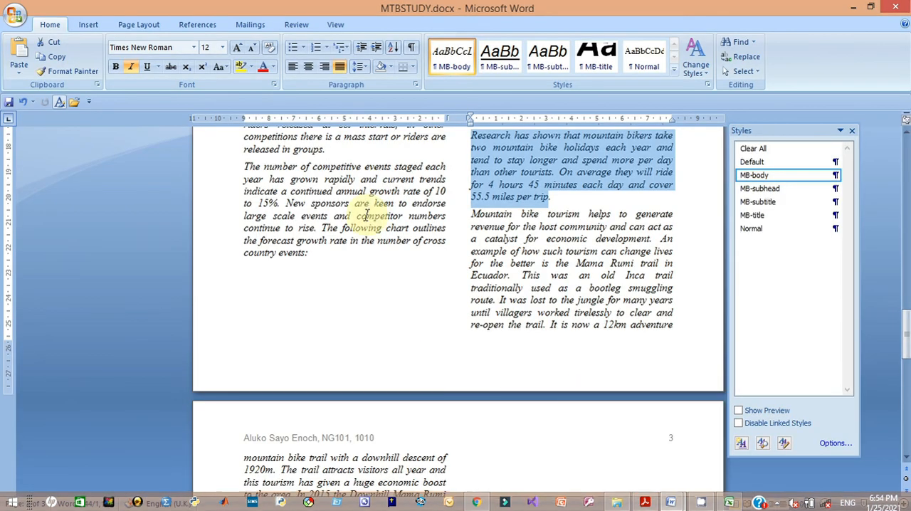
click(415, 85)
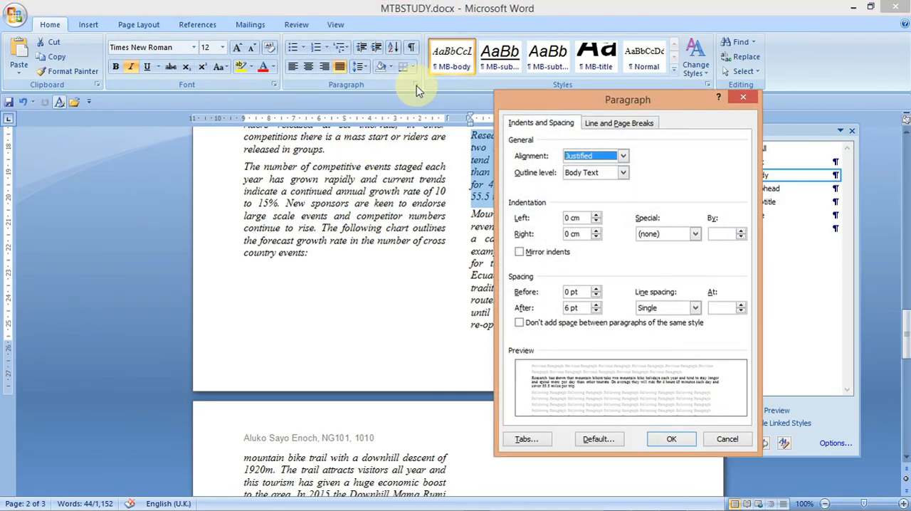
click(595, 215)
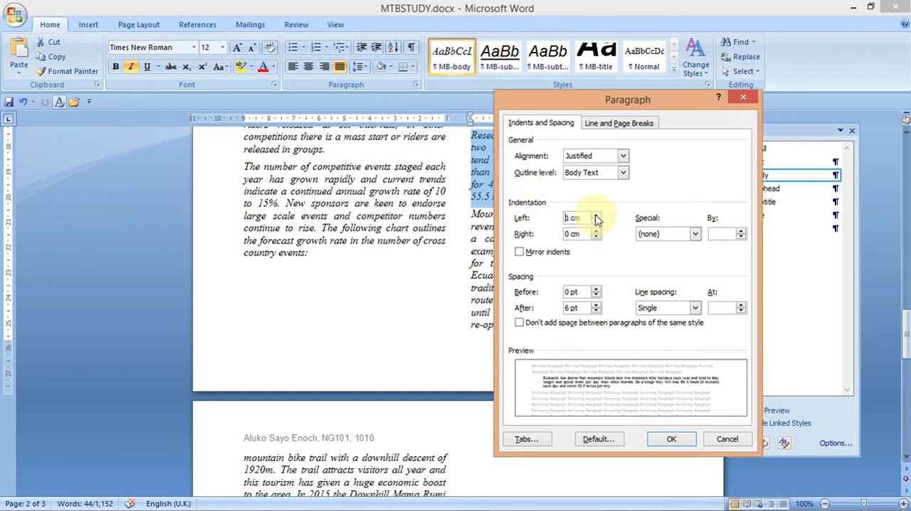
click(597, 236)
click(596, 236)
click(597, 236)
click(596, 236)
click(596, 236)
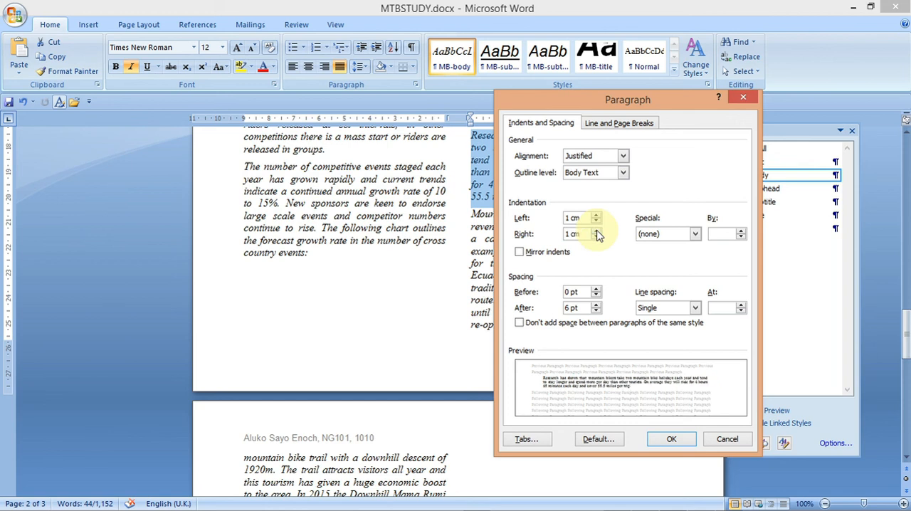
click(671, 440)
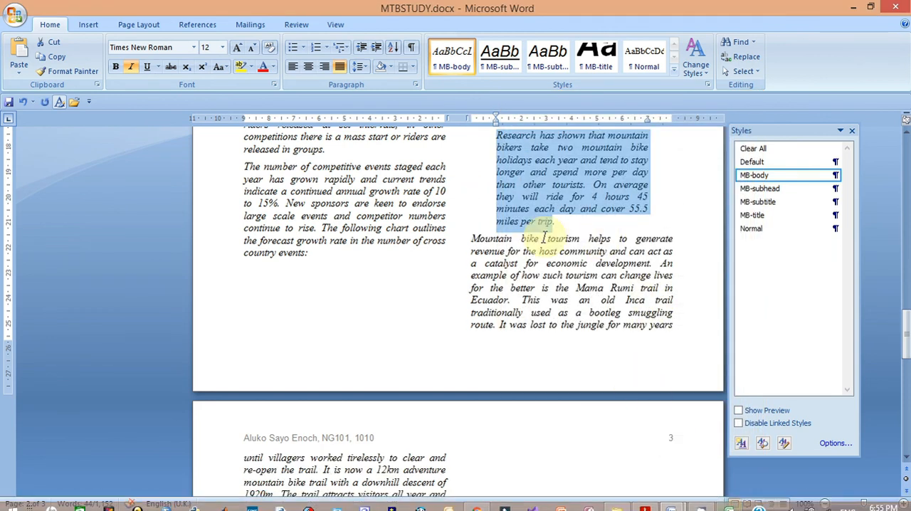
- Reselect the same paragraph and apply a 3 pt box border in automatic (black) colour around it
drag(553, 222, 499, 133)
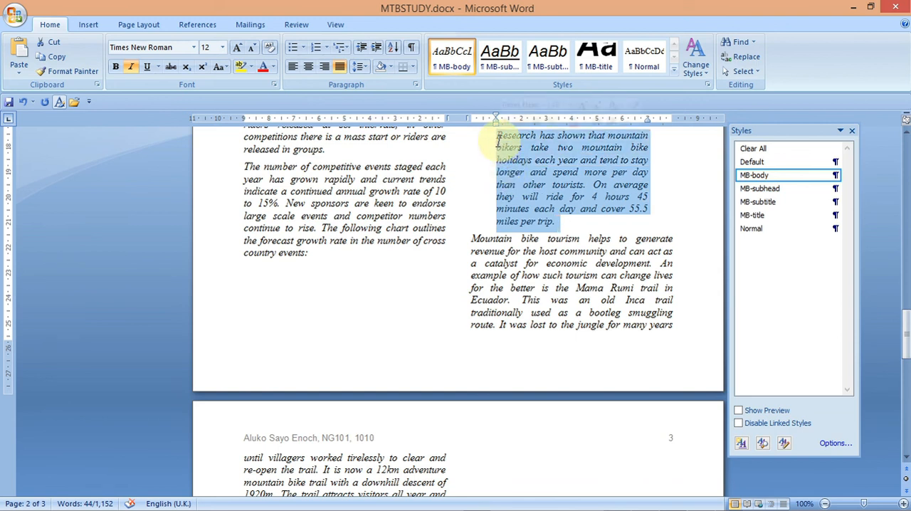
click(554, 222)
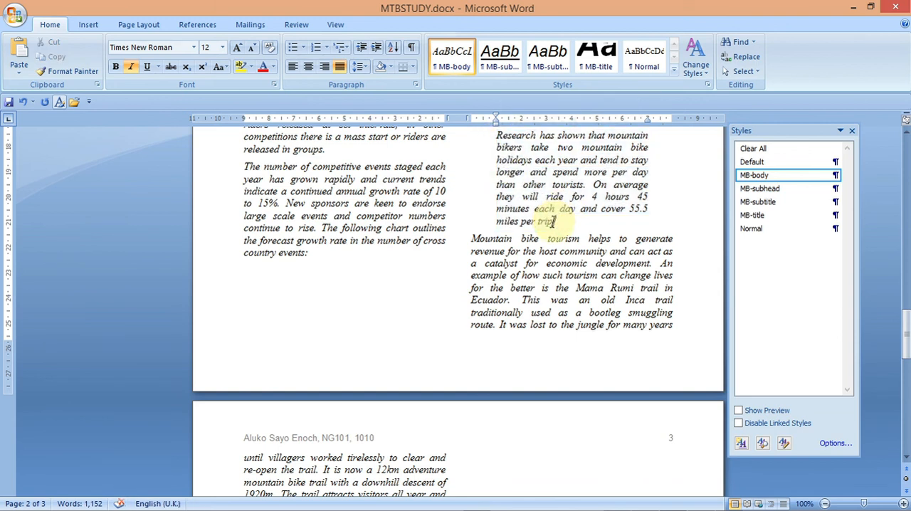
drag(553, 221, 497, 147)
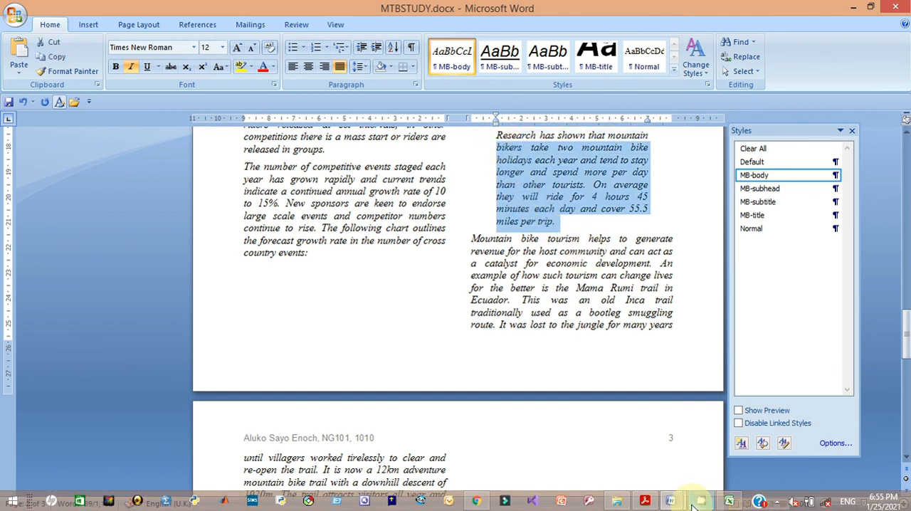
click(644, 501)
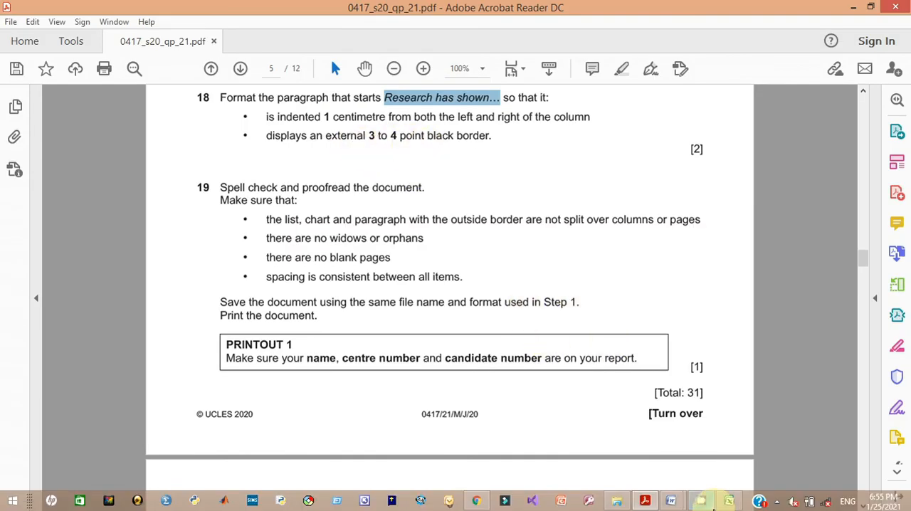
mouse_move(677, 501)
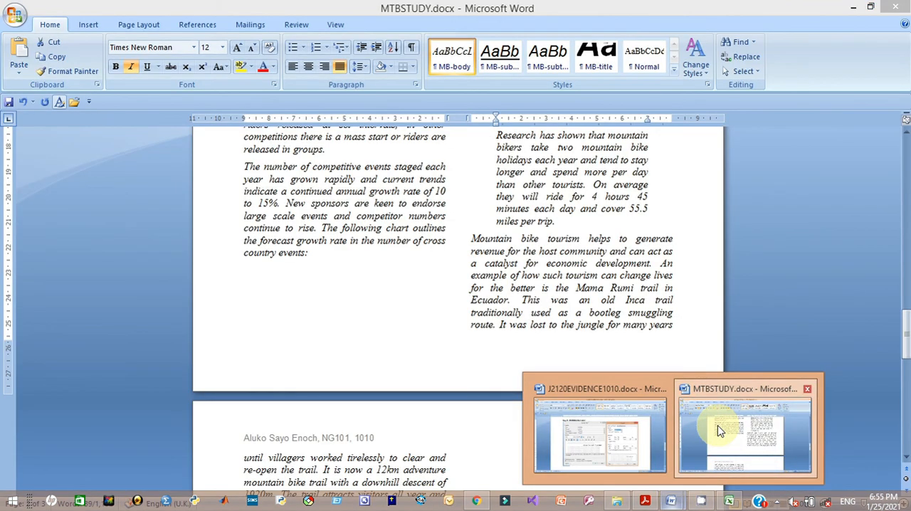
click(719, 431)
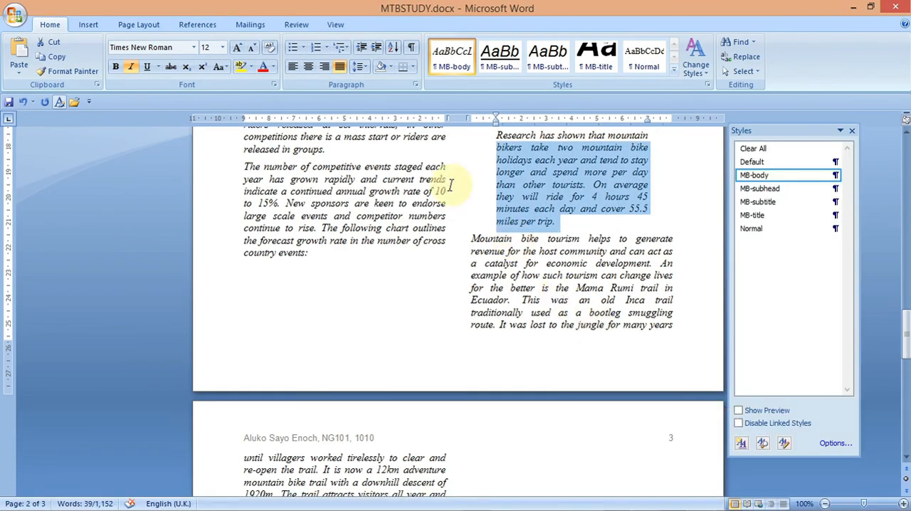
click(411, 69)
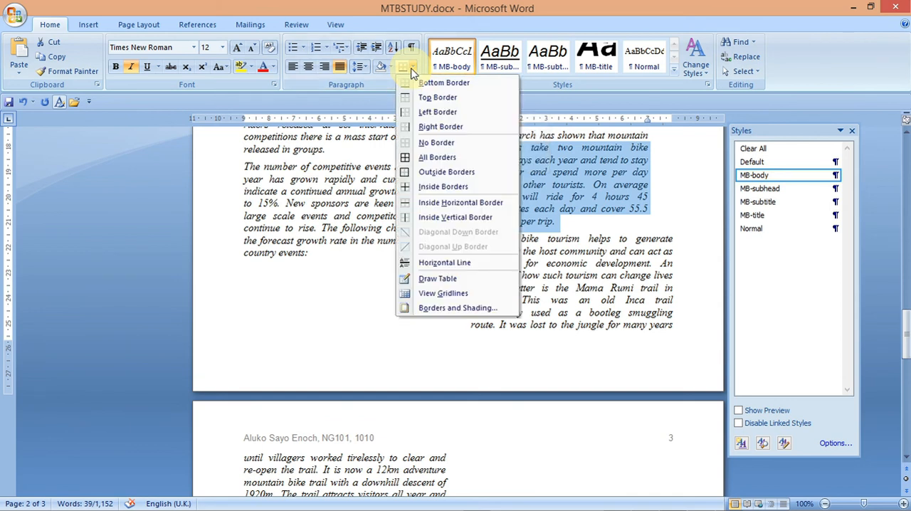
click(464, 308)
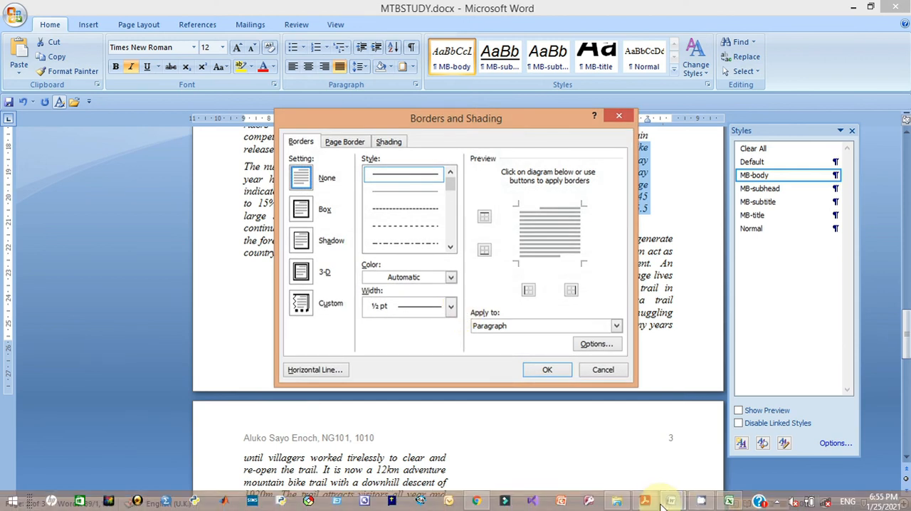
mouse_move(647, 502)
mouse_move(636, 457)
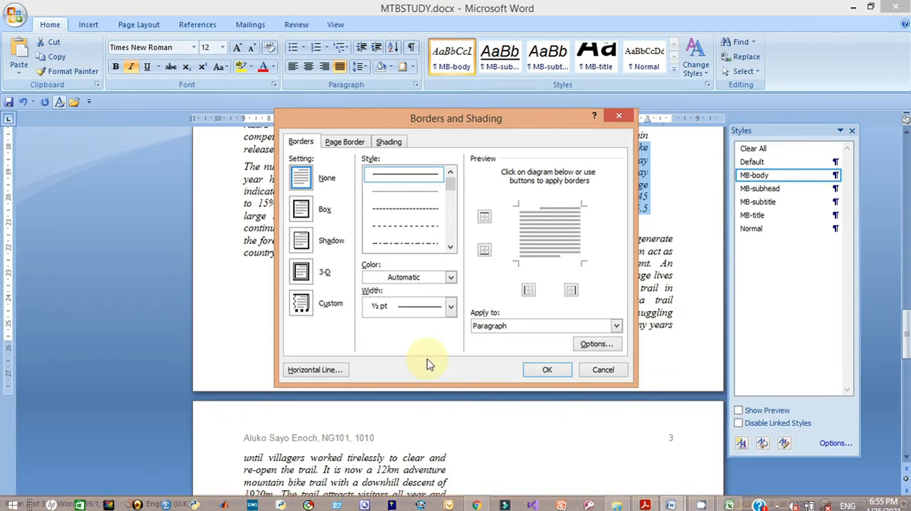
click(301, 214)
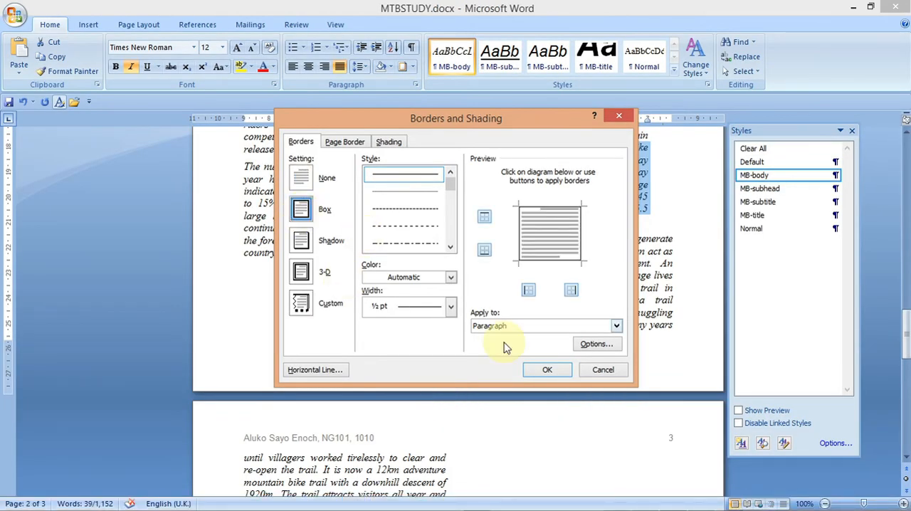
click(451, 308)
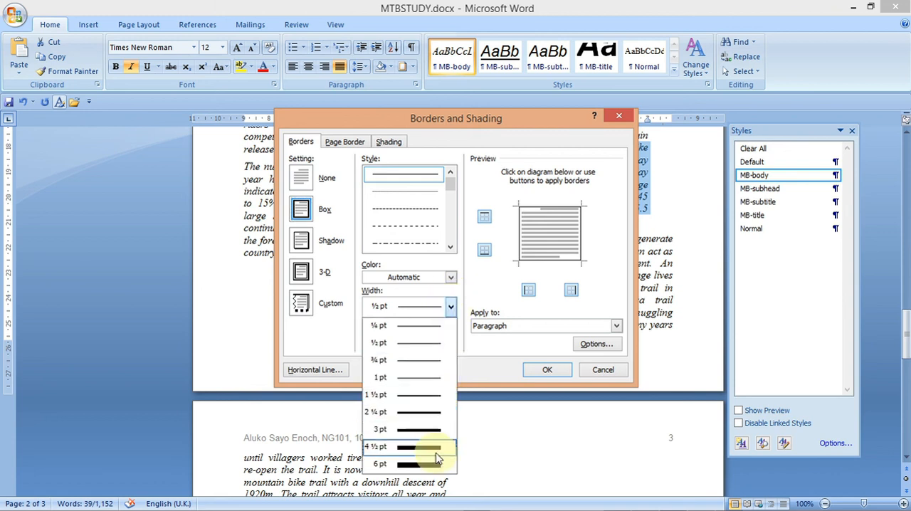
click(433, 429)
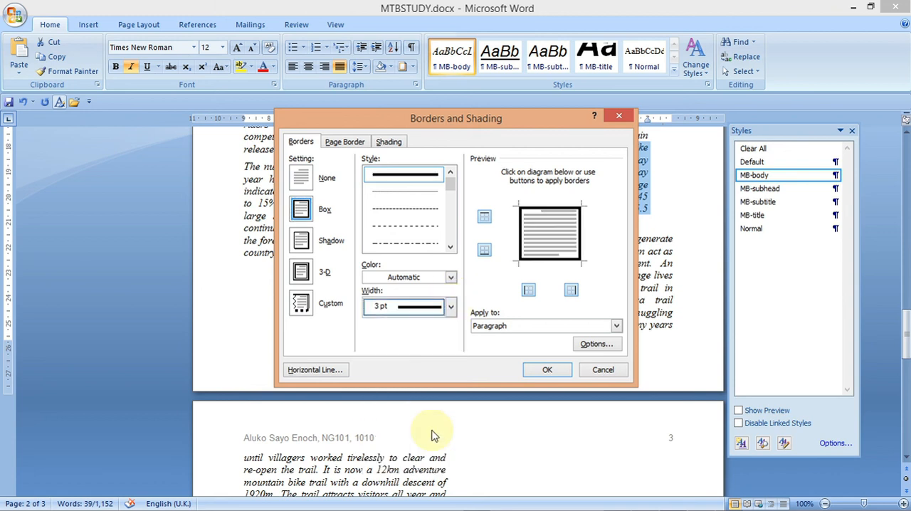
click(546, 371)
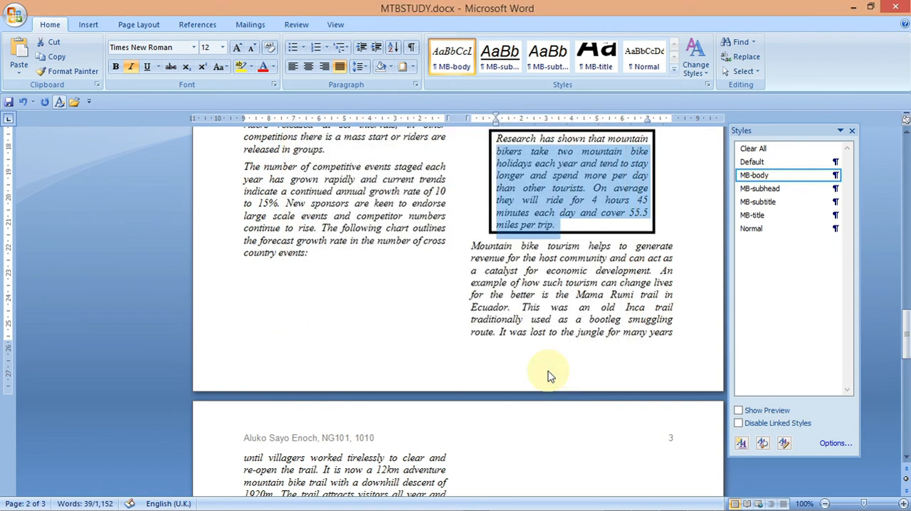
click(689, 244)
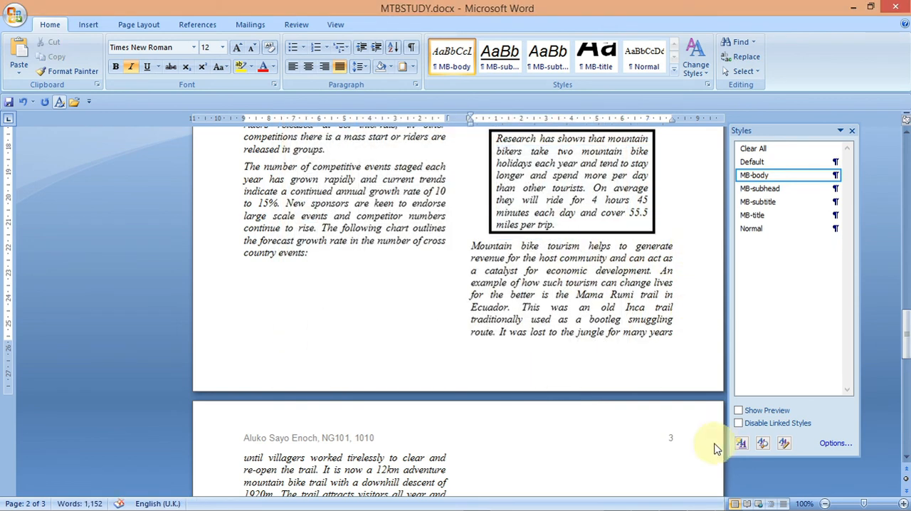
- Read the task 19 proofreading requirements in the question paper
click(645, 502)
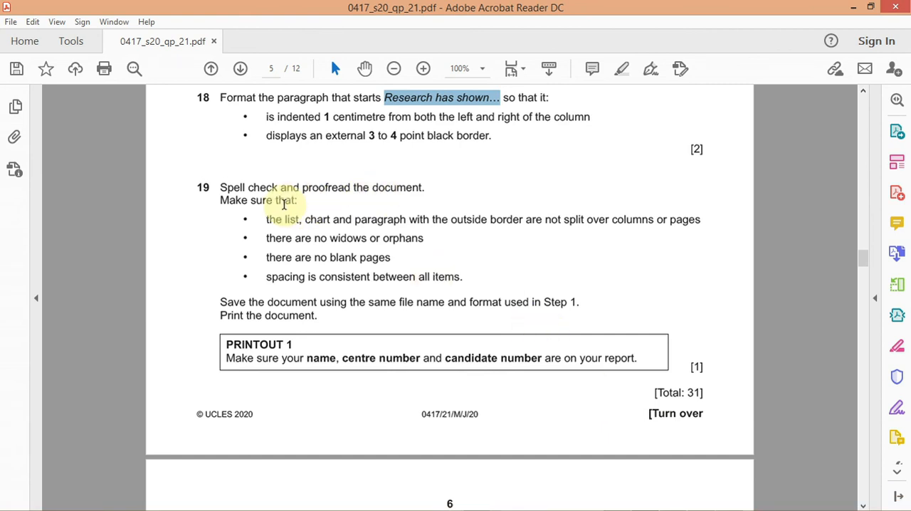
drag(264, 221, 635, 239)
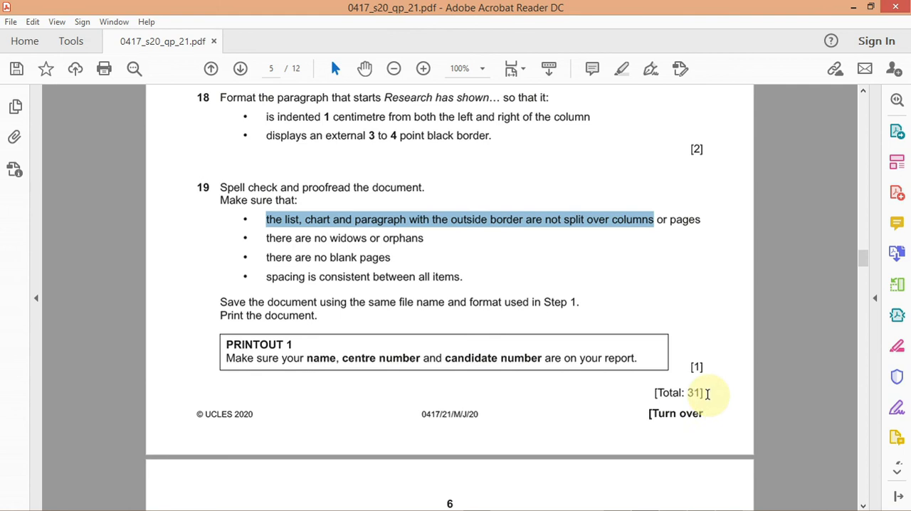
mouse_move(697, 498)
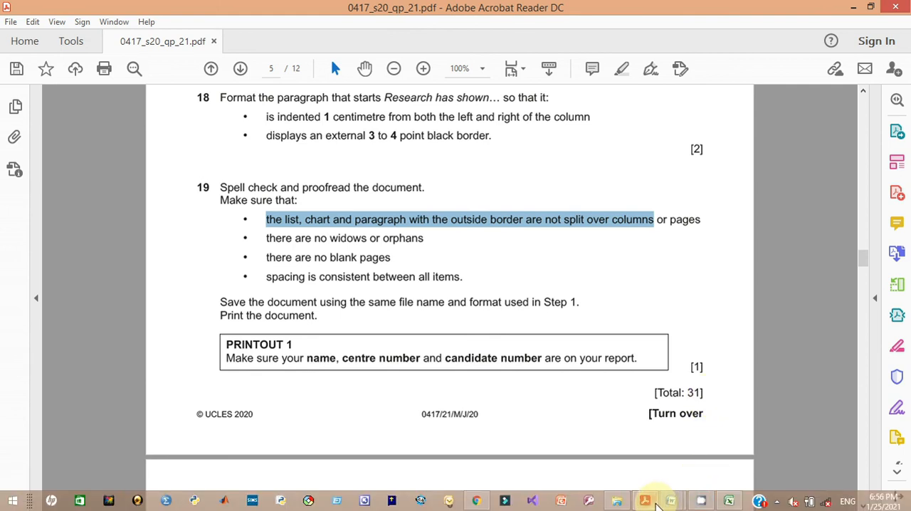
mouse_move(670, 502)
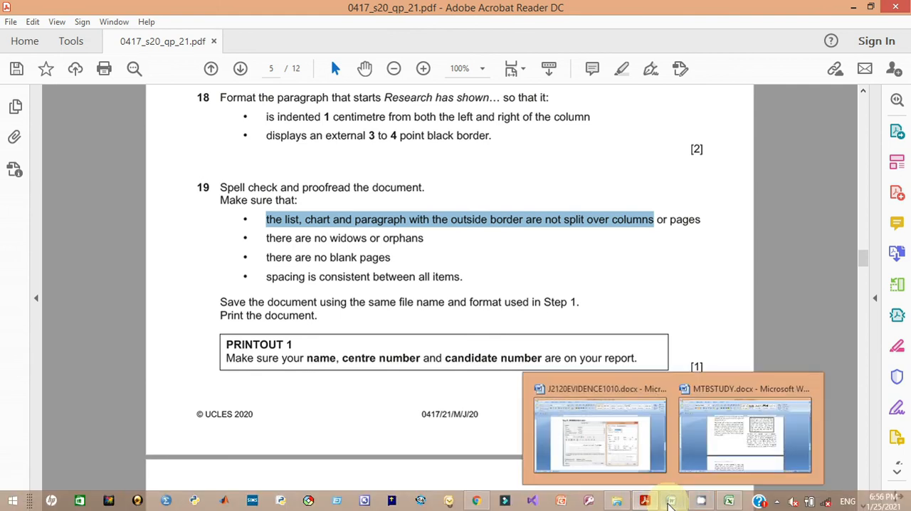
click(733, 419)
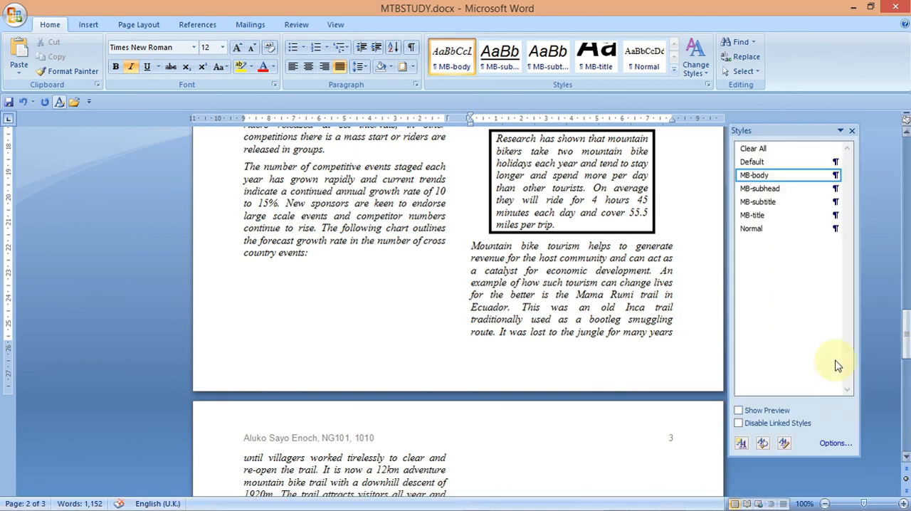
- Close the Styles pane and return to the start of the document
click(852, 131)
drag(905, 325, 905, 140)
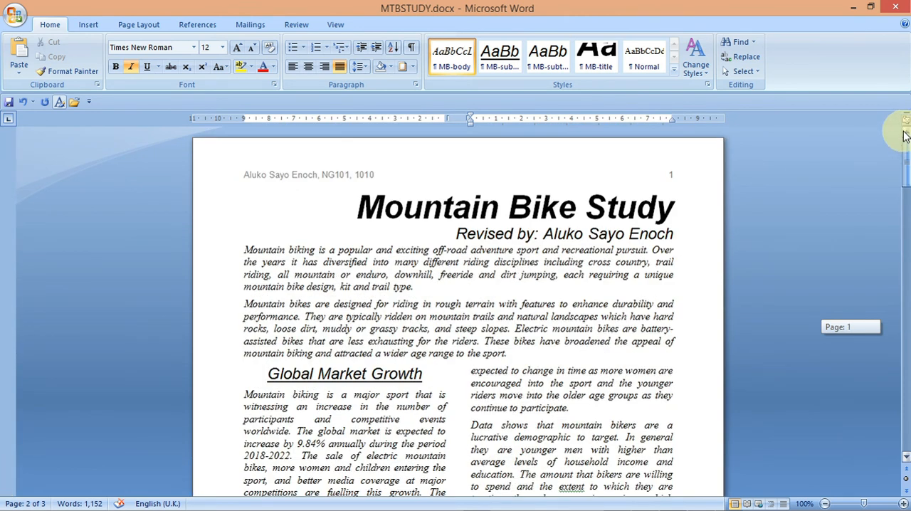
drag(907, 160, 869, 148)
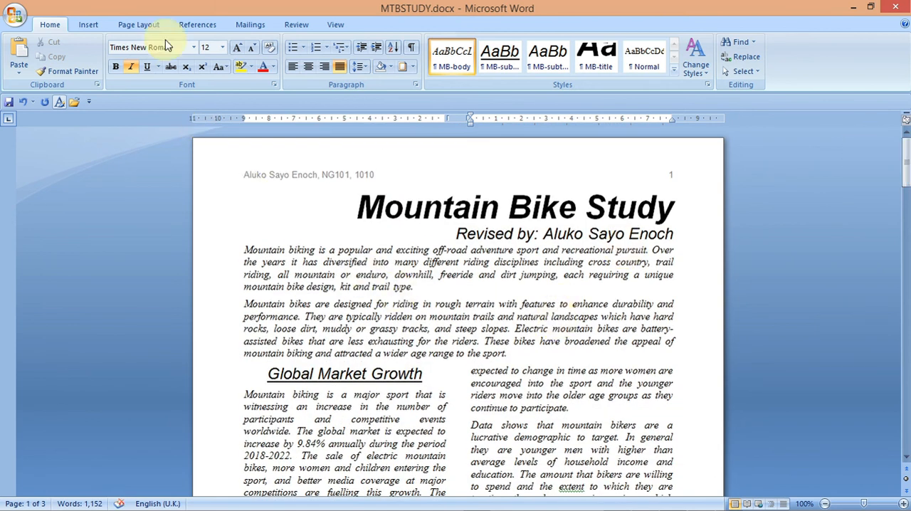
- Run a spelling and grammar check on the whole document, ignoring each flagged word and grammar suggestion once
click(297, 27)
click(22, 63)
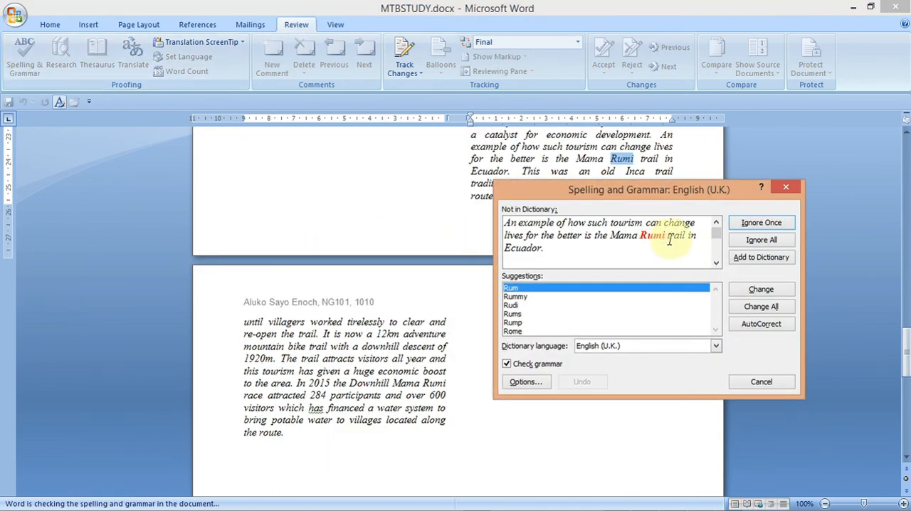
click(761, 225)
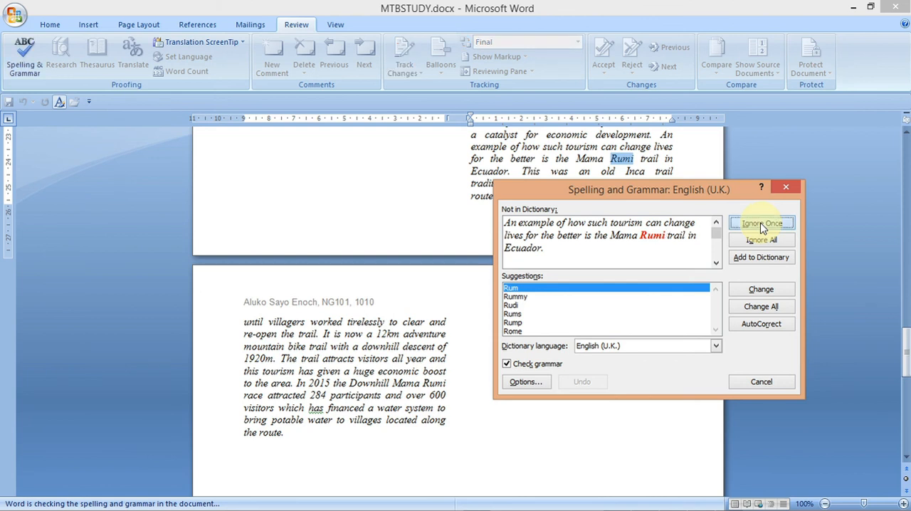
click(761, 223)
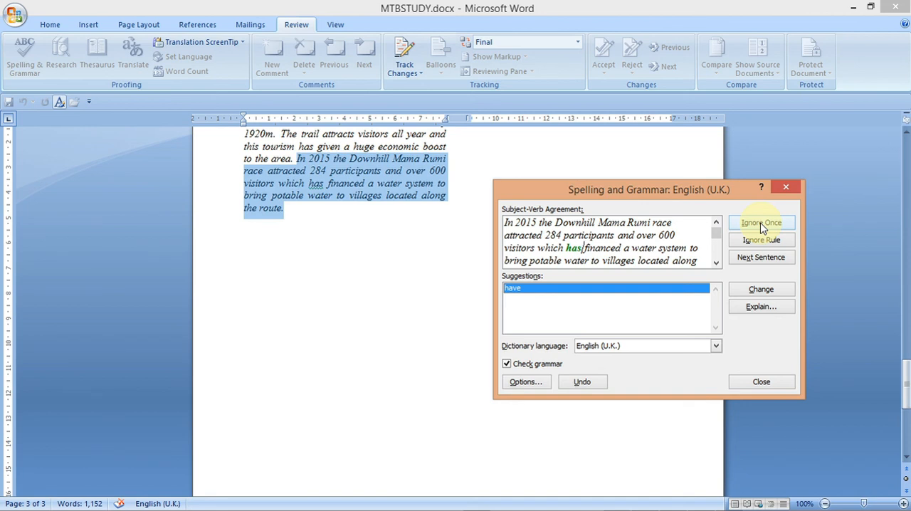
click(761, 223)
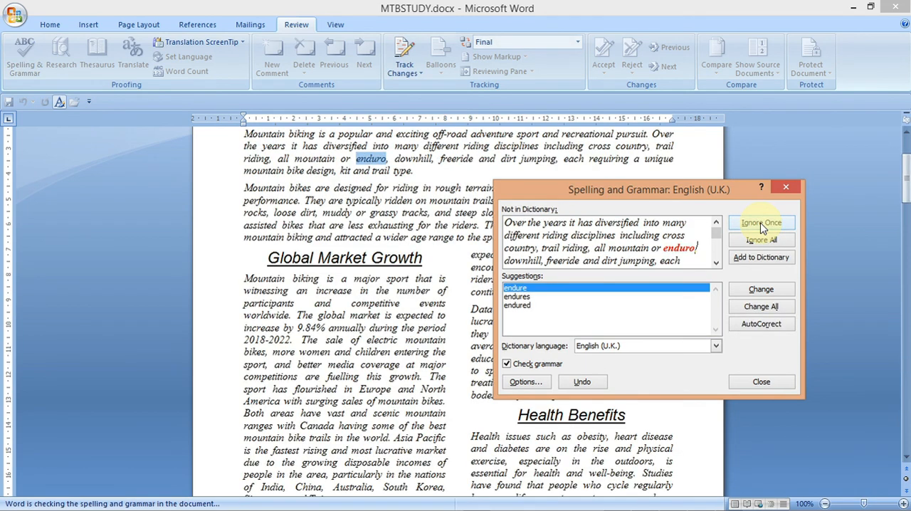
click(761, 224)
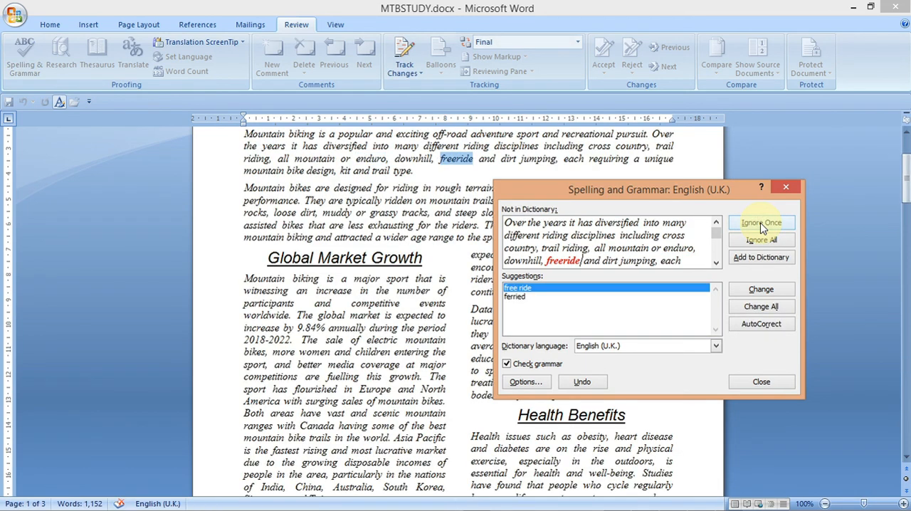
click(761, 224)
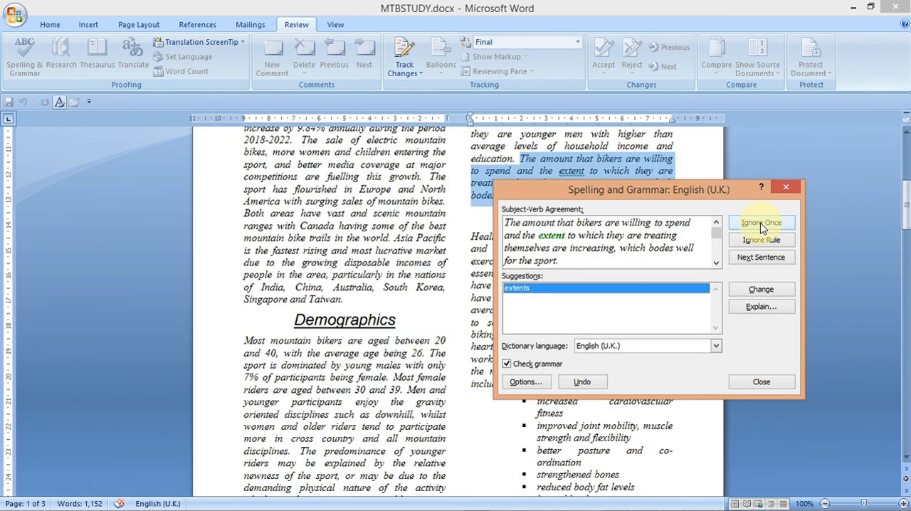
click(760, 224)
click(760, 224)
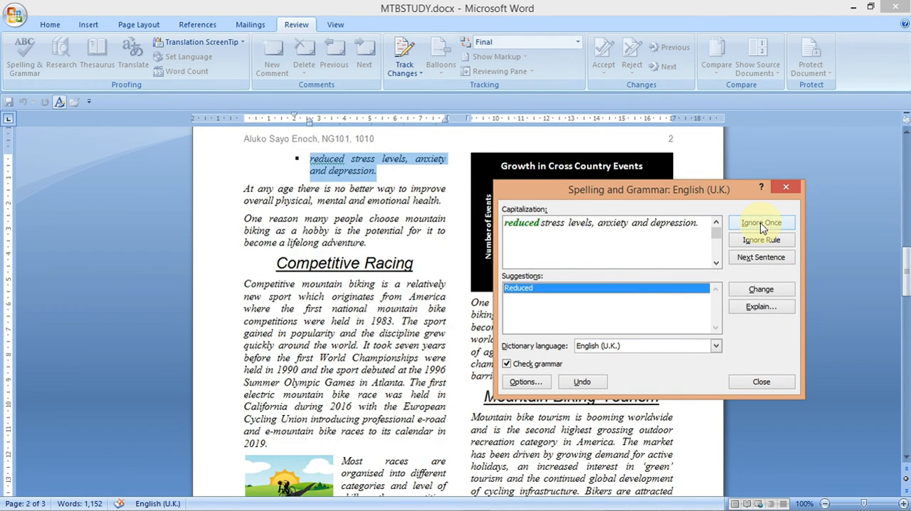
click(761, 224)
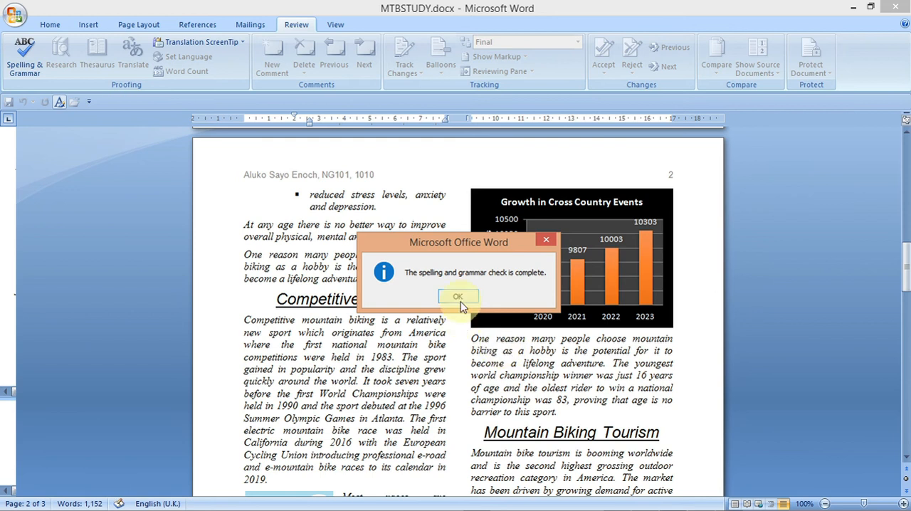
click(459, 298)
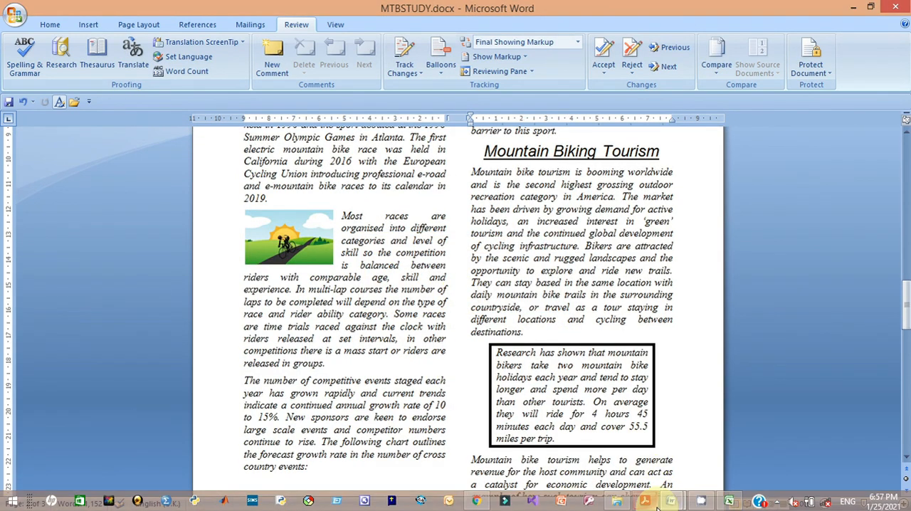
- Review the task 19 proofreading requirements in the question paper
mouse_move(657, 506)
click(647, 459)
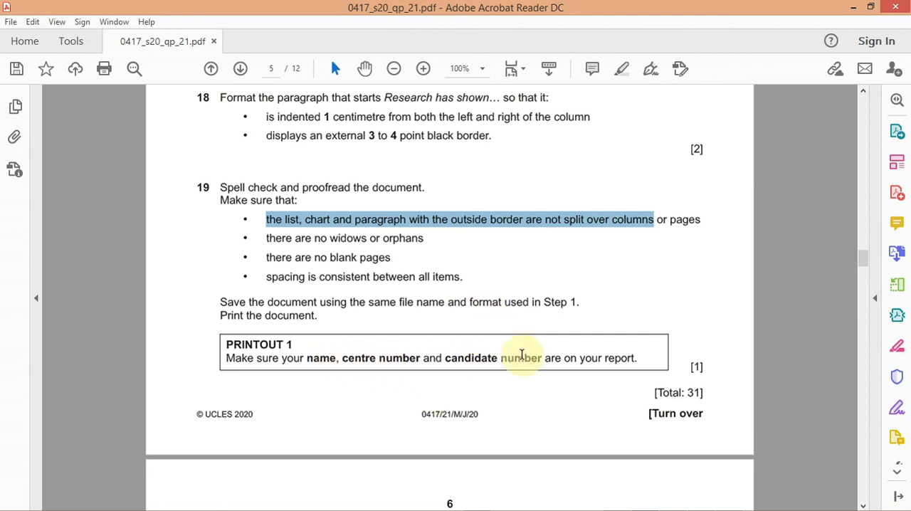
mouse_move(863, 256)
mouse_down()
mouse_move(865, 285)
mouse_move(864, 272)
mouse_up()
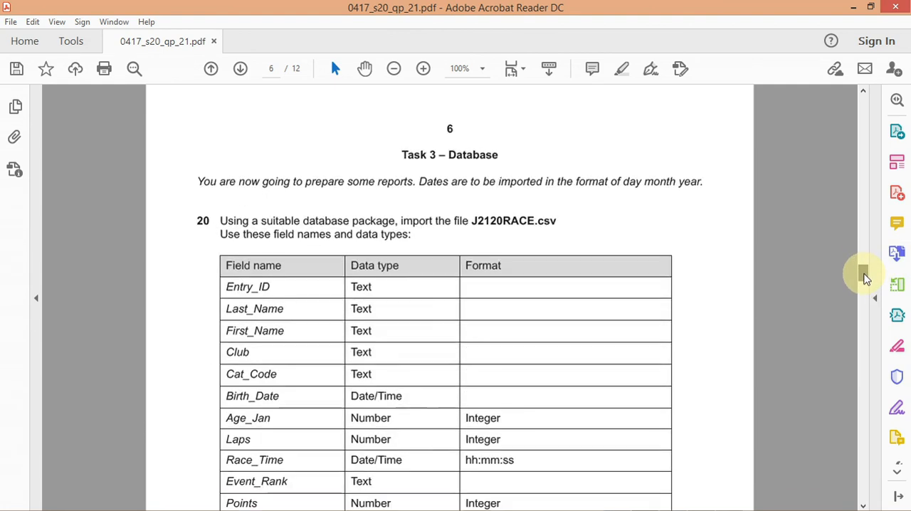
scroll(752, 484, up, 3)
mouse_move(733, 508)
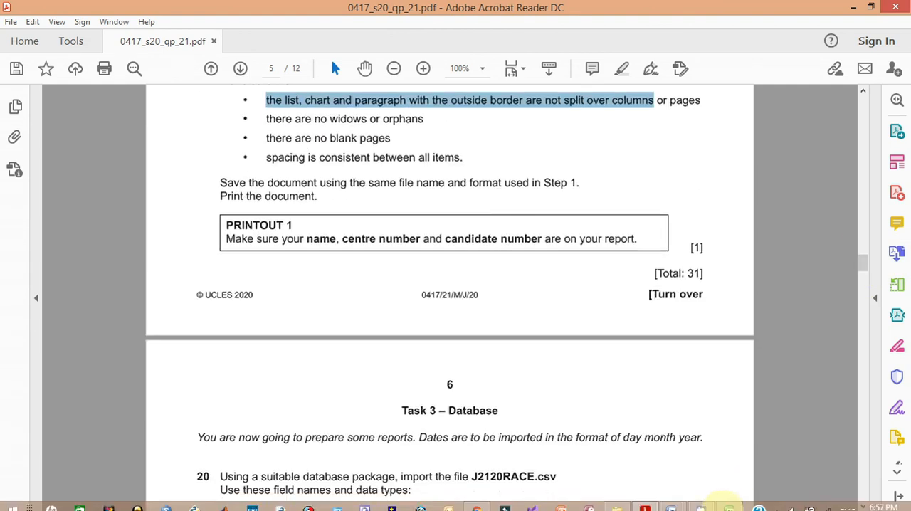
- Scroll through MTBSTUDY to proofread the layout for split items, widows, orphans and blank pages
click(675, 505)
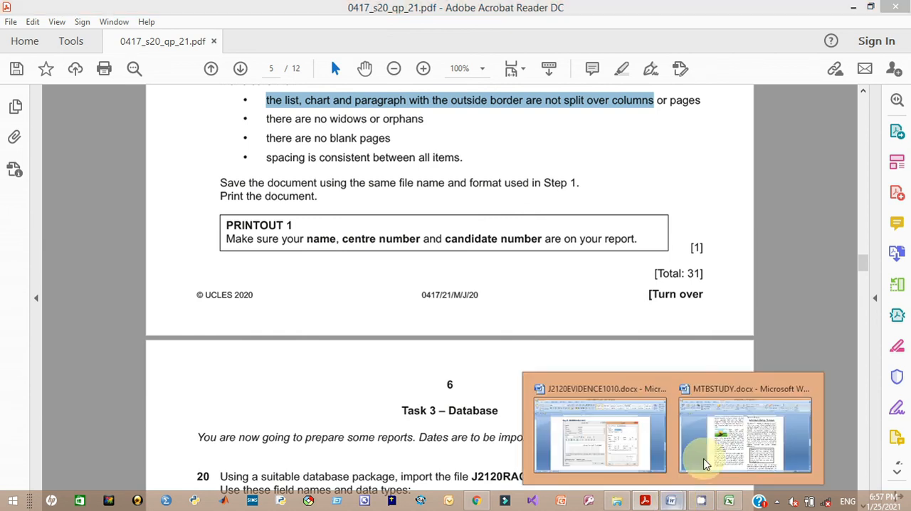
click(747, 455)
drag(905, 318, 900, 177)
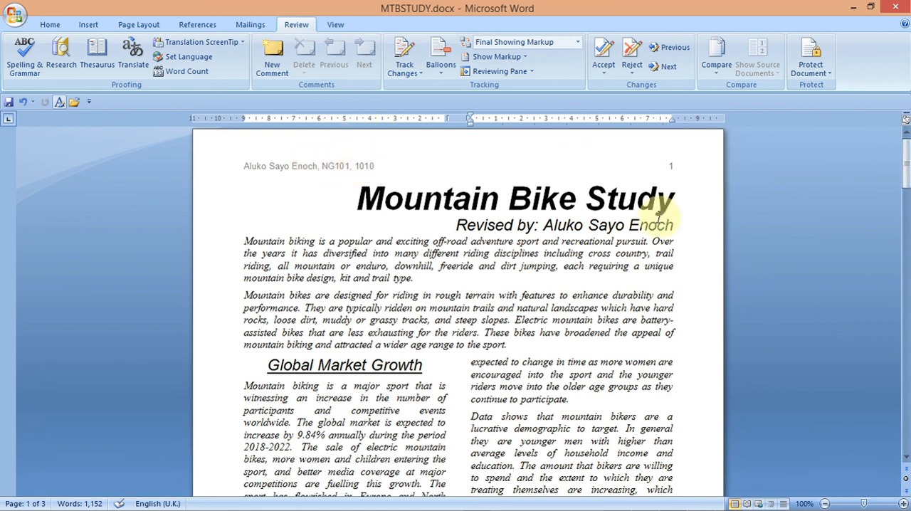
drag(905, 156, 904, 232)
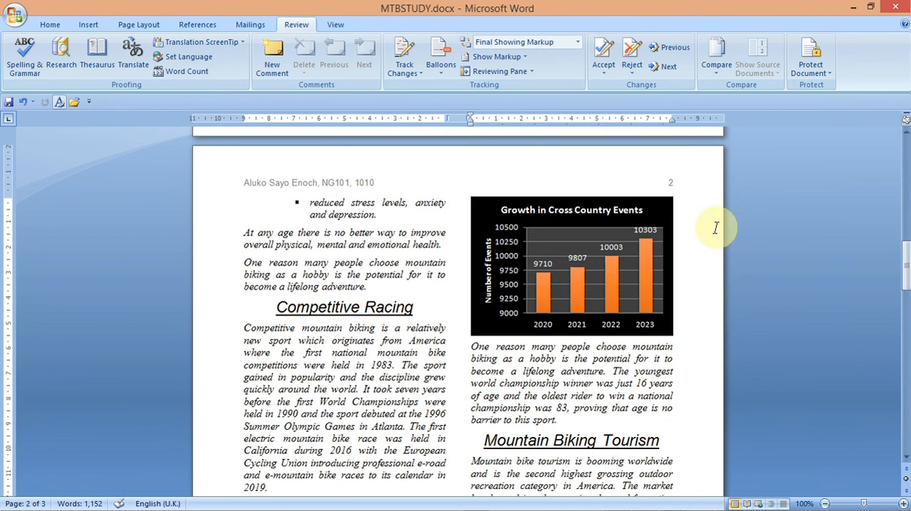
drag(902, 274, 901, 163)
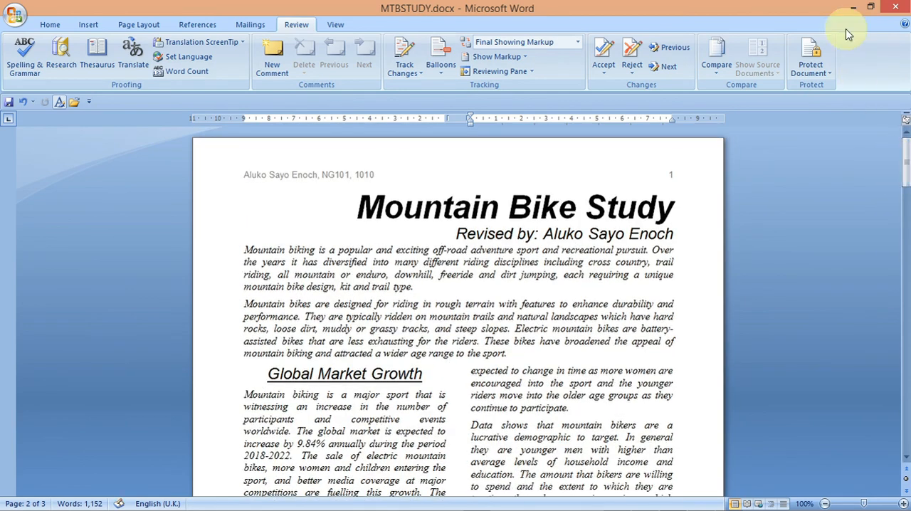
click(851, 8)
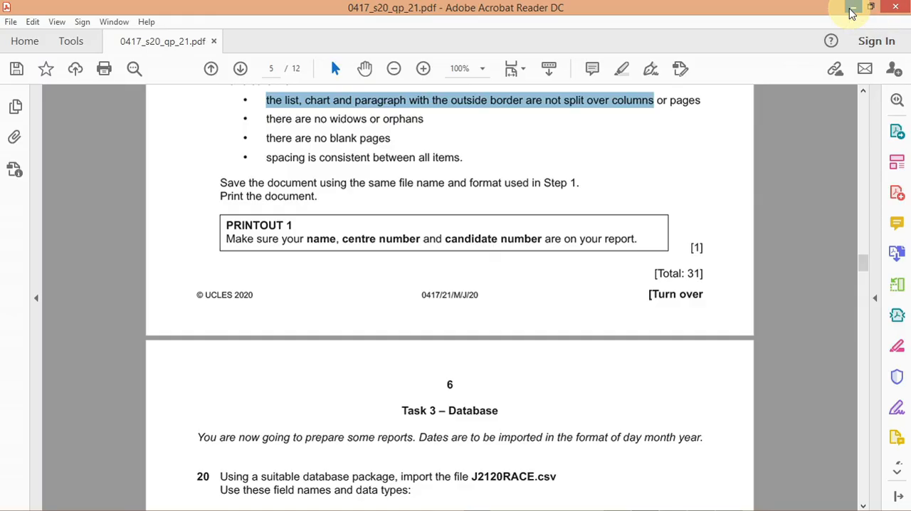
click(851, 8)
click(852, 9)
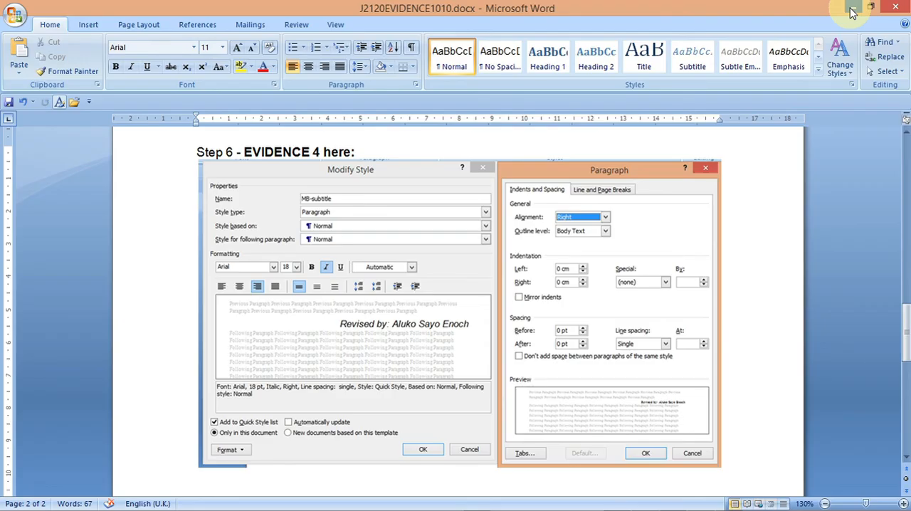
click(852, 9)
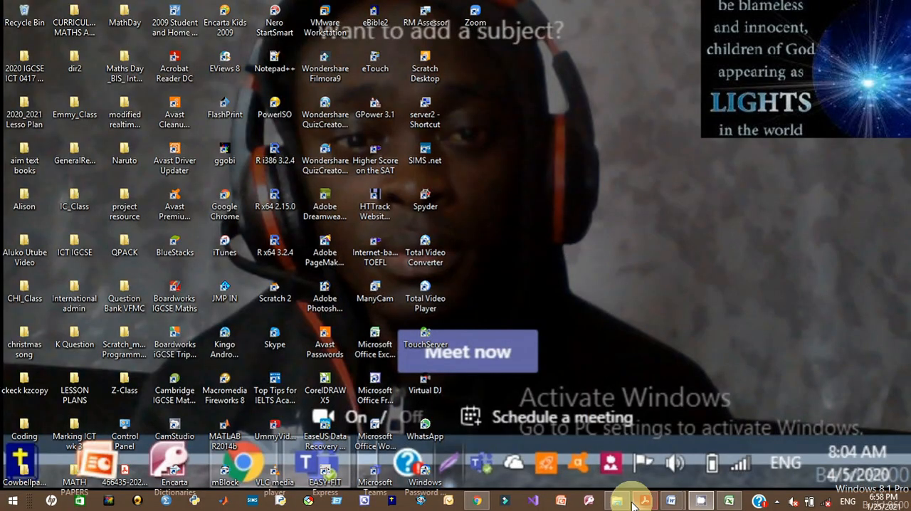
- Browse the YouTube channel's video list and the tes resources shop page in the browser
mouse_move(637, 501)
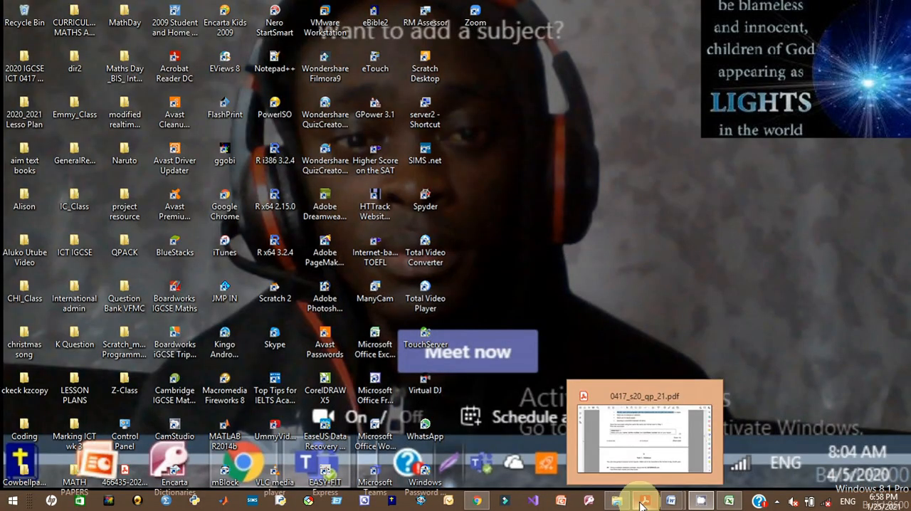
click(478, 501)
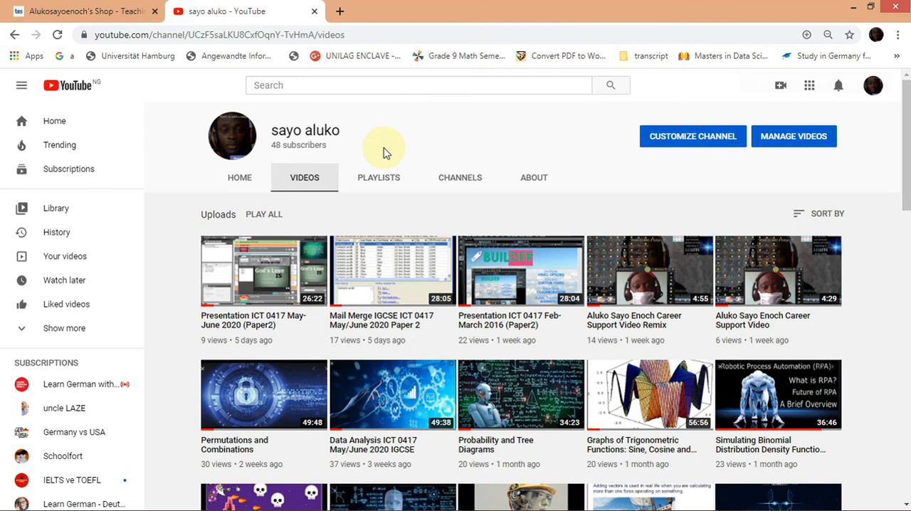
drag(905, 183, 907, 231)
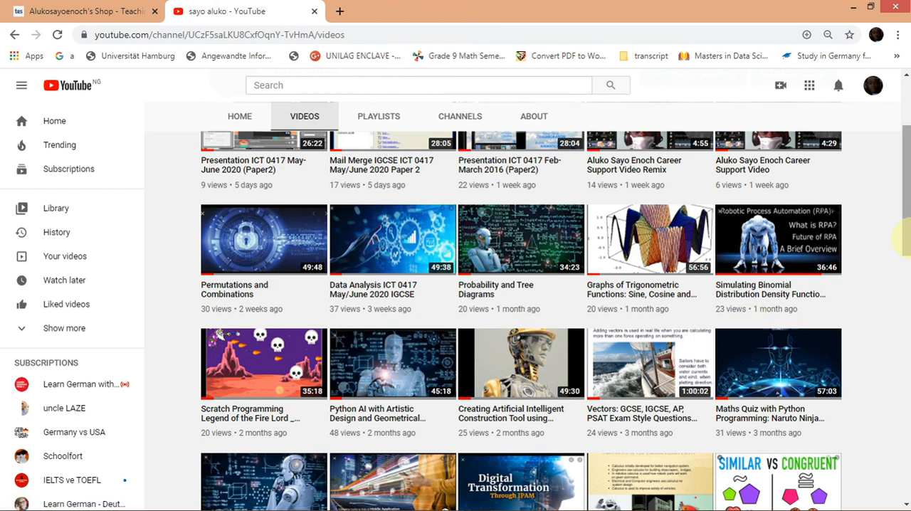
drag(908, 243, 904, 313)
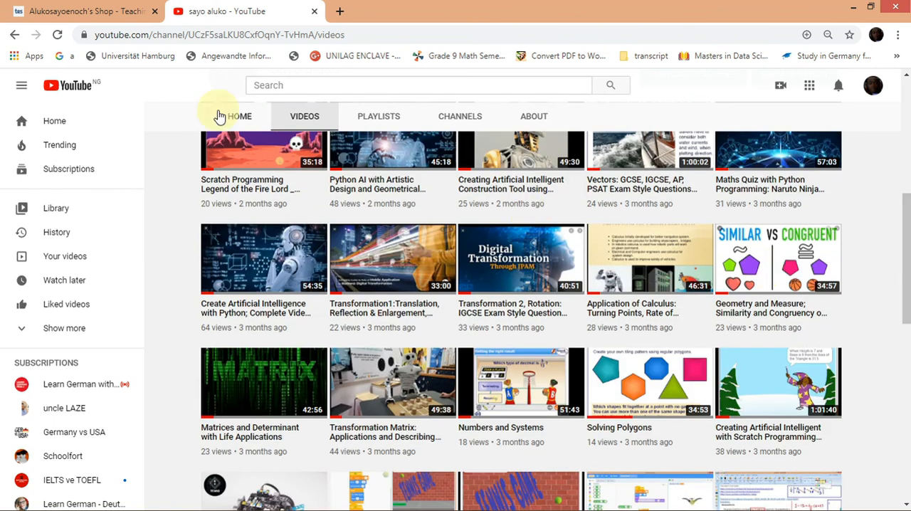
click(110, 17)
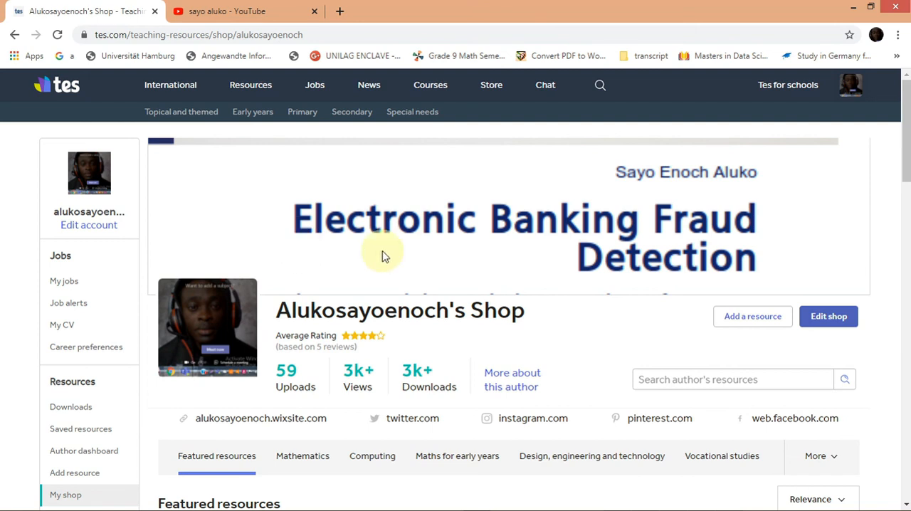
drag(904, 163, 905, 312)
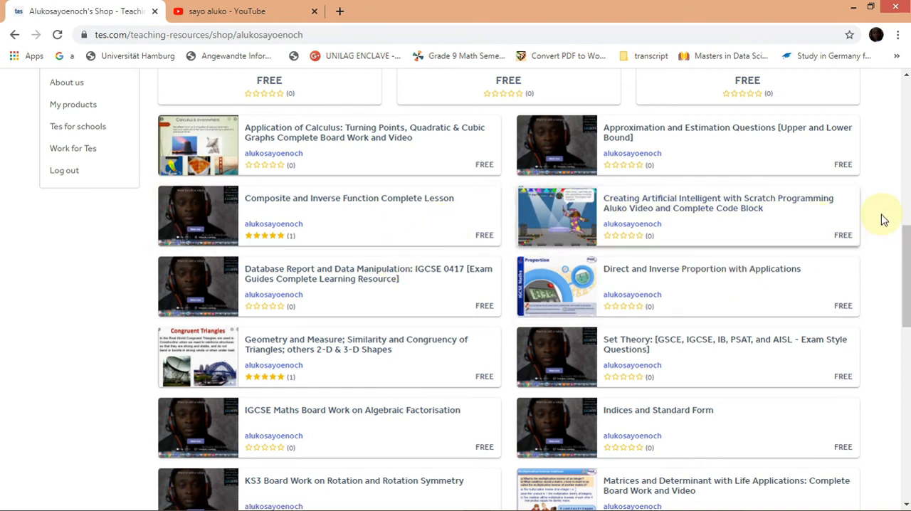
mouse_move(908, 249)
mouse_down()
mouse_move(905, 318)
mouse_move(900, 240)
mouse_up()
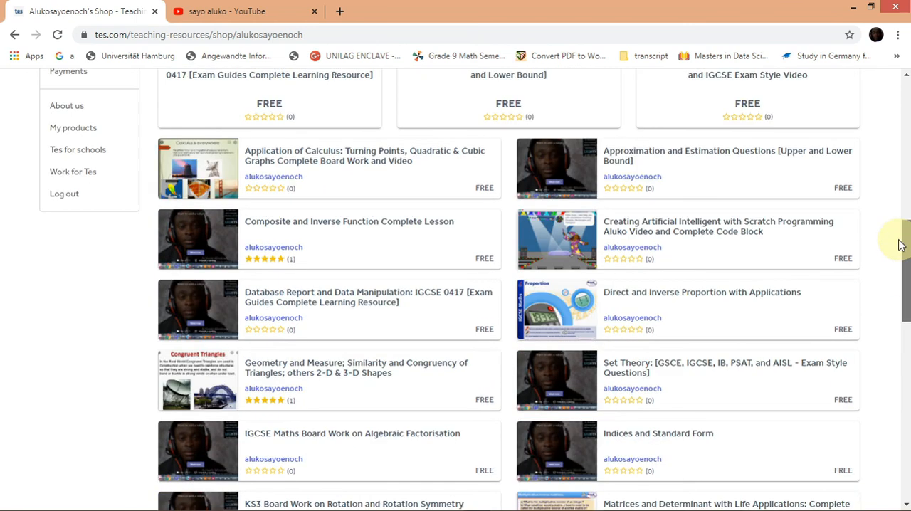
click(853, 10)
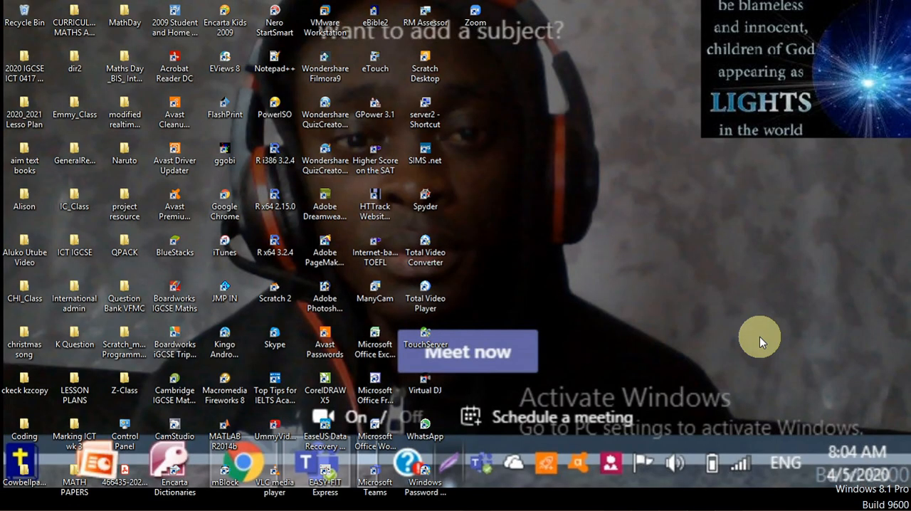
click(778, 500)
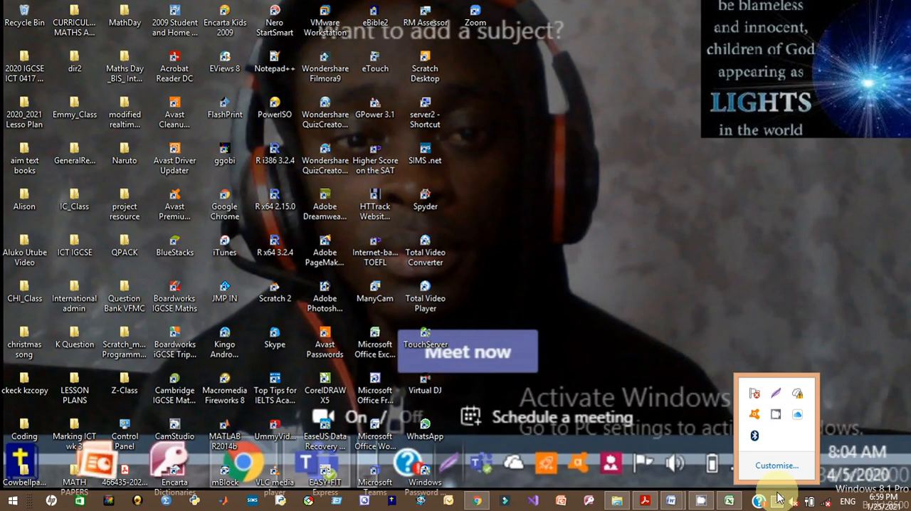
click(776, 419)
click(755, 190)
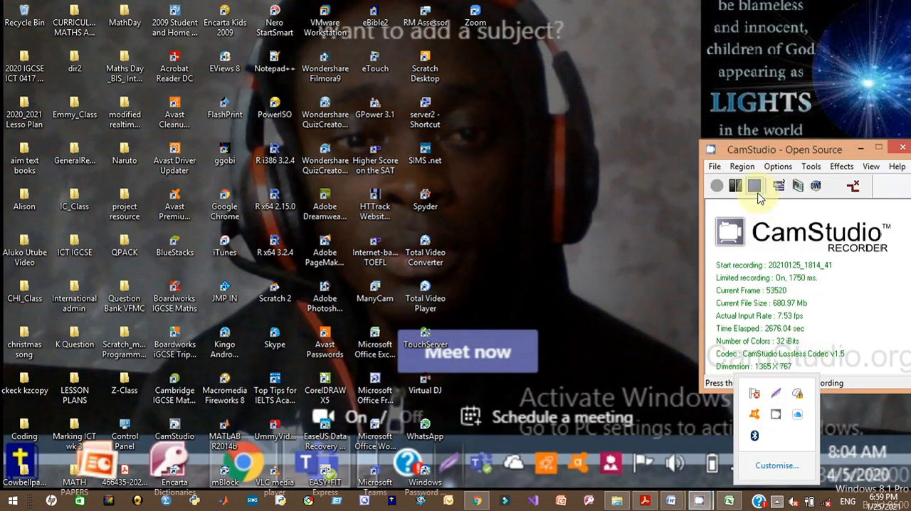